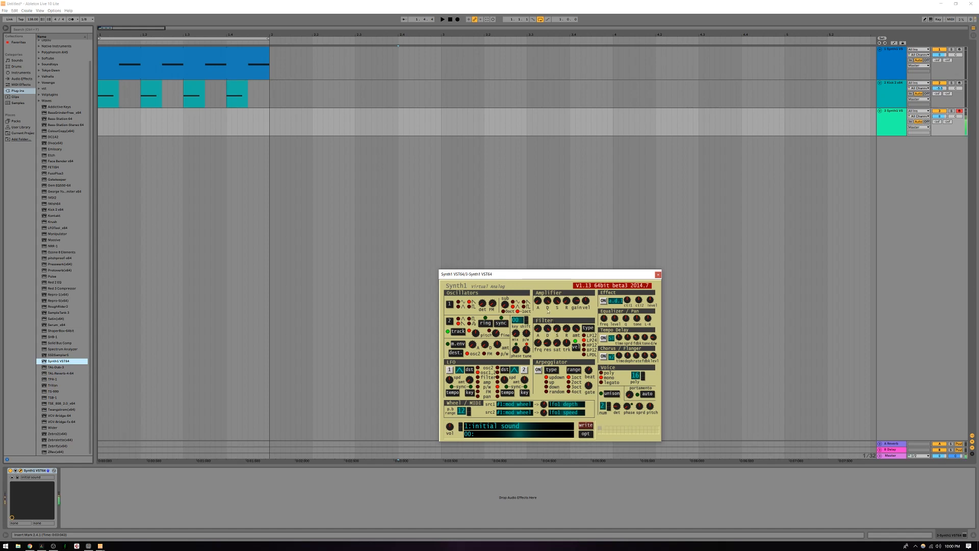
Move the offbeat bass MIDI clip from the first Synth1 track onto the third track at the same start position.
{"action": "left_click_drag", "start_coordinate": [181, 75], "coordinate": [181, 85]}
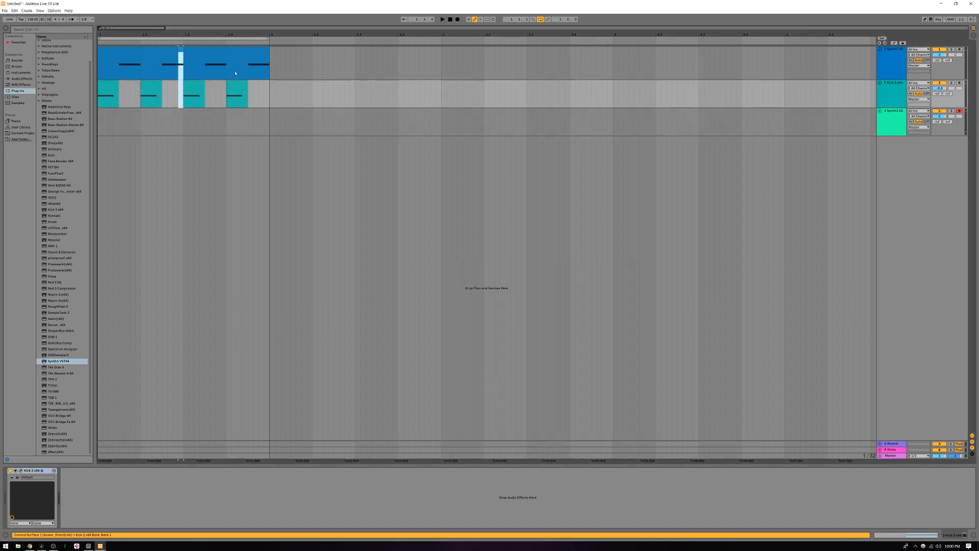
{"action": "left_click", "coordinate": [316, 66]}
{"action": "left_click", "coordinate": [200, 53]}
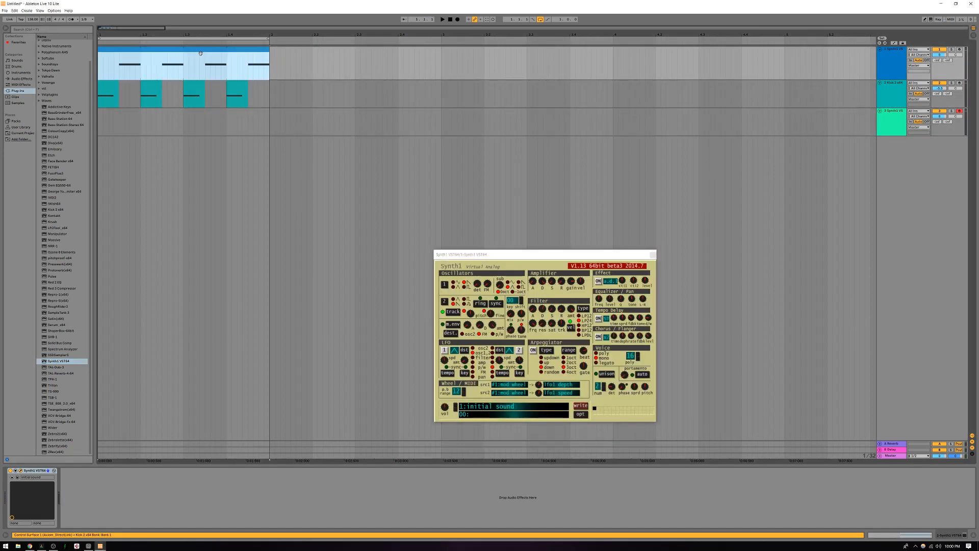
{"action": "left_click_drag", "start_coordinate": [201, 51], "coordinate": [200, 113]}
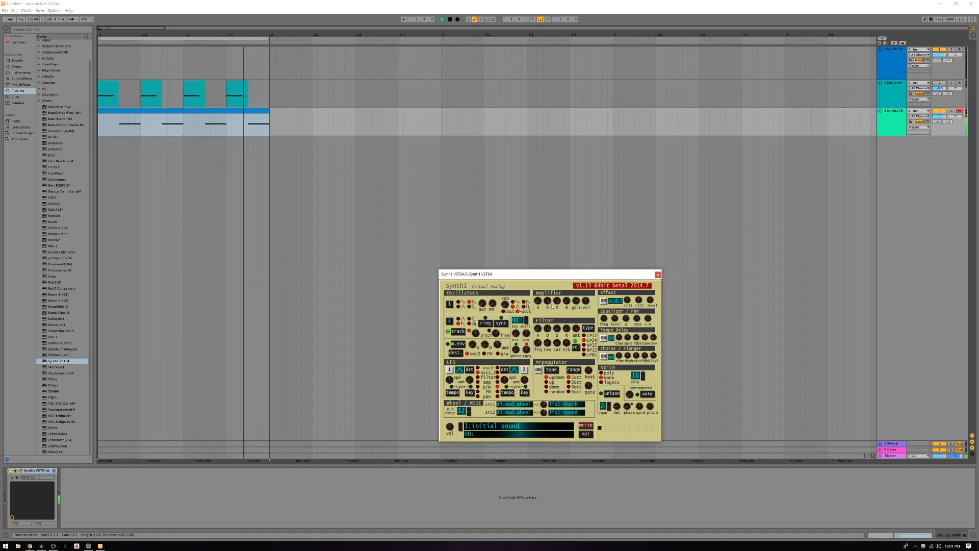
Shape Synth1's amplifier release and the decay, sustain and release of its filter envelope.
{"action": "left_click_drag", "start_coordinate": [566, 300], "coordinate": [566, 329]}
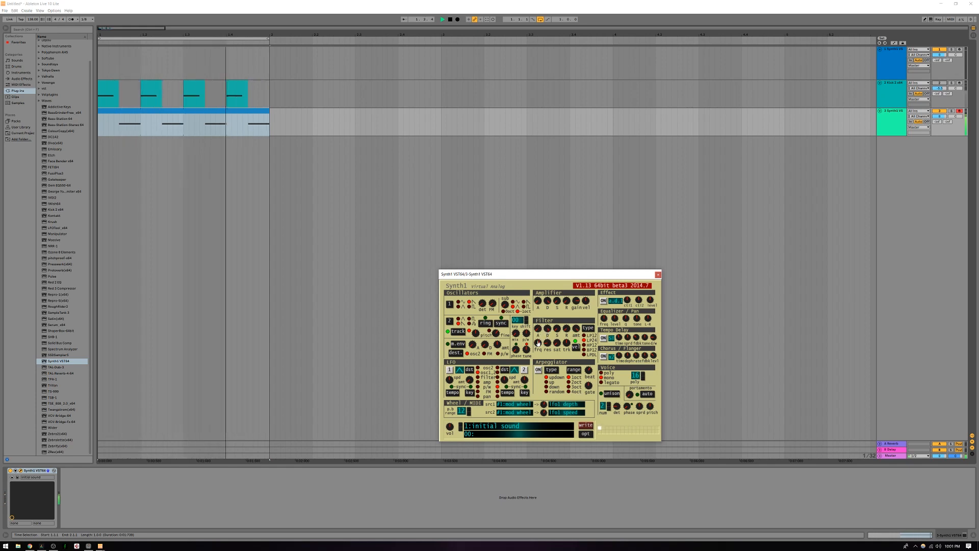
{"action": "mouse_move", "coordinate": [548, 330]}
{"action": "left_mouse_down"}
{"action": "mouse_move", "coordinate": [544, 366]}
{"action": "mouse_move", "coordinate": [550, 331]}
{"action": "left_mouse_up"}
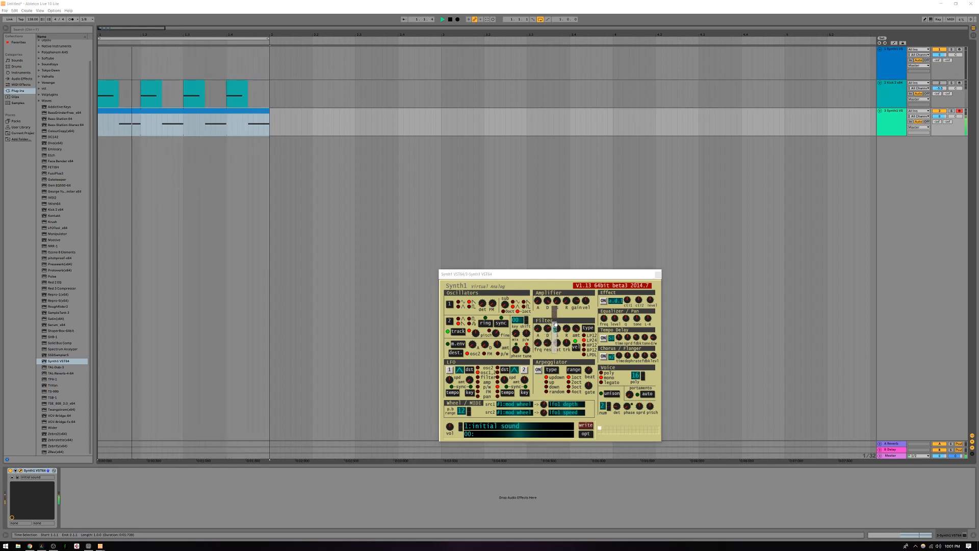
{"action": "left_click_drag", "start_coordinate": [556, 328], "coordinate": [554, 329]}
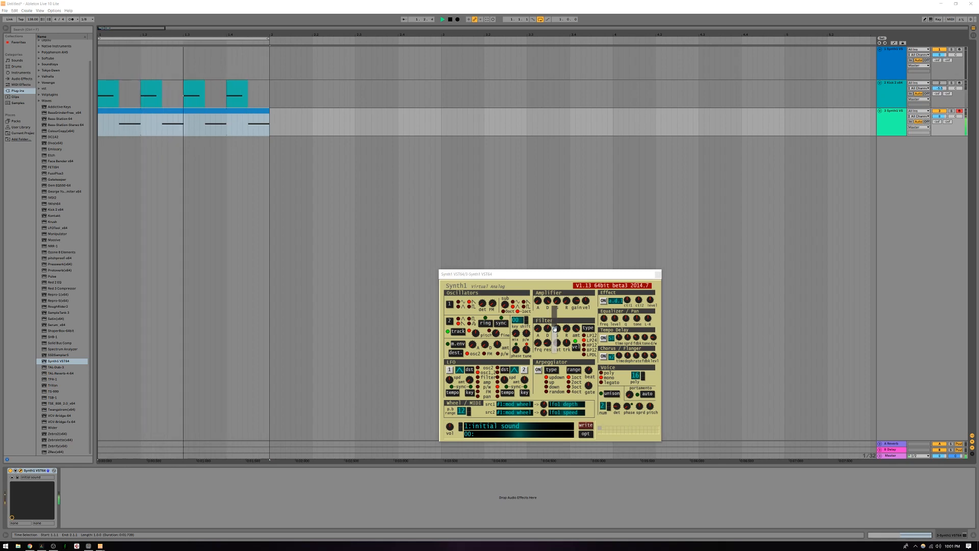
{"action": "left_click_drag", "start_coordinate": [566, 329], "coordinate": [566, 350]}
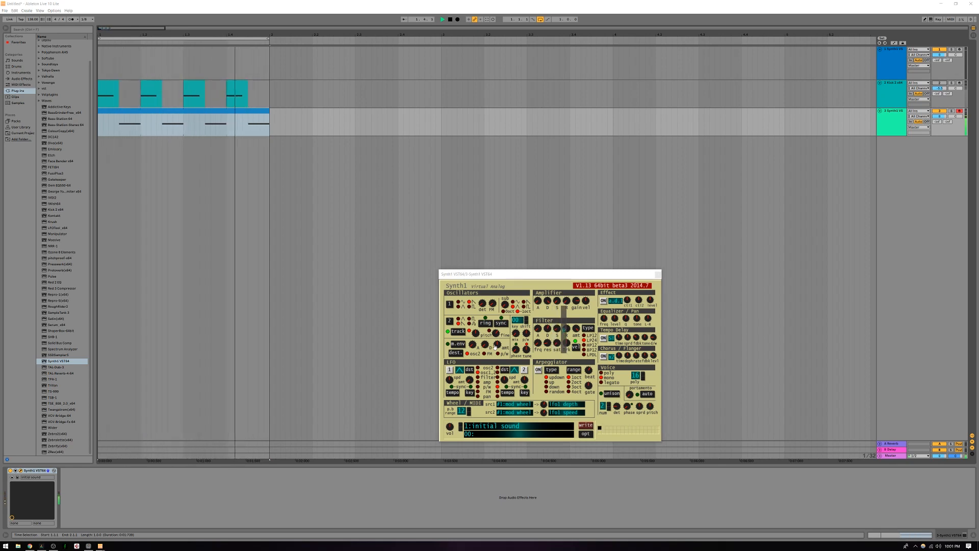
Adjust Synth1's oscillator tuning, FM amount, sub-oscillator level, pulse width and phase.
{"action": "left_click", "coordinate": [526, 350]}
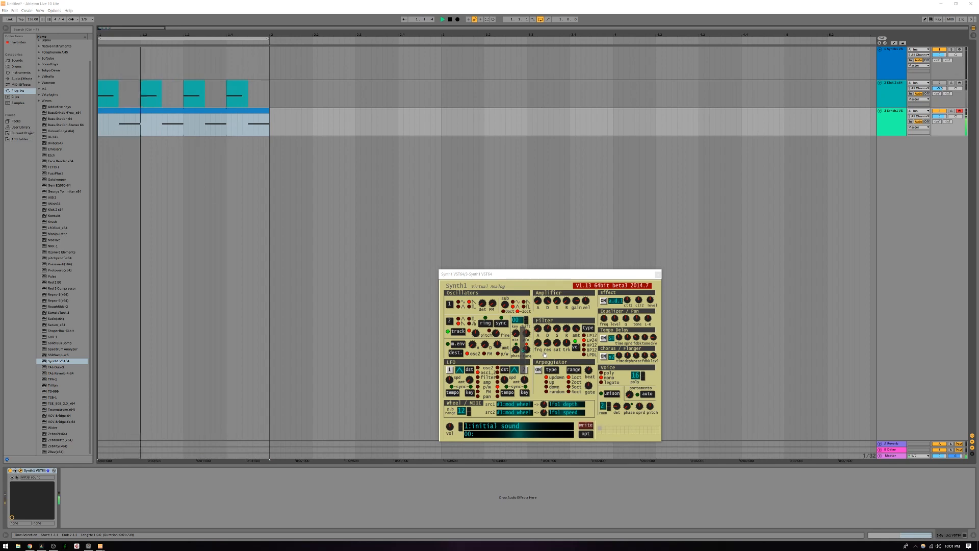
{"action": "left_click", "coordinate": [492, 305]}
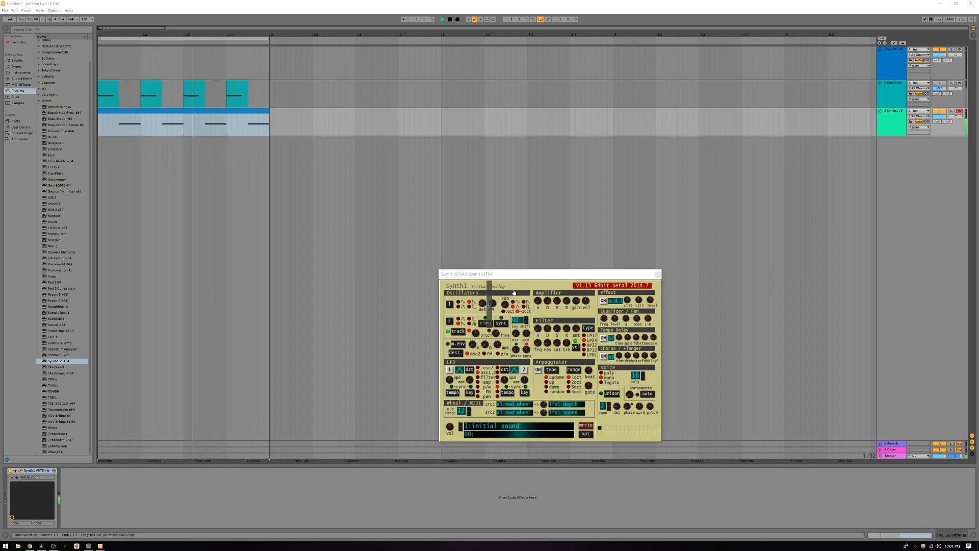
{"action": "left_click", "coordinate": [521, 275]}
{"action": "left_click", "coordinate": [505, 305]}
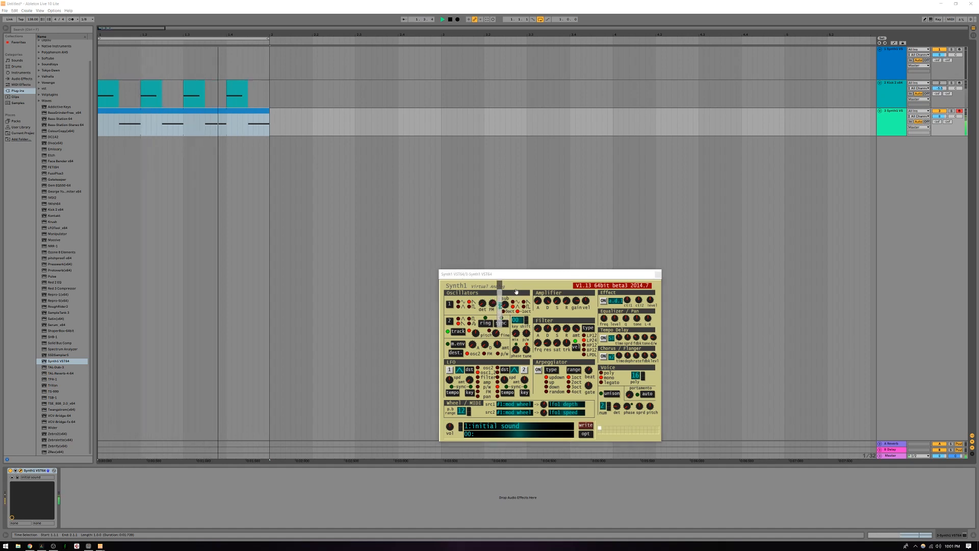
{"action": "left_click", "coordinate": [526, 334]}
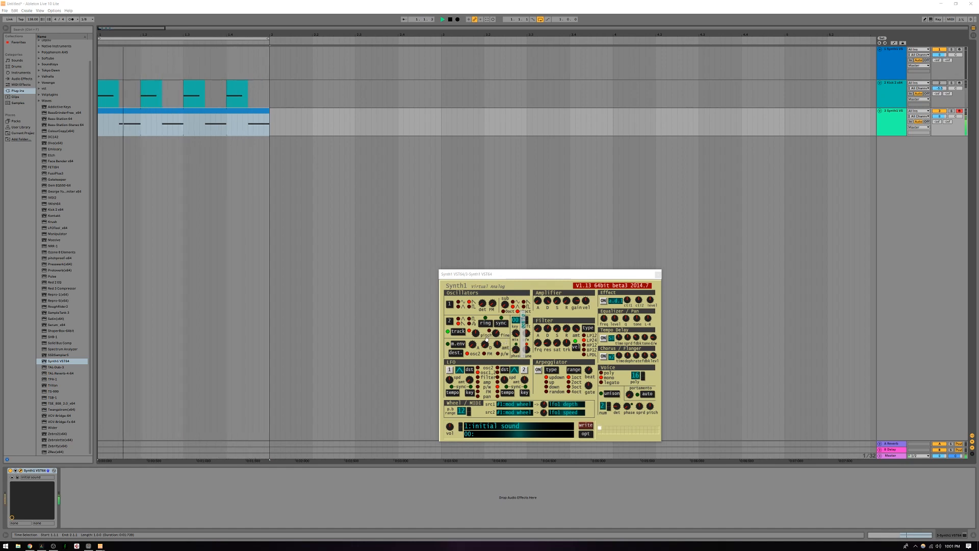
{"action": "mouse_move", "coordinate": [517, 352]}
{"action": "left_mouse_down"}
{"action": "mouse_move", "coordinate": [523, 357]}
{"action": "mouse_move", "coordinate": [529, 337]}
{"action": "left_mouse_up"}
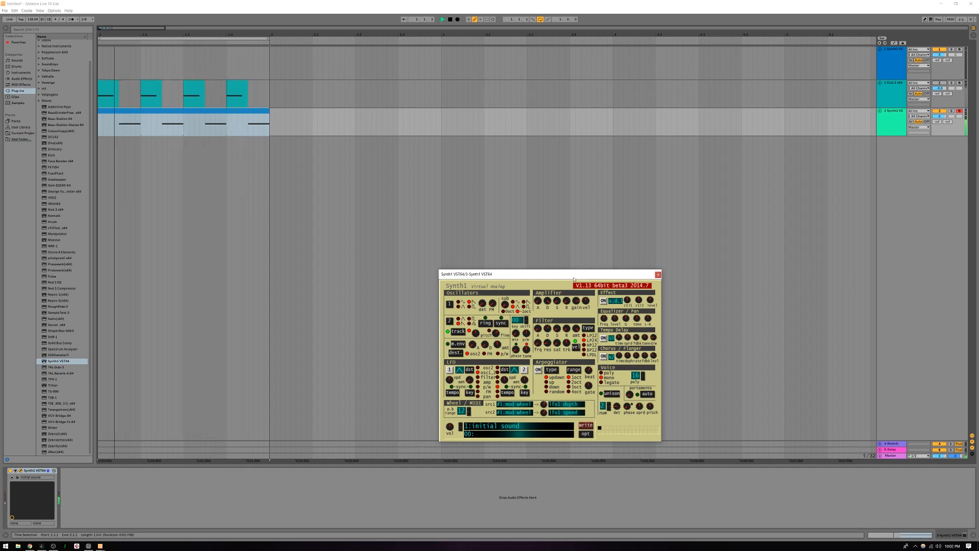
Bring the kick track back into playback and toggle Synth1's chorus/flanger and effect sections.
{"action": "left_click_drag", "start_coordinate": [546, 278], "coordinate": [541, 161]}
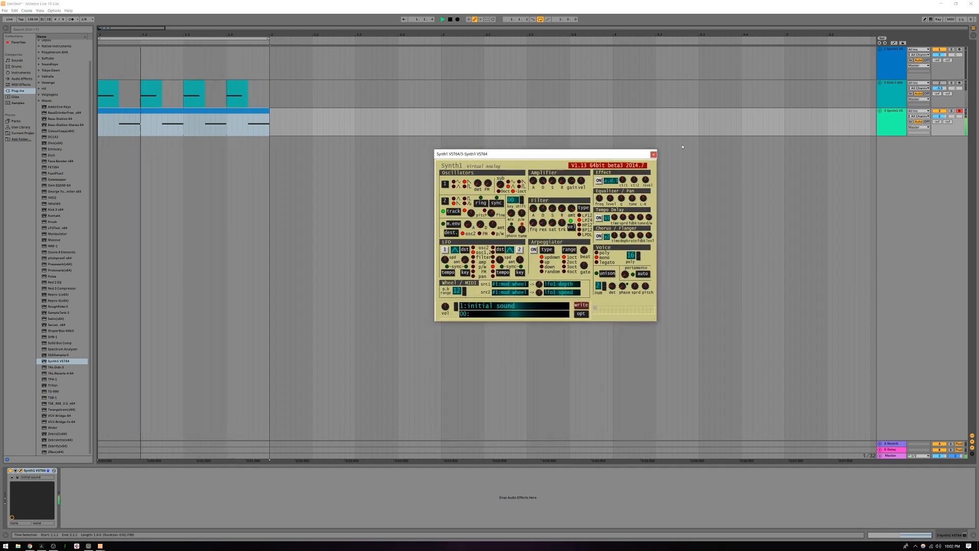
{"action": "left_click", "coordinate": [939, 83]}
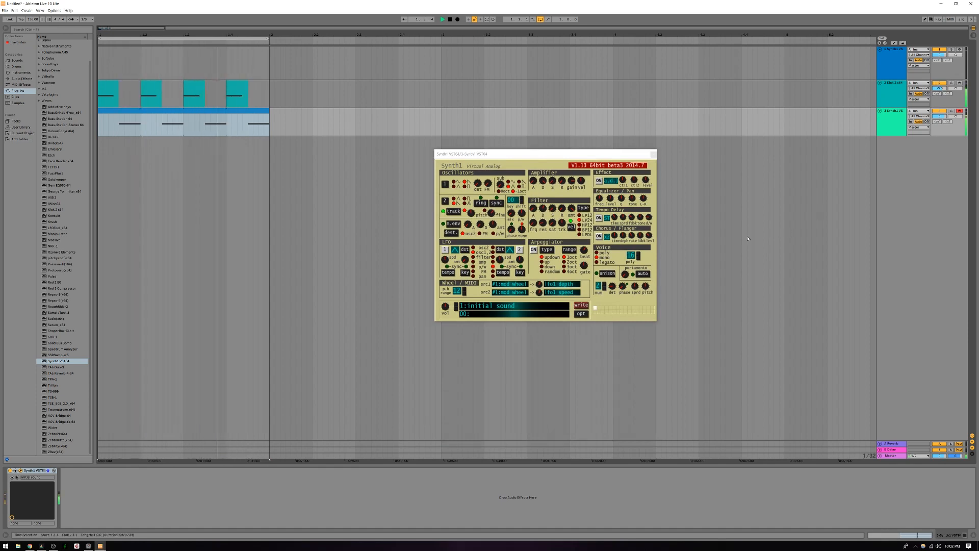
{"action": "left_click", "coordinate": [600, 237]}
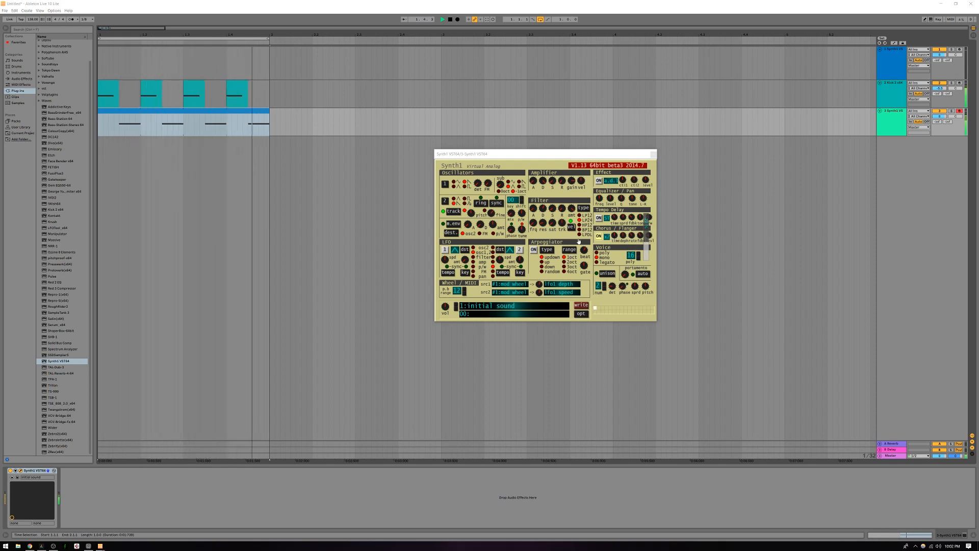
{"action": "left_click", "coordinate": [599, 183]}
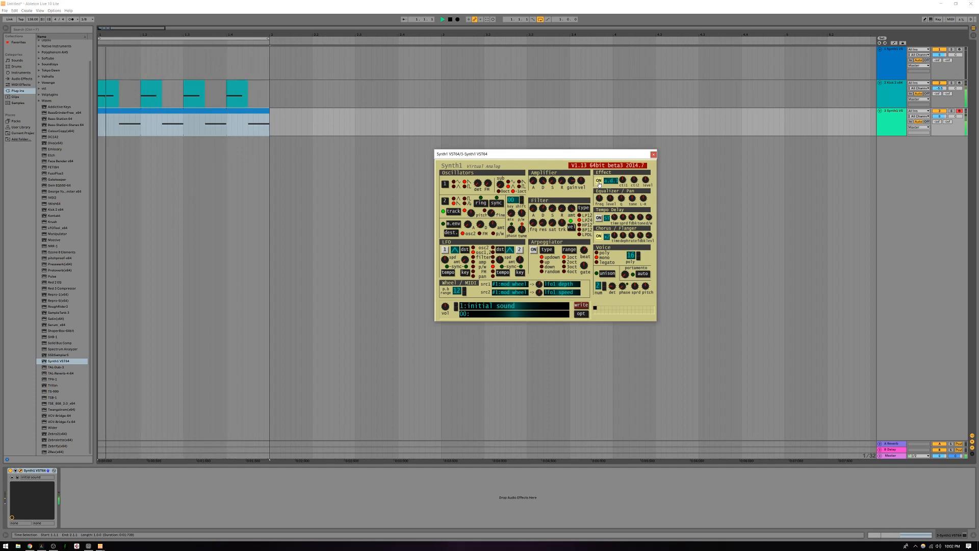
Solo the third Synth1 track and adjust its filter saturation and its equalizer level and Q.
{"action": "left_click", "coordinate": [952, 111]}
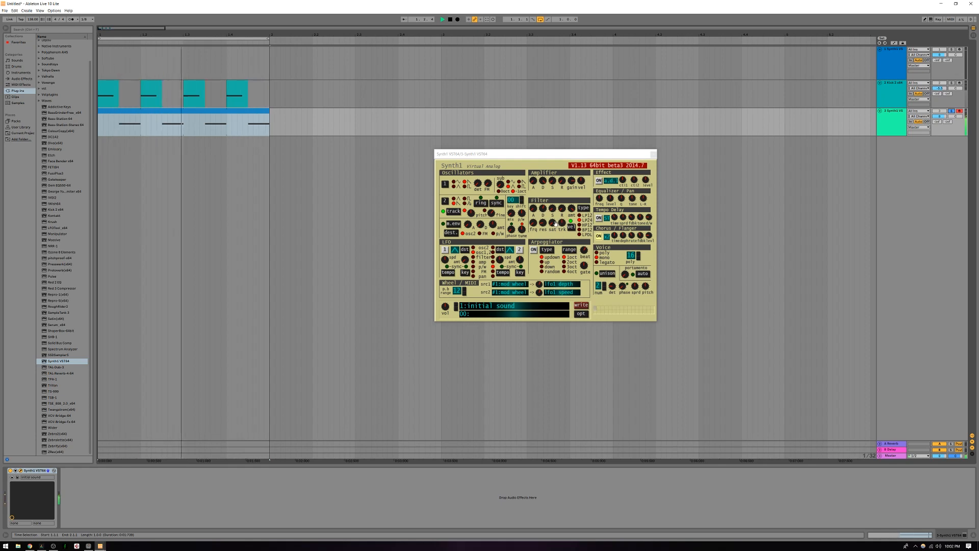
{"action": "left_click_drag", "start_coordinate": [561, 223], "coordinate": [551, 251]}
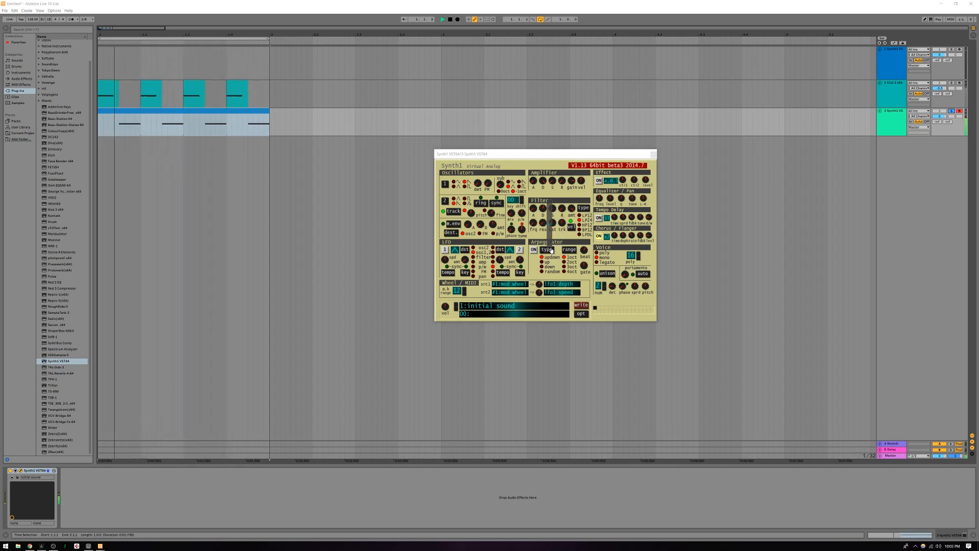
{"action": "left_click", "coordinate": [951, 110]}
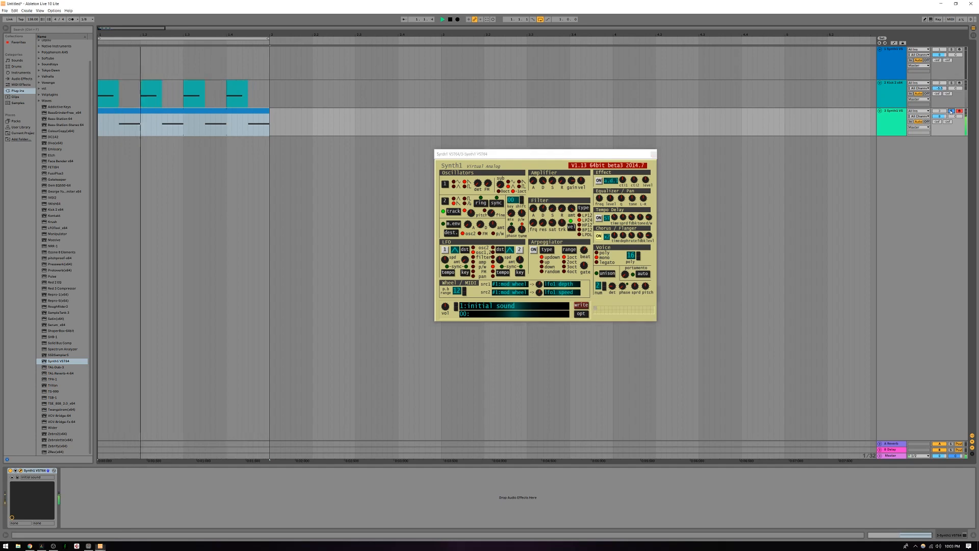
{"action": "left_click_drag", "start_coordinate": [552, 224], "coordinate": [557, 231]}
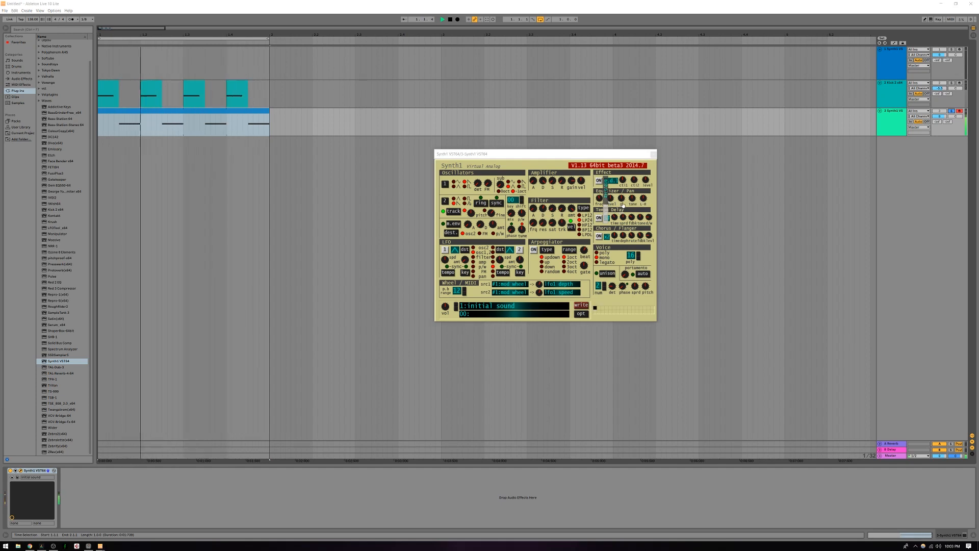
{"action": "mouse_move", "coordinate": [611, 198]}
{"action": "left_mouse_down"}
{"action": "mouse_move", "coordinate": [620, 189]}
{"action": "mouse_move", "coordinate": [606, 204]}
{"action": "left_mouse_up"}
{"action": "mouse_move", "coordinate": [621, 198]}
{"action": "left_mouse_down"}
{"action": "mouse_move", "coordinate": [633, 185]}
{"action": "mouse_move", "coordinate": [631, 206]}
{"action": "mouse_move", "coordinate": [642, 189]}
{"action": "mouse_move", "coordinate": [639, 200]}
{"action": "left_mouse_up"}
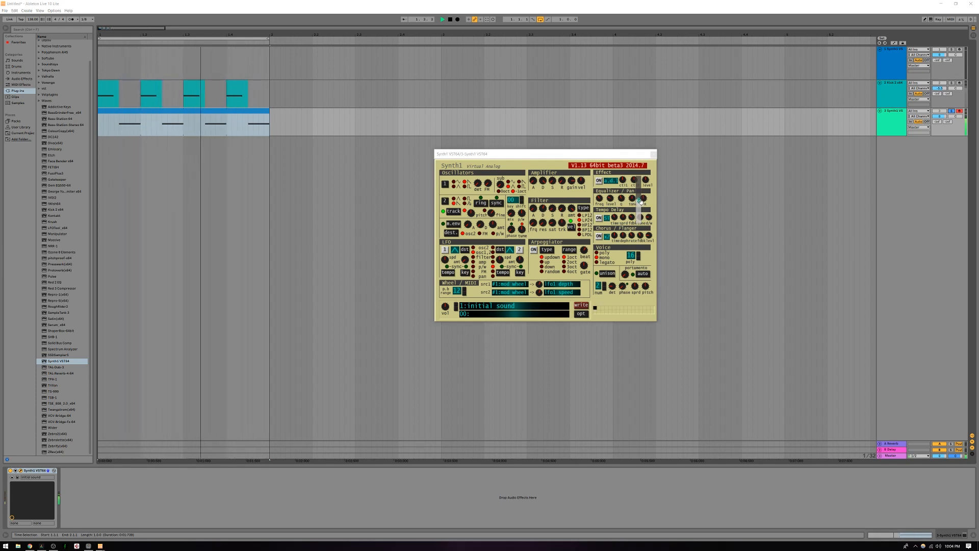
Compare the bass alone and with the kick, closing the Synth1 window and leaving the bass track unsoloed.
{"action": "left_click", "coordinate": [952, 111]}
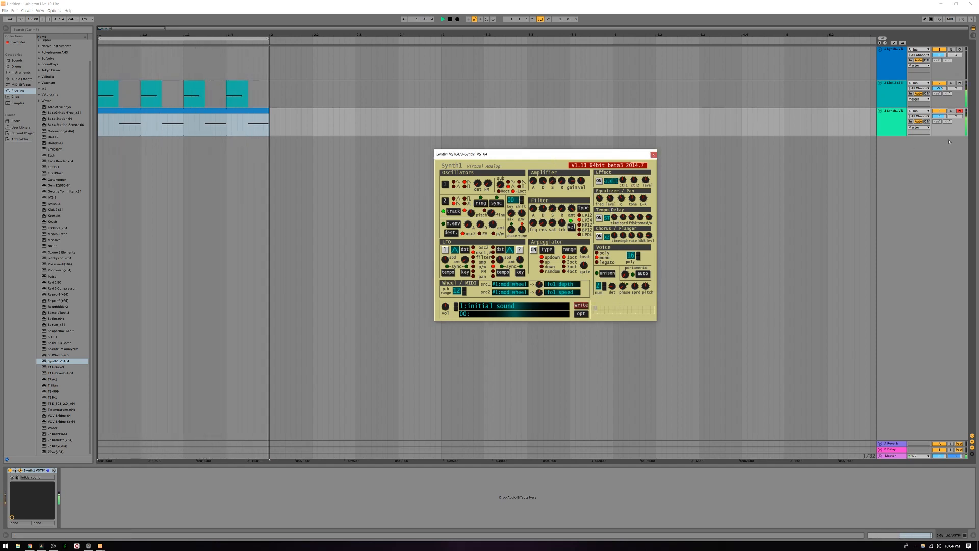
{"action": "left_click", "coordinate": [951, 110]}
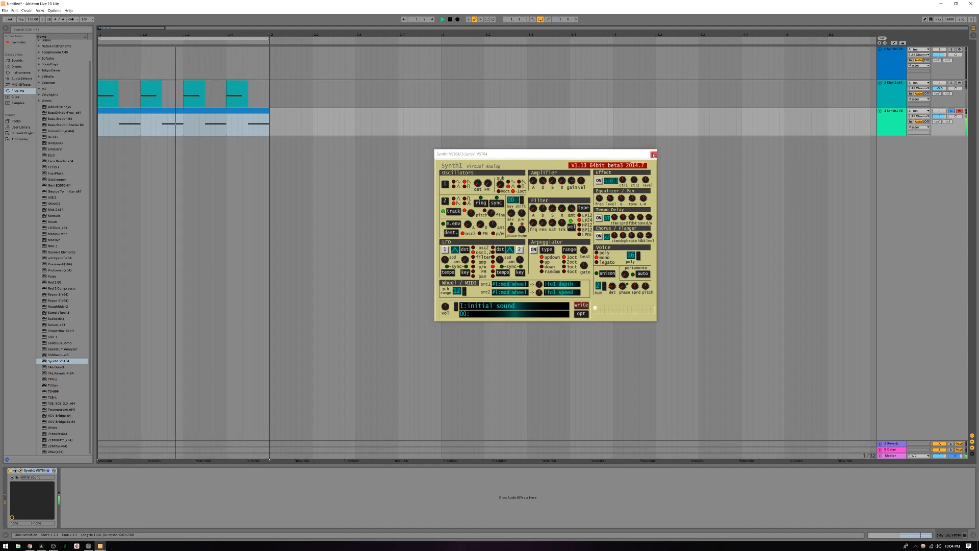
{"action": "left_click", "coordinate": [654, 154]}
{"action": "left_click", "coordinate": [898, 123]}
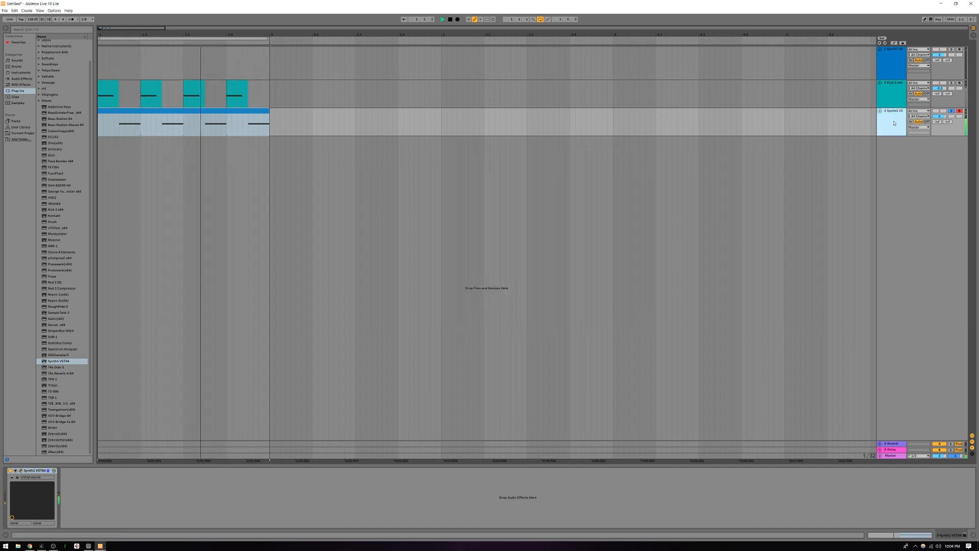
{"action": "left_click", "coordinate": [952, 111]}
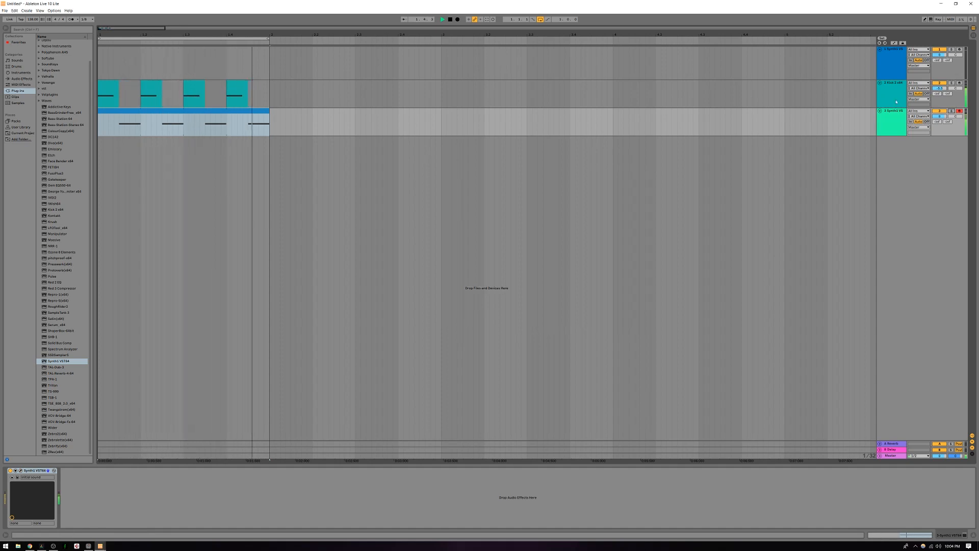
Freeze the third Synth1 track that holds the bass clip.
{"action": "right_click", "coordinate": [213, 113]}
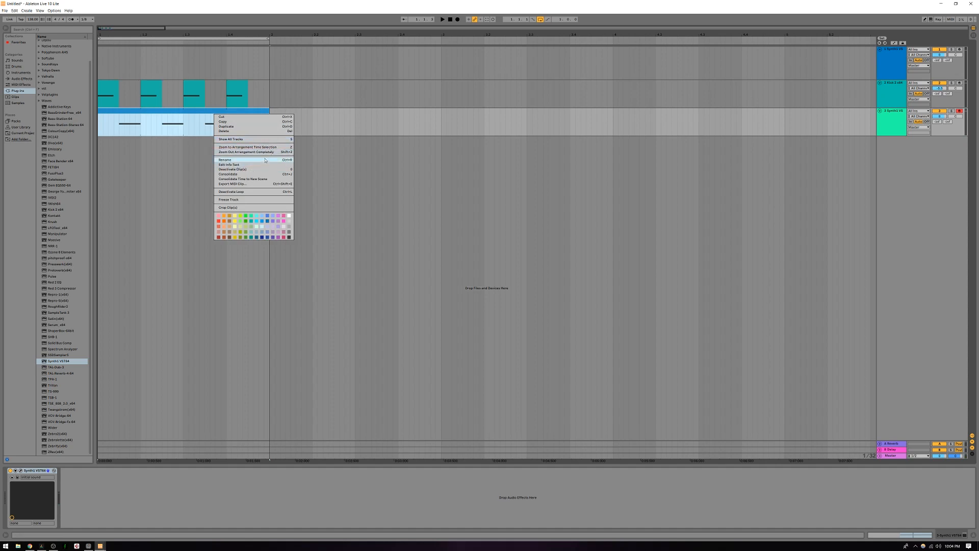
{"action": "left_click", "coordinate": [245, 200]}
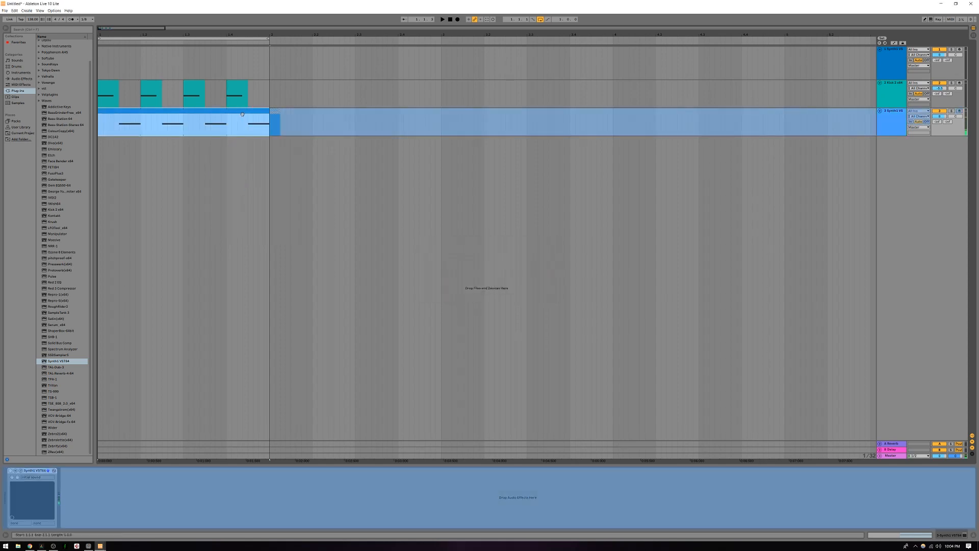
{"action": "key", "text": "ctrl+d"}
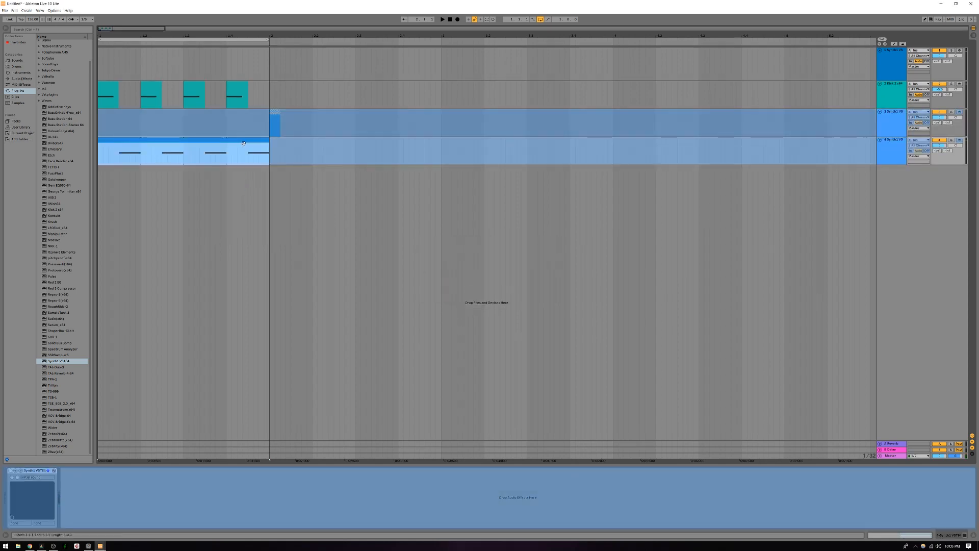
{"action": "key", "text": "ctrl+z"}
{"action": "left_click", "coordinate": [245, 125]}
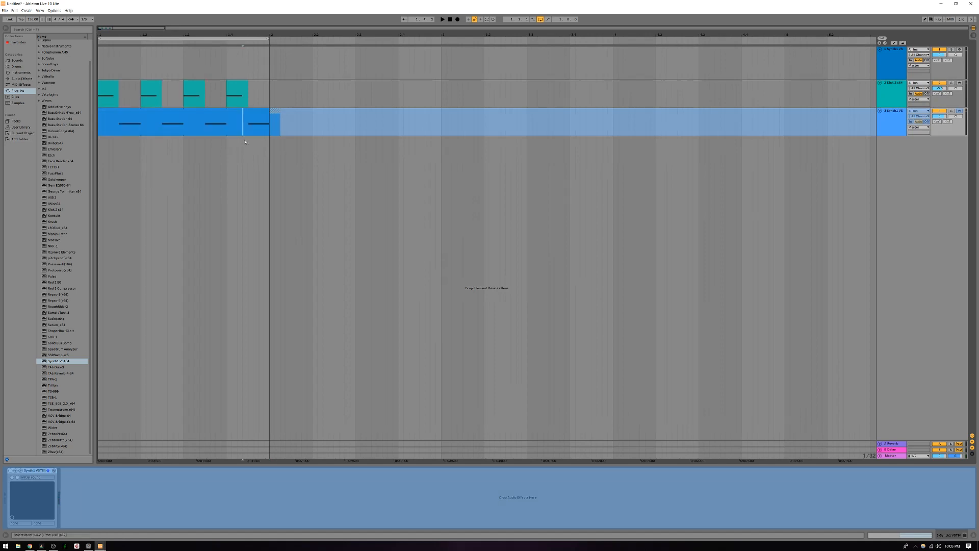
{"action": "left_click", "coordinate": [251, 113]}
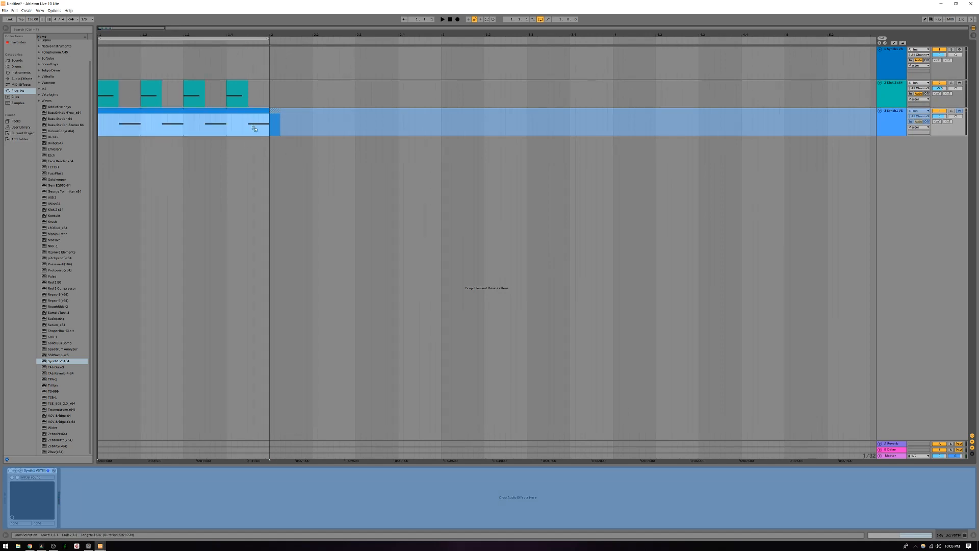
{"action": "key", "text": "ctrl+d"}
{"action": "key", "text": "ctrl+z"}
{"action": "key", "text": "ctrl+d"}
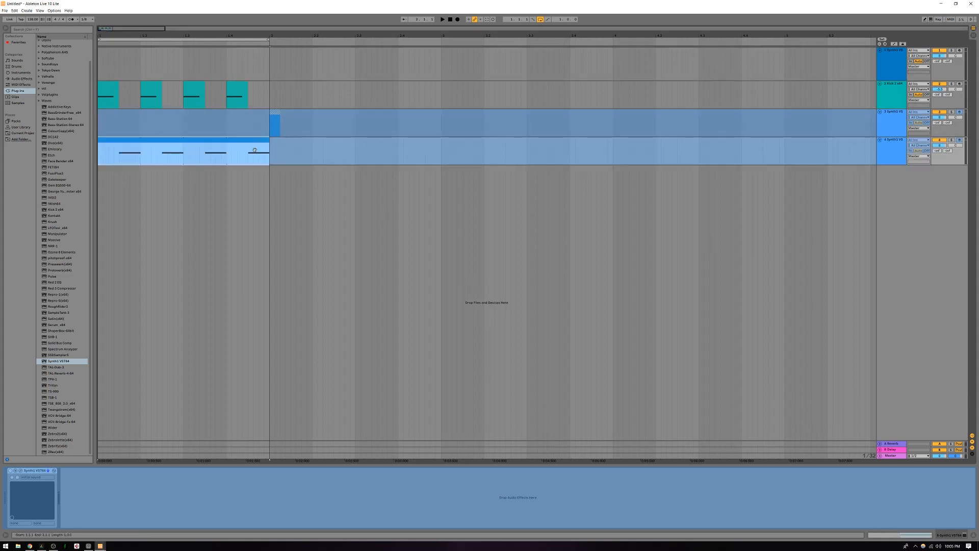
{"action": "key", "text": "ctrl+z"}
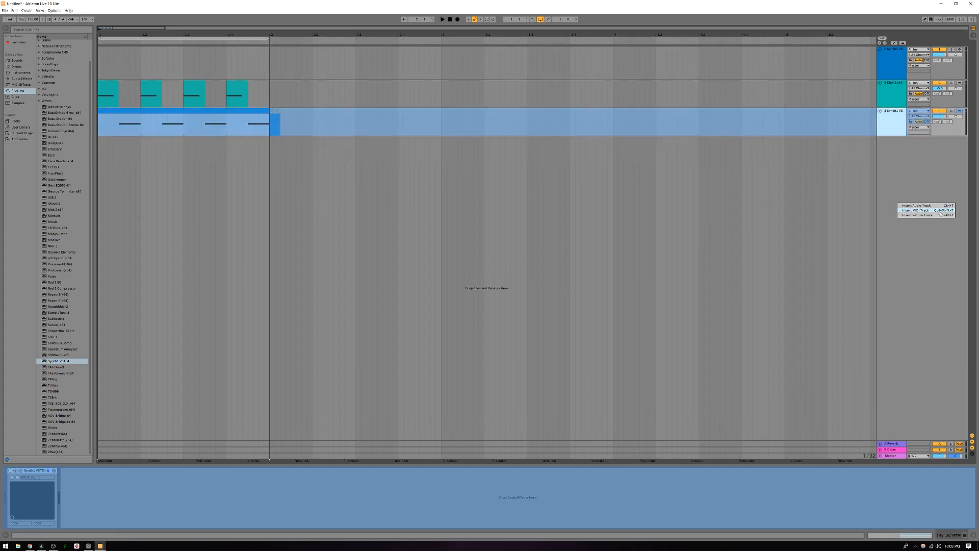
Move the frozen bass clip onto a new audio track and fold the frozen Synth1 track.
{"action": "left_click", "coordinate": [934, 206]}
{"action": "left_click_drag", "start_coordinate": [220, 114], "coordinate": [219, 144]}
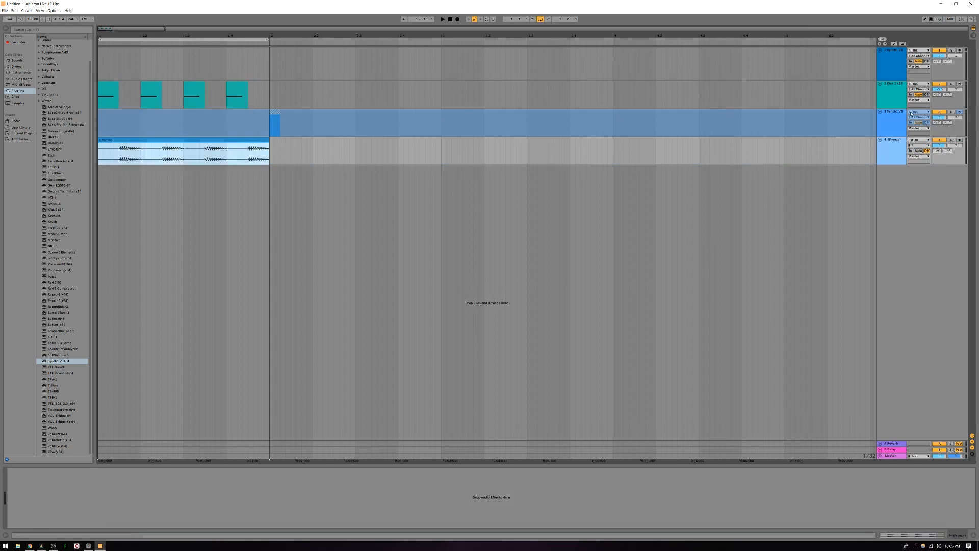
{"action": "left_click", "coordinate": [894, 114]}
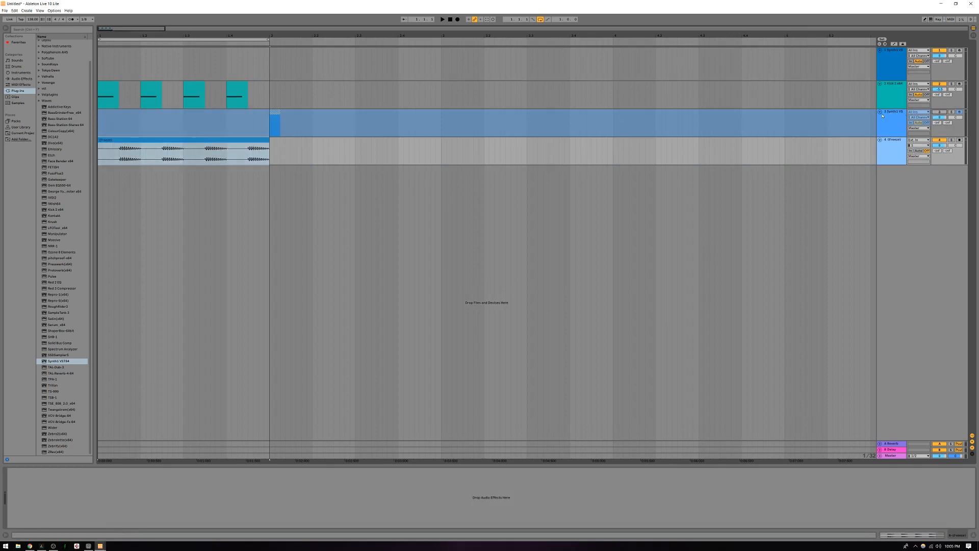
{"action": "left_click", "coordinate": [880, 112]}
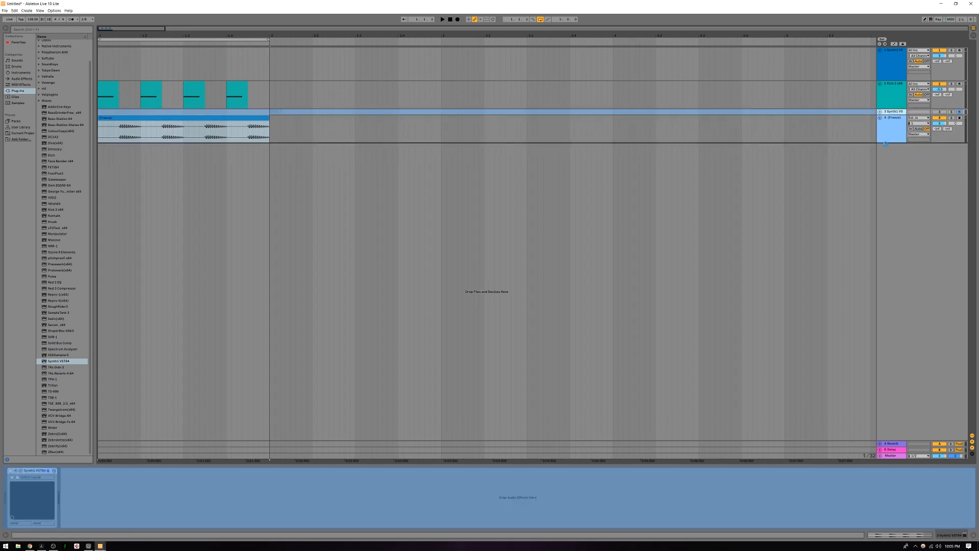
Move the bass audio track above the folded Synth1 track and increase its height, with the browser hidden for more room.
{"action": "left_click_drag", "start_coordinate": [886, 141], "coordinate": [883, 112]}
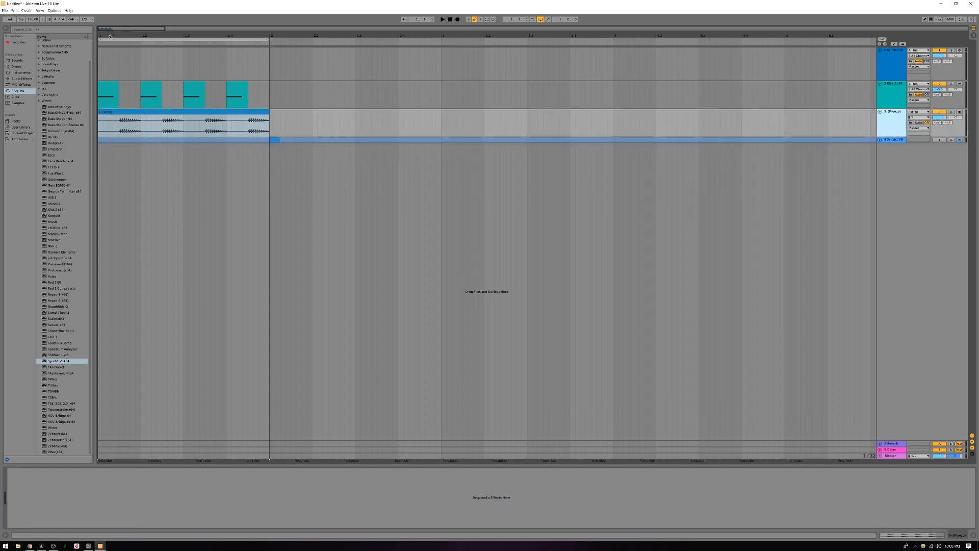
{"action": "mouse_move", "coordinate": [111, 30]}
{"action": "left_mouse_down"}
{"action": "mouse_move", "coordinate": [110, 63]}
{"action": "mouse_move", "coordinate": [69, 65]}
{"action": "mouse_move", "coordinate": [69, 75]}
{"action": "mouse_move", "coordinate": [0, 75]}
{"action": "mouse_move", "coordinate": [316, 77]}
{"action": "mouse_move", "coordinate": [335, 82]}
{"action": "mouse_move", "coordinate": [335, 115]}
{"action": "left_mouse_up"}
{"action": "left_click", "coordinate": [7, 29]}
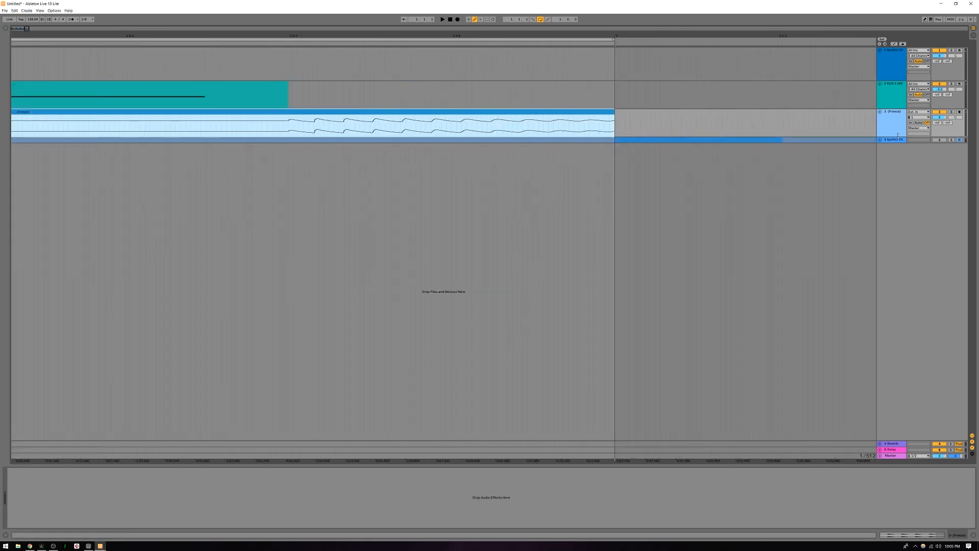
{"action": "left_click_drag", "start_coordinate": [897, 137], "coordinate": [879, 365]}
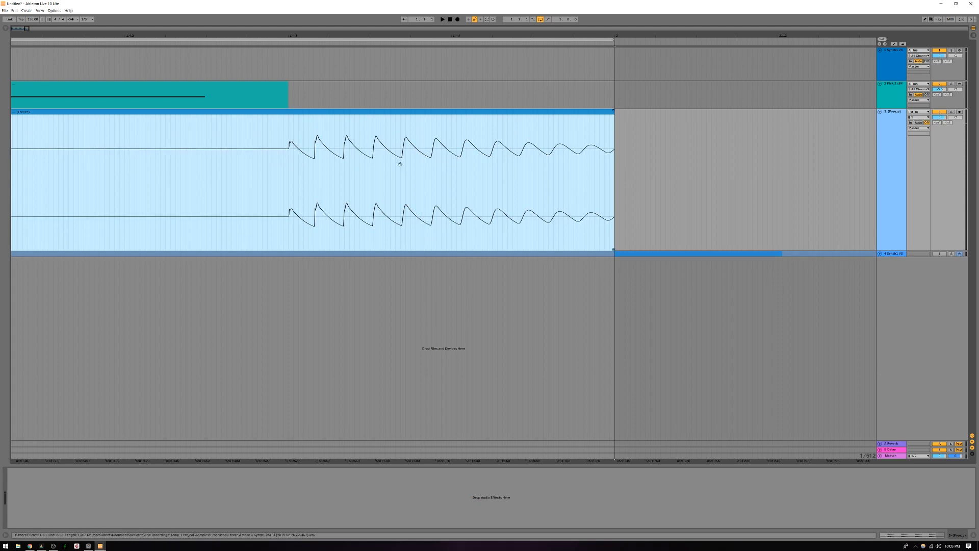
Split the bass audio clip at the start of its last note, where the last kick ends.
{"action": "left_click", "coordinate": [393, 179]}
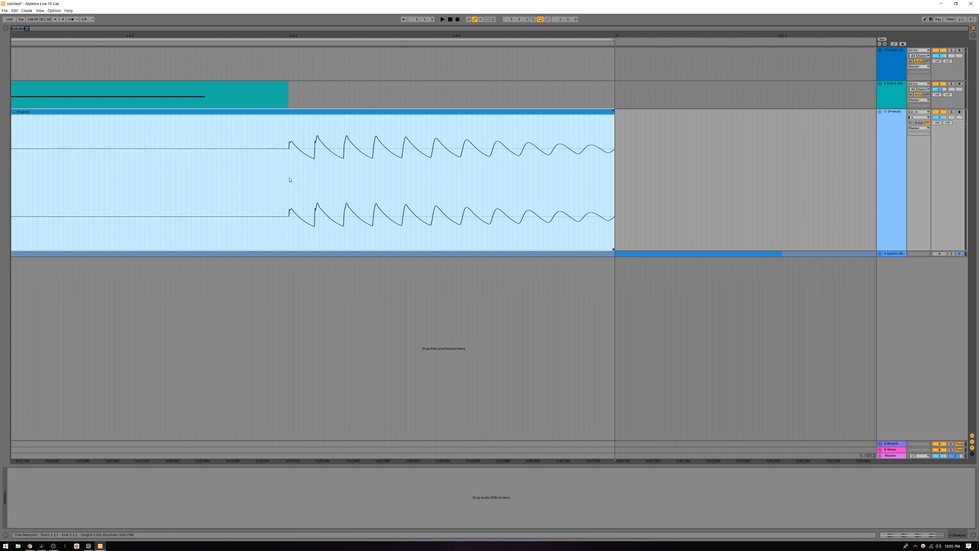
{"action": "left_click", "coordinate": [290, 180]}
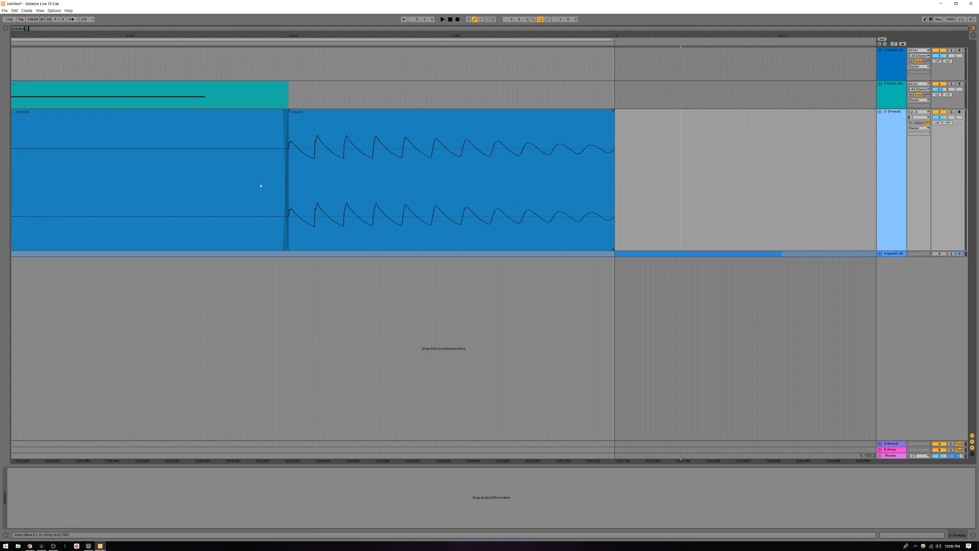
{"action": "left_click", "coordinate": [157, 243]}
{"action": "left_click", "coordinate": [333, 91]}
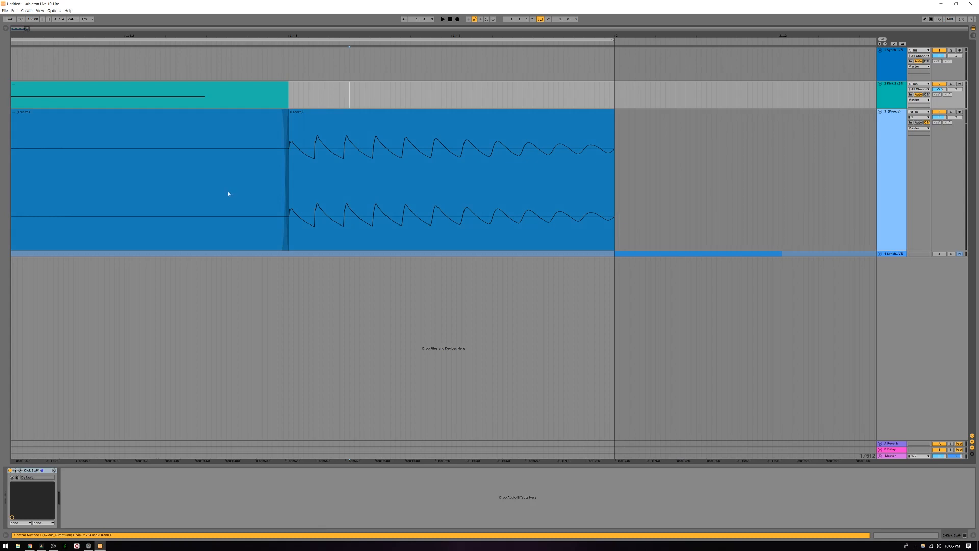
{"action": "key", "text": "Down"}
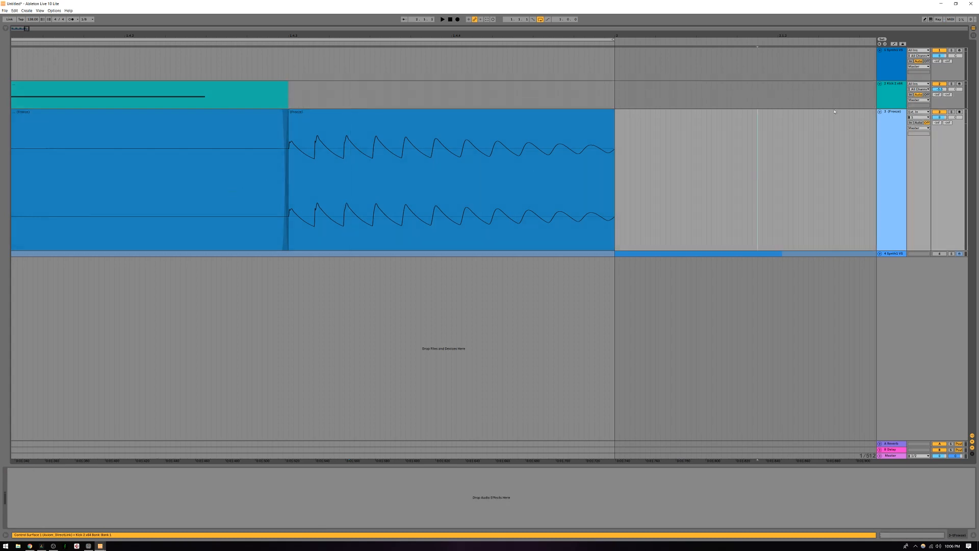
{"action": "left_click", "coordinate": [535, 193], "text": "shift"}
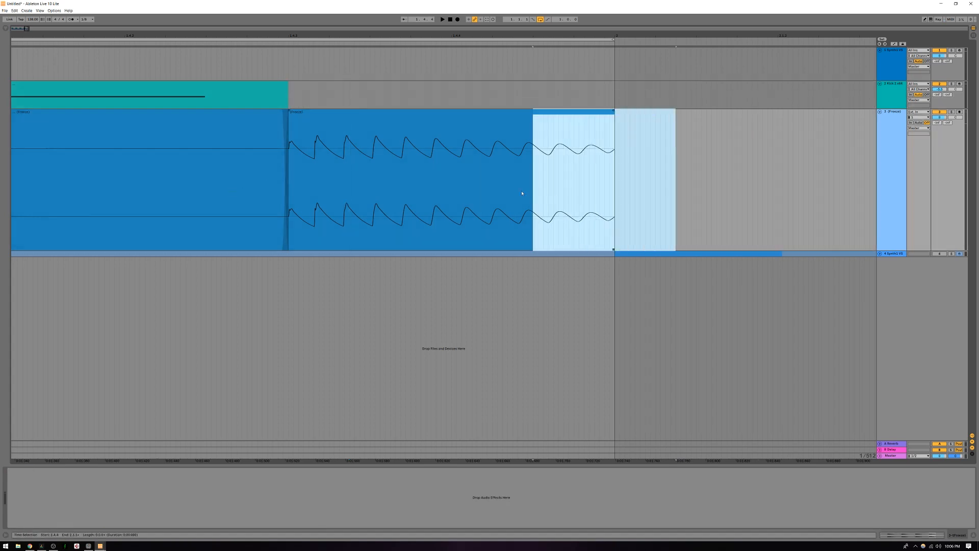
{"action": "left_click", "coordinate": [442, 216]}
{"action": "right_click", "coordinate": [523, 209]}
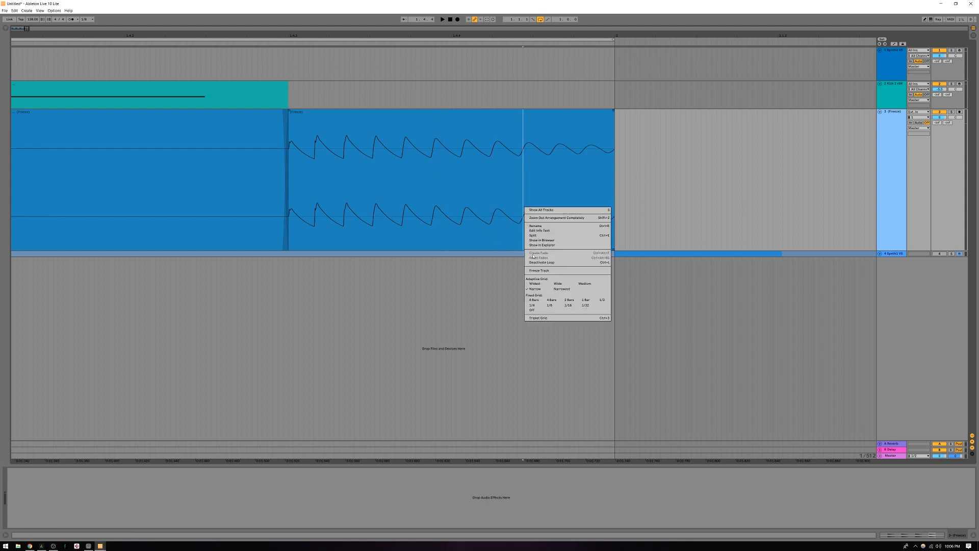
{"action": "left_click", "coordinate": [450, 288]}
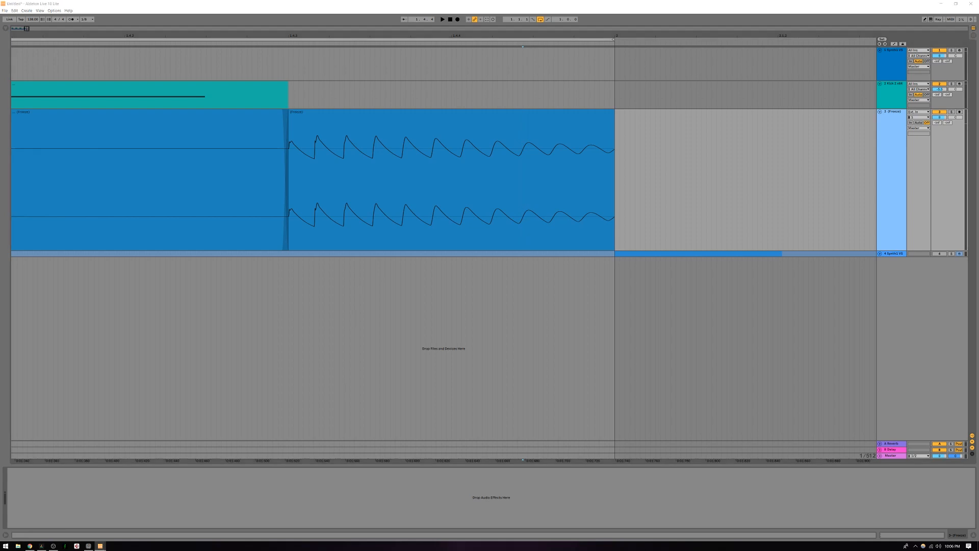
{"action": "right_click", "coordinate": [245, 138]}
{"action": "left_click", "coordinate": [316, 186]}
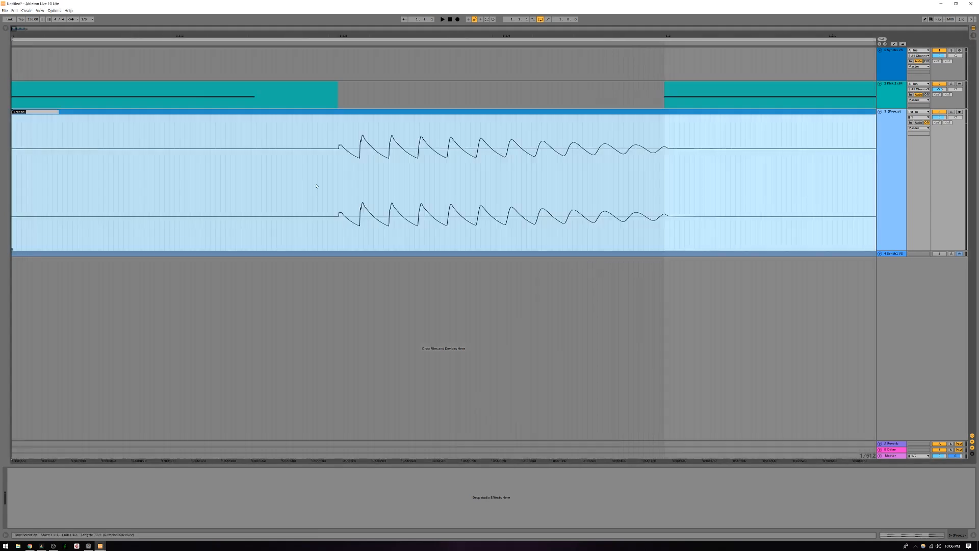
{"action": "key", "text": "Escape"}
{"action": "left_click", "coordinate": [526, 302]}
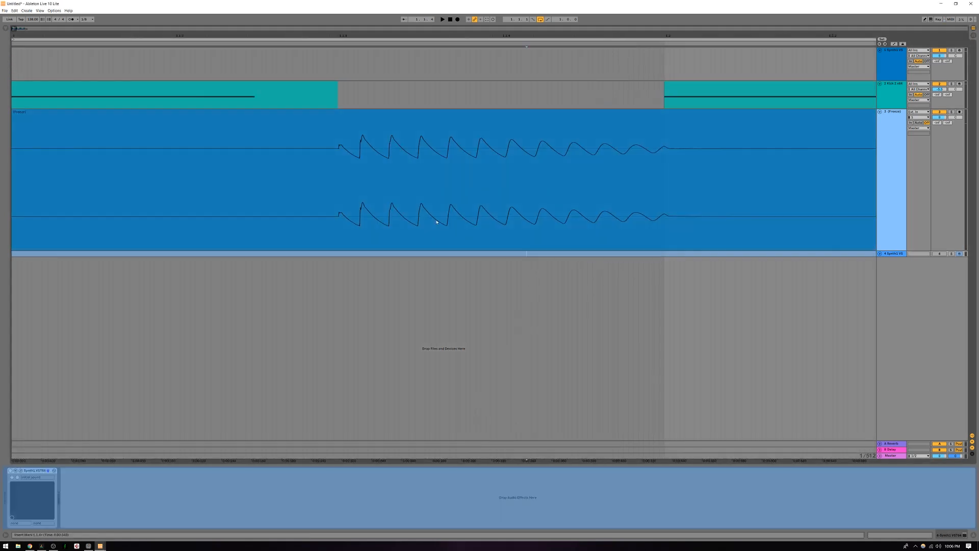
Split the bass audio clip at its first note and delete the silent section before it, keeping the note aligned with the first kick's end.
{"action": "left_click", "coordinate": [335, 179]}
{"action": "left_click", "coordinate": [337, 183]}
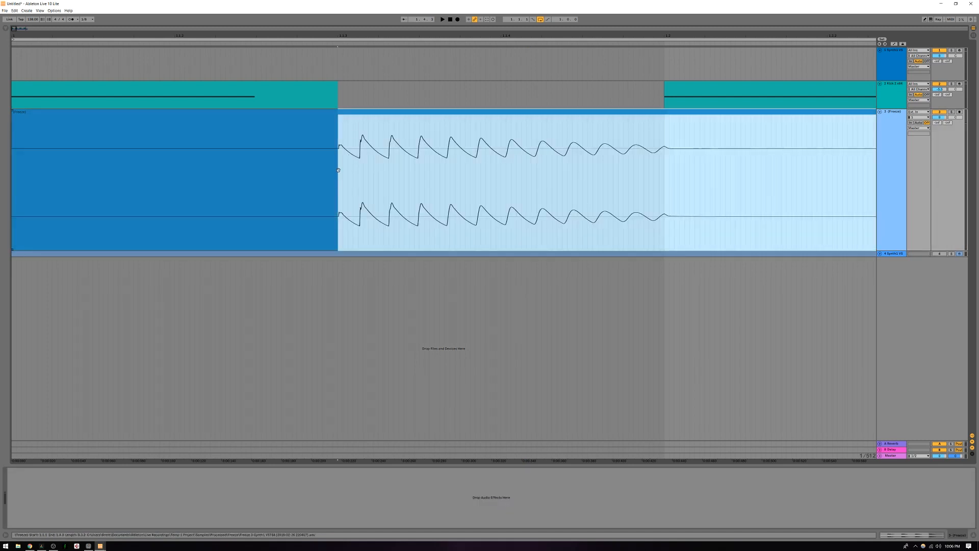
{"action": "key", "text": "ctrl+e"}
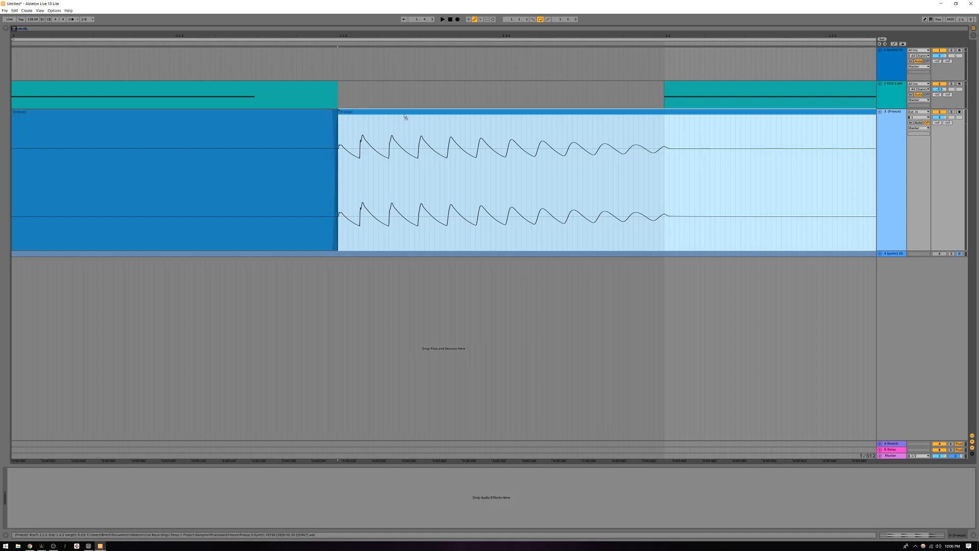
{"action": "left_click_drag", "start_coordinate": [405, 117], "coordinate": [376, 117]}
{"action": "left_click", "coordinate": [222, 159]}
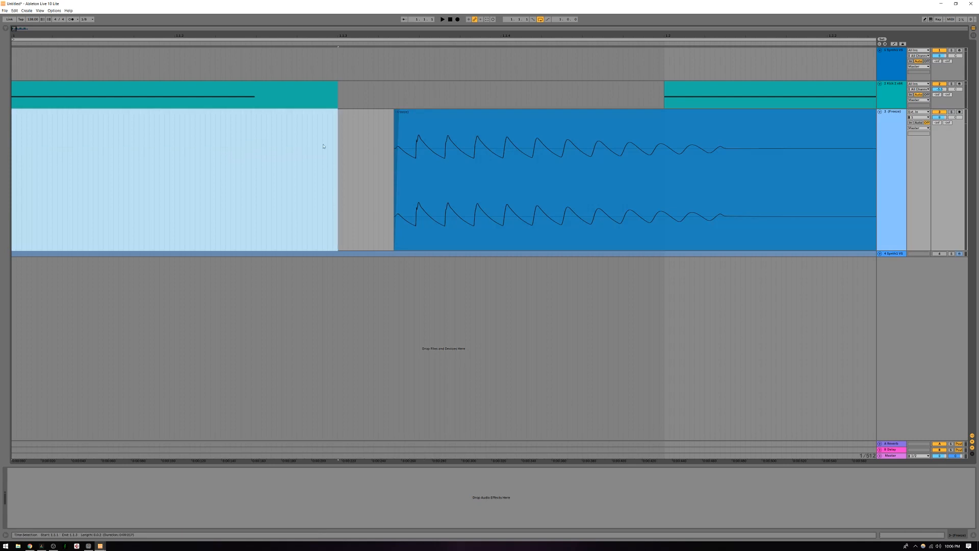
{"action": "left_click_drag", "start_coordinate": [416, 150], "coordinate": [364, 155]}
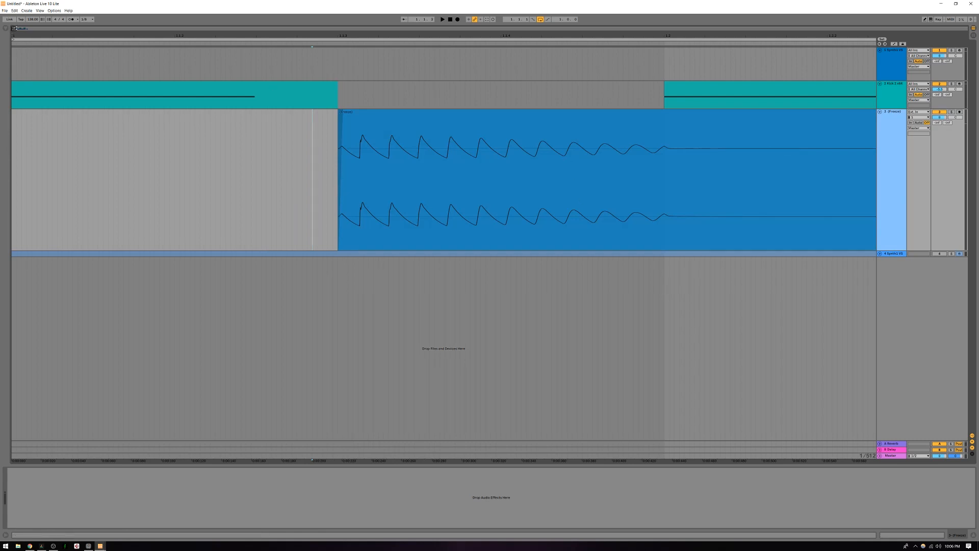
Delete the long audio clip holding the first three bass notes, leaving only the clip of the last note.
{"action": "left_click_drag", "start_coordinate": [14, 28], "coordinate": [42, 29]}
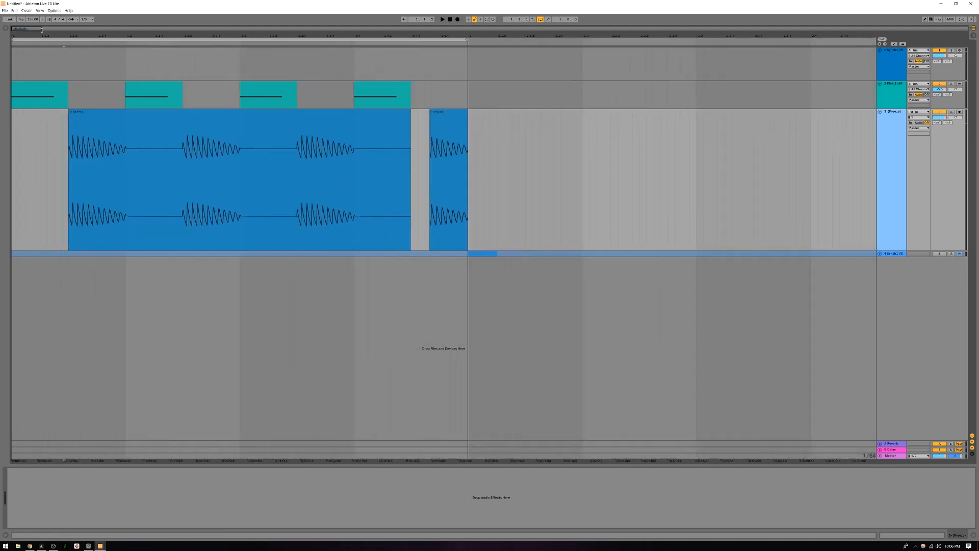
{"action": "left_click", "coordinate": [278, 240]}
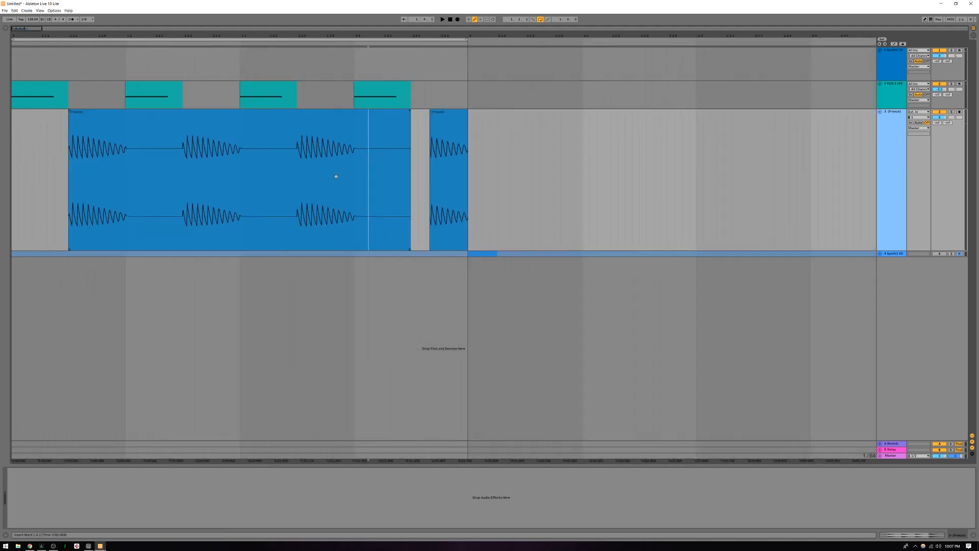
{"action": "double_click", "coordinate": [336, 176]}
{"action": "key", "text": "Delete"}
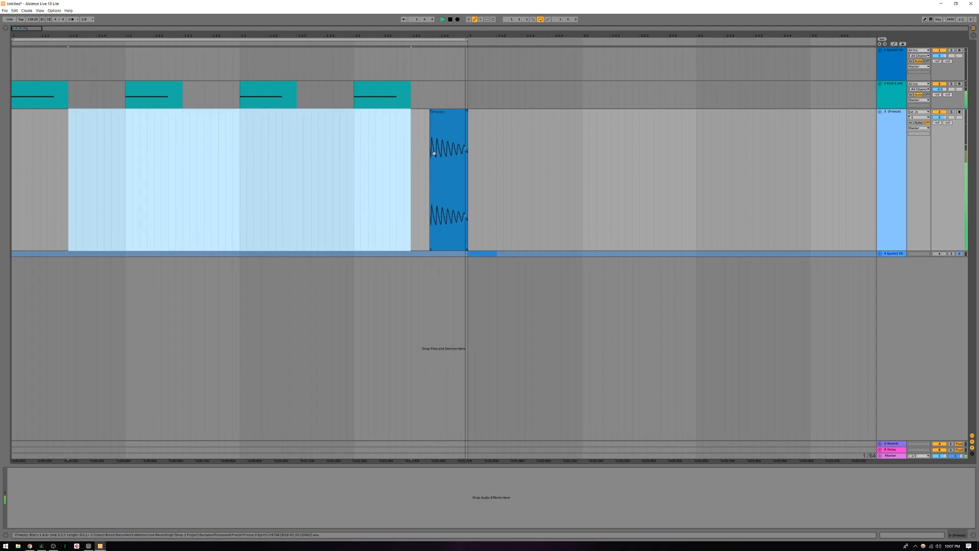
{"action": "key", "text": "space"}
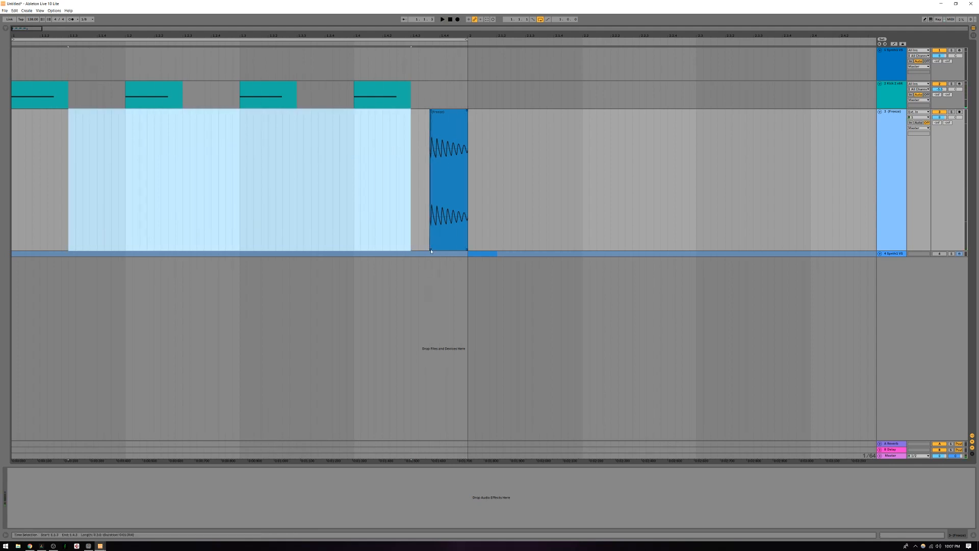
Extend the remaining bass clip's start back to the end of the last kick, and loop playback over that final beat only.
{"action": "left_click", "coordinate": [431, 250]}
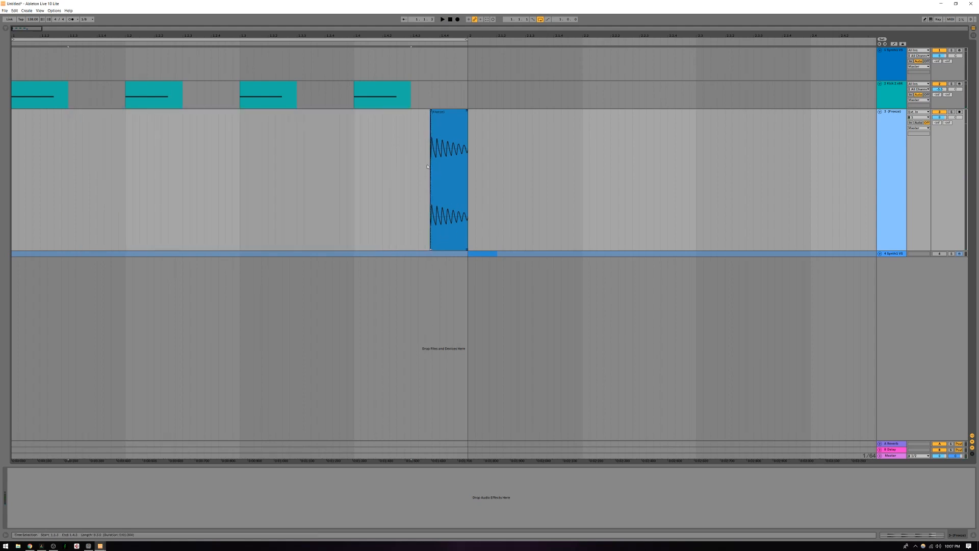
{"action": "mouse_move", "coordinate": [431, 163]}
{"action": "left_mouse_down"}
{"action": "mouse_move", "coordinate": [377, 168]}
{"action": "mouse_move", "coordinate": [419, 167]}
{"action": "mouse_move", "coordinate": [416, 158]}
{"action": "left_mouse_up"}
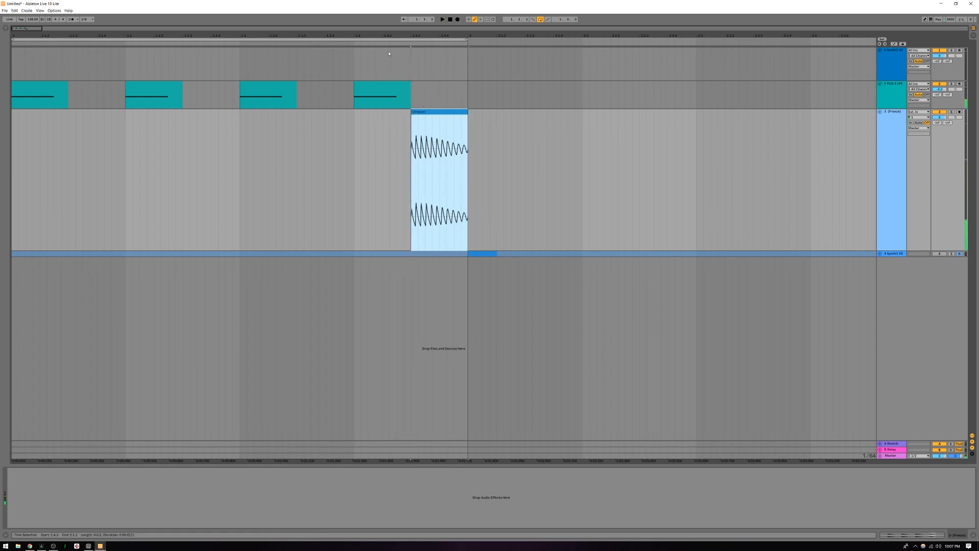
{"action": "mouse_move", "coordinate": [13, 40]}
{"action": "left_mouse_down"}
{"action": "mouse_move", "coordinate": [349, 41]}
{"action": "mouse_move", "coordinate": [355, 58]}
{"action": "left_mouse_up"}
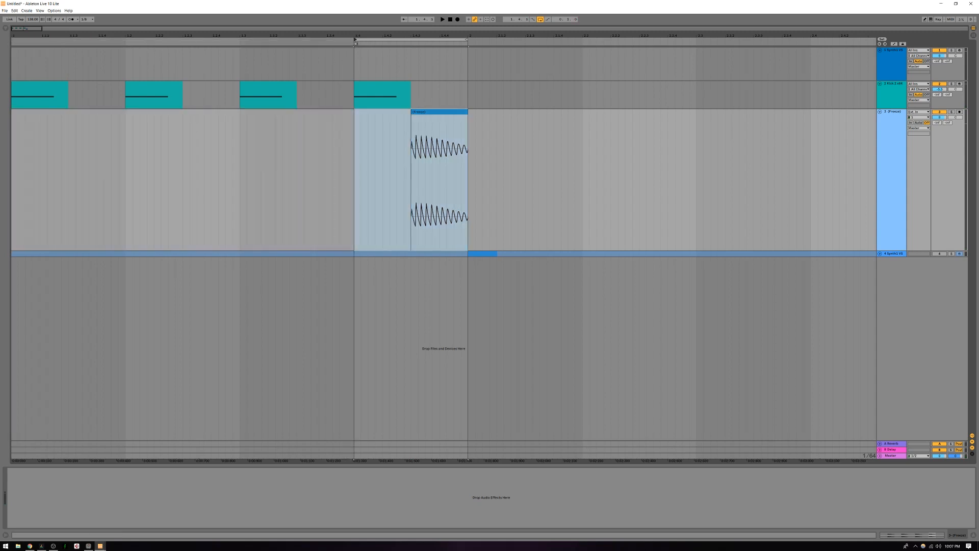
{"action": "key", "text": "space"}
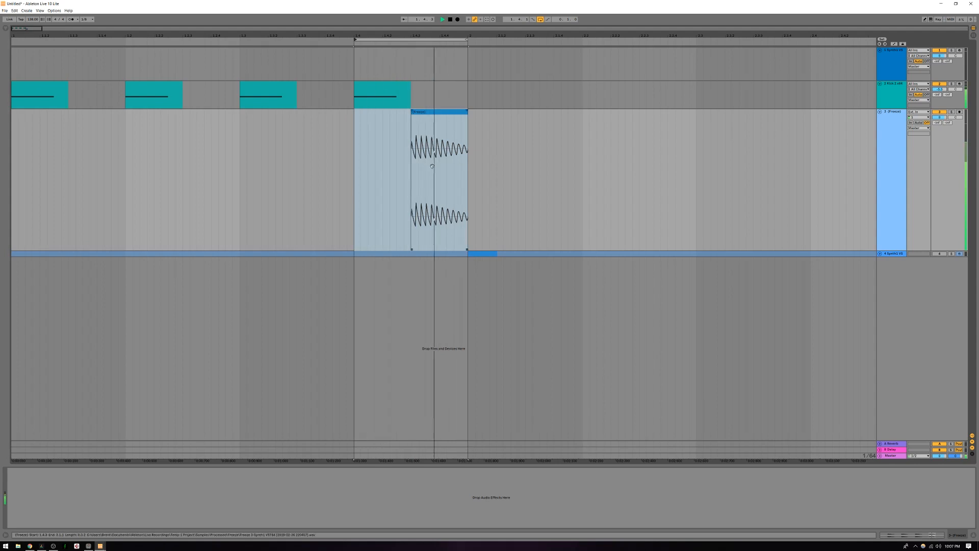
Stop the looped playback and remove the fade-in at the start of the remaining bass clip.
{"action": "scroll", "coordinate": [432, 166], "scroll_direction": "right", "scroll_amount": 5}
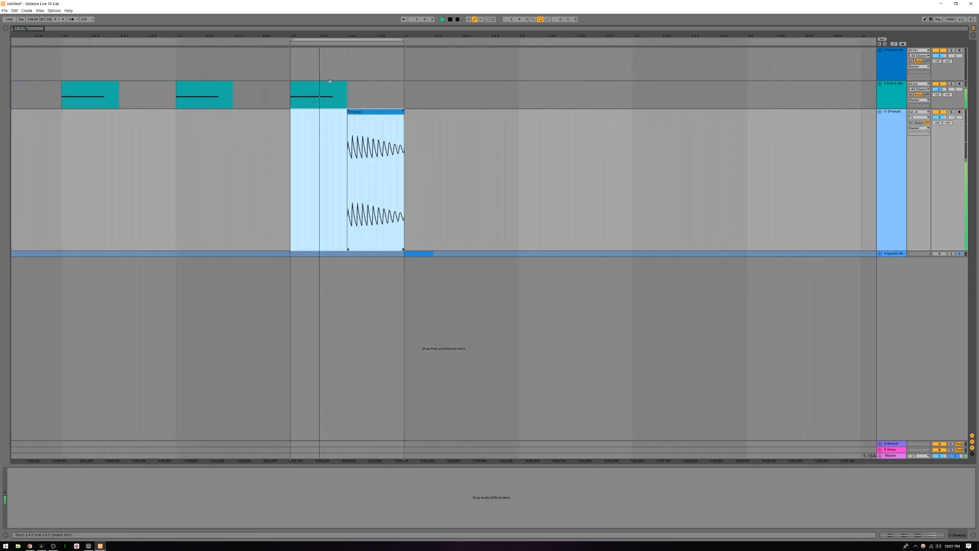
{"action": "scroll", "coordinate": [324, 169], "scroll_direction": "down", "scroll_amount": 5}
{"action": "scroll", "coordinate": [325, 169], "scroll_direction": "up", "scroll_amount": 6}
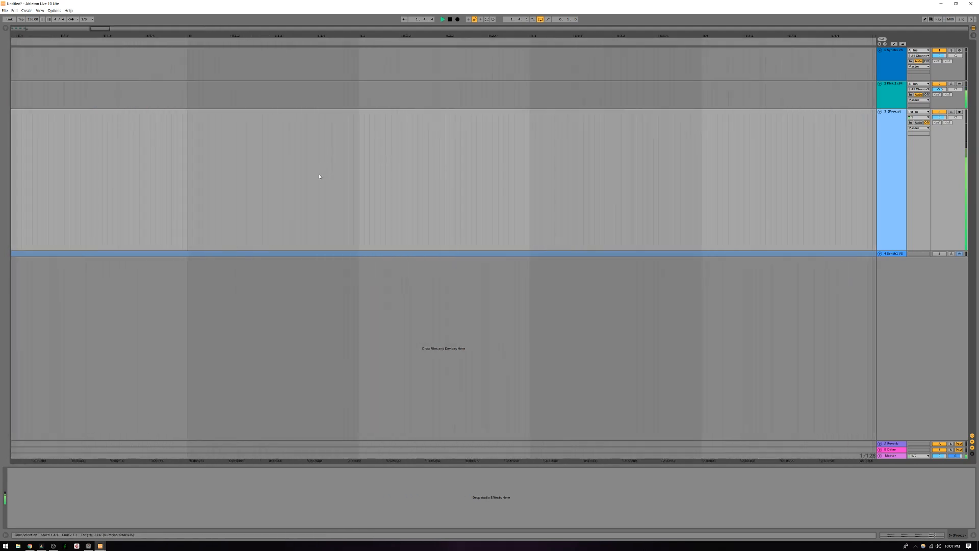
{"action": "scroll", "coordinate": [320, 177], "scroll_direction": "down", "scroll_amount": 6}
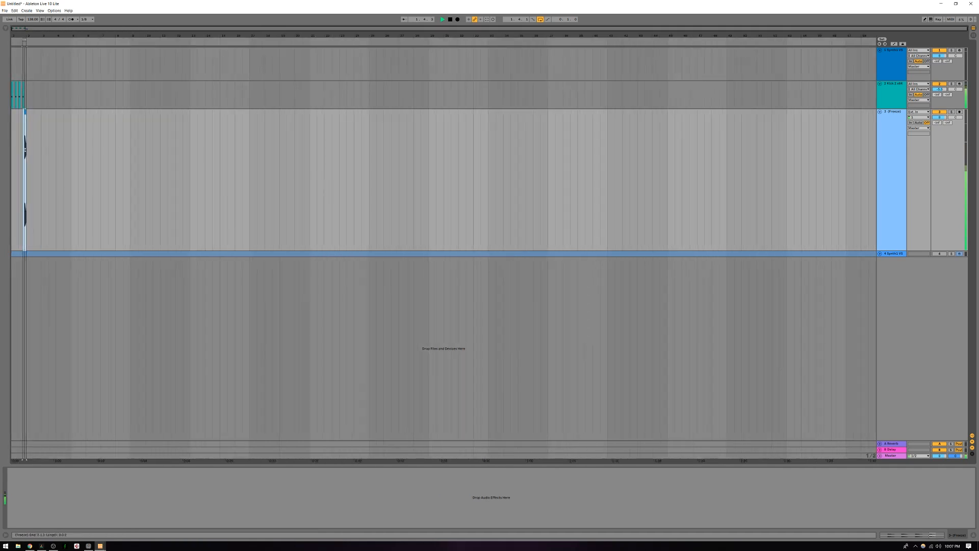
{"action": "scroll", "coordinate": [22, 152], "scroll_direction": "up", "scroll_amount": 10}
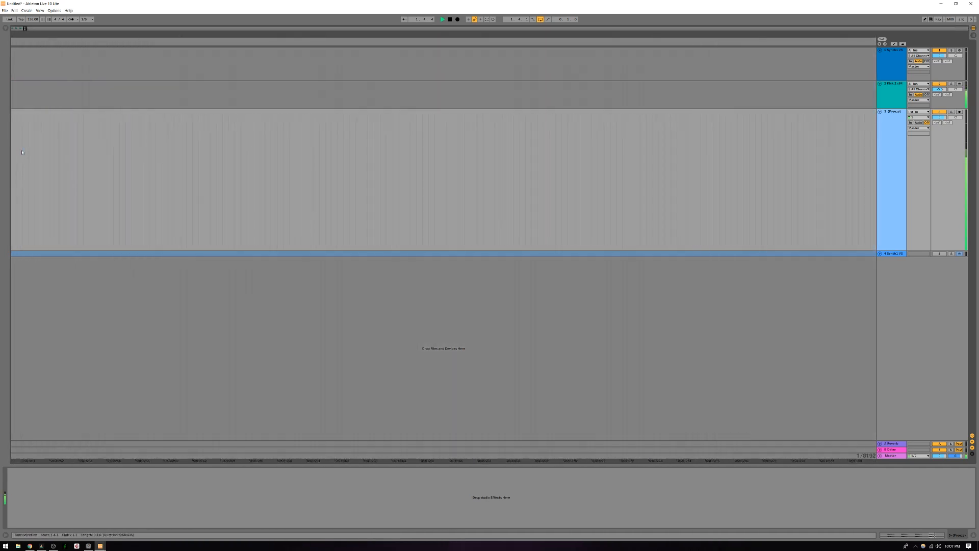
{"action": "scroll", "coordinate": [120, 340], "scroll_direction": "down", "scroll_amount": 1}
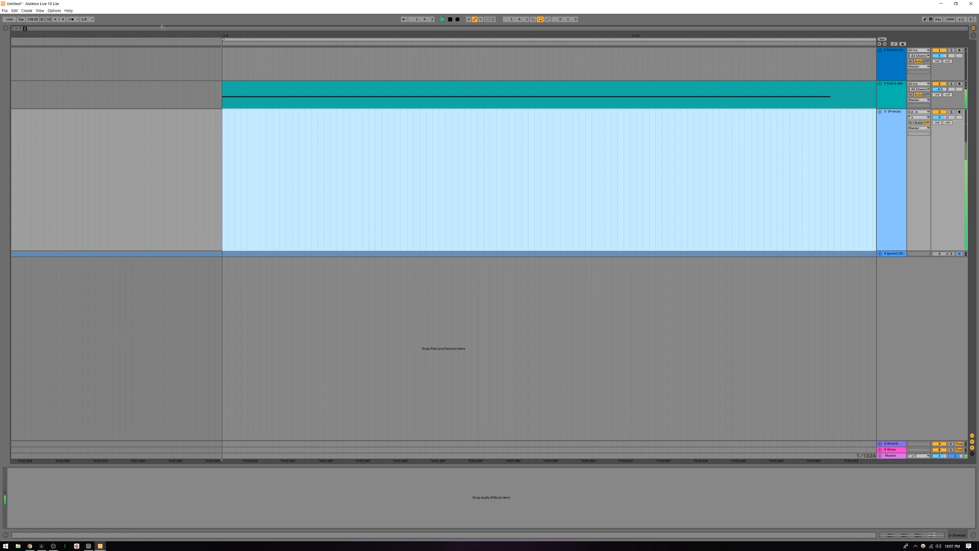
{"action": "key", "text": "space"}
{"action": "left_click_drag", "start_coordinate": [259, 35], "coordinate": [13, 35]}
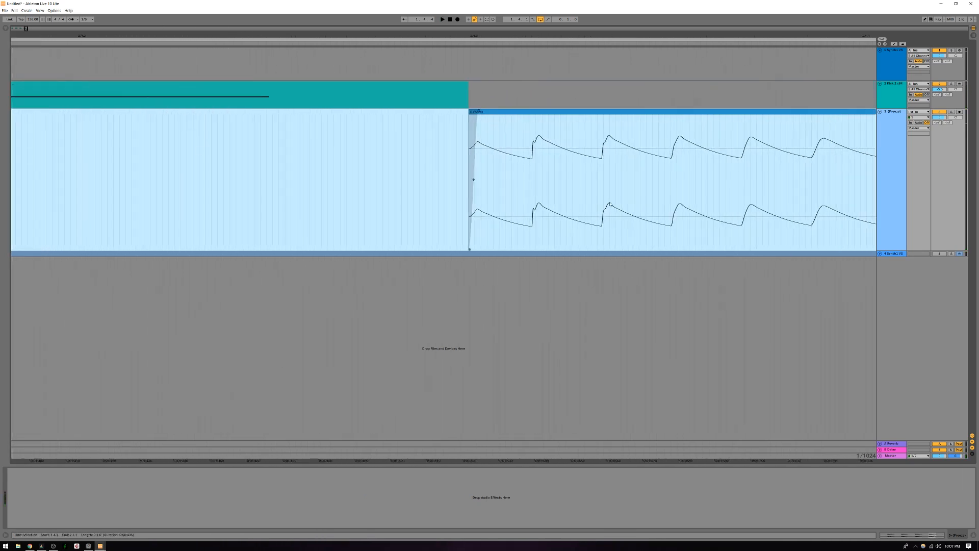
{"action": "left_click", "coordinate": [479, 113]}
{"action": "left_click", "coordinate": [464, 111]}
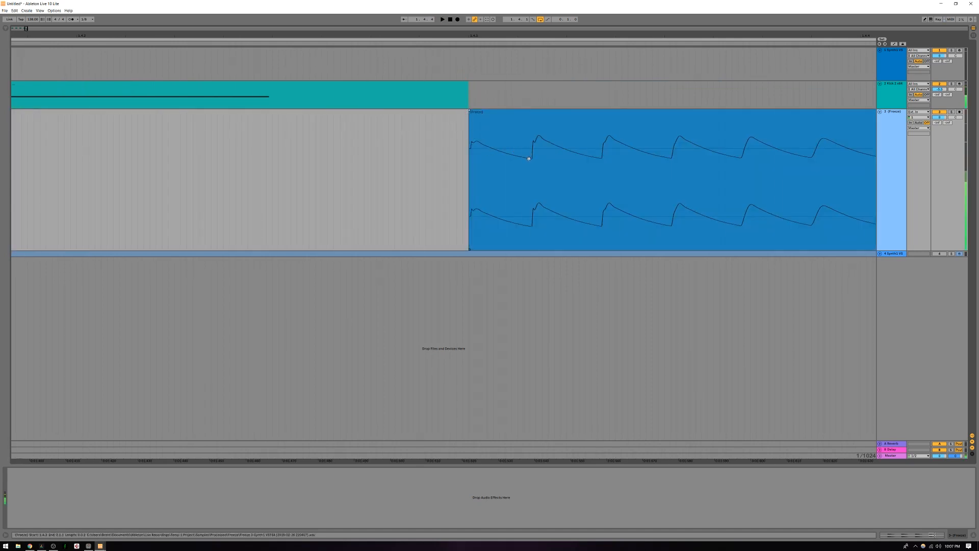
Nudge the bass clip slightly earlier and trim its start to the exact end of the kick clip.
{"action": "left_click_drag", "start_coordinate": [528, 159], "coordinate": [523, 159]}
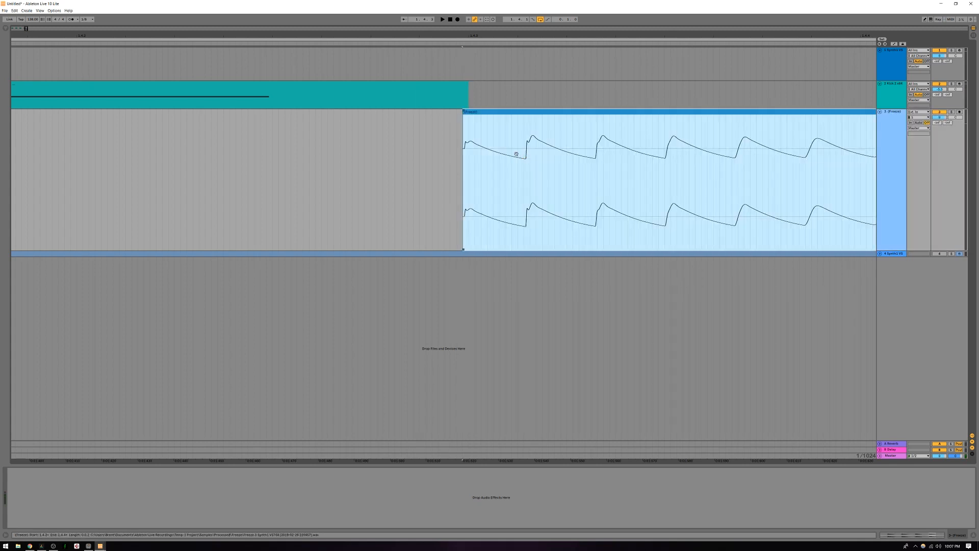
{"action": "left_click_drag", "start_coordinate": [467, 119], "coordinate": [467, 117]}
{"action": "key", "text": "space"}
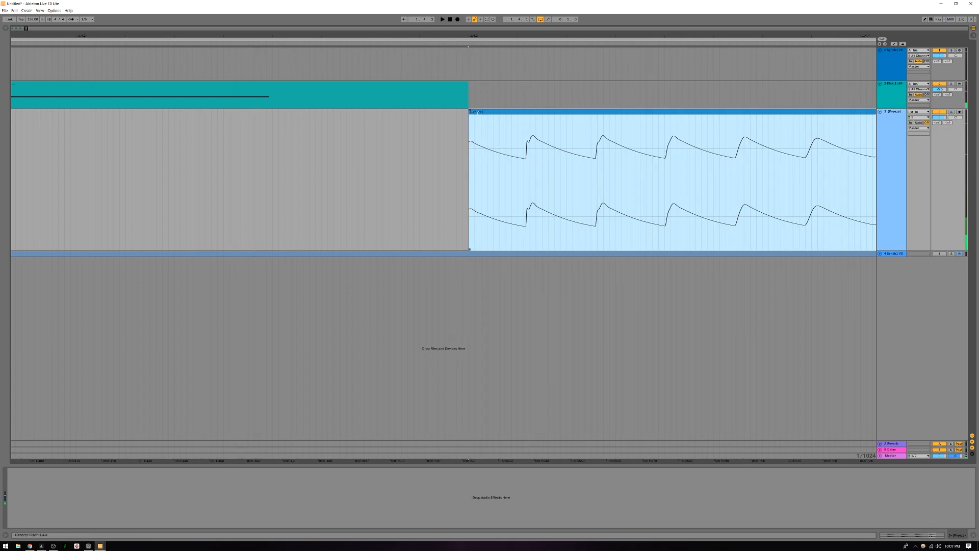
Adjust which point of the wave cycle the bass clip starts on while listening to it looped with the kick.
{"action": "left_click_drag", "start_coordinate": [478, 113], "coordinate": [496, 115]}
{"action": "key", "text": "space"}
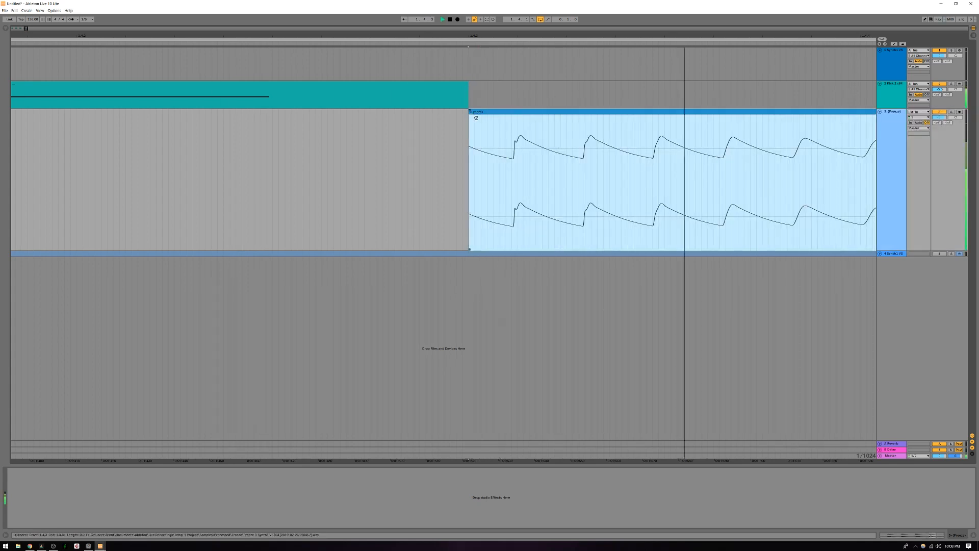
{"action": "mouse_move", "coordinate": [473, 115]}
{"action": "left_mouse_down"}
{"action": "mouse_move", "coordinate": [463, 114]}
{"action": "mouse_move", "coordinate": [485, 113]}
{"action": "left_mouse_up"}
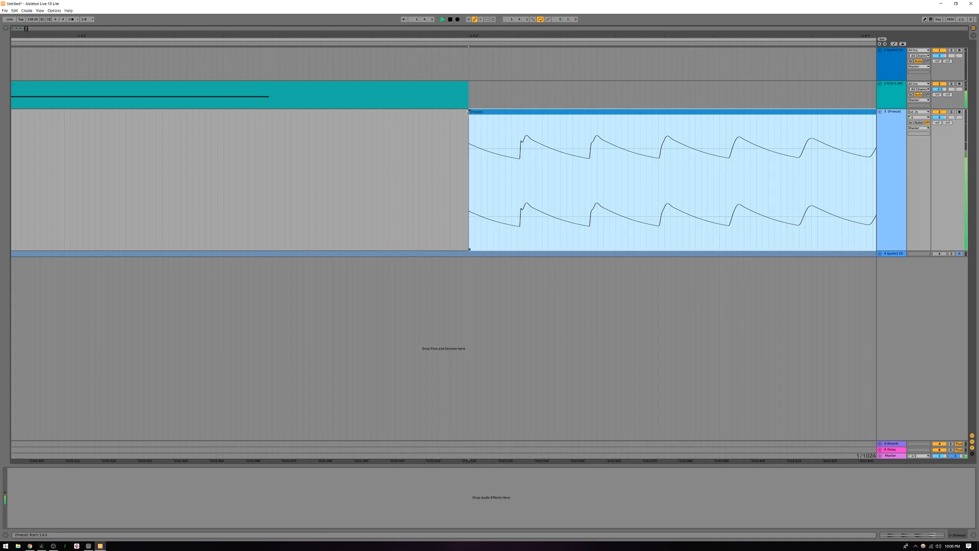
Add a short fade-out at the end of the bass clip and bend its curve outward while listening to the loop.
{"action": "mouse_move", "coordinate": [473, 114]}
{"action": "left_mouse_down"}
{"action": "mouse_move", "coordinate": [456, 113]}
{"action": "mouse_move", "coordinate": [471, 112]}
{"action": "left_mouse_up"}
{"action": "left_click_drag", "start_coordinate": [28, 29], "coordinate": [185, 69]}
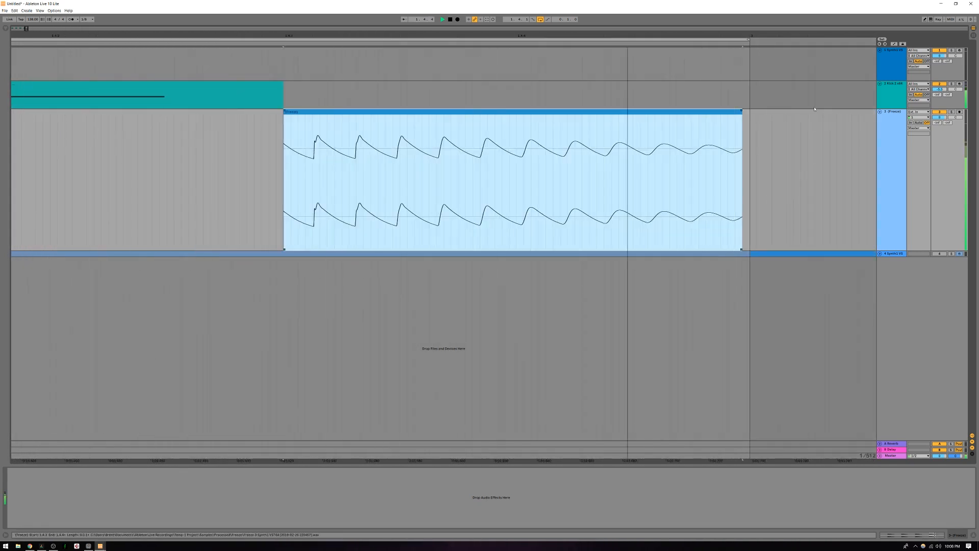
{"action": "left_click", "coordinate": [741, 113]}
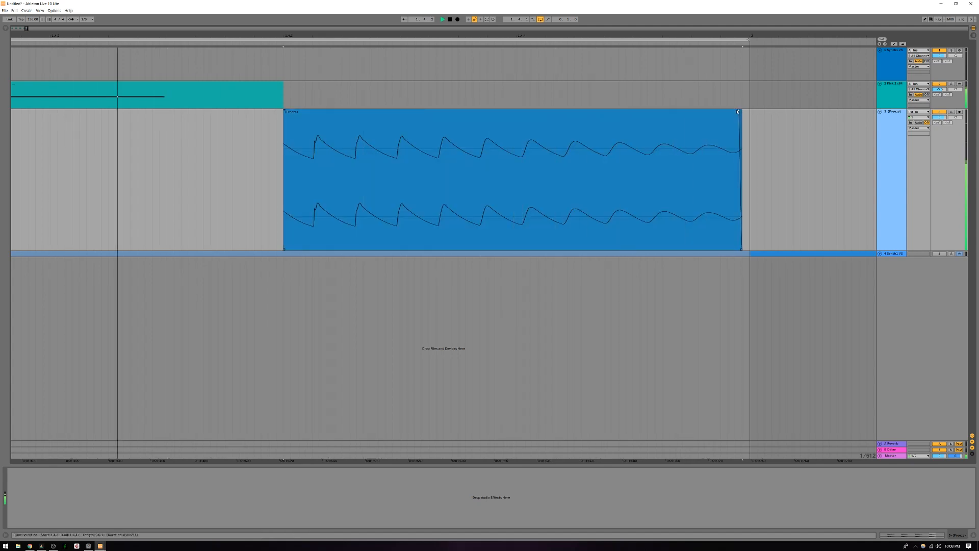
{"action": "left_click_drag", "start_coordinate": [740, 111], "coordinate": [718, 113]}
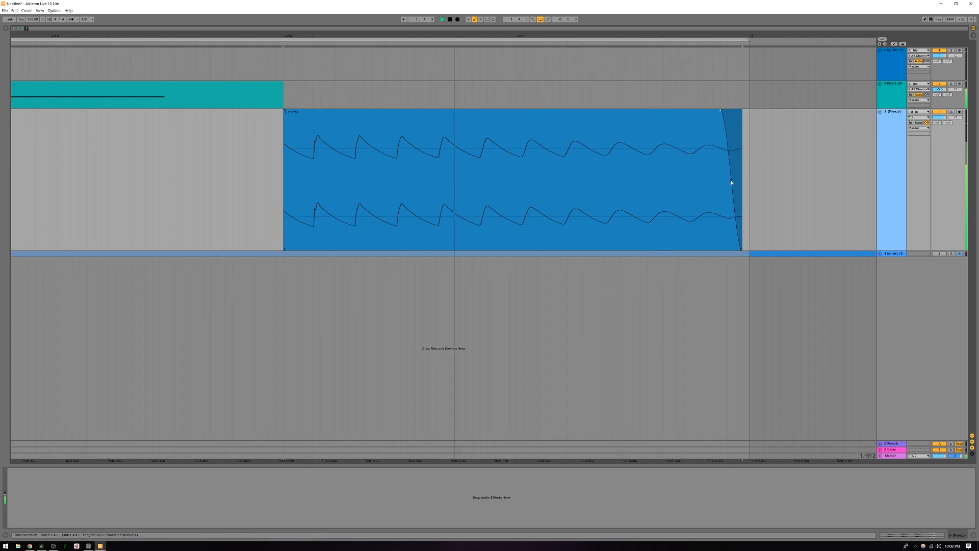
{"action": "left_click_drag", "start_coordinate": [732, 175], "coordinate": [735, 174]}
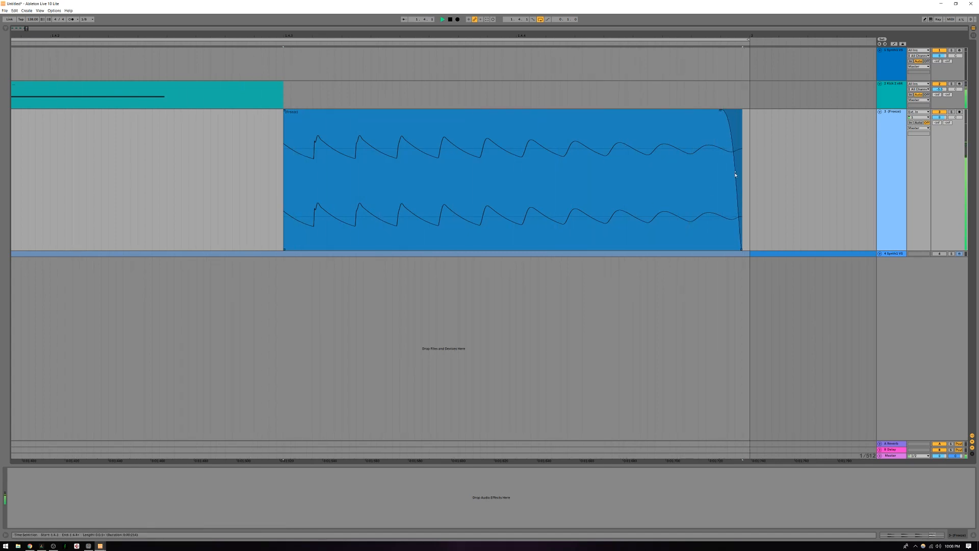
{"action": "left_click", "coordinate": [793, 173]}
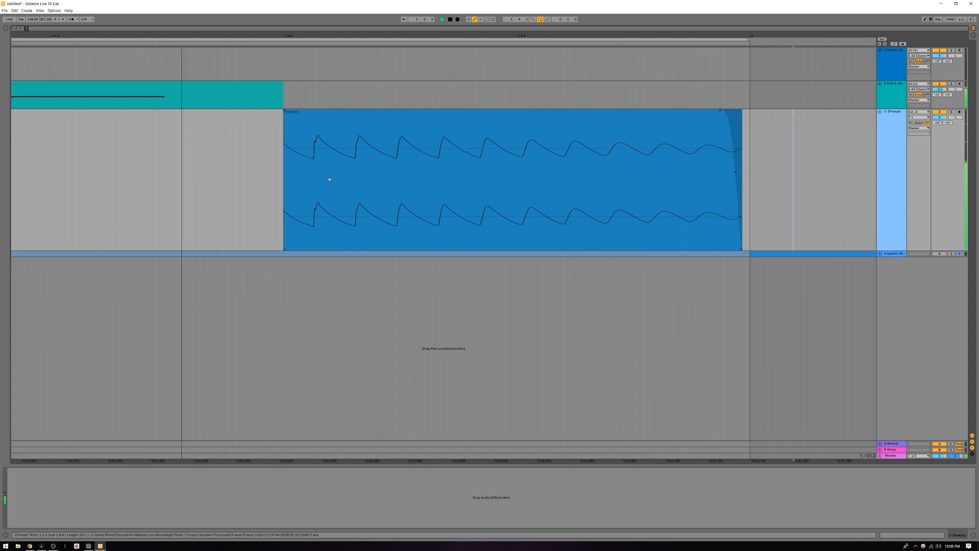
Stop playback, consolidate the trimmed bass clip into a new audio clip, and insert an empty audio track below it.
{"action": "left_click", "coordinate": [442, 222]}
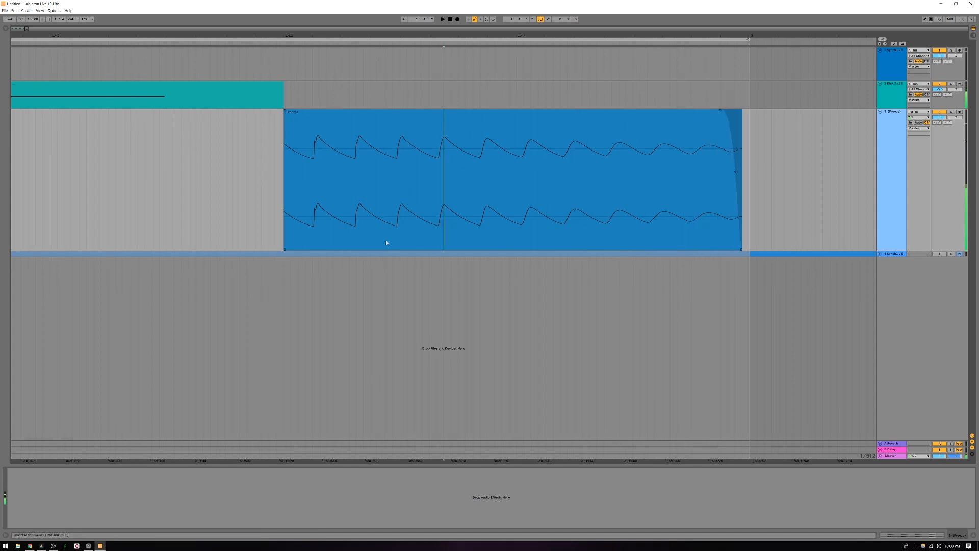
{"action": "right_click", "coordinate": [357, 136]}
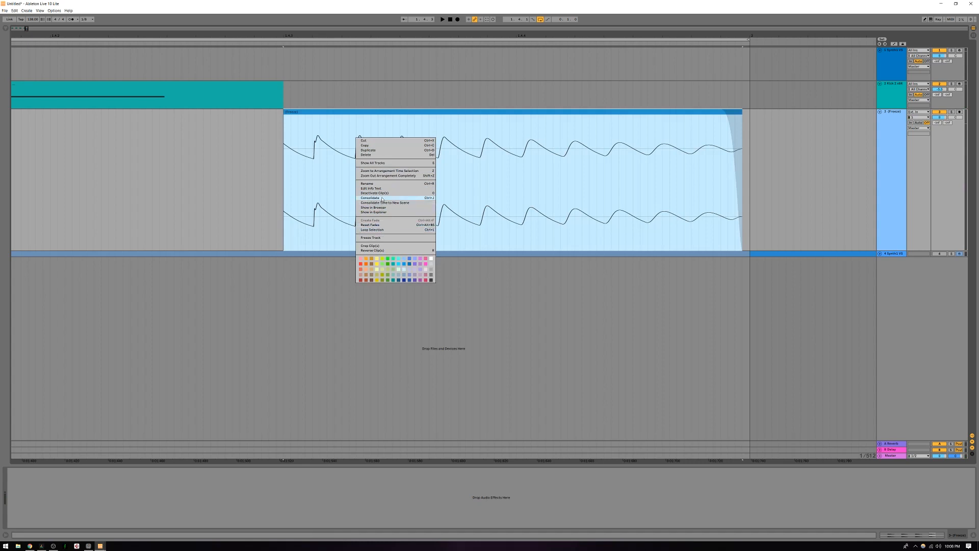
{"action": "left_click", "coordinate": [380, 198]}
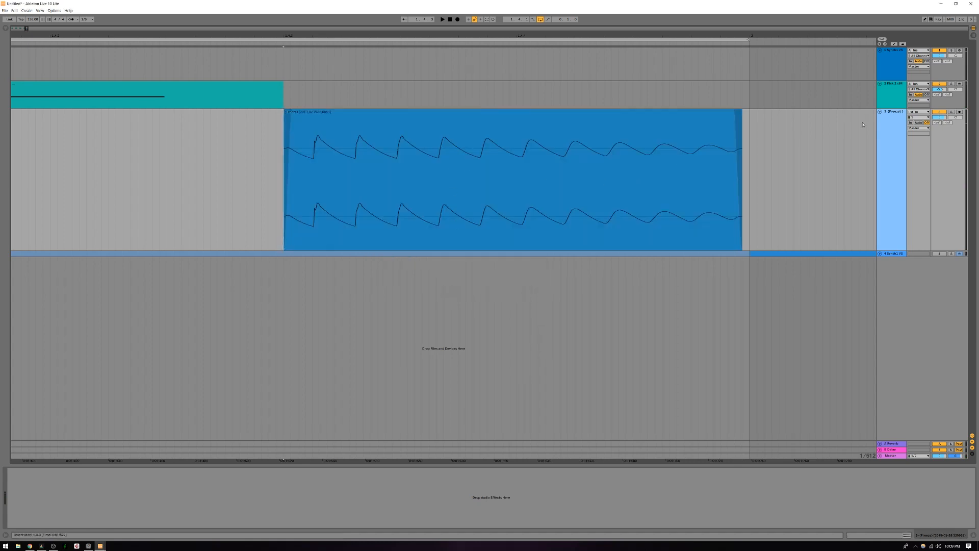
{"action": "key", "text": "ctrl+t"}
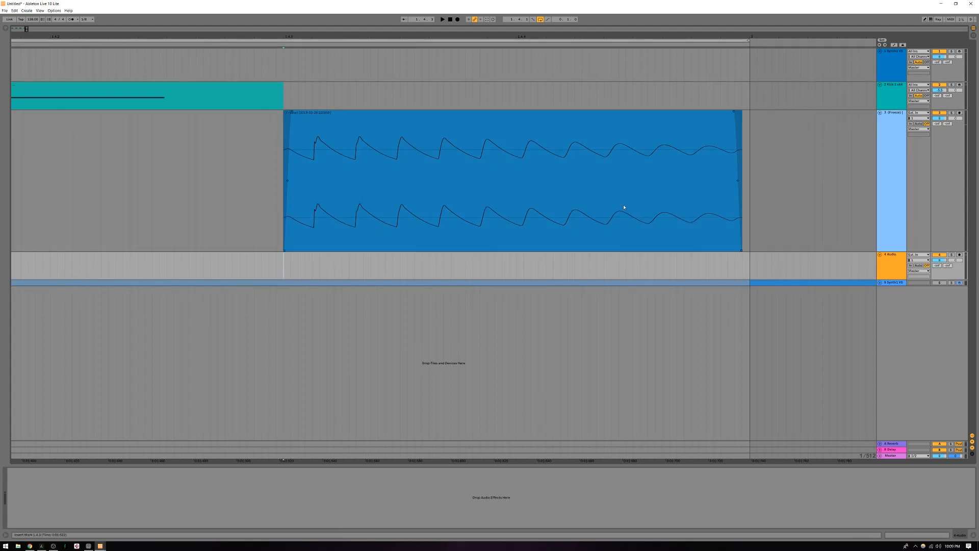
Remove the fade-in from the start of the consolidated bass clip and briefly play the loop to check it.
{"action": "left_click", "coordinate": [379, 228]}
{"action": "left_click", "coordinate": [346, 129]}
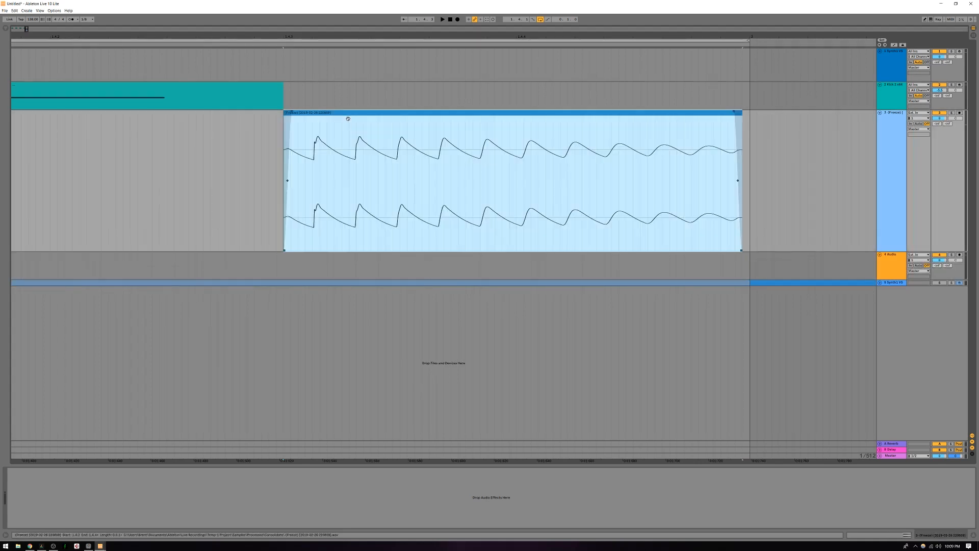
{"action": "right_click", "coordinate": [348, 119]}
{"action": "left_click", "coordinate": [341, 123]}
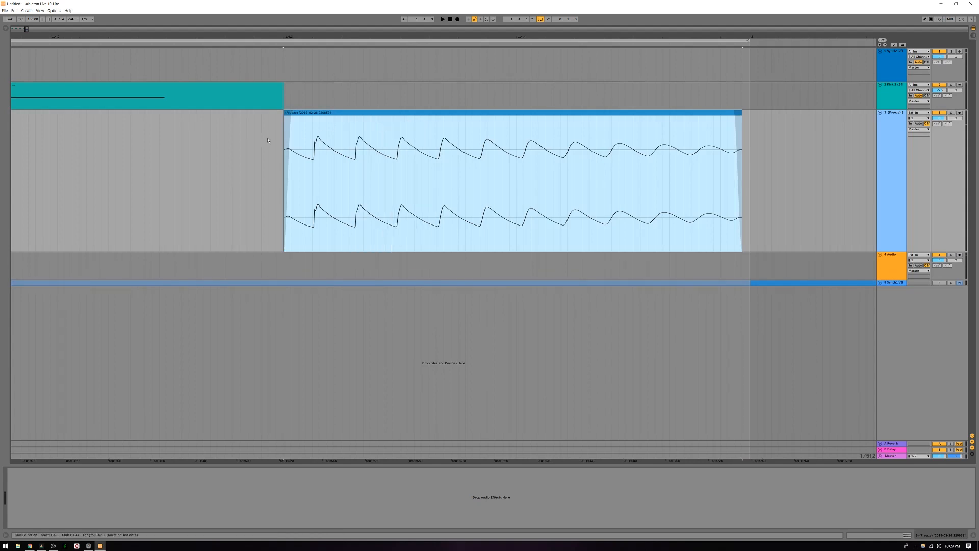
{"action": "left_click", "coordinate": [284, 112]}
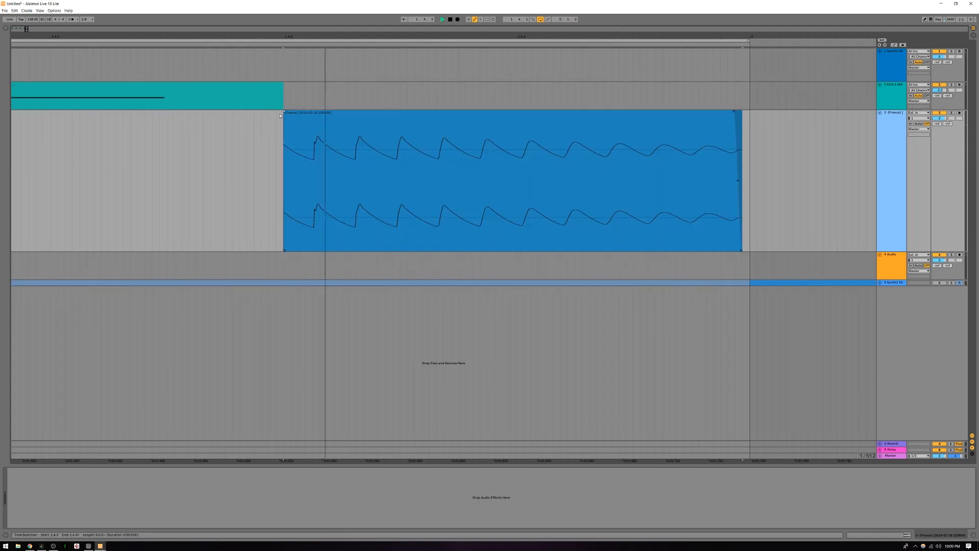
{"action": "right_click", "coordinate": [345, 184]}
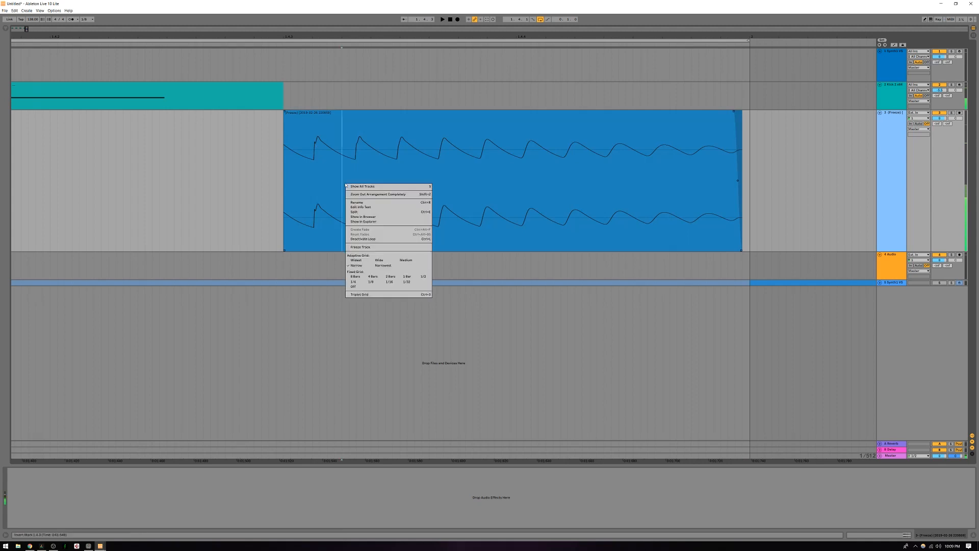
{"action": "left_click", "coordinate": [303, 204]}
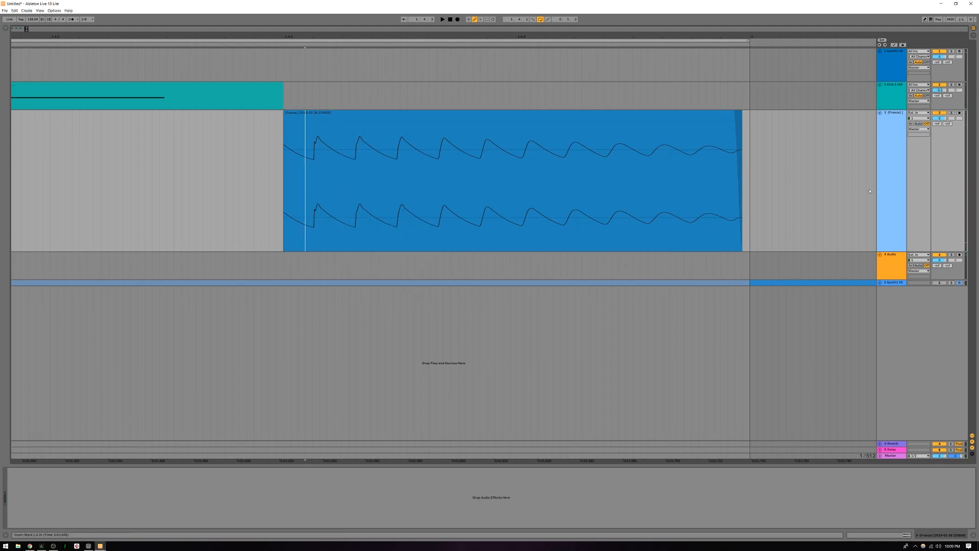
Show the browser's audio effects and load an EQ Three onto the bass audio track.
{"action": "left_click", "coordinate": [892, 191]}
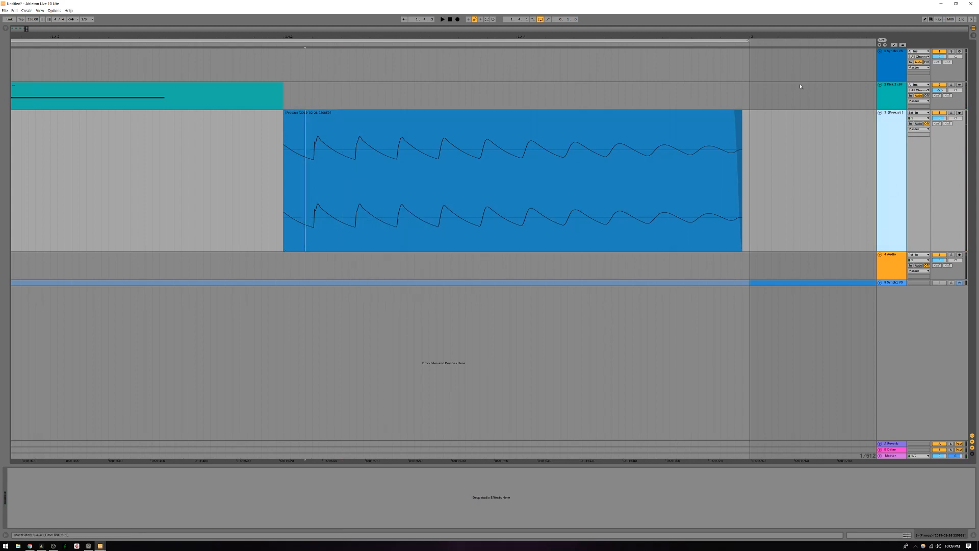
{"action": "left_click", "coordinate": [7, 28]}
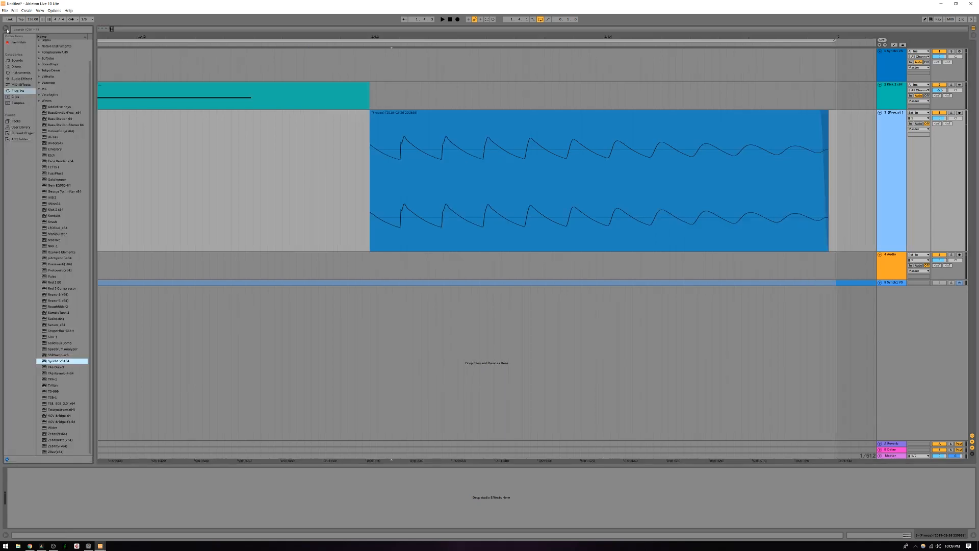
{"action": "left_click", "coordinate": [21, 79]}
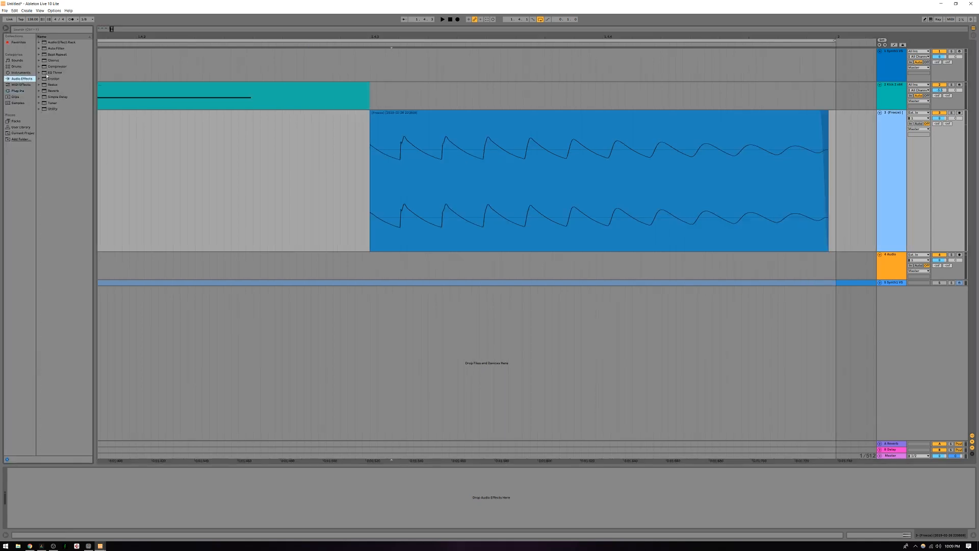
{"action": "left_click", "coordinate": [39, 73]}
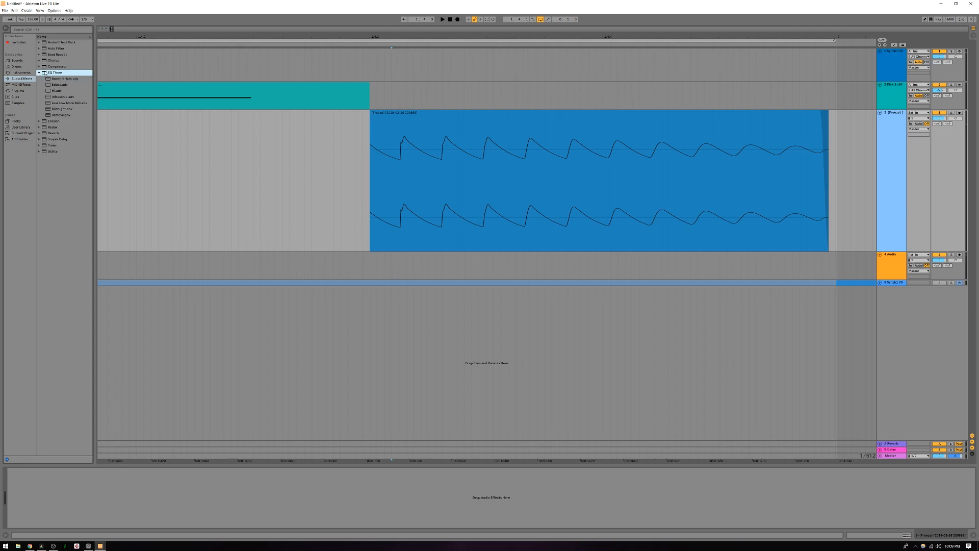
{"action": "left_click_drag", "start_coordinate": [454, 209], "coordinate": [455, 209]}
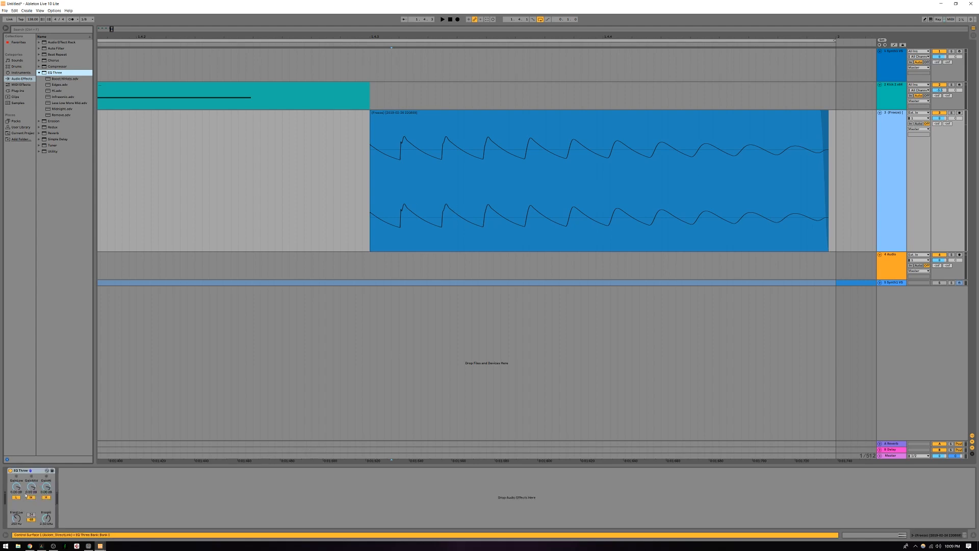
Try out the EQ Three's band settings during looped playback and delete the device from the bass track.
{"action": "key", "text": "space"}
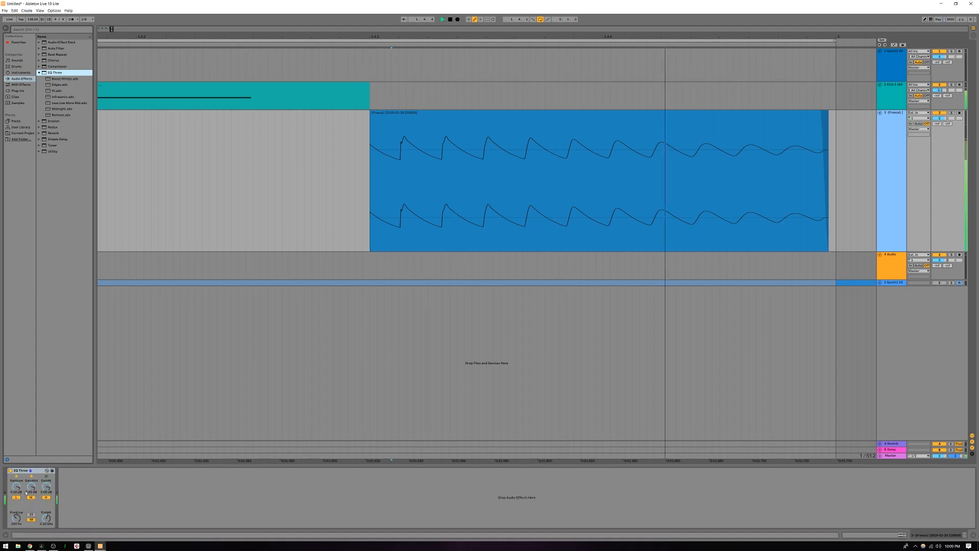
{"action": "left_click_drag", "start_coordinate": [17, 487], "coordinate": [45, 507]}
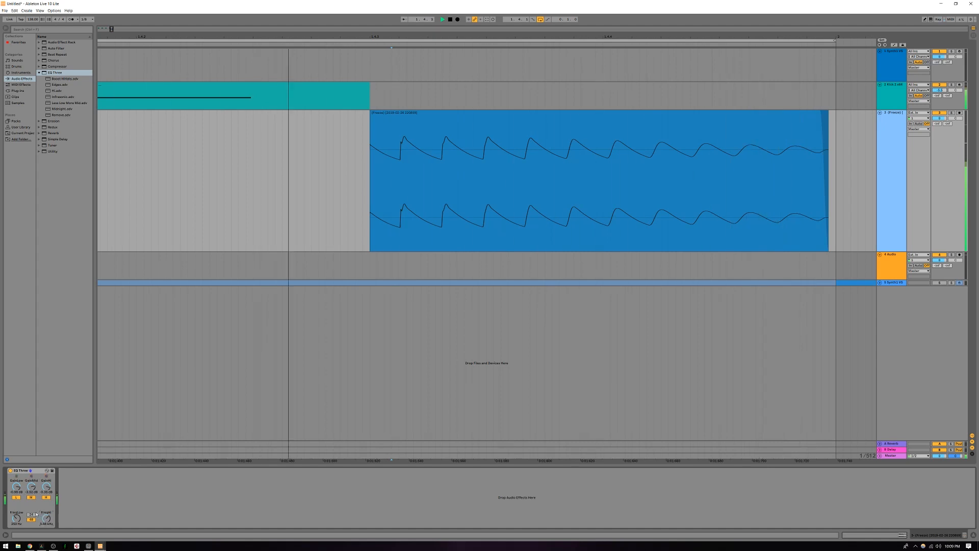
{"action": "right_click", "coordinate": [39, 471]}
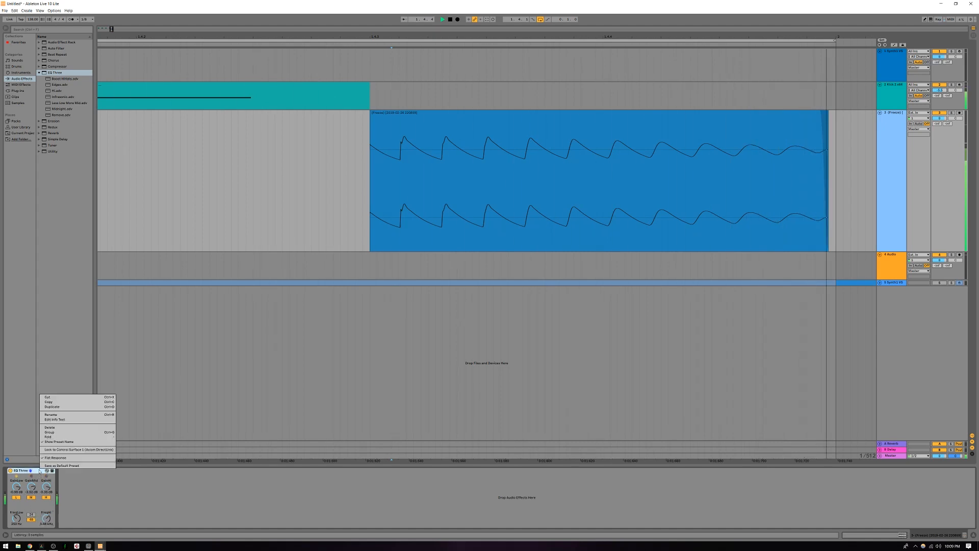
{"action": "left_click", "coordinate": [60, 427]}
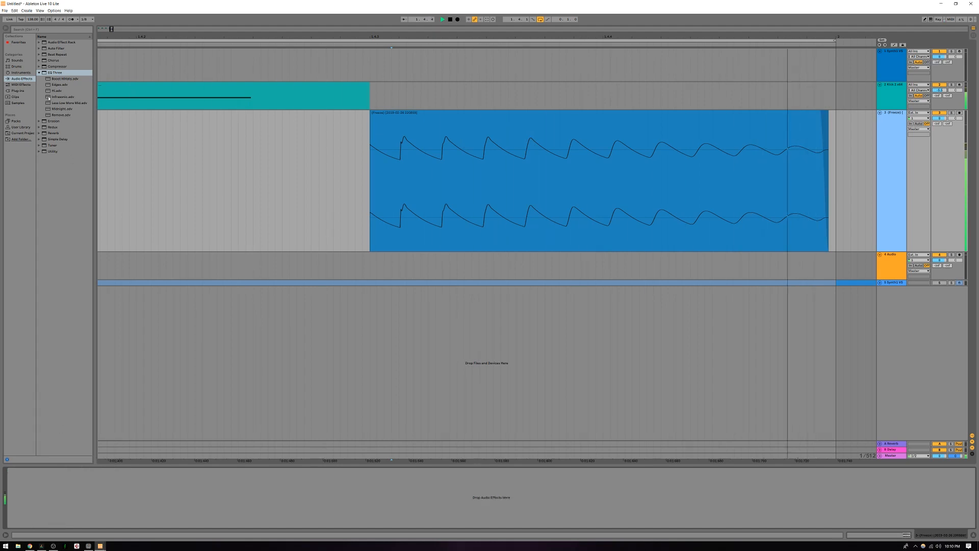
Look through the plug-in collection for an equalizer and load Red 2 EQ onto the bass track.
{"action": "left_click", "coordinate": [39, 73]}
{"action": "left_click", "coordinate": [18, 91]}
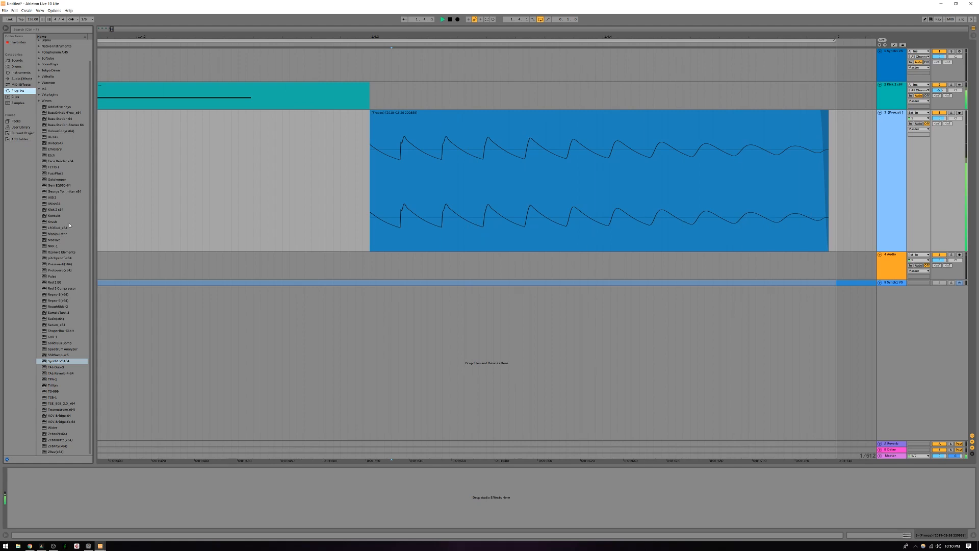
{"action": "scroll", "coordinate": [64, 427], "scroll_direction": "up", "scroll_amount": 1}
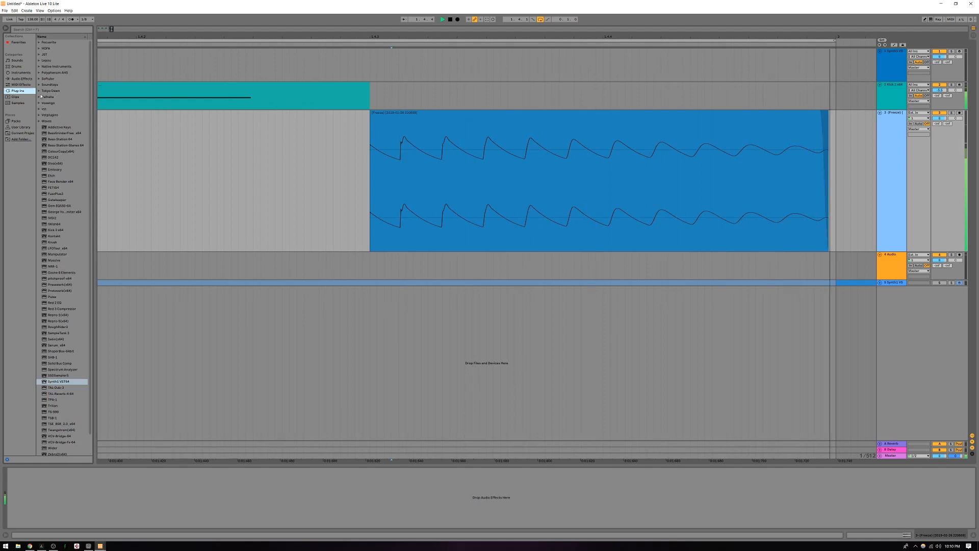
{"action": "left_click", "coordinate": [40, 92]}
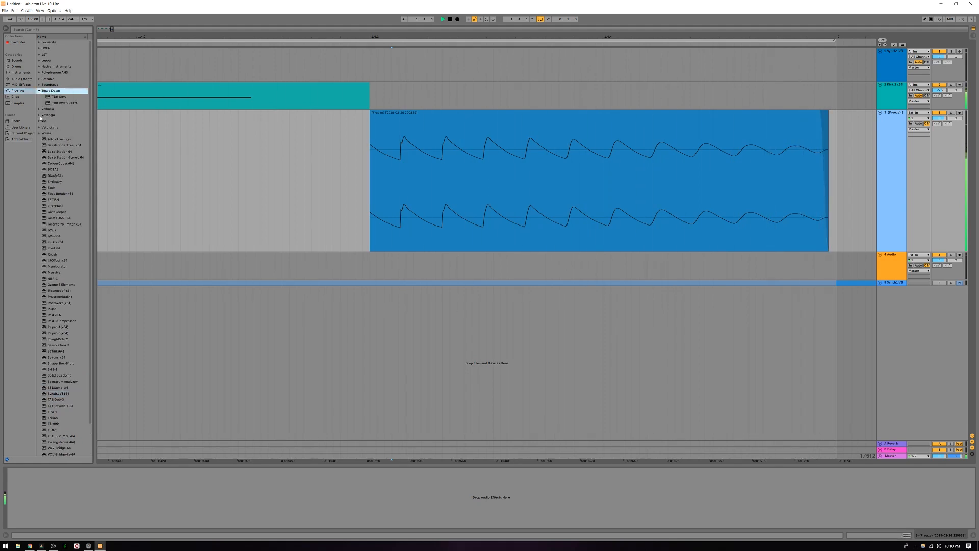
{"action": "left_click", "coordinate": [39, 116]}
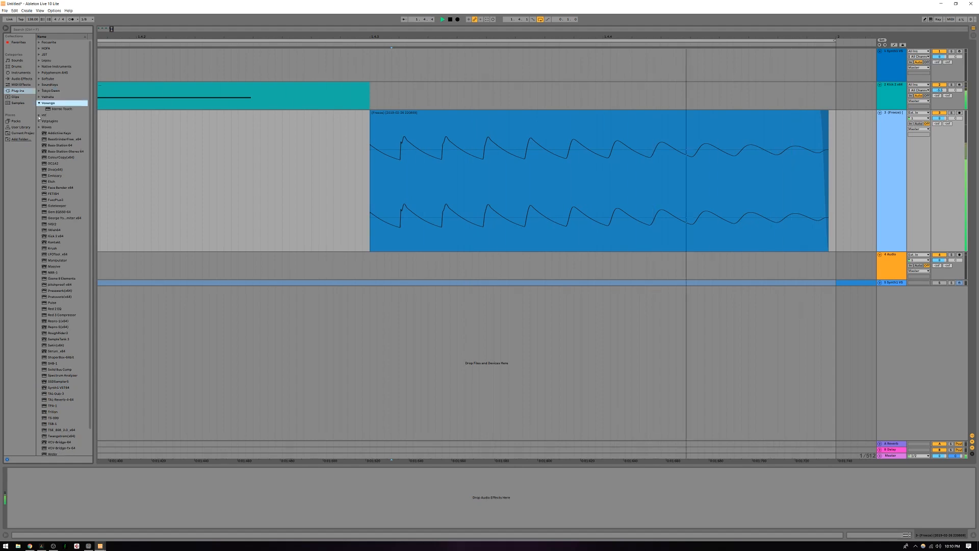
{"action": "left_click", "coordinate": [39, 85]}
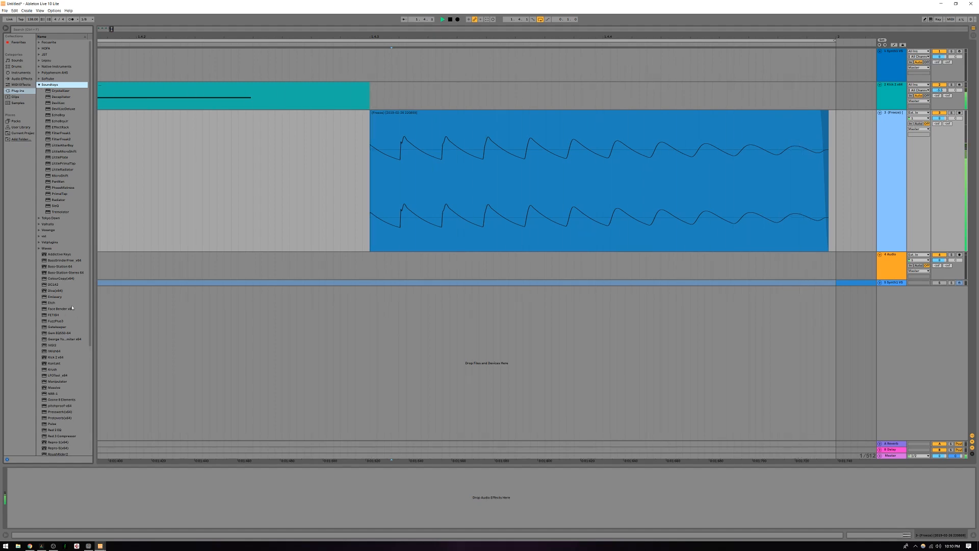
{"action": "scroll", "coordinate": [72, 307], "scroll_direction": "down", "scroll_amount": 2}
{"action": "scroll", "coordinate": [72, 307], "scroll_direction": "down", "scroll_amount": 2}
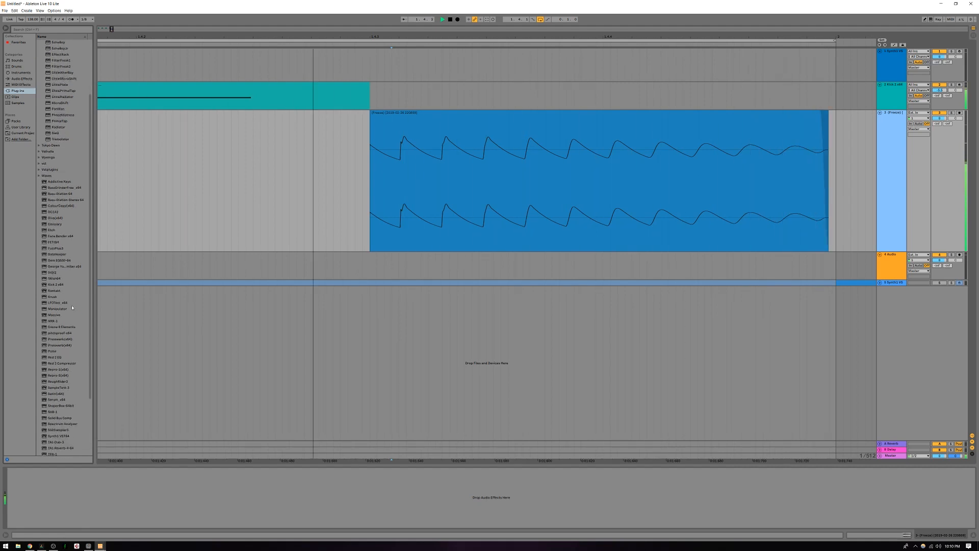
{"action": "scroll", "coordinate": [72, 308], "scroll_direction": "down", "scroll_amount": 4}
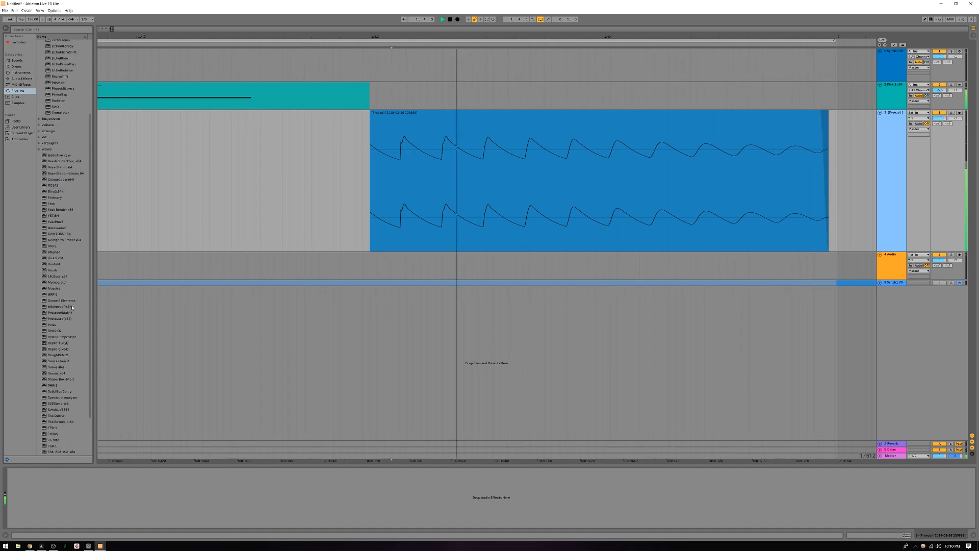
{"action": "scroll", "coordinate": [72, 307], "scroll_direction": "up", "scroll_amount": 6}
{"action": "scroll", "coordinate": [72, 308], "scroll_direction": "down", "scroll_amount": 1}
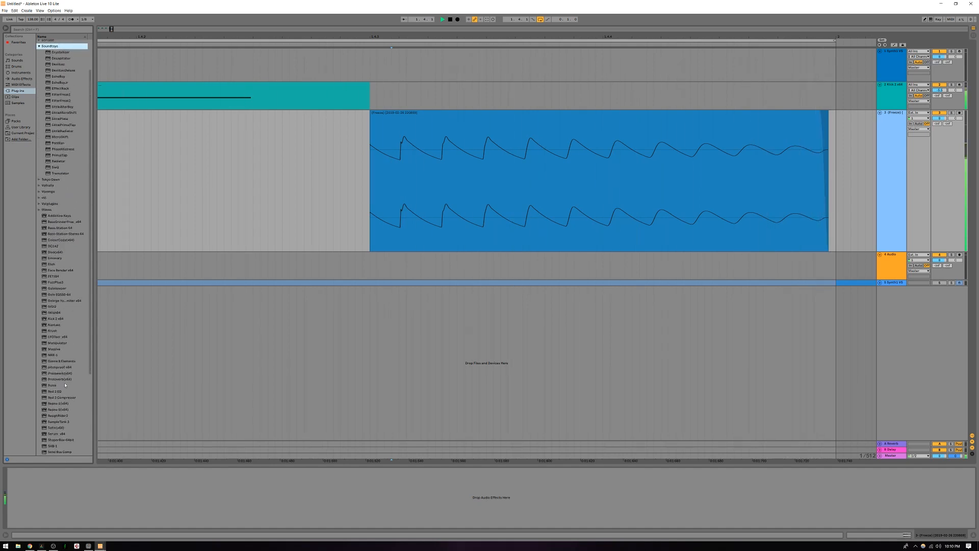
{"action": "left_click_drag", "start_coordinate": [57, 392], "coordinate": [374, 196]}
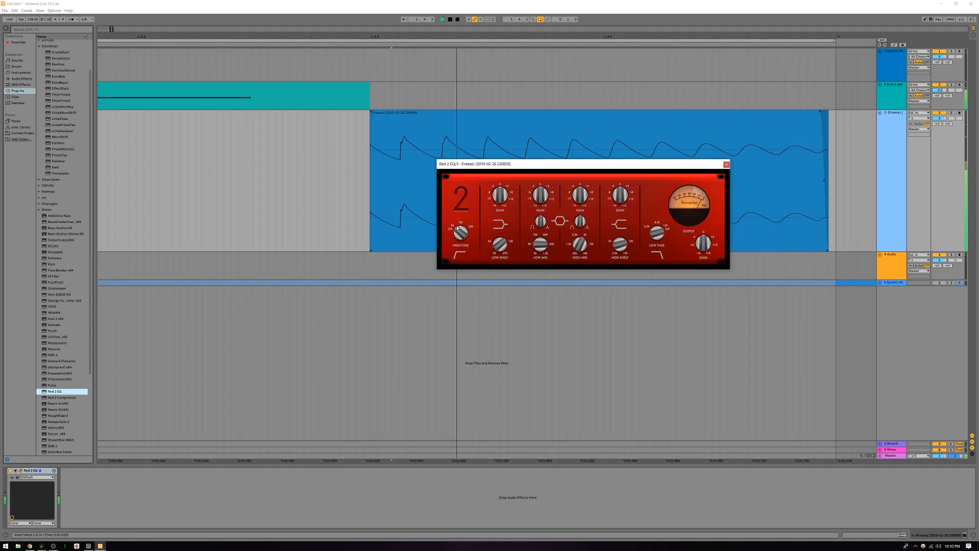
Adjust the Red 2 EQ's high-pass and low-mid gain while the loop plays, and compare the bass with the EQ off and on.
{"action": "left_click_drag", "start_coordinate": [458, 236], "coordinate": [463, 224]}
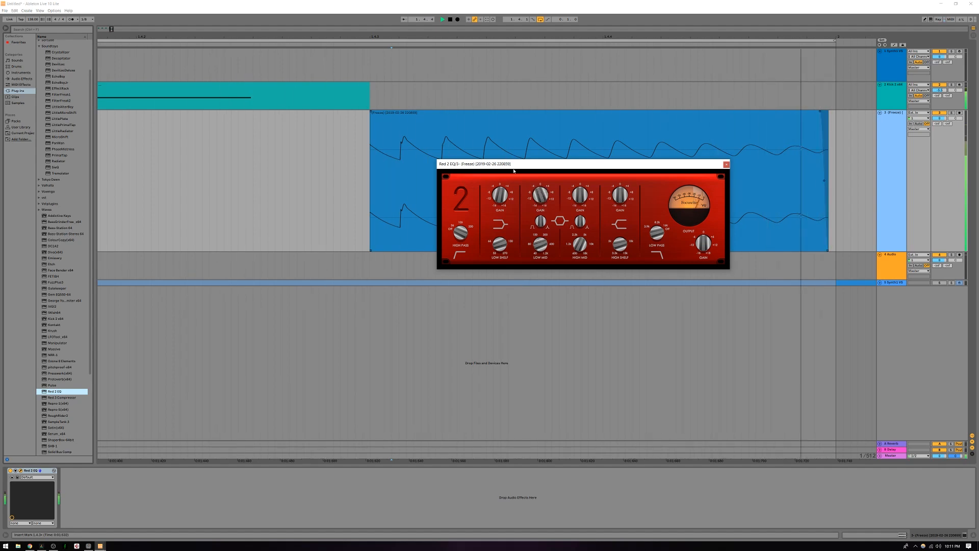
{"action": "left_click", "coordinate": [10, 471]}
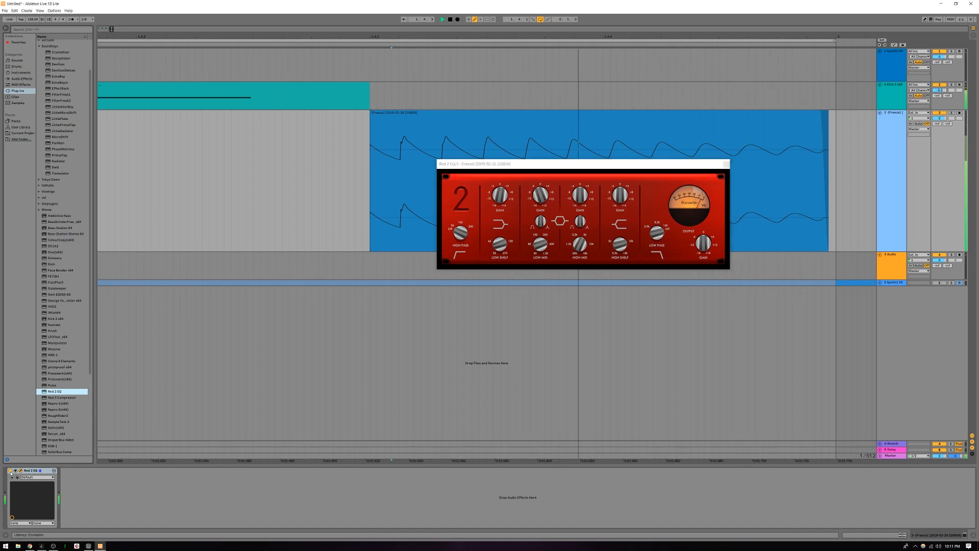
{"action": "left_click", "coordinate": [10, 471]}
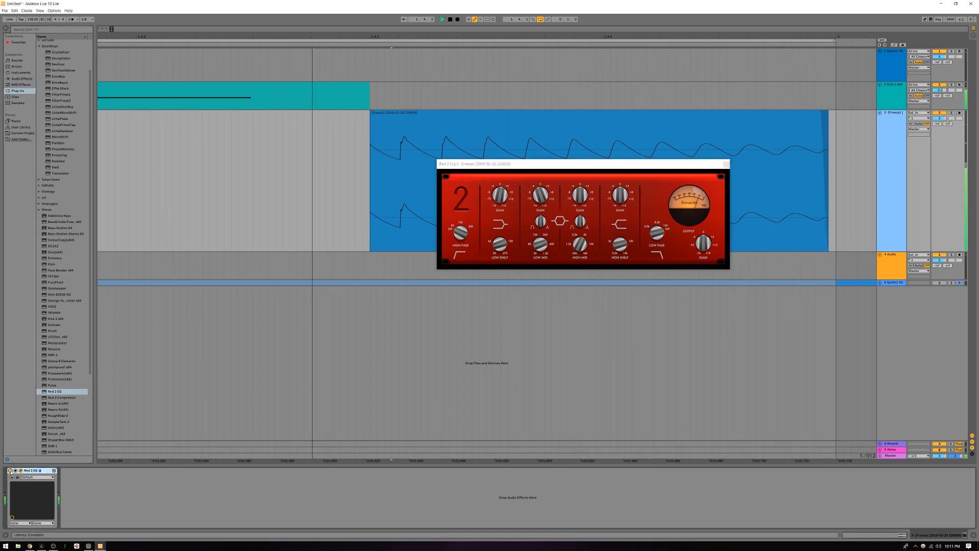
Fine-tune the Red 2 EQ's mid bands, compare the bass with the EQ off and on, and close its window.
{"action": "left_click", "coordinate": [537, 195]}
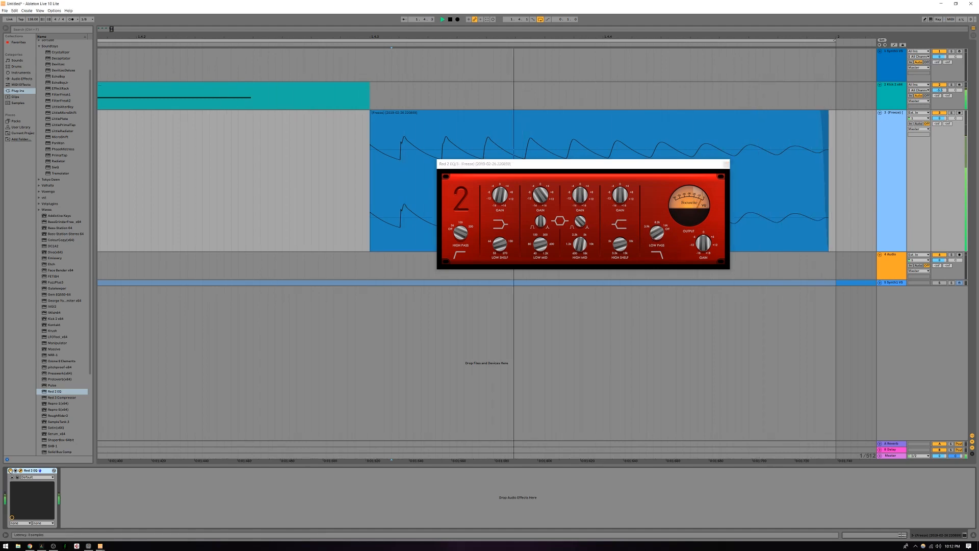
{"action": "left_click", "coordinate": [11, 471]}
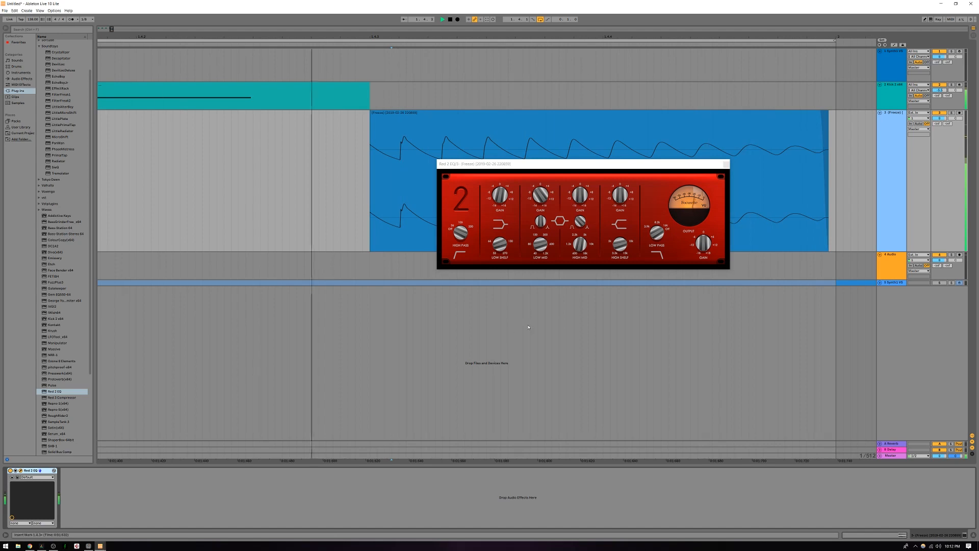
{"action": "left_click", "coordinate": [726, 164]}
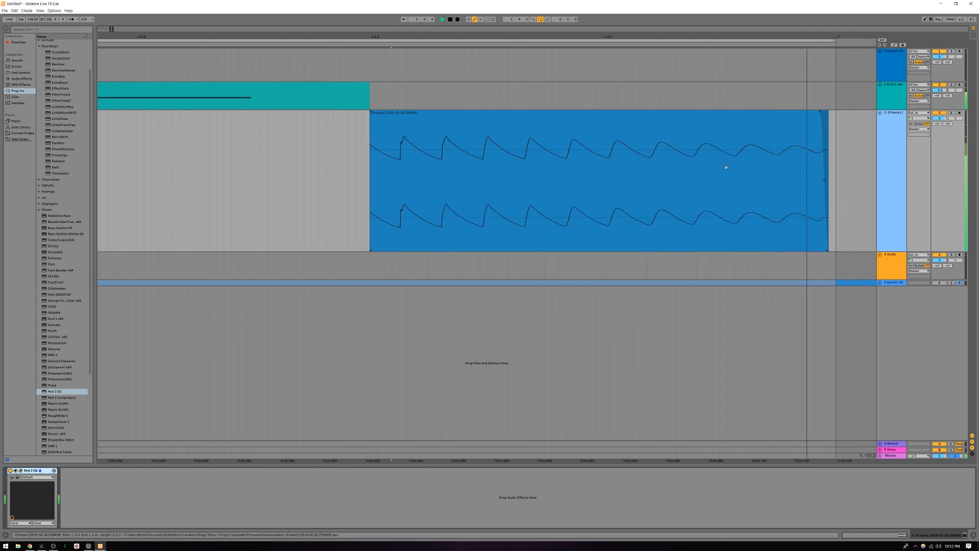
Show the browser's audio effects and load a Compressor after the Red 2 EQ on the bass track.
{"action": "left_click", "coordinate": [253, 382]}
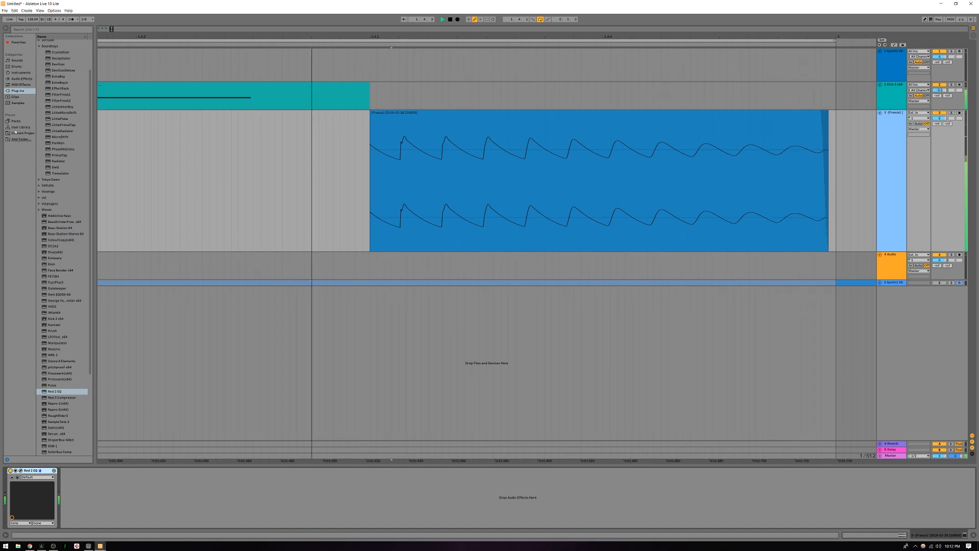
{"action": "left_click", "coordinate": [22, 78]}
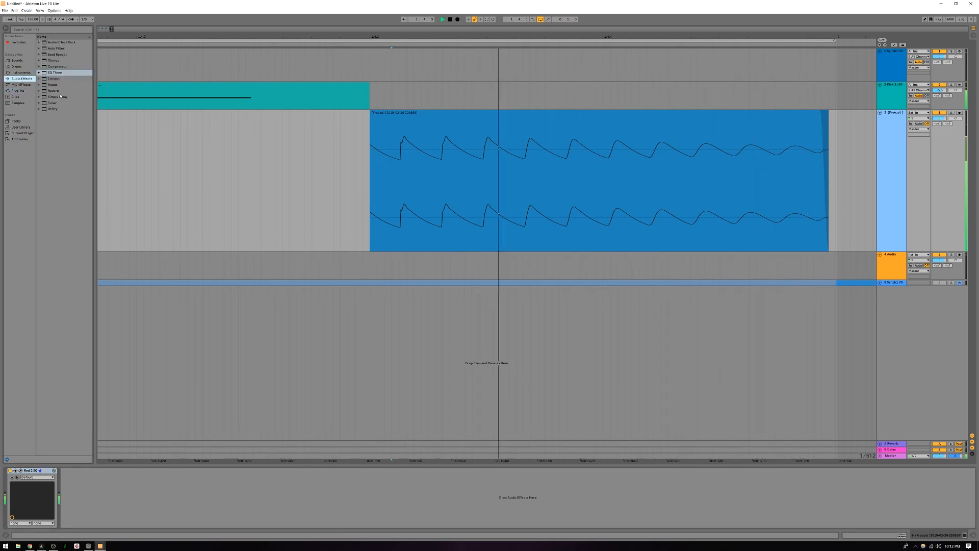
{"action": "left_click_drag", "start_coordinate": [58, 67], "coordinate": [242, 469]}
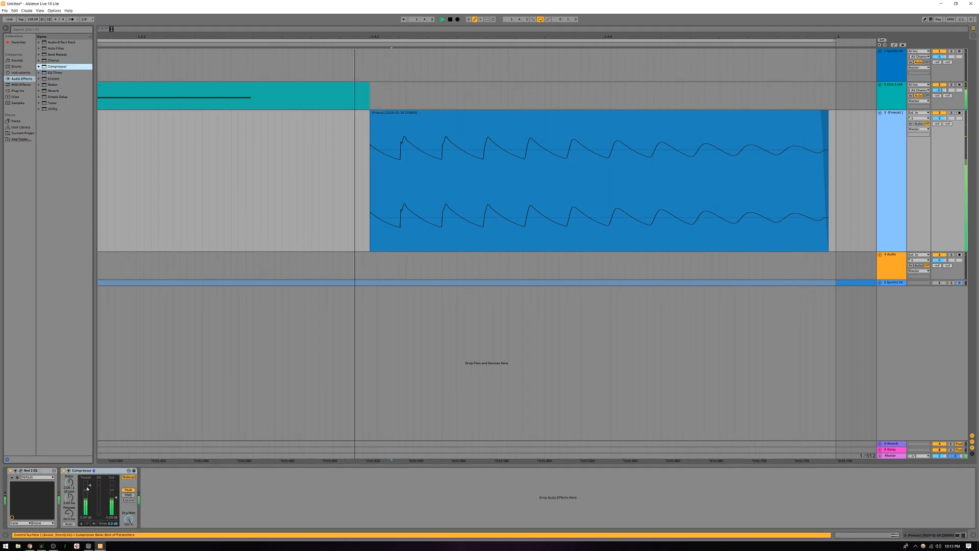
Raise the Compressor's ratio, shorten its release and attack, and lower its threshold while the loop plays.
{"action": "left_click_drag", "start_coordinate": [69, 483], "coordinate": [70, 461]}
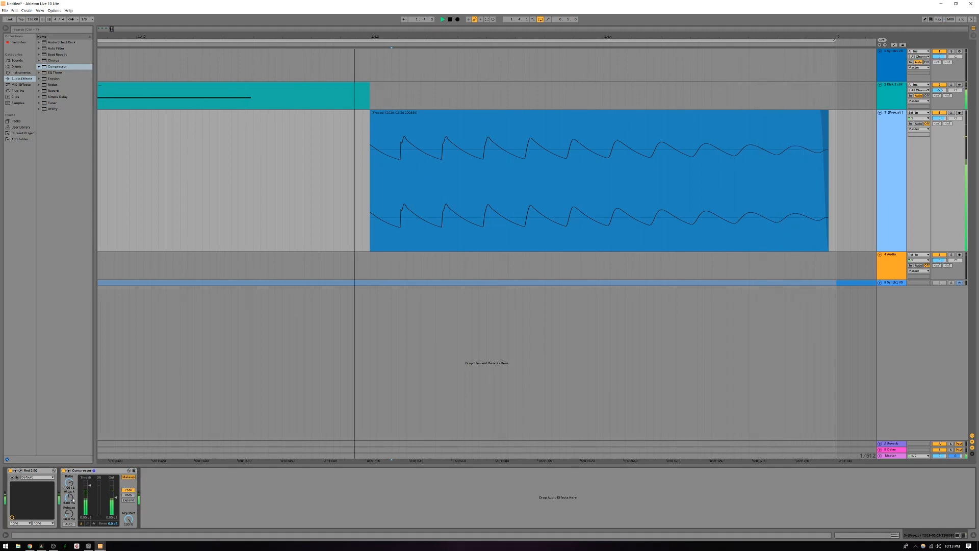
{"action": "left_click_drag", "start_coordinate": [71, 513], "coordinate": [70, 538]}
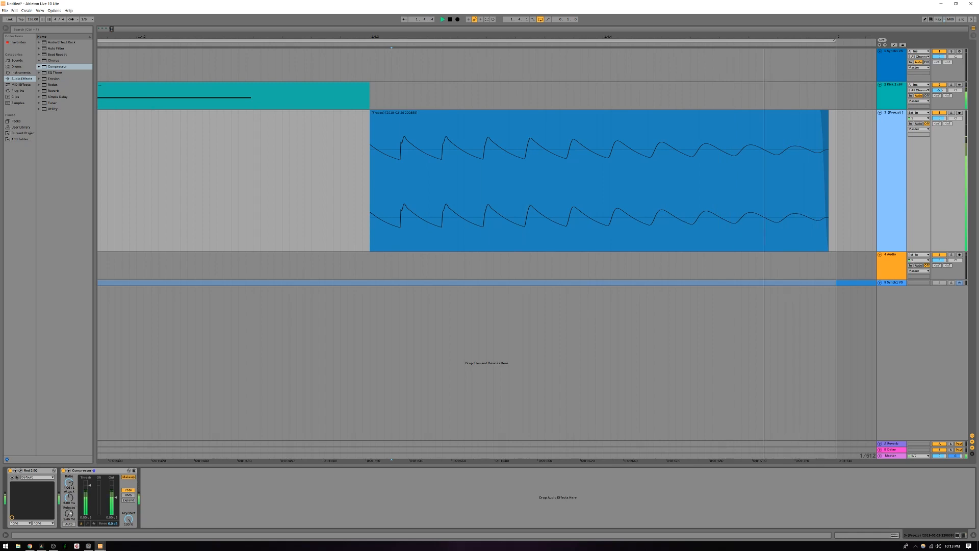
{"action": "left_click_drag", "start_coordinate": [69, 498], "coordinate": [69, 525]}
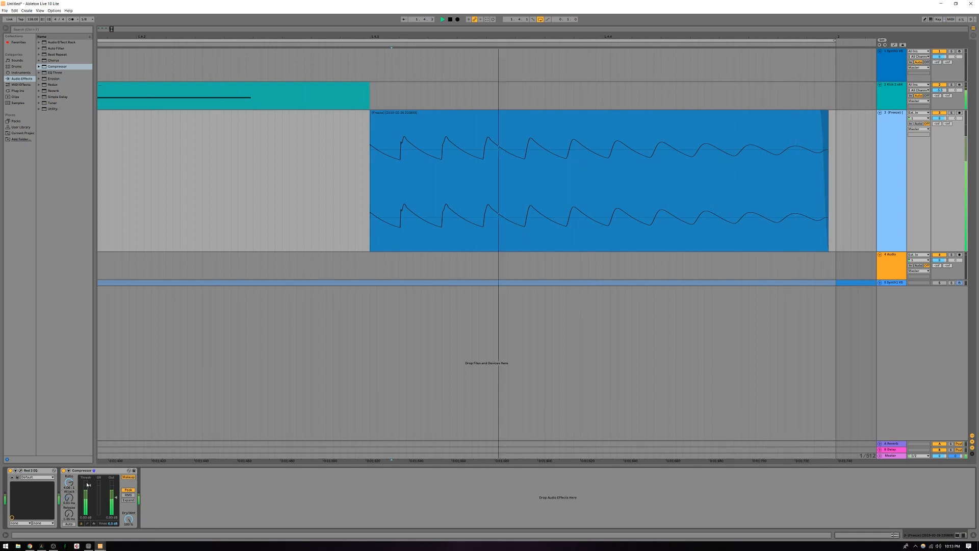
{"action": "left_click_drag", "start_coordinate": [90, 485], "coordinate": [90, 493]}
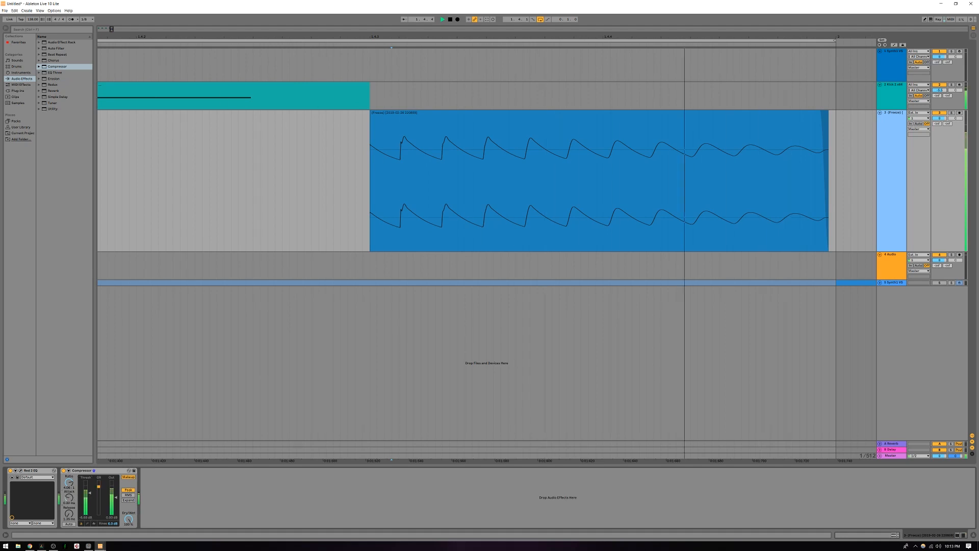
{"action": "mouse_move", "coordinate": [69, 498]}
{"action": "left_mouse_down"}
{"action": "mouse_move", "coordinate": [69, 528]}
{"action": "mouse_move", "coordinate": [69, 515]}
{"action": "left_mouse_up"}
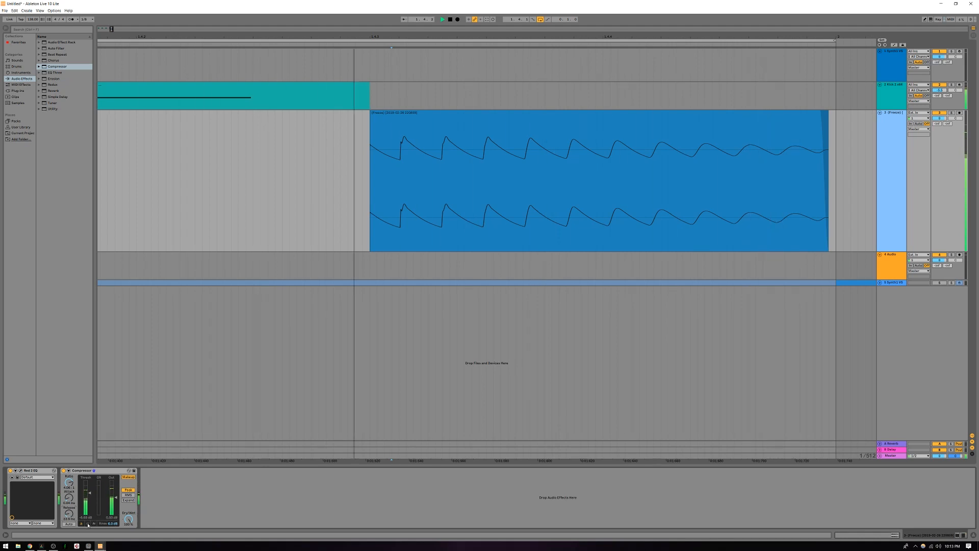
Try out the Compressor's dry/wet mix and compare the bass with the Compressor off and on.
{"action": "left_click_drag", "start_coordinate": [129, 519], "coordinate": [128, 550]}
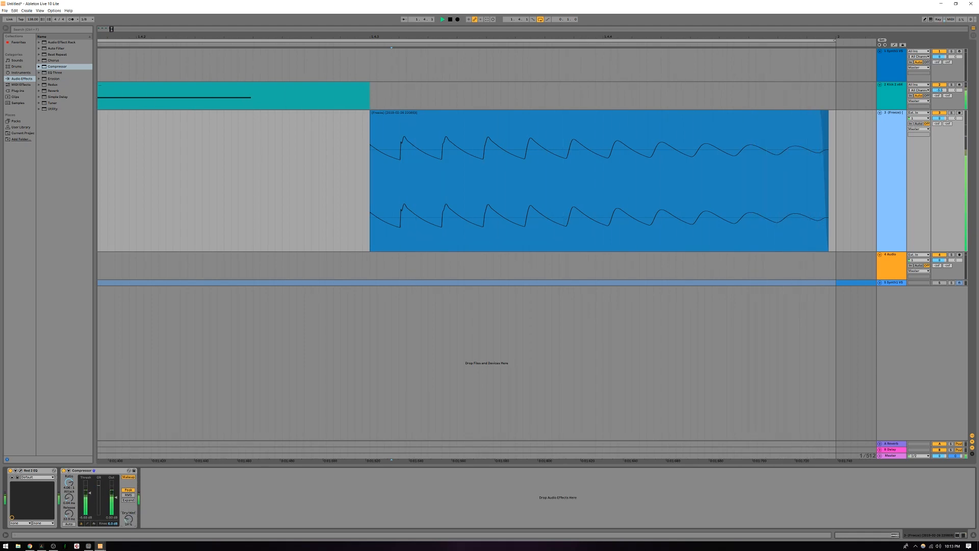
{"action": "left_click_drag", "start_coordinate": [128, 519], "coordinate": [129, 496]}
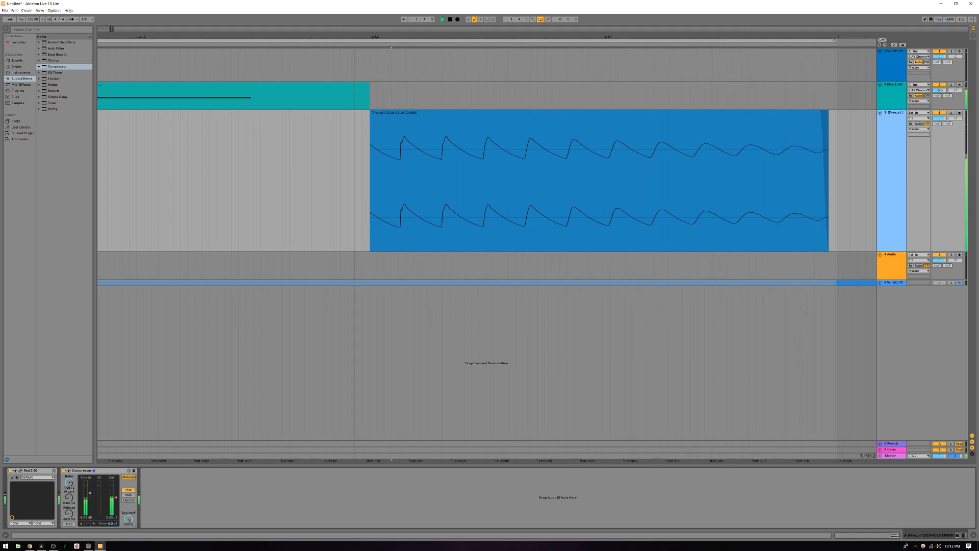
{"action": "left_click_drag", "start_coordinate": [128, 519], "coordinate": [128, 520]}
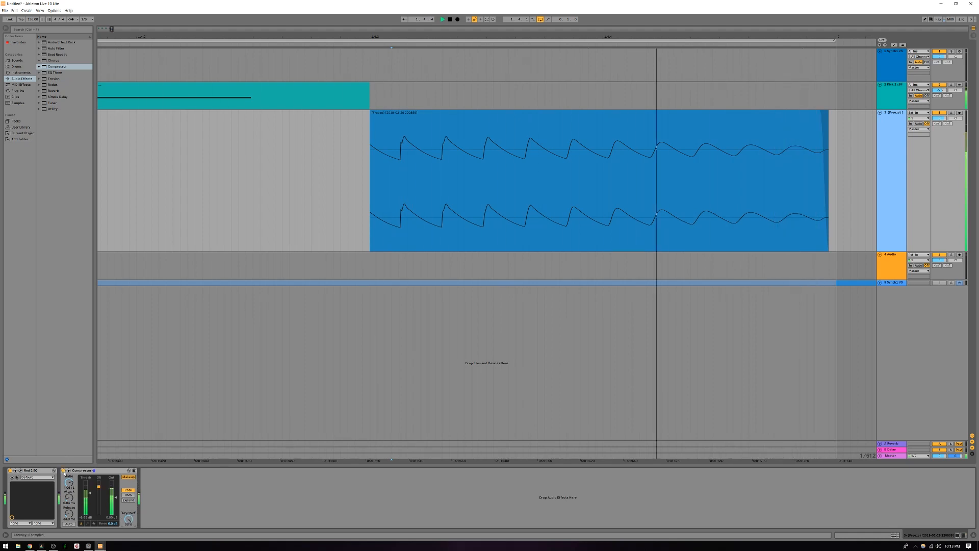
{"action": "left_click", "coordinate": [64, 471]}
{"action": "left_click", "coordinate": [64, 471]}
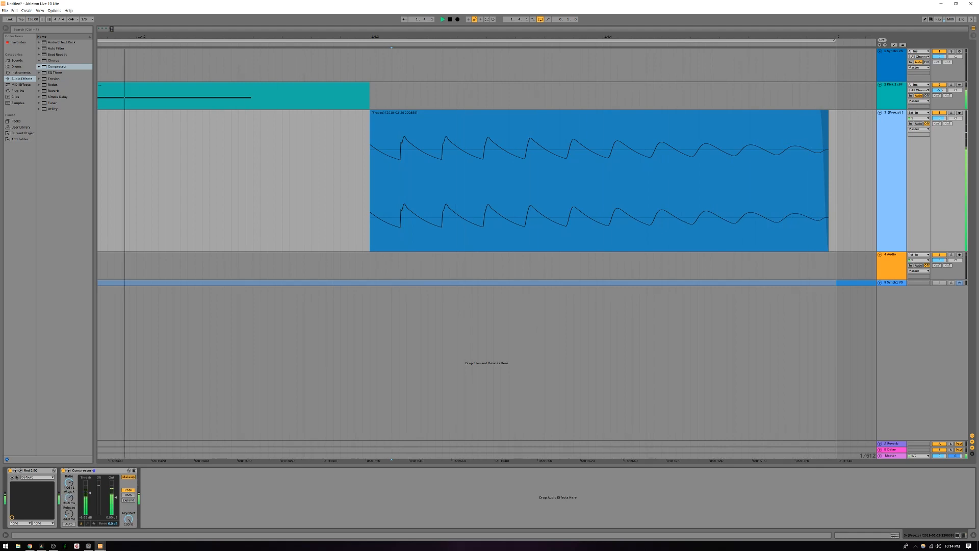
Fold every track except the bass and shorten the Compressor's attack while listening to the bass in solo.
{"action": "key", "text": "alt+u"}
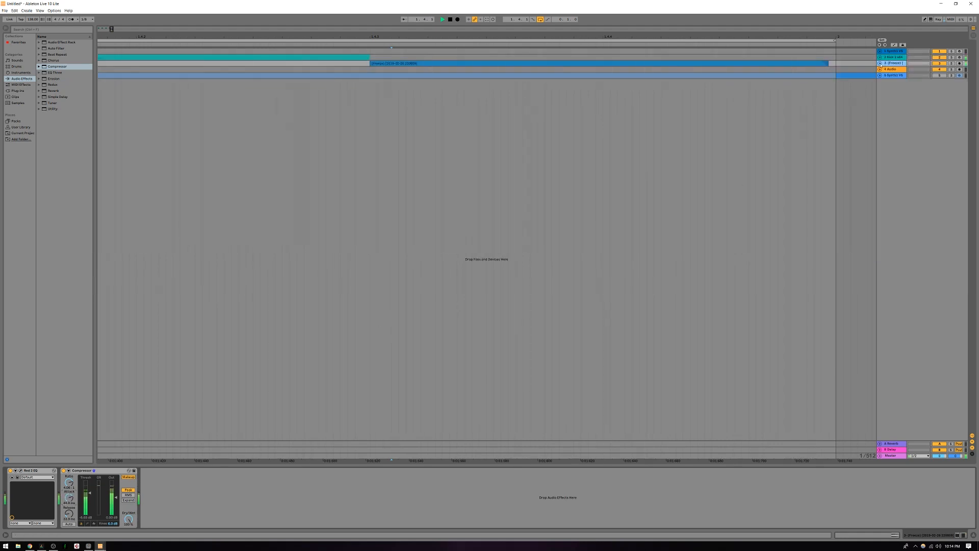
{"action": "left_click", "coordinate": [879, 63]}
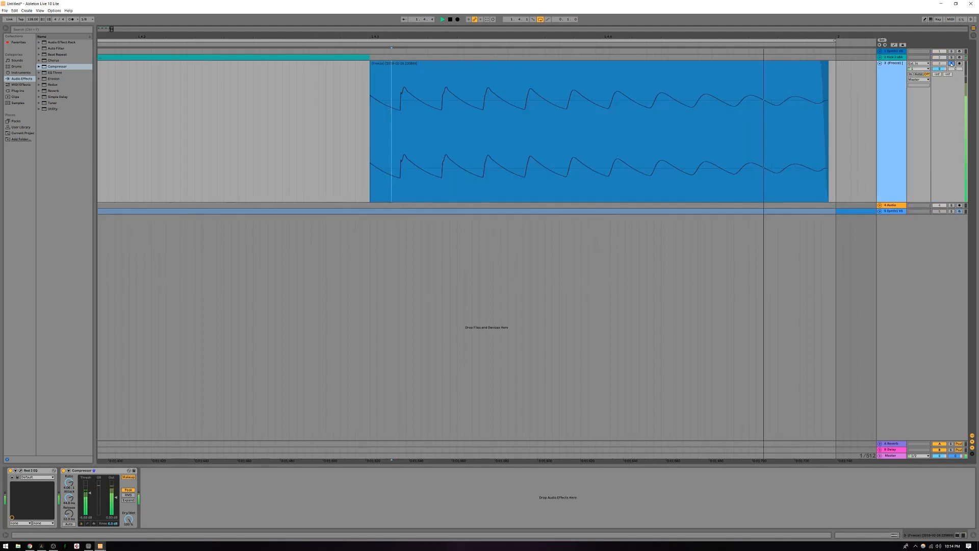
{"action": "mouse_move", "coordinate": [68, 498]}
{"action": "left_mouse_down"}
{"action": "mouse_move", "coordinate": [69, 546]}
{"action": "mouse_move", "coordinate": [69, 492]}
{"action": "mouse_move", "coordinate": [69, 523]}
{"action": "mouse_move", "coordinate": [68, 513]}
{"action": "left_mouse_up"}
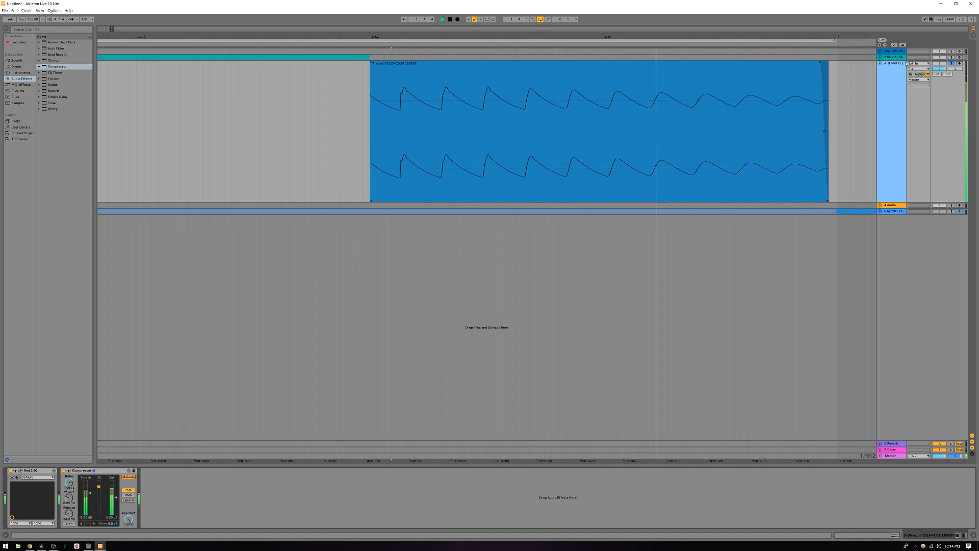
{"action": "left_click", "coordinate": [952, 63]}
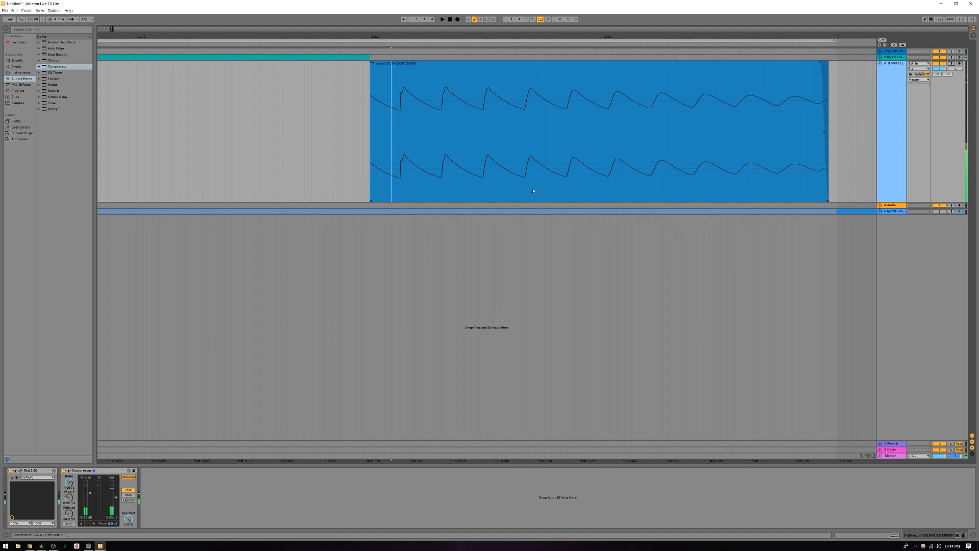
Freeze the bass track and copy its rendered clip onto the audio track below, enlarged to show the waveform.
{"action": "right_click", "coordinate": [519, 96]}
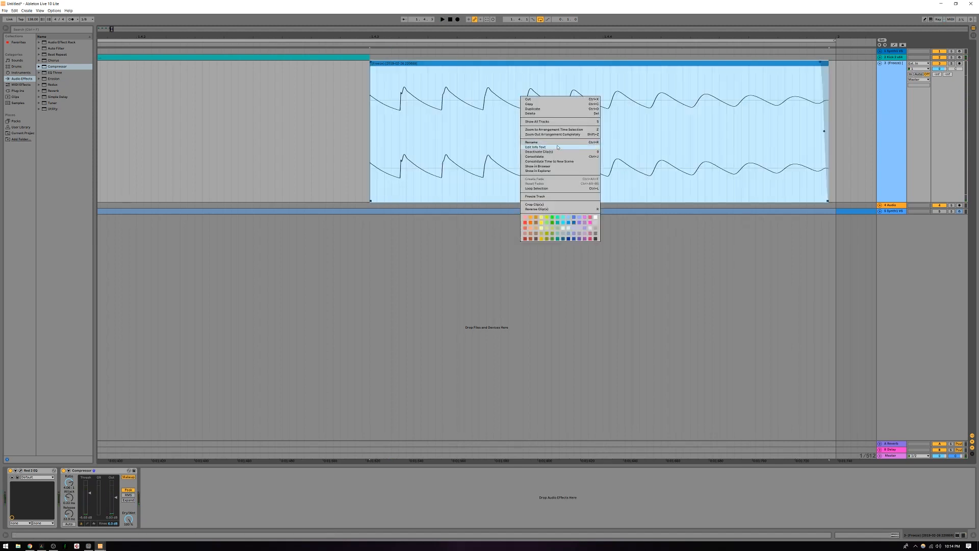
{"action": "left_click", "coordinate": [544, 197]}
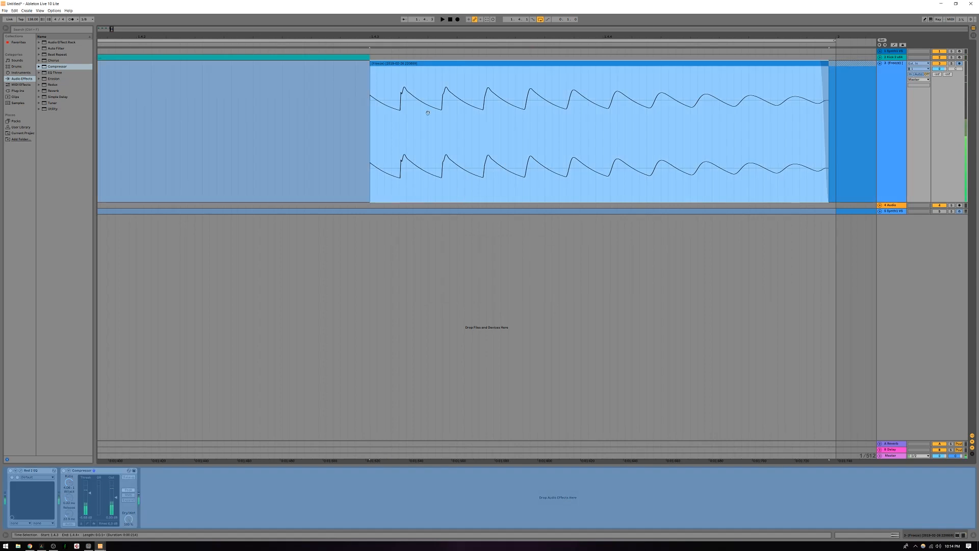
{"action": "mouse_move", "coordinate": [427, 63]}
{"action": "left_mouse_down"}
{"action": "mouse_move", "coordinate": [404, 164]}
{"action": "mouse_move", "coordinate": [408, 188]}
{"action": "mouse_move", "coordinate": [439, 208]}
{"action": "mouse_move", "coordinate": [427, 206]}
{"action": "left_mouse_up"}
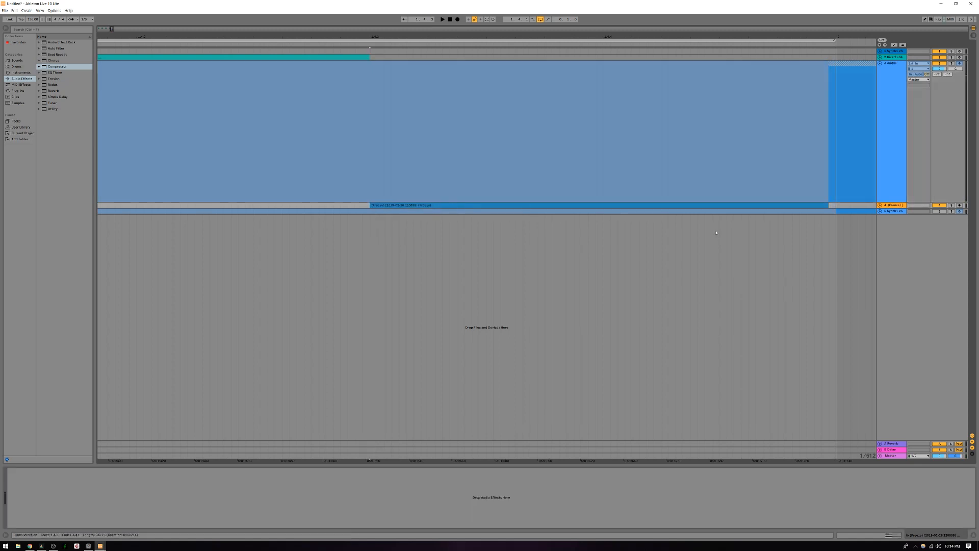
{"action": "left_click", "coordinate": [880, 205]}
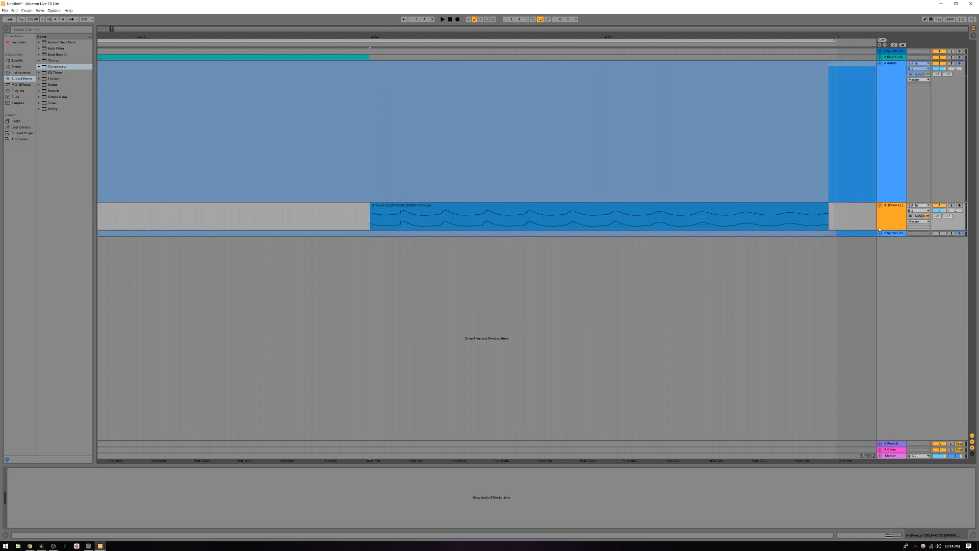
{"action": "left_click_drag", "start_coordinate": [873, 353], "coordinate": [870, 378]}
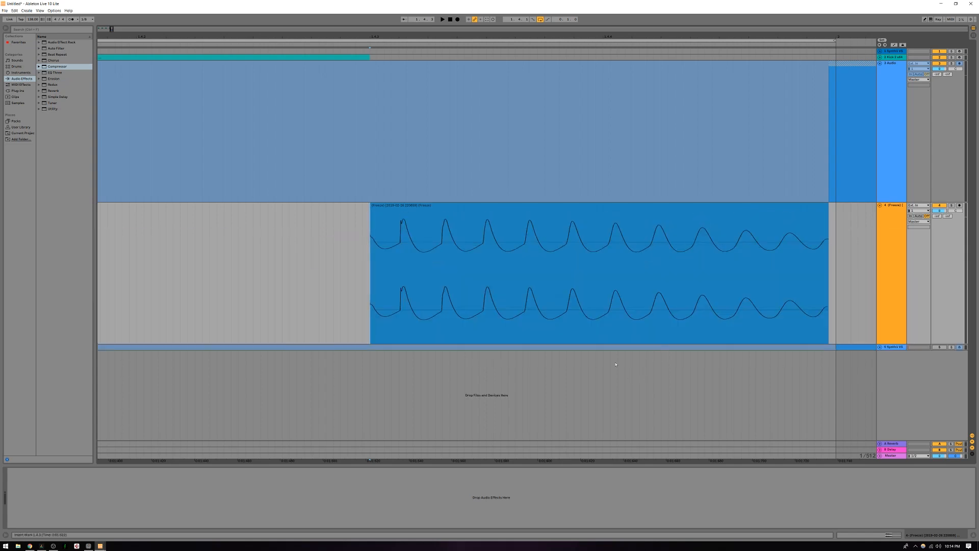
Add a short fade-out to the end of the rendered bass clip and check it in solo and with the kick.
{"action": "key", "text": "space"}
{"action": "key", "text": "space"}
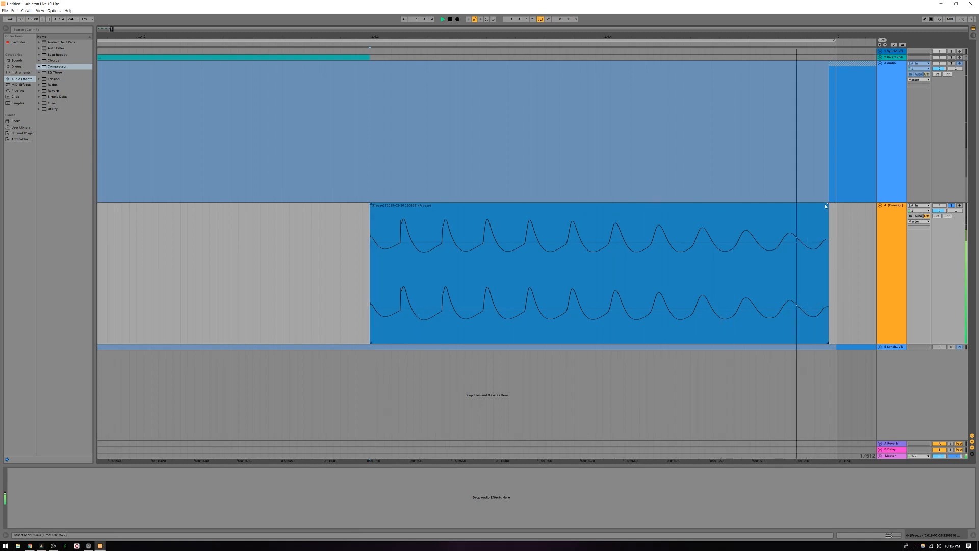
{"action": "left_click_drag", "start_coordinate": [827, 205], "coordinate": [794, 209]}
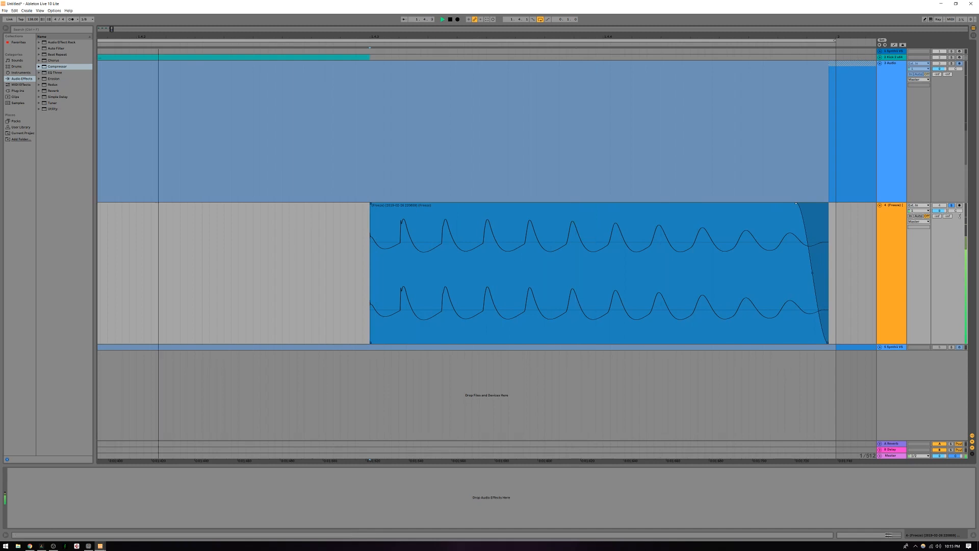
{"action": "left_click", "coordinate": [951, 206]}
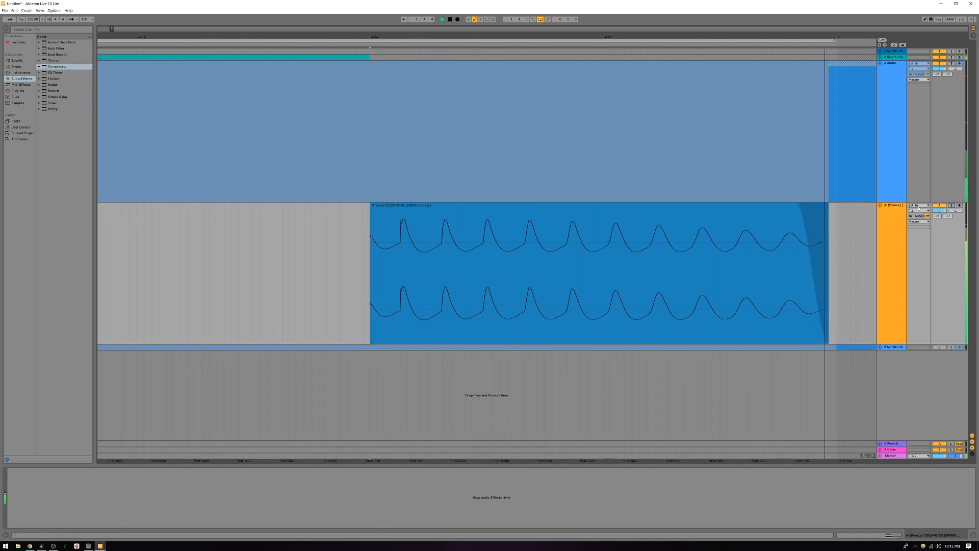
{"action": "key", "text": "space"}
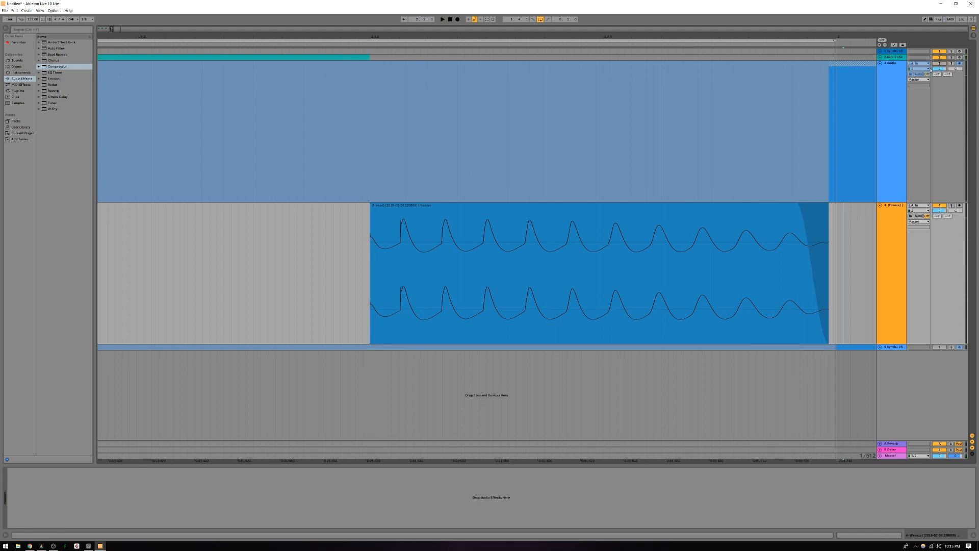
Shift the start of the leftover freeze tail on the frozen track slightly later.
{"action": "left_click", "coordinate": [858, 70]}
{"action": "left_click_drag", "start_coordinate": [852, 64], "coordinate": [863, 66]}
{"action": "left_click", "coordinate": [859, 217]}
{"action": "key", "text": "space"}
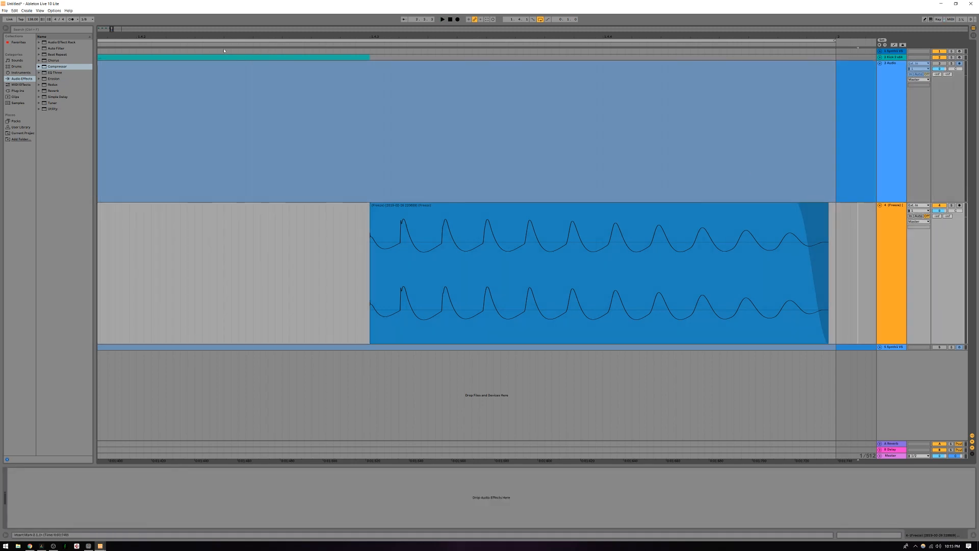
Play the loop with the kick and rendered bass, and close the Synth1 window.
{"action": "left_click", "coordinate": [361, 51]}
{"action": "key", "text": "space"}
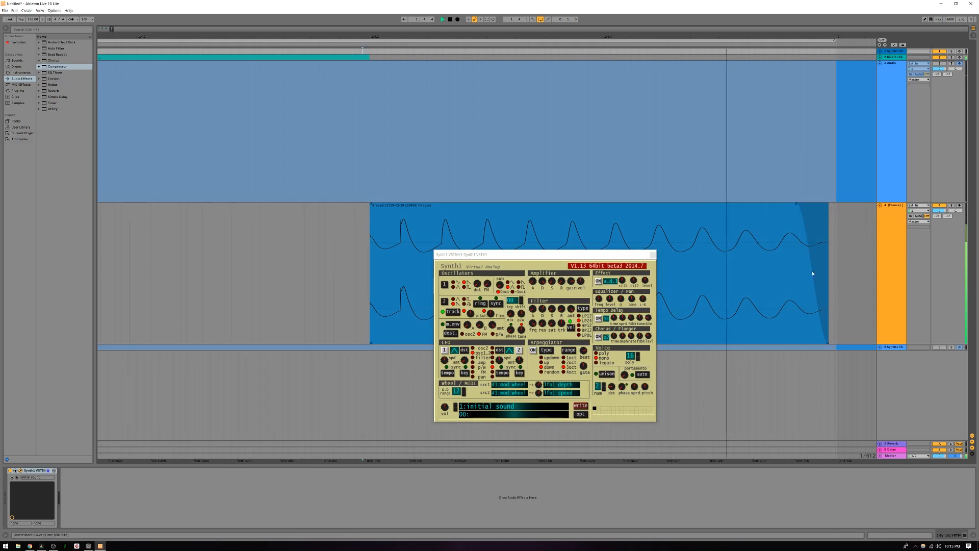
{"action": "left_click", "coordinate": [652, 255]}
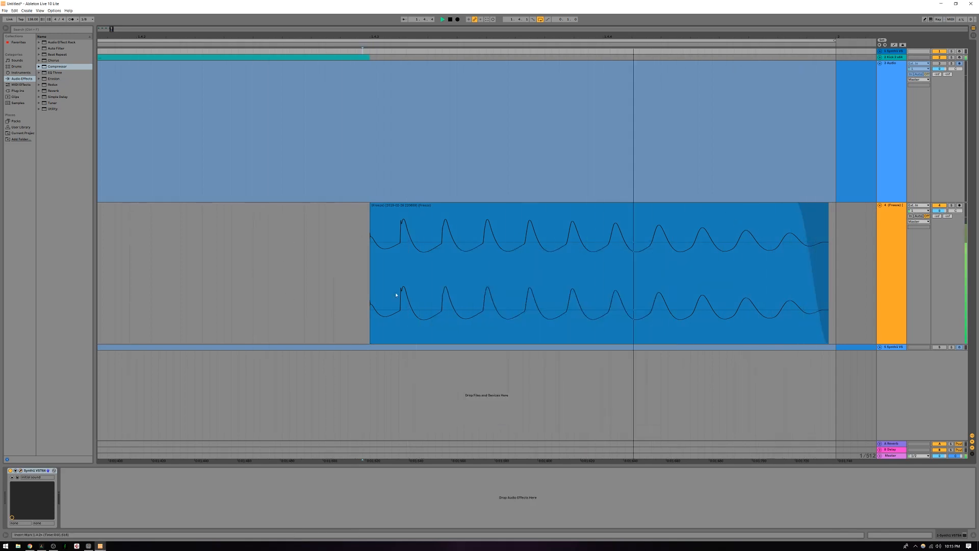
Try an Auto Filter with an altered cutoff frequency on the rendered bass track and delete the device.
{"action": "left_click", "coordinate": [892, 268]}
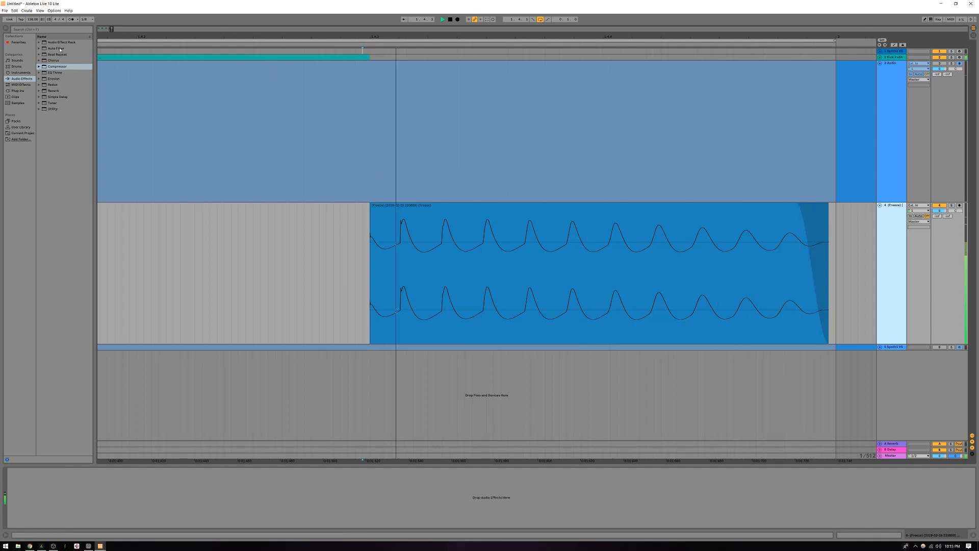
{"action": "left_click_drag", "start_coordinate": [60, 49], "coordinate": [168, 247]}
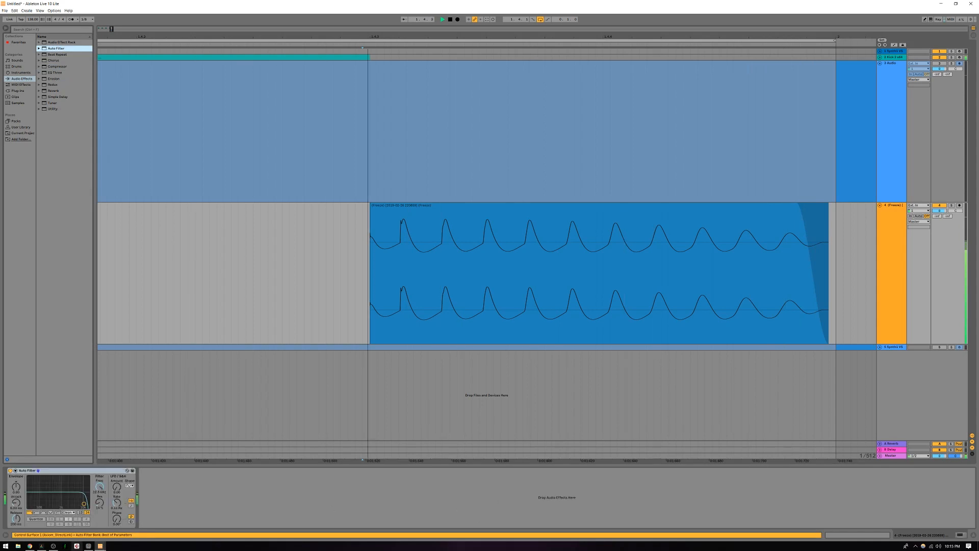
{"action": "mouse_move", "coordinate": [101, 489]}
{"action": "left_mouse_down"}
{"action": "mouse_move", "coordinate": [101, 520]}
{"action": "mouse_move", "coordinate": [101, 488]}
{"action": "left_mouse_up"}
{"action": "right_click", "coordinate": [95, 471]}
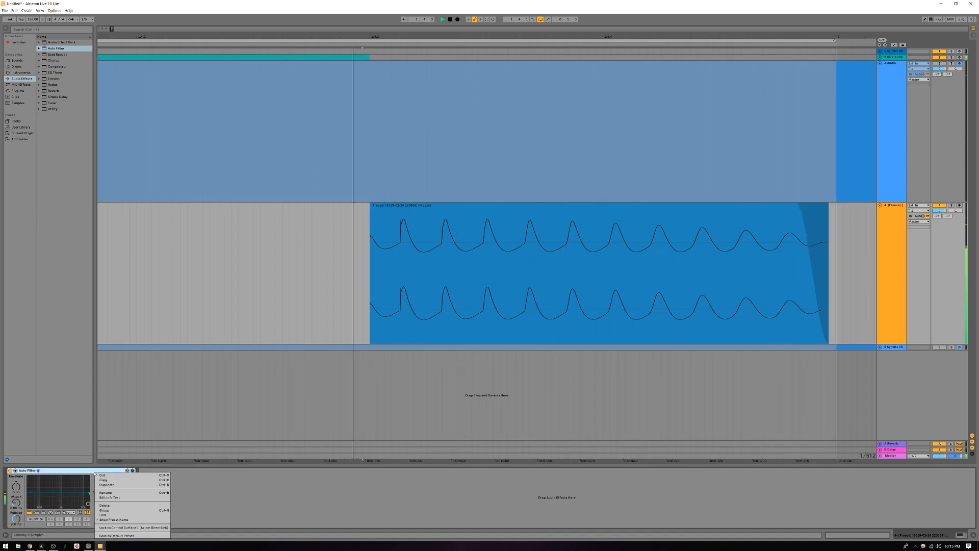
{"action": "left_click", "coordinate": [111, 506]}
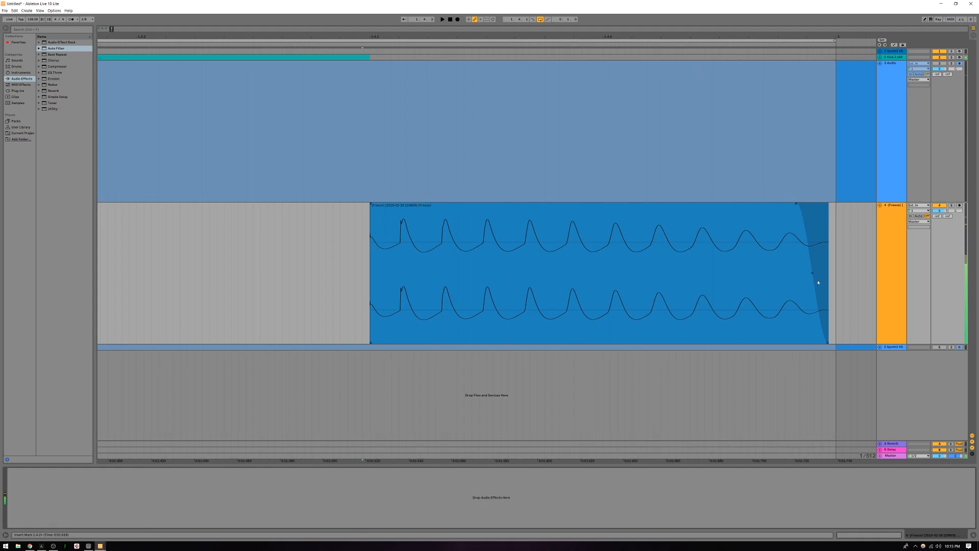
Insert a new MIDI track and place it directly above the collapsed Synth1 track.
{"action": "right_click", "coordinate": [915, 409]}
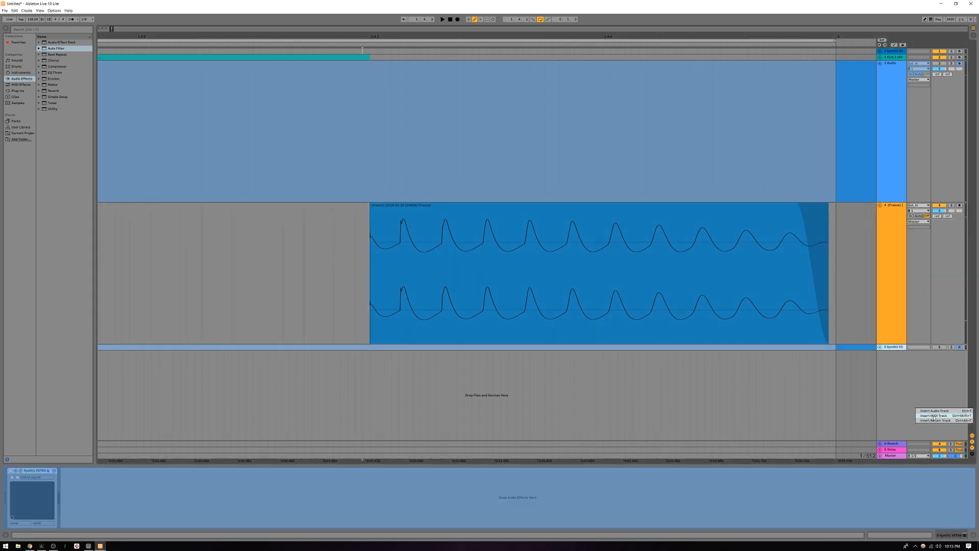
{"action": "left_click", "coordinate": [934, 416]}
{"action": "left_click_drag", "start_coordinate": [887, 361], "coordinate": [885, 349]}
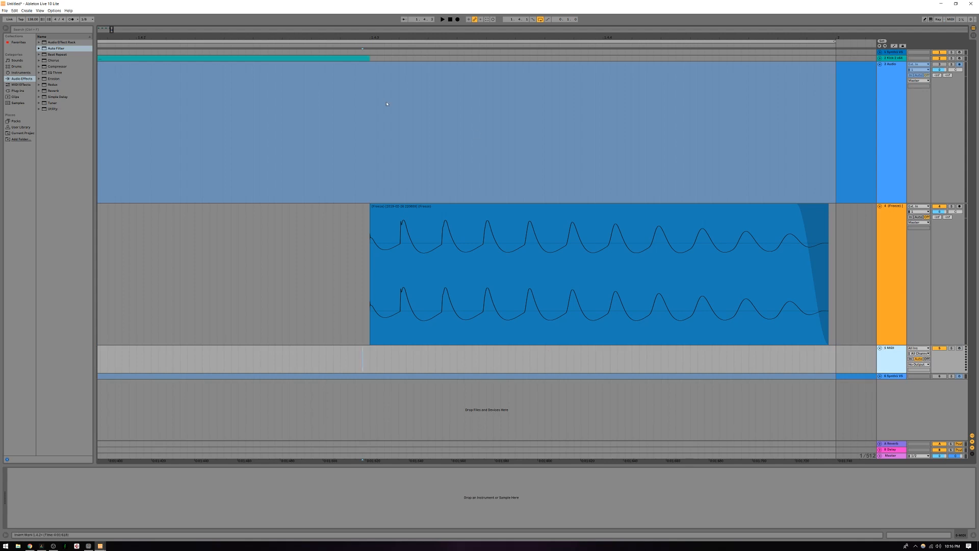
Extend the arrangement loop back to 1.1.1 so it covers the whole first bar.
{"action": "left_click_drag", "start_coordinate": [112, 29], "coordinate": [34, 41]}
{"action": "left_click_drag", "start_coordinate": [106, 30], "coordinate": [65, 29]}
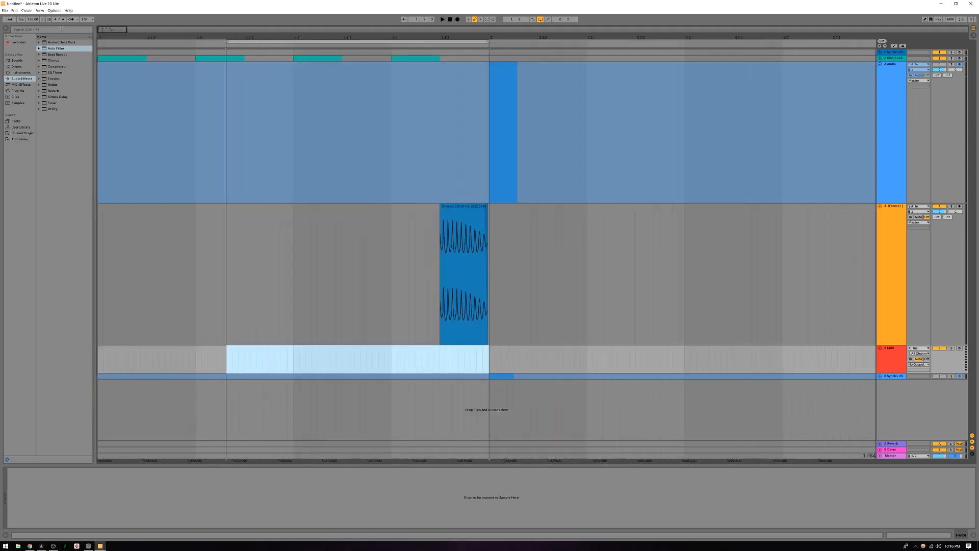
{"action": "left_click_drag", "start_coordinate": [227, 41], "coordinate": [88, 38]}
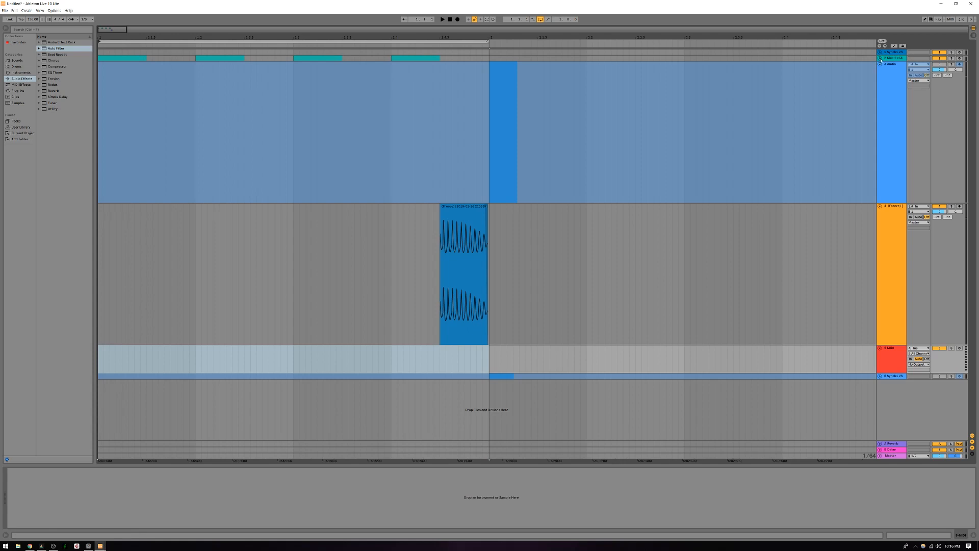
Unfold the Kick 2 track, open the Kick 2 plug-in window, and play the kick in solo.
{"action": "left_click", "coordinate": [881, 59]}
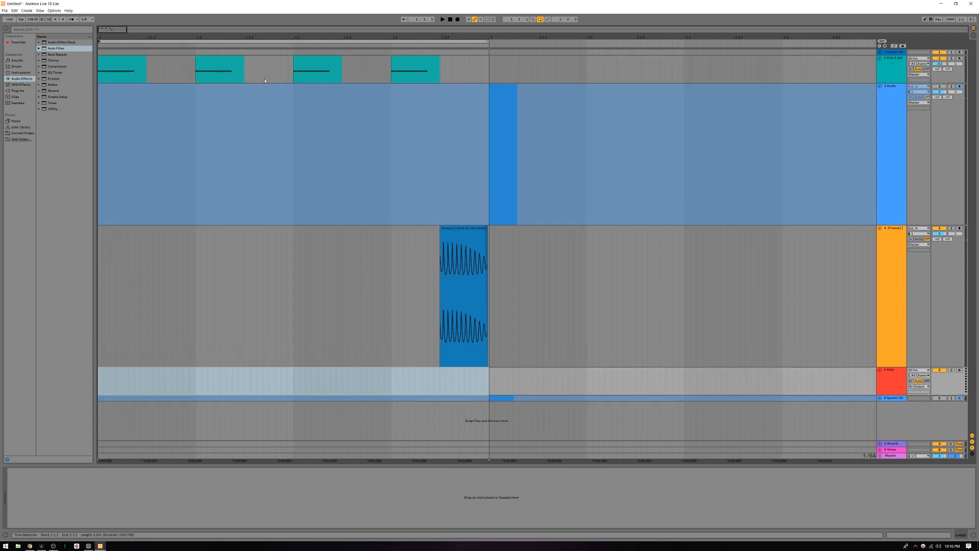
{"action": "left_click", "coordinate": [901, 69]}
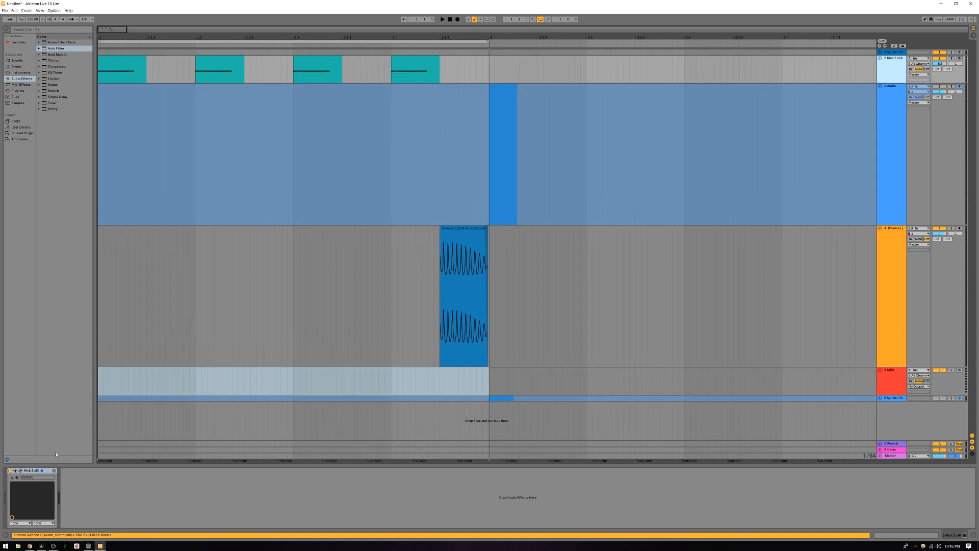
{"action": "key", "text": "ctrl+alt+p"}
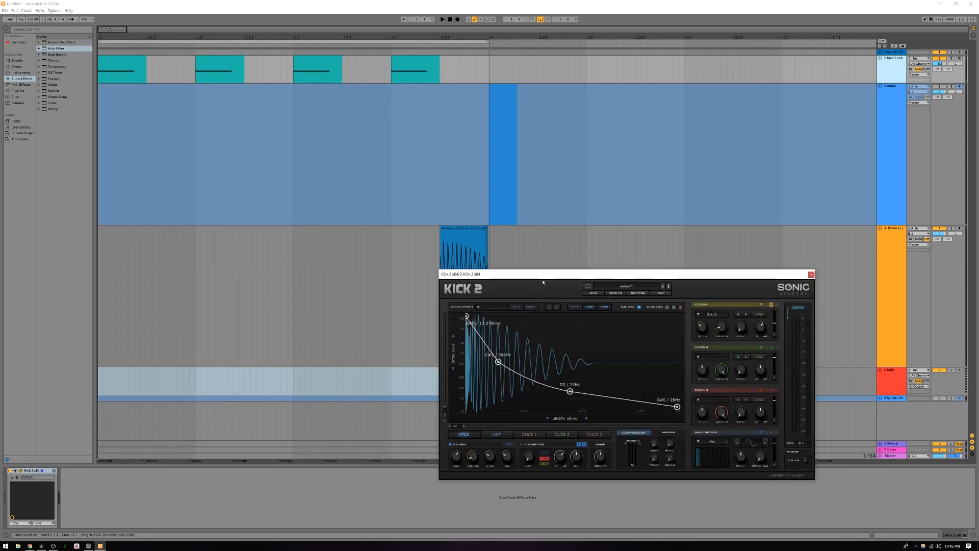
{"action": "left_click_drag", "start_coordinate": [543, 275], "coordinate": [591, 239]}
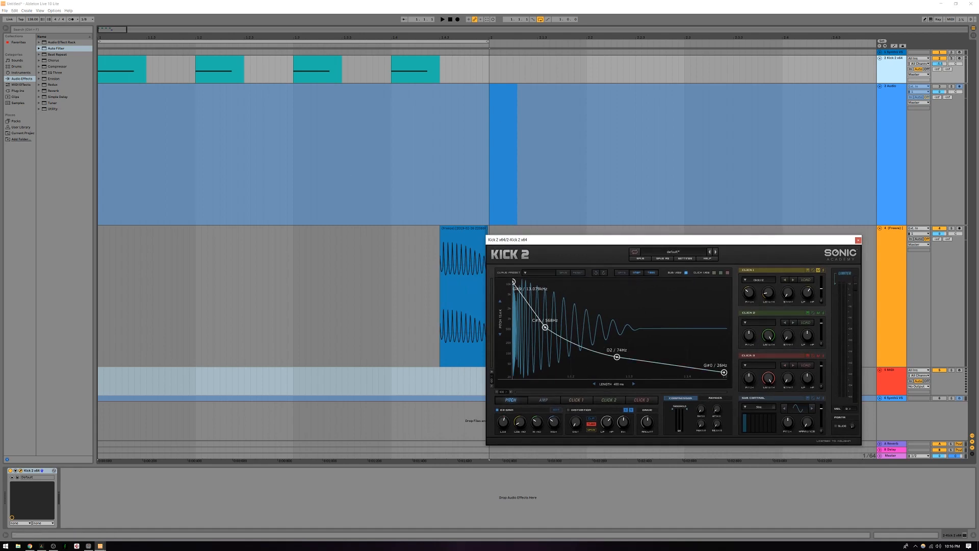
{"action": "key", "text": "space"}
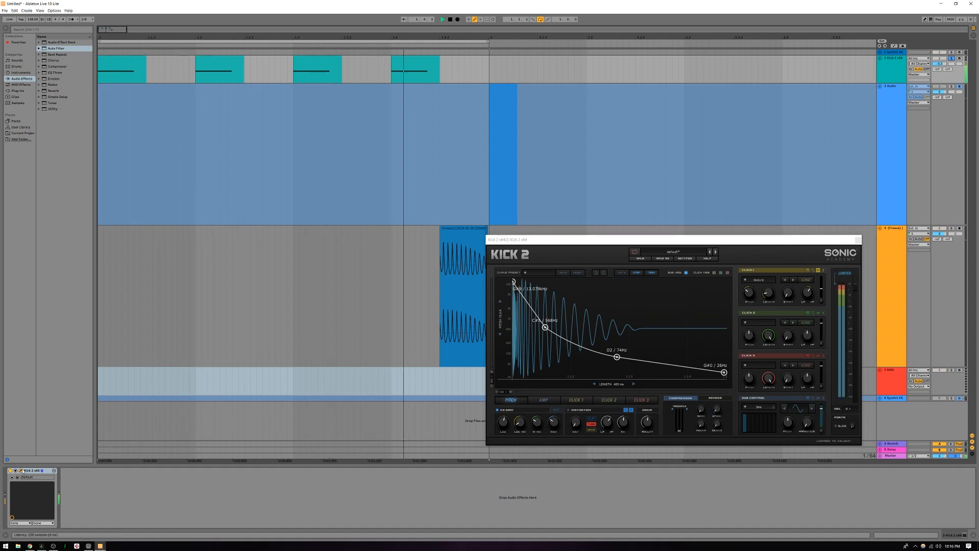
Compare the kick with its EQ on and off, and set the yellow EQ band's gain to about -11 dB.
{"action": "left_click", "coordinate": [554, 410]}
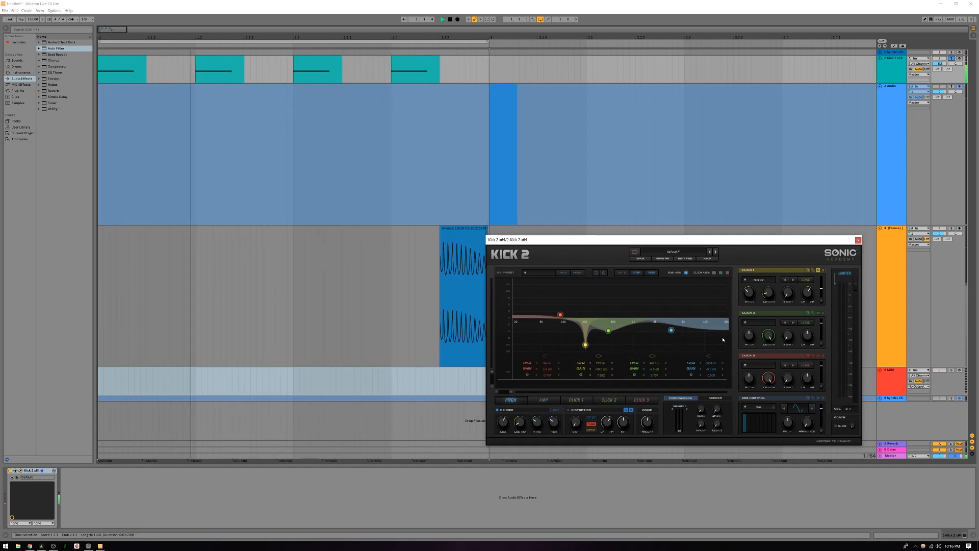
{"action": "left_click", "coordinate": [498, 410]}
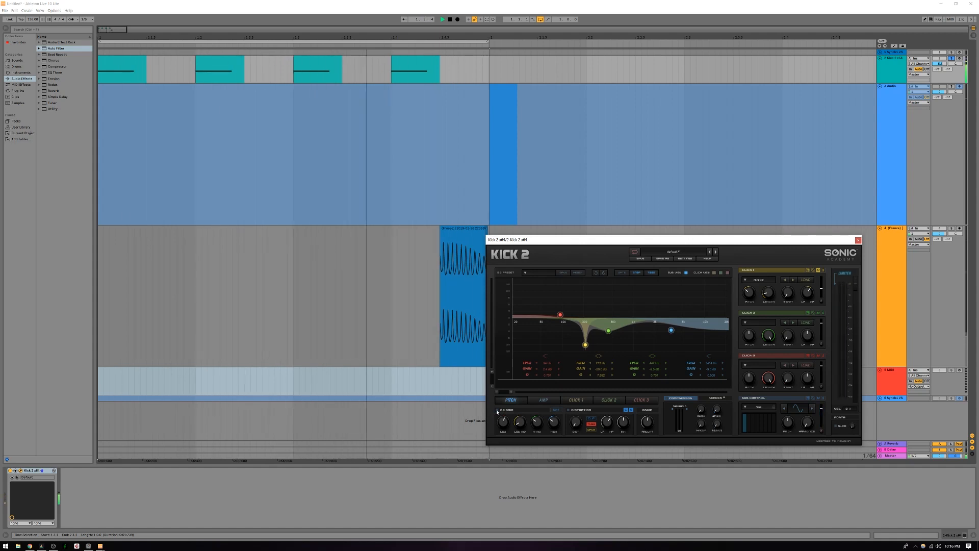
{"action": "left_click", "coordinate": [497, 410]}
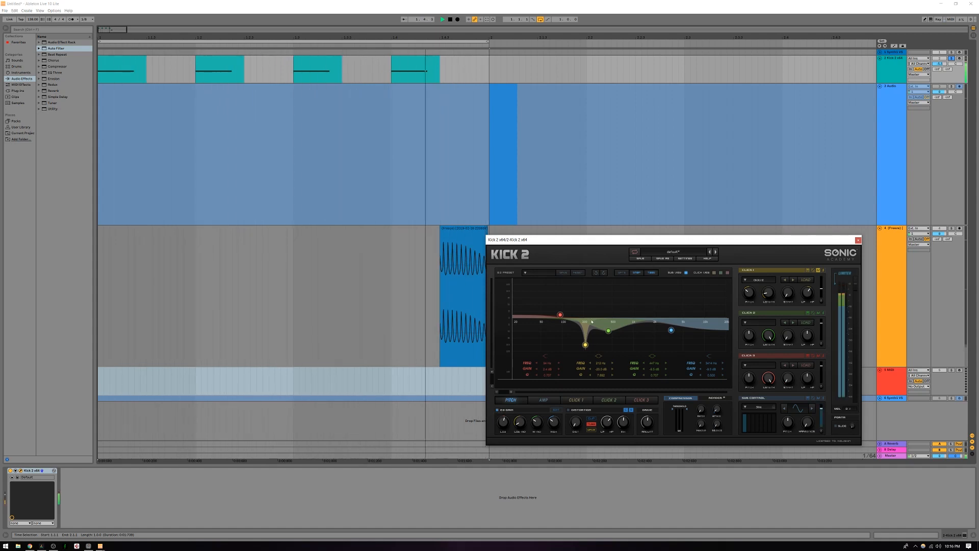
{"action": "left_click_drag", "start_coordinate": [521, 422], "coordinate": [529, 354]}
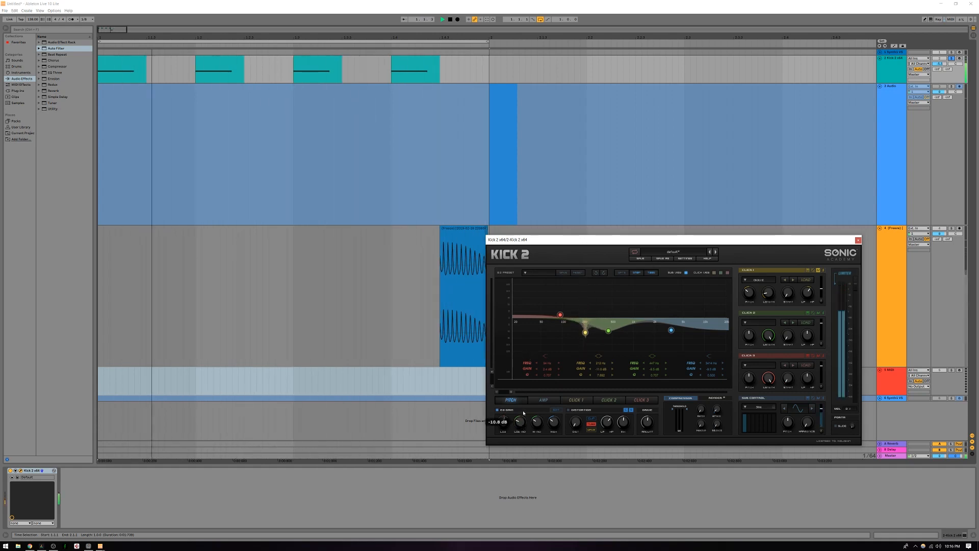
{"action": "mouse_move", "coordinate": [524, 407]}
{"action": "left_mouse_down"}
{"action": "mouse_move", "coordinate": [522, 449]}
{"action": "mouse_move", "coordinate": [524, 415]}
{"action": "left_mouse_up"}
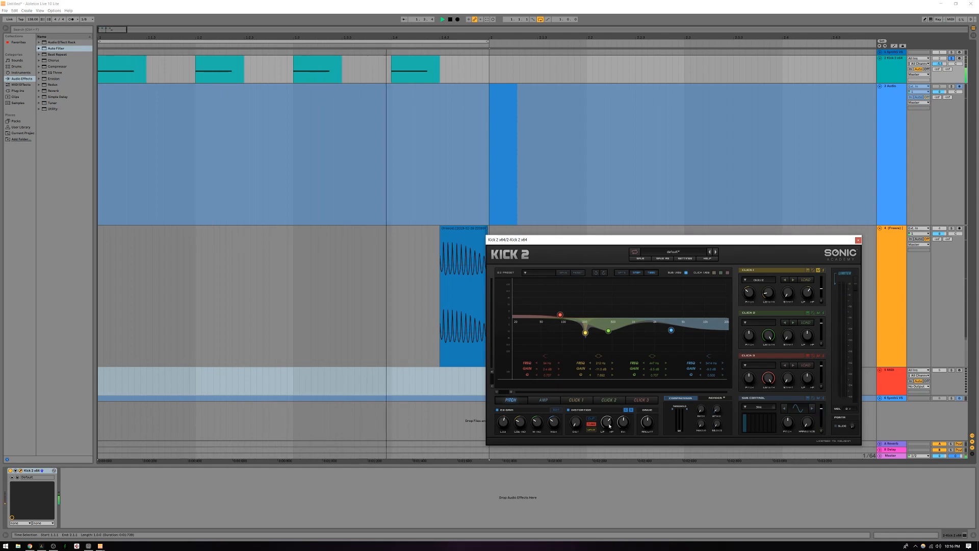
{"action": "left_click_drag", "start_coordinate": [607, 423], "coordinate": [575, 423]}
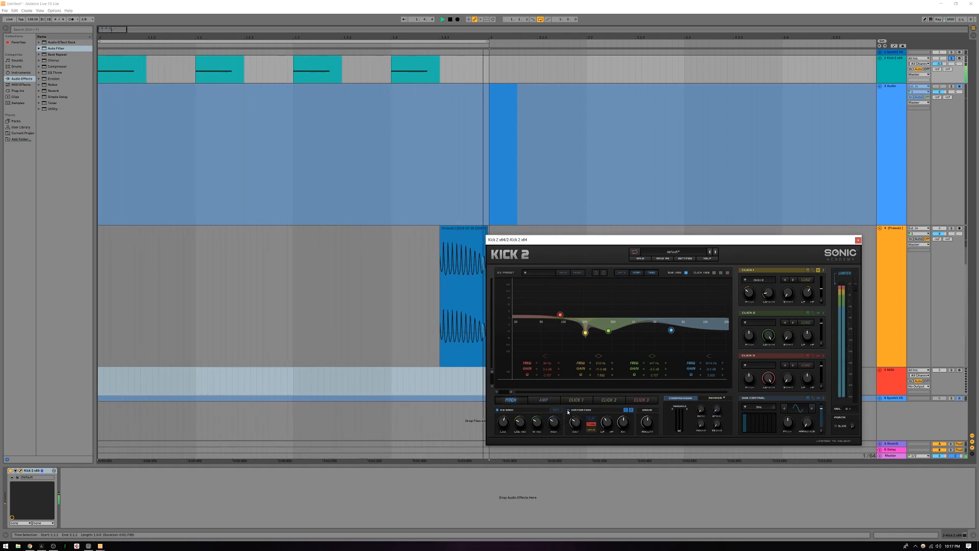
{"action": "left_click", "coordinate": [818, 270]}
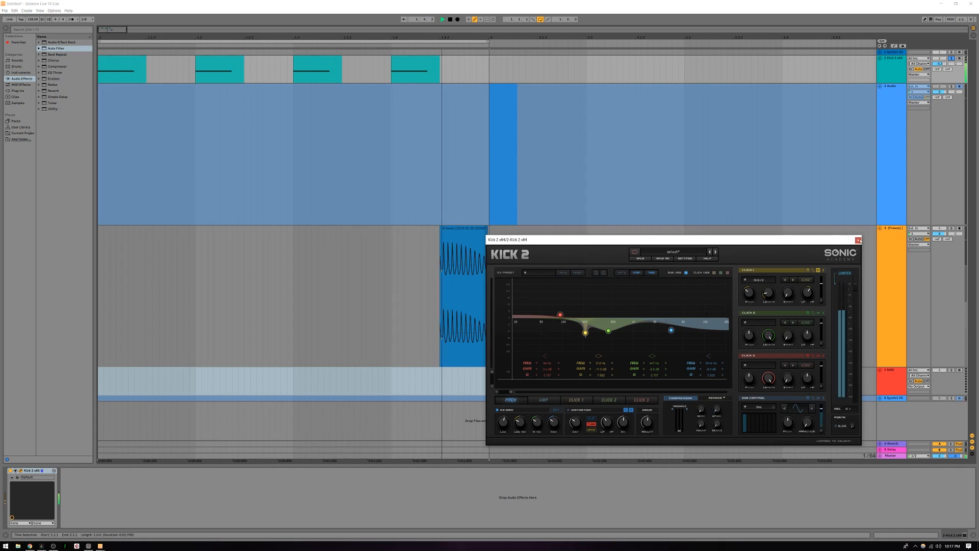
Show Kick 2's amp envelope, adjust its first peak at full level, and move the following dip slightly earlier.
{"action": "left_click", "coordinate": [543, 402]}
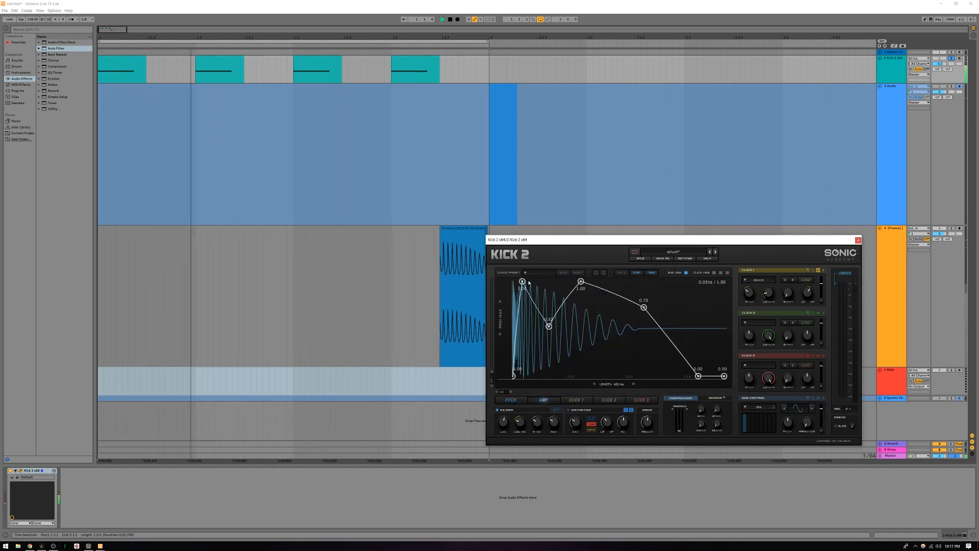
{"action": "left_click_drag", "start_coordinate": [525, 282], "coordinate": [524, 279]}
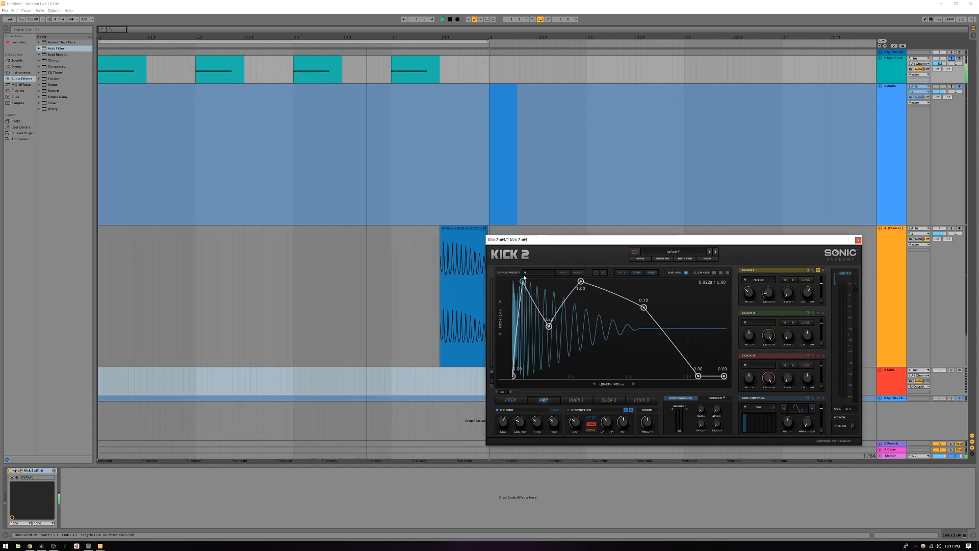
{"action": "left_click_drag", "start_coordinate": [524, 278], "coordinate": [526, 336]}
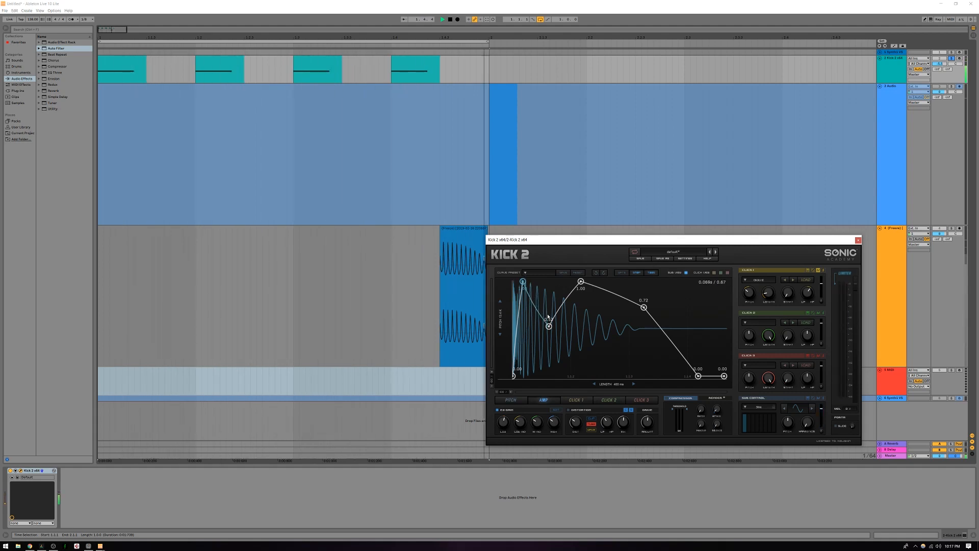
{"action": "mouse_move", "coordinate": [549, 325]}
{"action": "left_mouse_down"}
{"action": "mouse_move", "coordinate": [549, 293]}
{"action": "mouse_move", "coordinate": [547, 326]}
{"action": "left_mouse_up"}
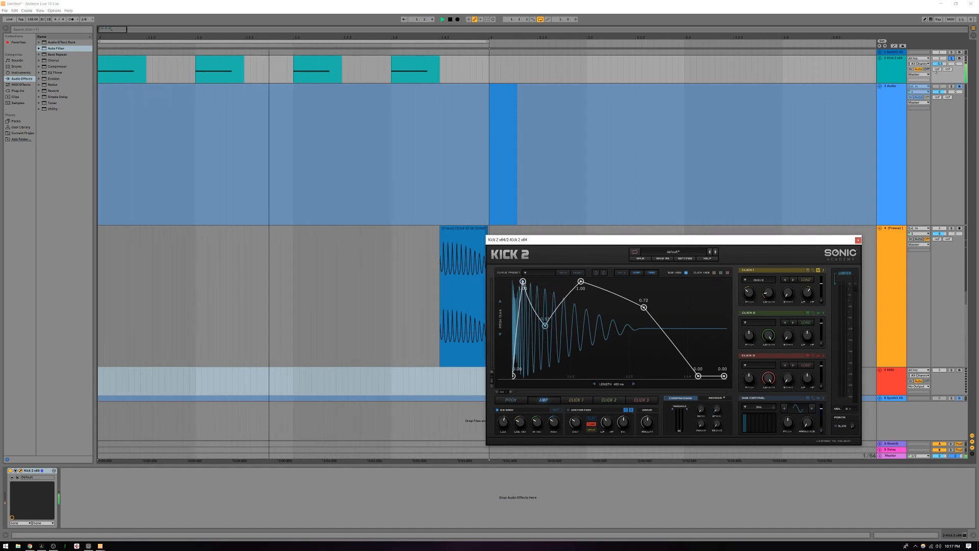
Take the kick out of solo, loop only the last beat from 1.4.1 to 2.1.1, and play it with the bass.
{"action": "left_click", "coordinate": [951, 58]}
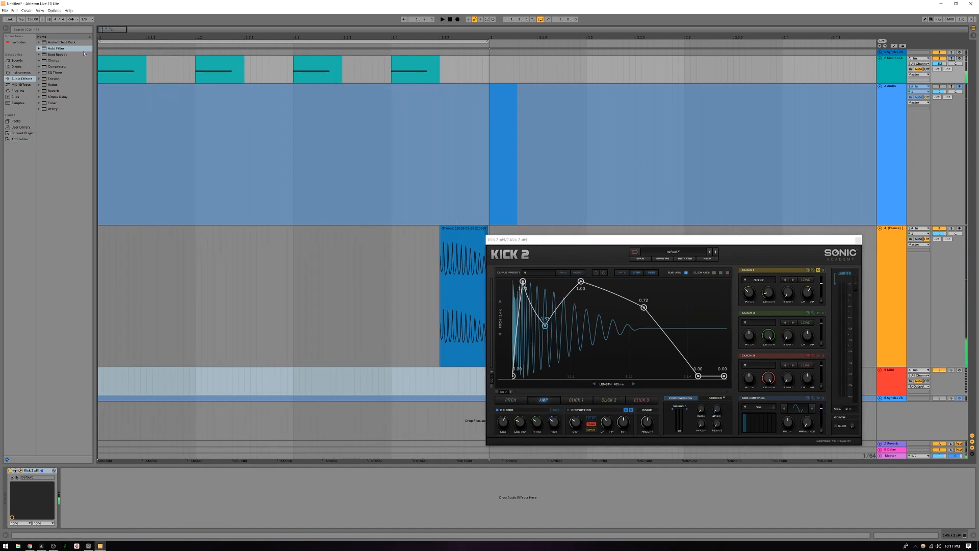
{"action": "left_click_drag", "start_coordinate": [261, 42], "coordinate": [392, 43]}
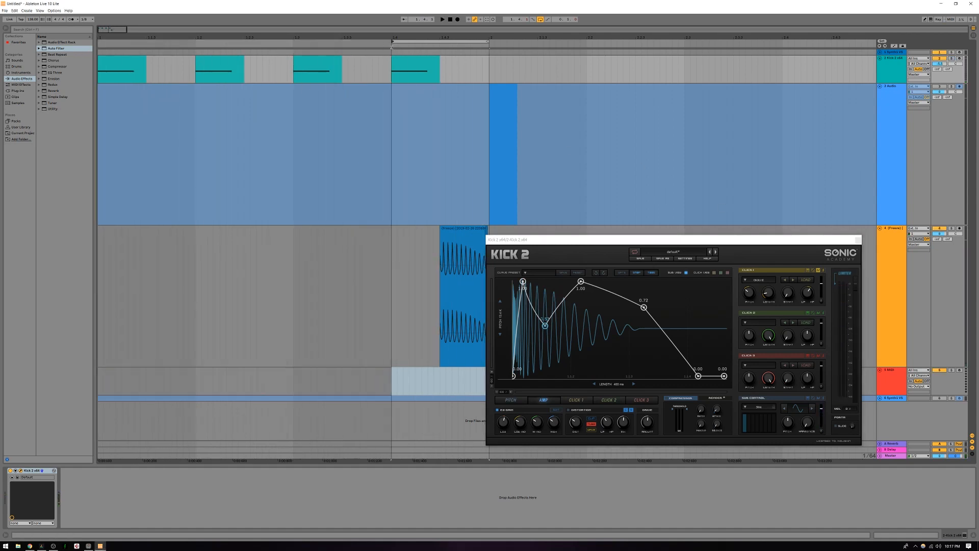
{"action": "key", "text": "space"}
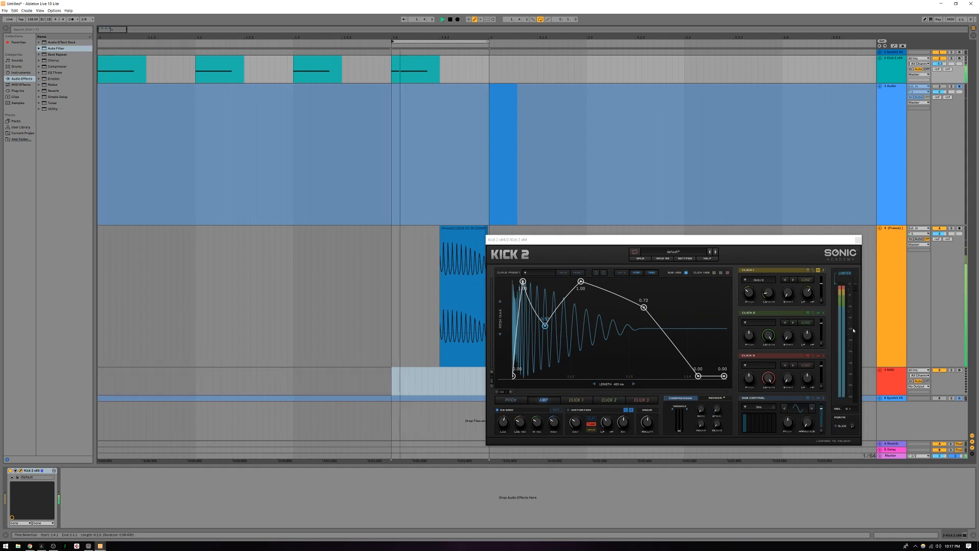
Make the dip in the kick's amp envelope deeper and slightly earlier, try its length setting, and close Kick 2.
{"action": "mouse_move", "coordinate": [544, 324]}
{"action": "left_mouse_down"}
{"action": "mouse_move", "coordinate": [543, 355]}
{"action": "mouse_move", "coordinate": [541, 337]}
{"action": "left_mouse_up"}
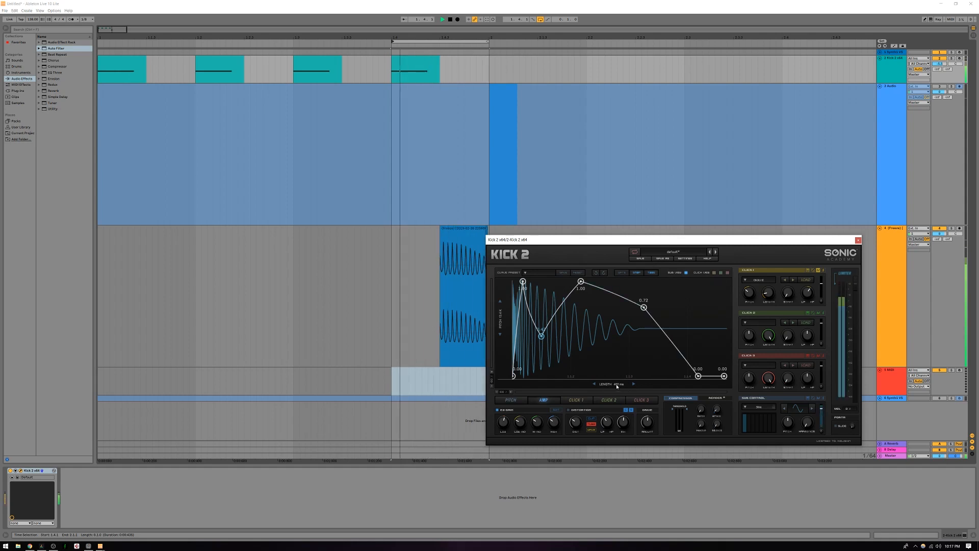
{"action": "mouse_move", "coordinate": [617, 386]}
{"action": "left_mouse_down"}
{"action": "mouse_move", "coordinate": [637, 385]}
{"action": "mouse_move", "coordinate": [603, 389]}
{"action": "mouse_move", "coordinate": [615, 386]}
{"action": "left_mouse_up"}
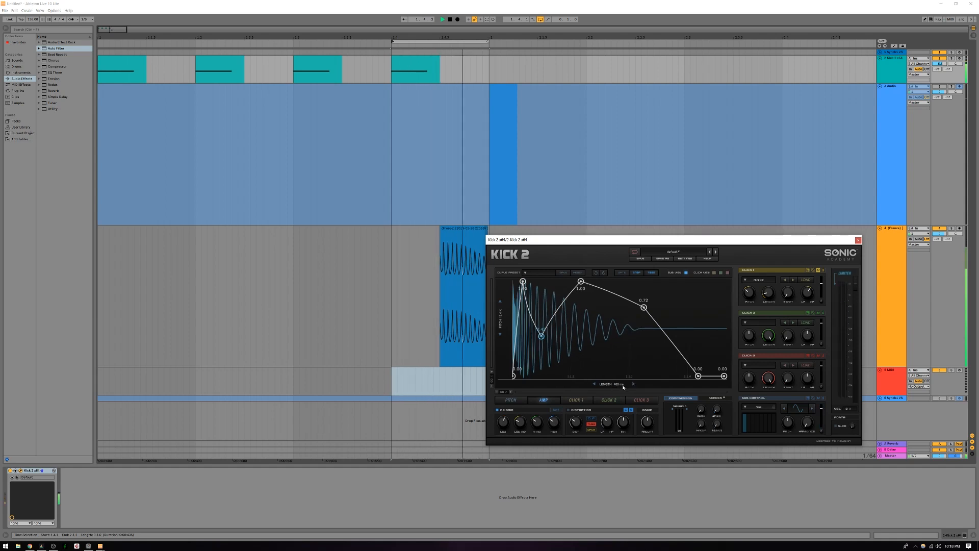
{"action": "left_click", "coordinate": [858, 240]}
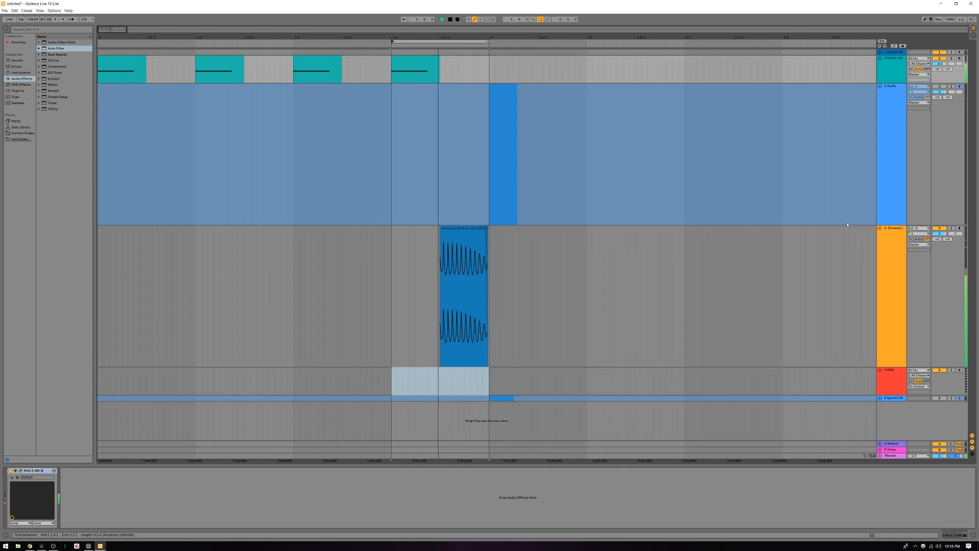
{"action": "left_click", "coordinate": [895, 69]}
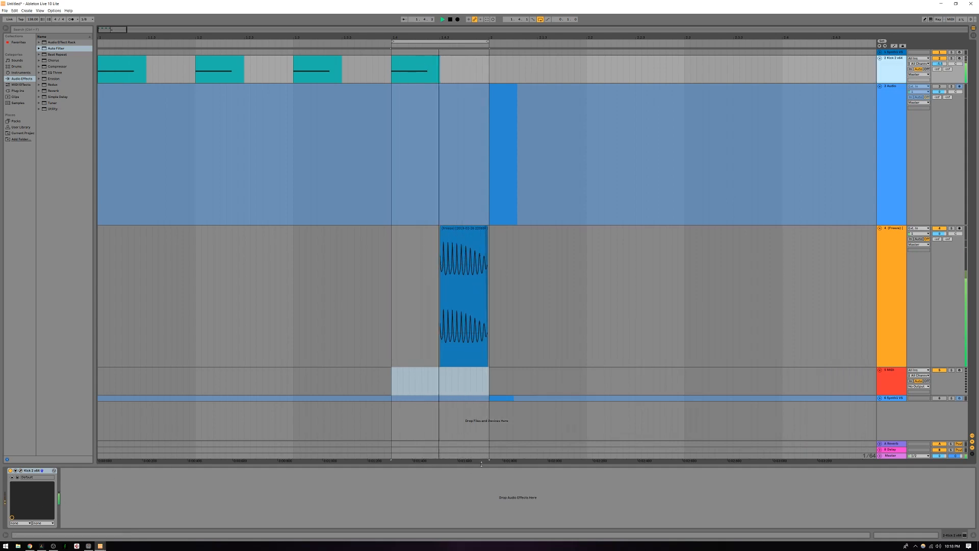
Extend the loop over the whole first bar again and freeze the Kick 2 track.
{"action": "left_click_drag", "start_coordinate": [392, 41], "coordinate": [79, 59]}
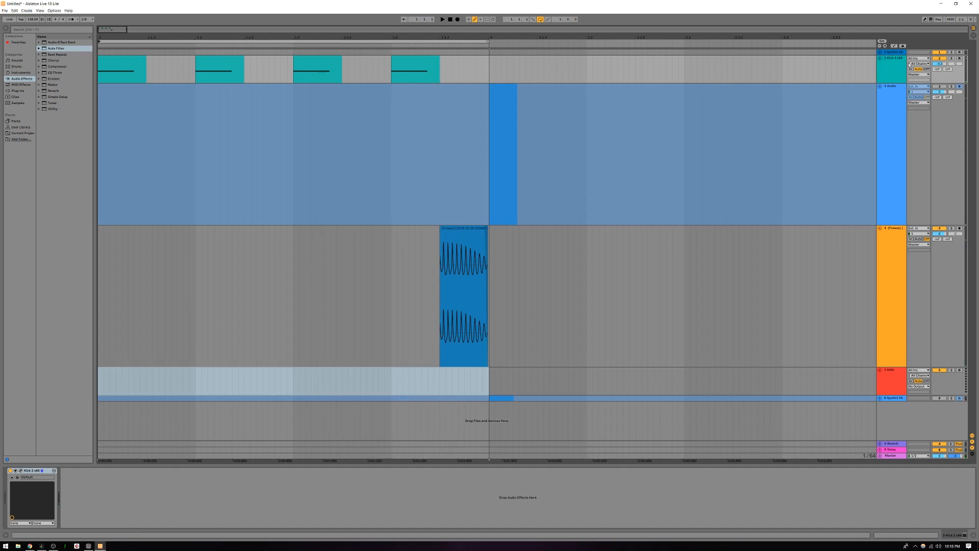
{"action": "left_click", "coordinate": [427, 67]}
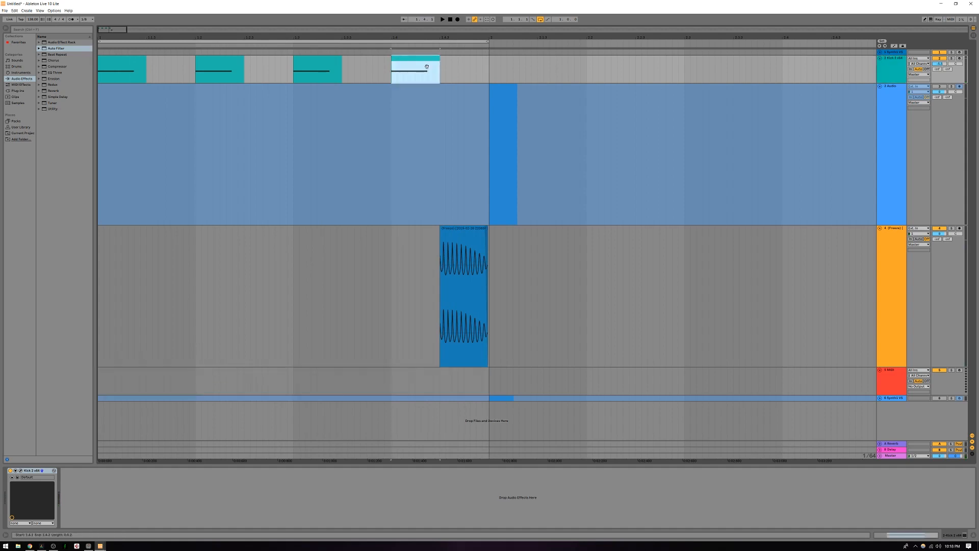
{"action": "right_click", "coordinate": [426, 63]}
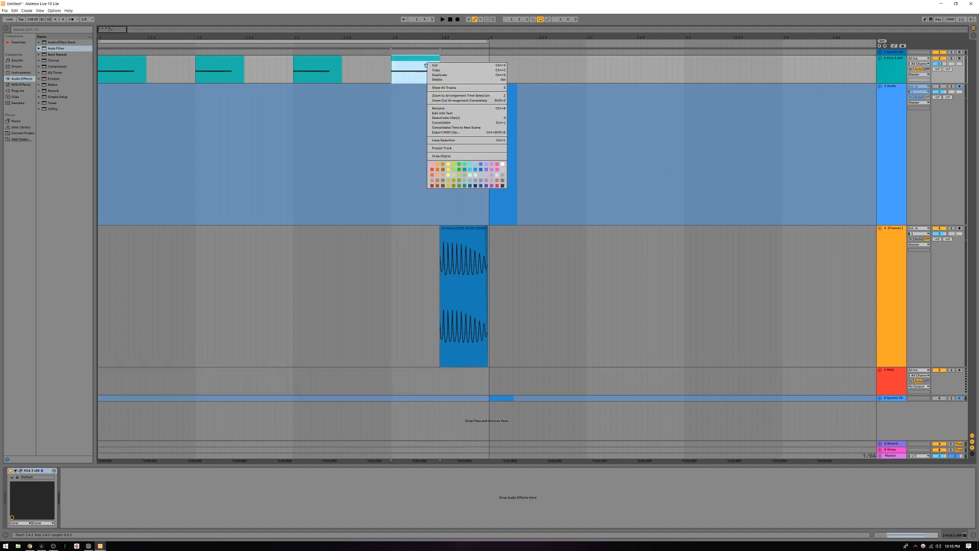
{"action": "left_click", "coordinate": [447, 149]}
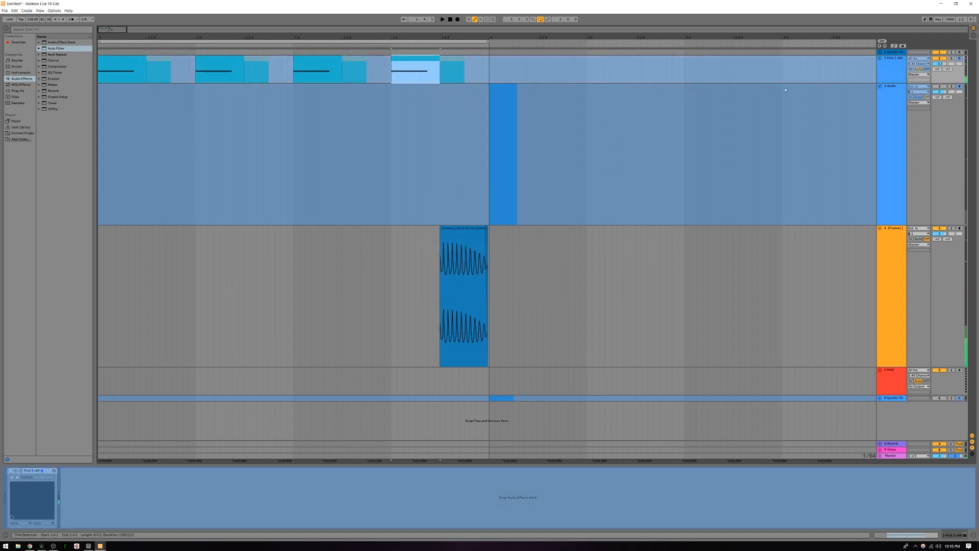
Insert an audio track below Kick 2, move the bar's last frozen kick onto it as audio, and fold the Kick 2 track.
{"action": "left_click", "coordinate": [878, 68]}
{"action": "key", "text": "ctrl+t"}
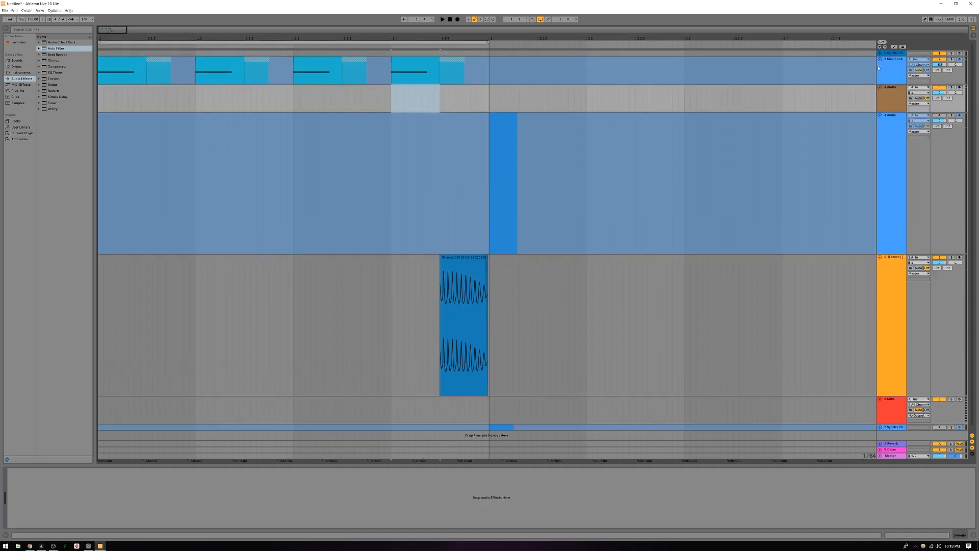
{"action": "left_click_drag", "start_coordinate": [409, 60], "coordinate": [410, 96]}
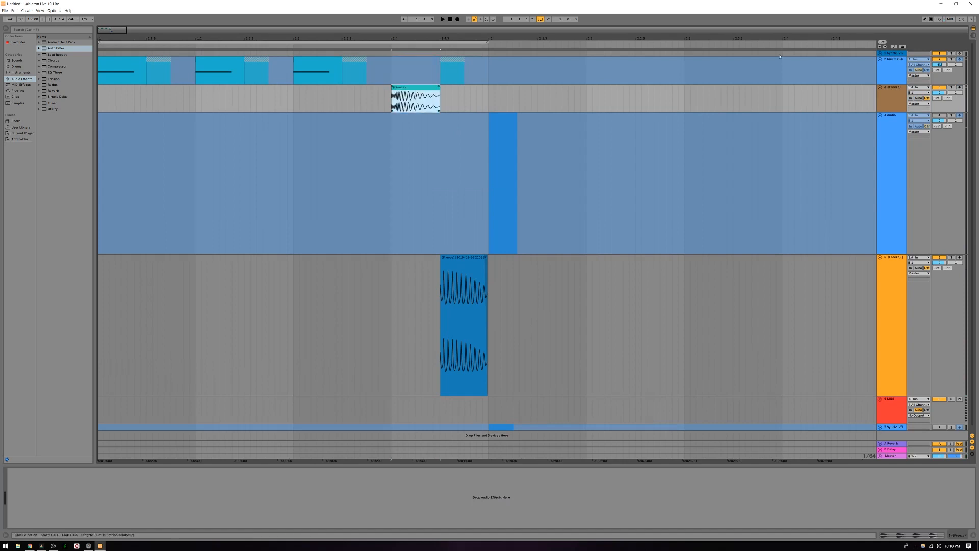
{"action": "left_click", "coordinate": [896, 61]}
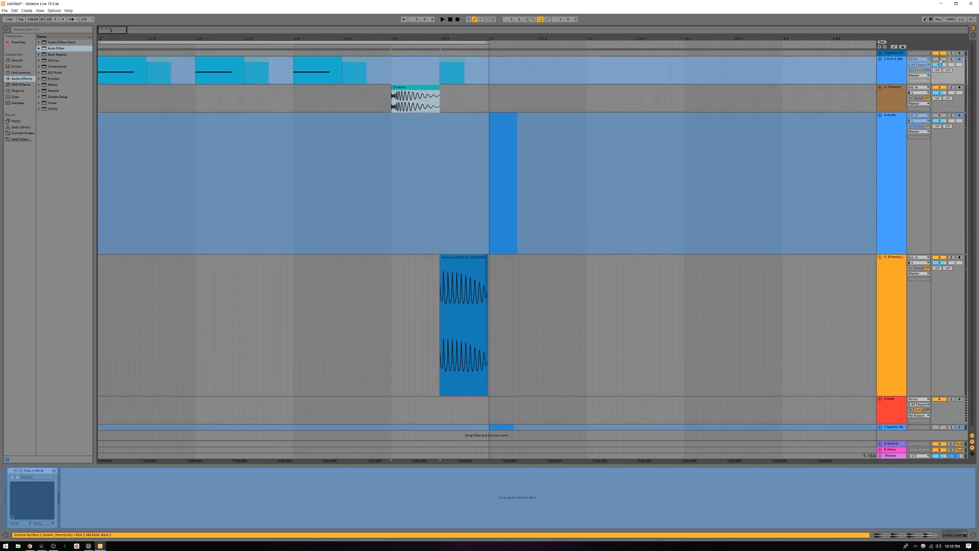
{"action": "left_click", "coordinate": [880, 59]}
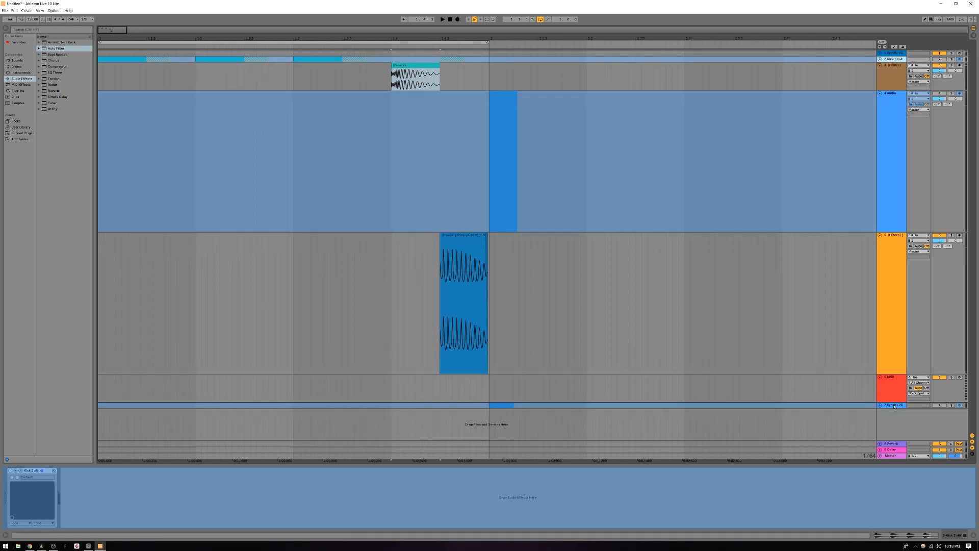
Move the folded Kick 2 track down next to the lower Synth1 track and delete the spare frozen Audio track.
{"action": "left_click_drag", "start_coordinate": [894, 406], "coordinate": [893, 406]}
{"action": "left_click", "coordinate": [736, 296]}
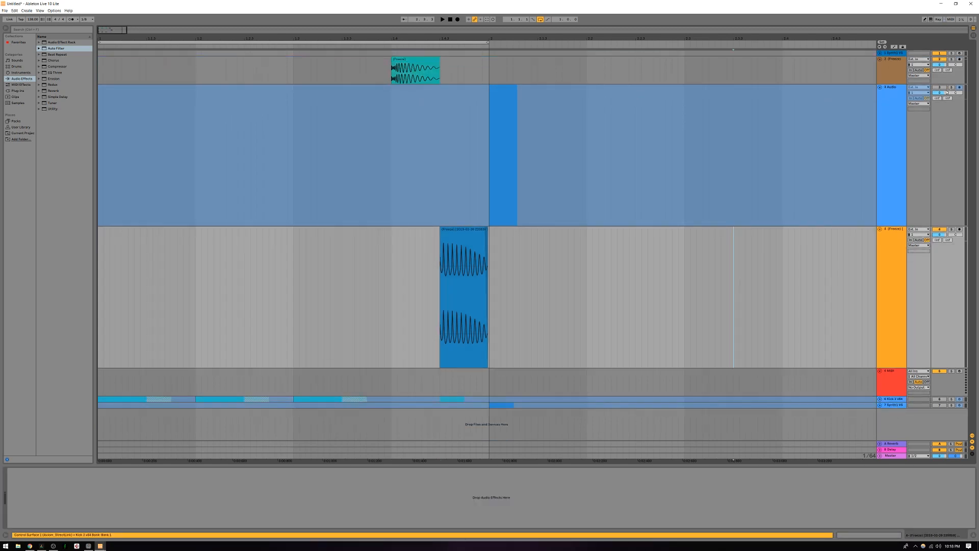
{"action": "left_click", "coordinate": [878, 104]}
{"action": "right_click", "coordinate": [885, 108]}
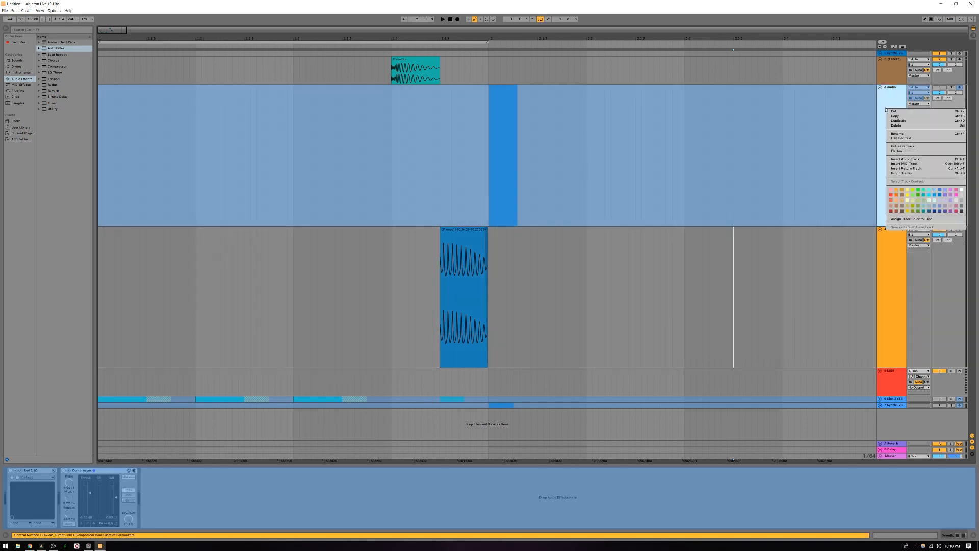
{"action": "left_click", "coordinate": [905, 125]}
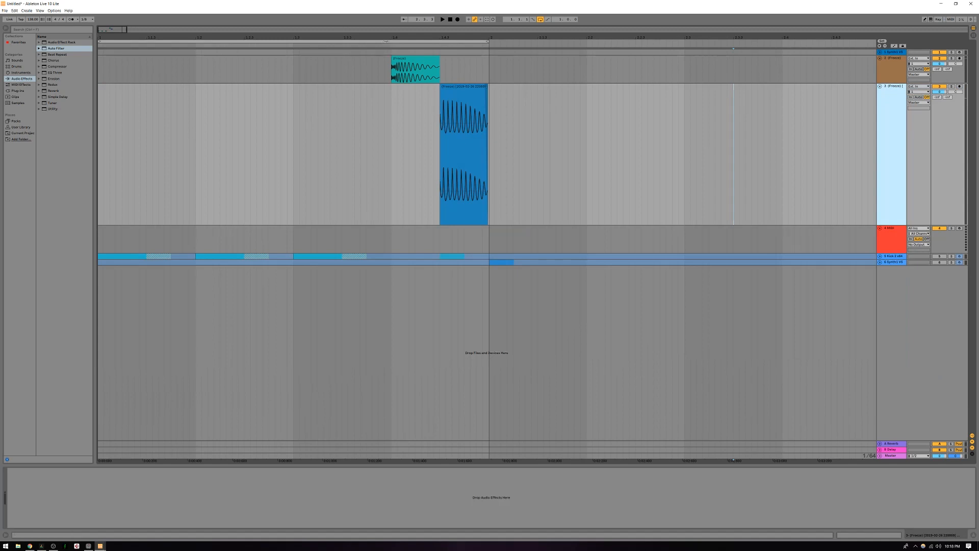
Loop only the bar's last beat, from 1.4.1 to 2.1.1, and adjust the kick audio track's volume against the bass during playback.
{"action": "left_click", "coordinate": [888, 66]}
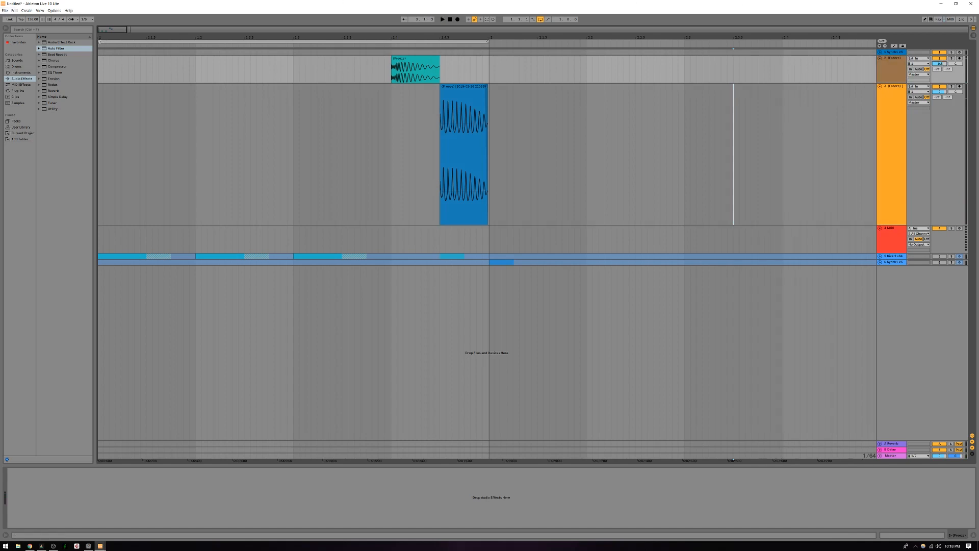
{"action": "left_click_drag", "start_coordinate": [100, 41], "coordinate": [385, 38]}
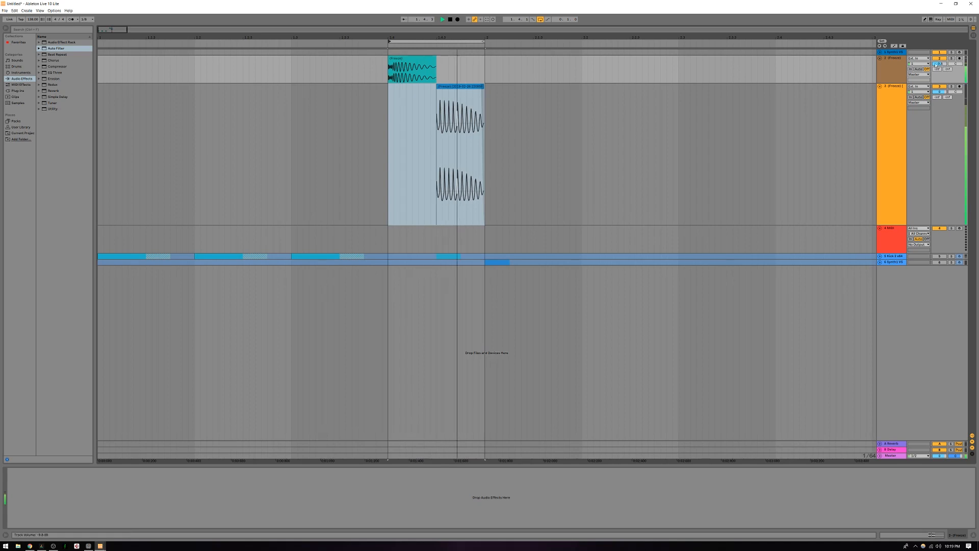
{"action": "left_click_drag", "start_coordinate": [939, 64], "coordinate": [939, 57]}
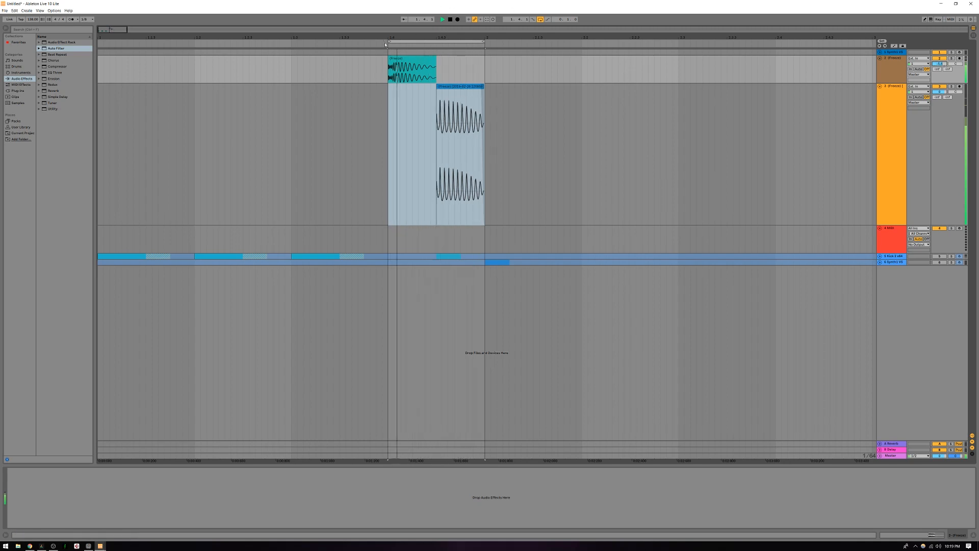
{"action": "key", "text": "space"}
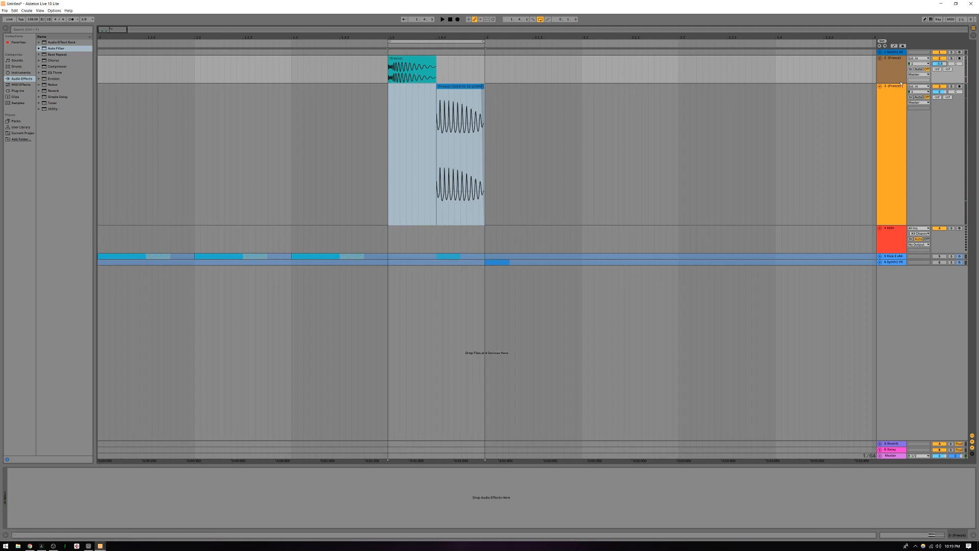
Make the kick audio track taller and shape a very short fade-out at the kick clip's end while the loop plays.
{"action": "left_click_drag", "start_coordinate": [899, 81], "coordinate": [899, 153]}
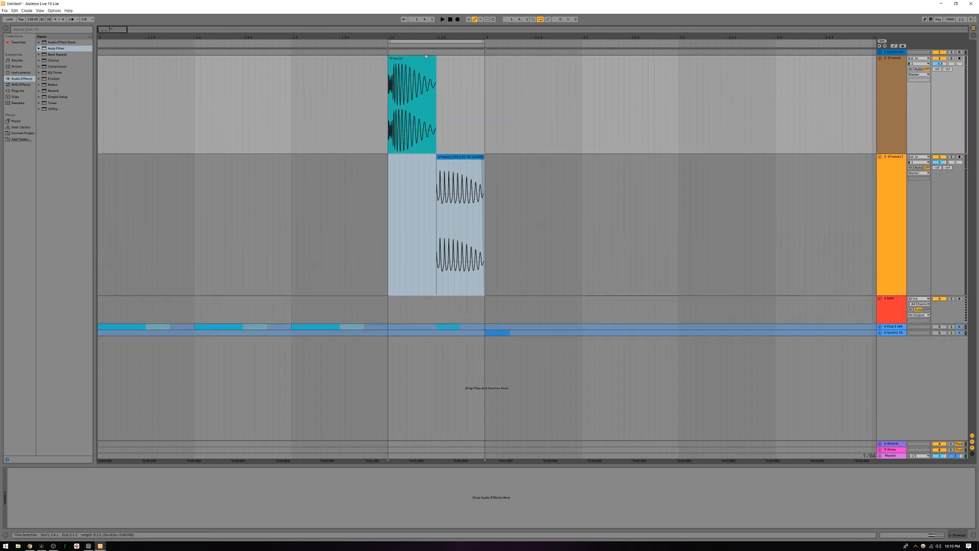
{"action": "left_click_drag", "start_coordinate": [392, 34], "coordinate": [657, 82]}
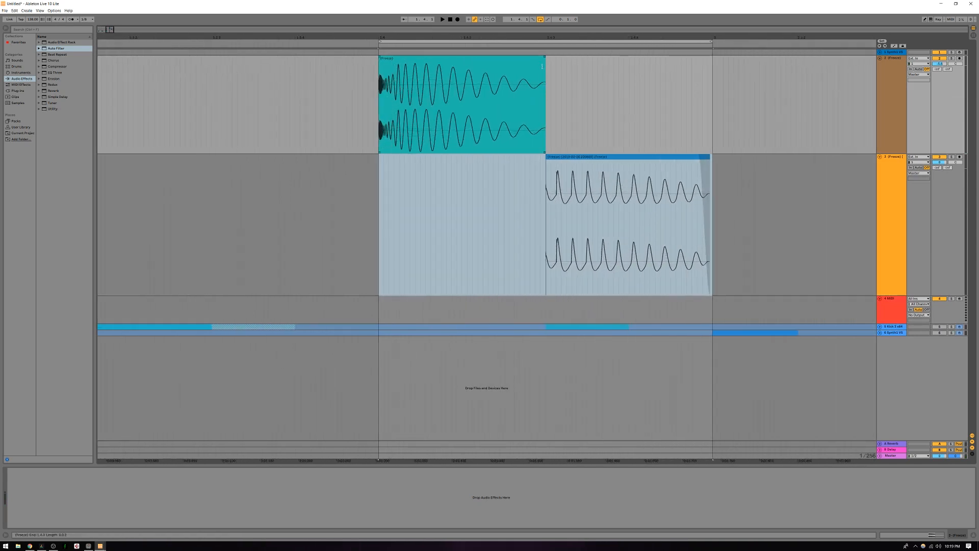
{"action": "left_click_drag", "start_coordinate": [540, 37], "coordinate": [540, 64]}
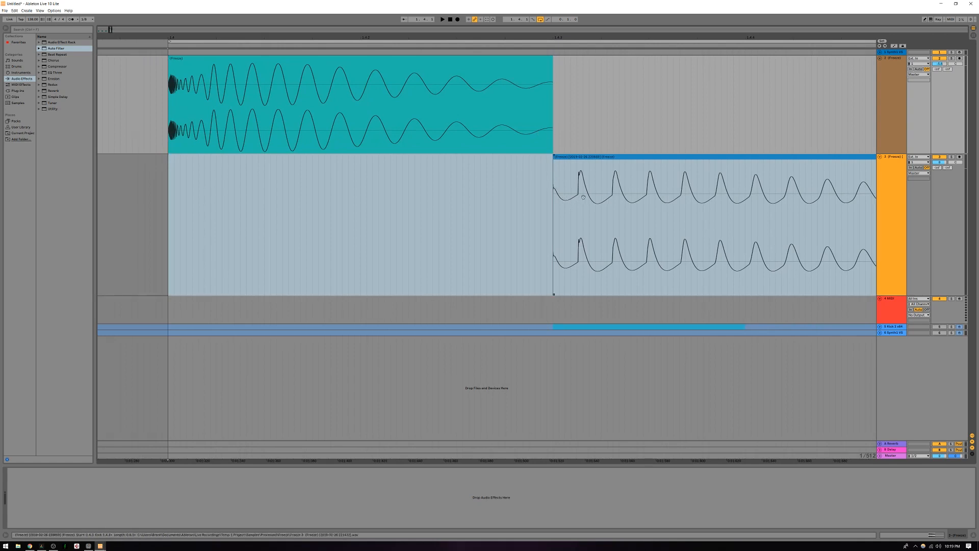
{"action": "left_click", "coordinate": [552, 57]}
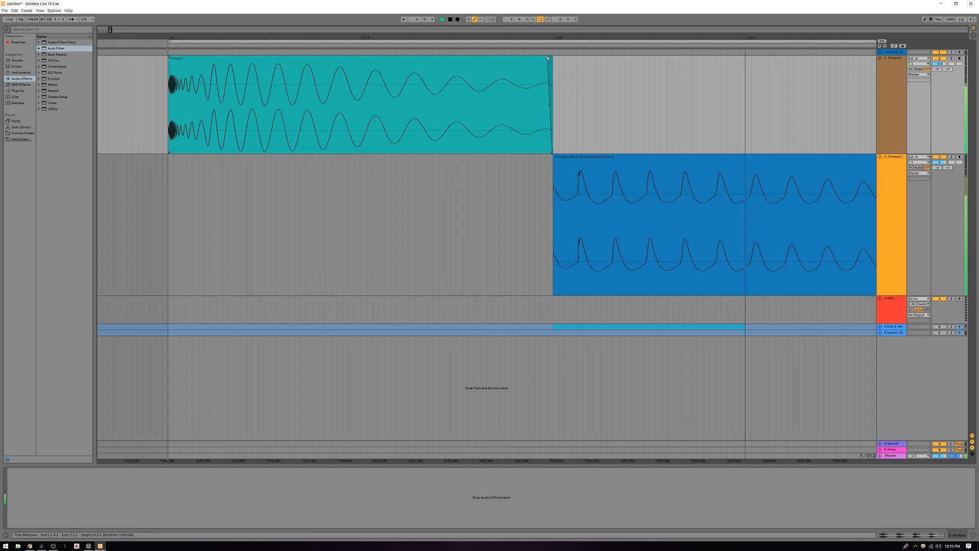
{"action": "mouse_move", "coordinate": [544, 58]}
{"action": "left_mouse_down"}
{"action": "mouse_move", "coordinate": [562, 59]}
{"action": "mouse_move", "coordinate": [548, 63]}
{"action": "left_mouse_up"}
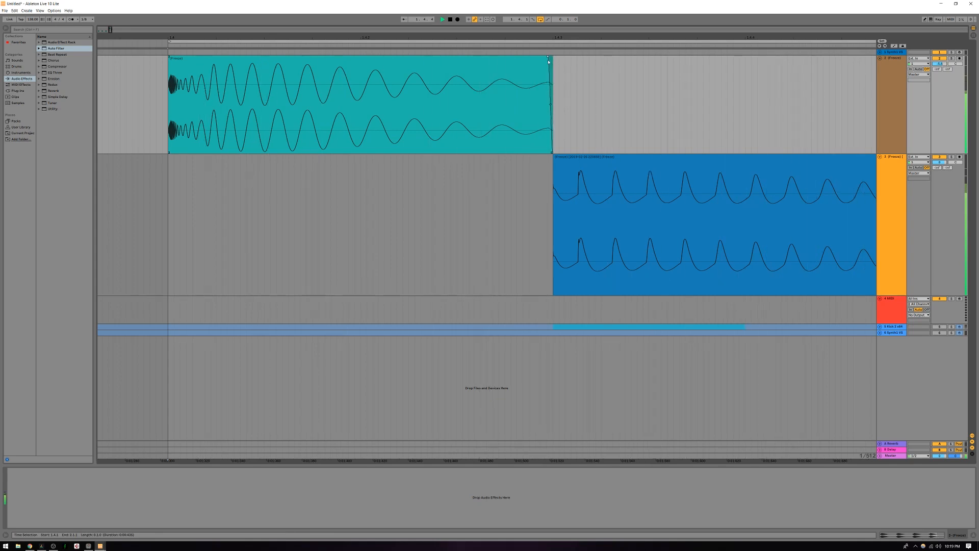
{"action": "mouse_move", "coordinate": [549, 62]}
{"action": "left_mouse_down"}
{"action": "mouse_move", "coordinate": [444, 69]}
{"action": "mouse_move", "coordinate": [585, 72]}
{"action": "mouse_move", "coordinate": [545, 76]}
{"action": "left_mouse_up"}
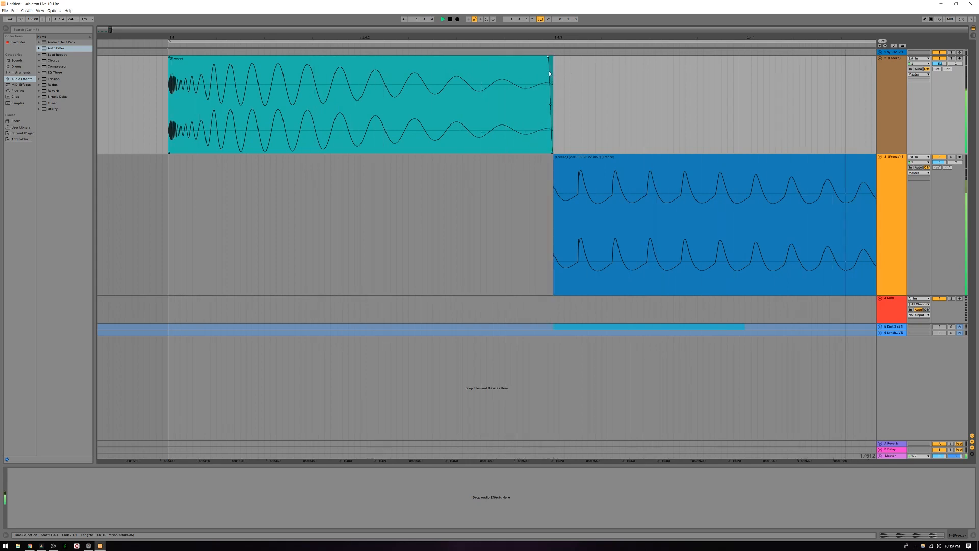
{"action": "left_click_drag", "start_coordinate": [549, 74], "coordinate": [551, 72]}
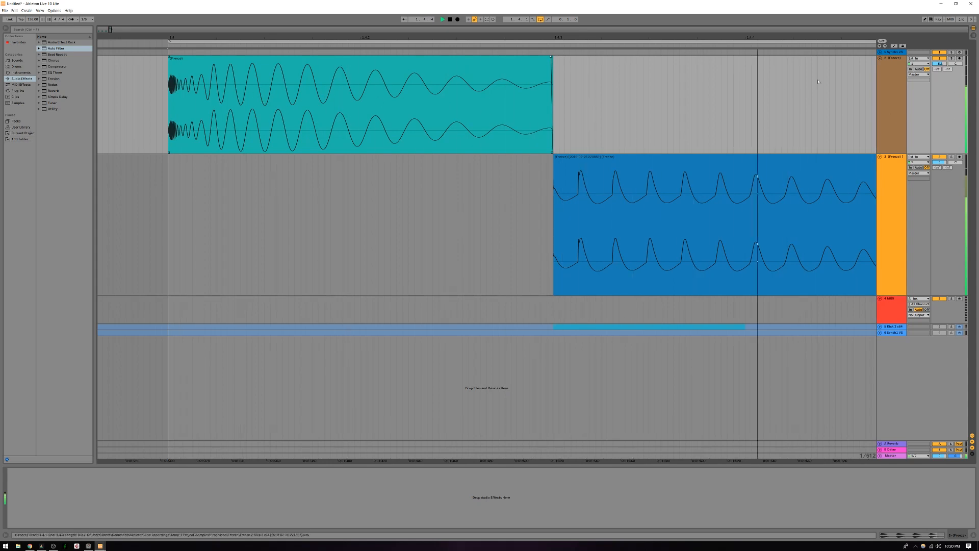
{"action": "left_click", "coordinate": [681, 110]}
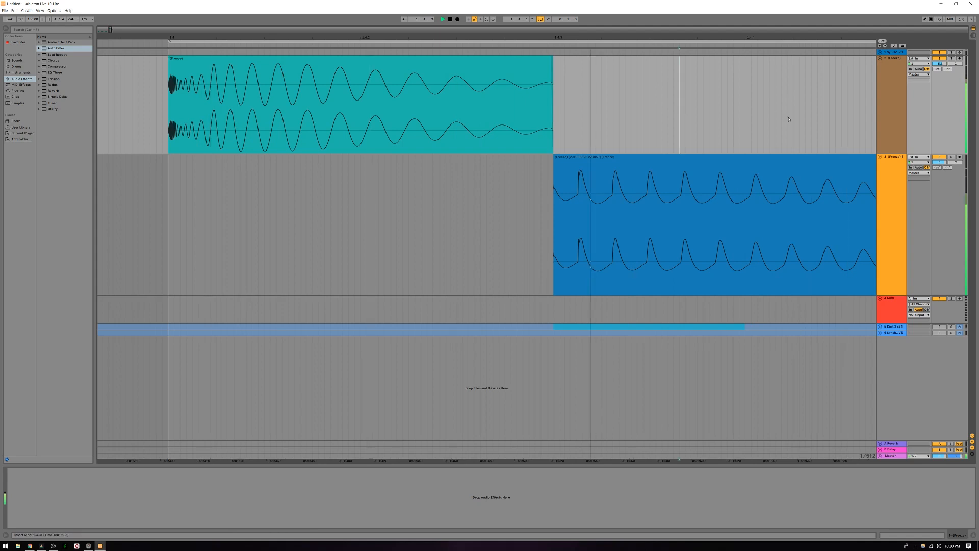
{"action": "key", "text": "space"}
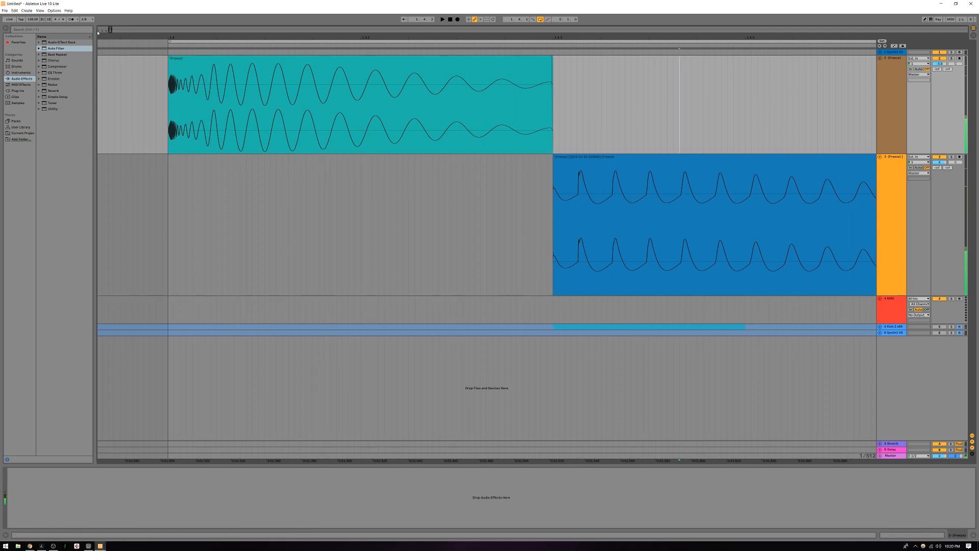
Play the loop again, set the global quantization to 1/4, and stop playback.
{"action": "left_click_drag", "start_coordinate": [112, 30], "coordinate": [285, 39]}
{"action": "left_click", "coordinate": [104, 44]}
{"action": "left_click", "coordinate": [104, 44]}
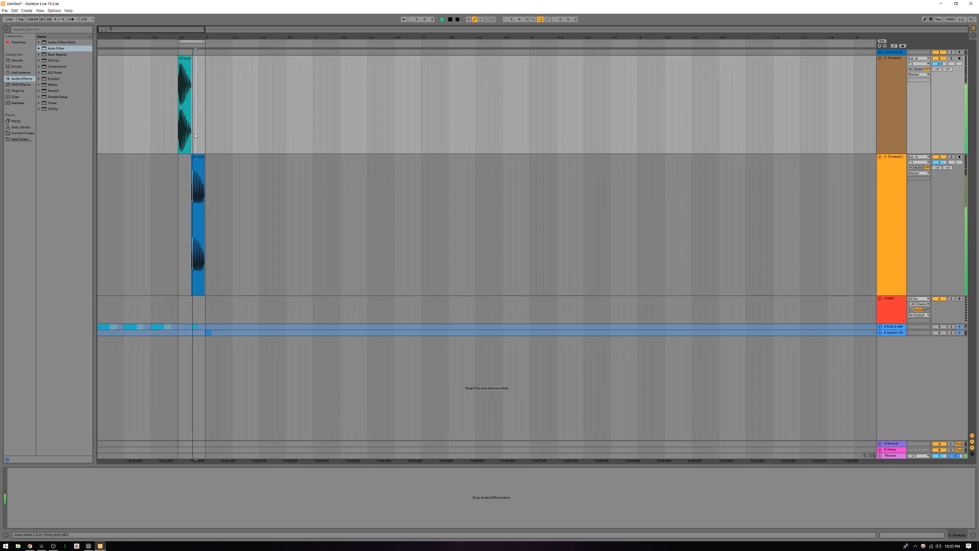
{"action": "left_click", "coordinate": [85, 19]}
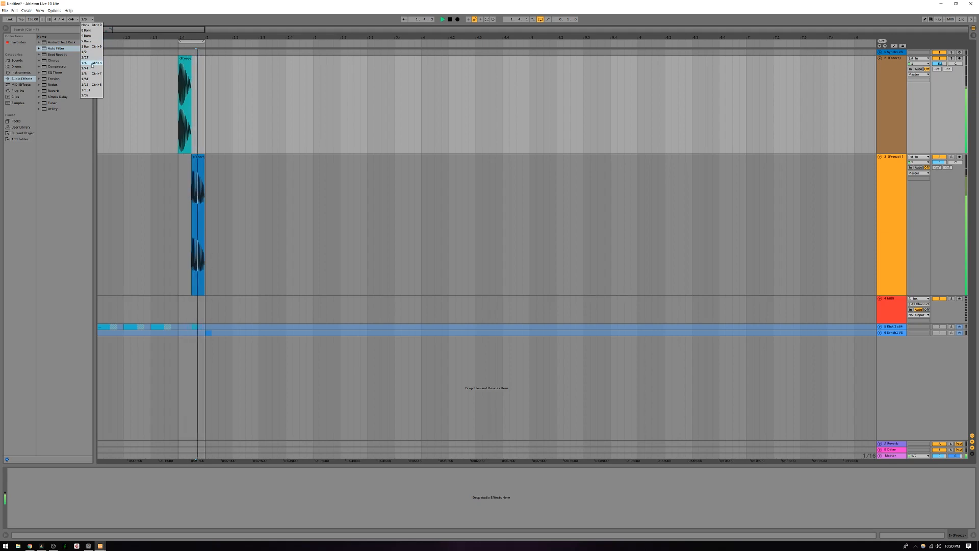
{"action": "left_click", "coordinate": [85, 63]}
{"action": "key", "text": "space"}
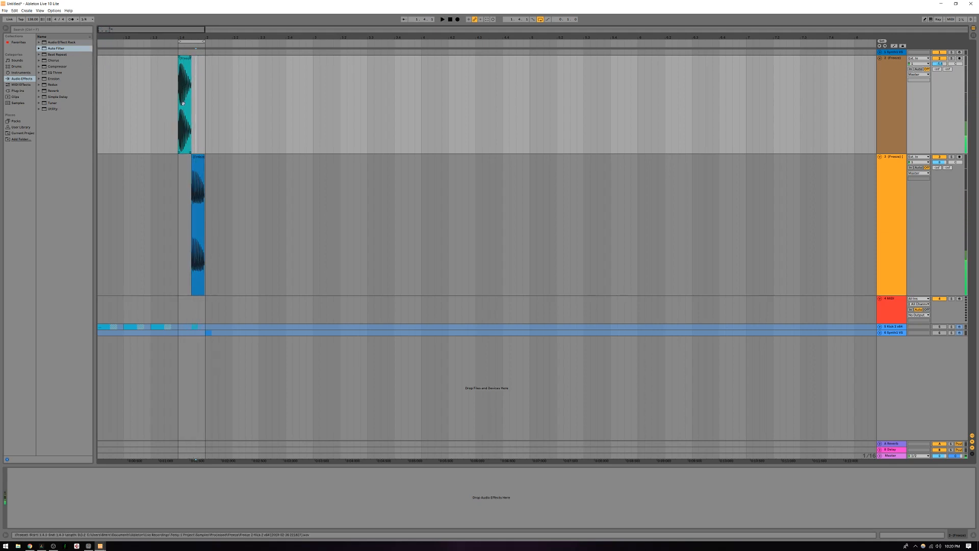
Copy the kick clip onto the first three beats of bar 1 and loop the whole bar.
{"action": "mouse_move", "coordinate": [186, 88]}
{"action": "left_mouse_down"}
{"action": "mouse_move", "coordinate": [93, 101]}
{"action": "mouse_move", "coordinate": [186, 98]}
{"action": "left_mouse_up"}
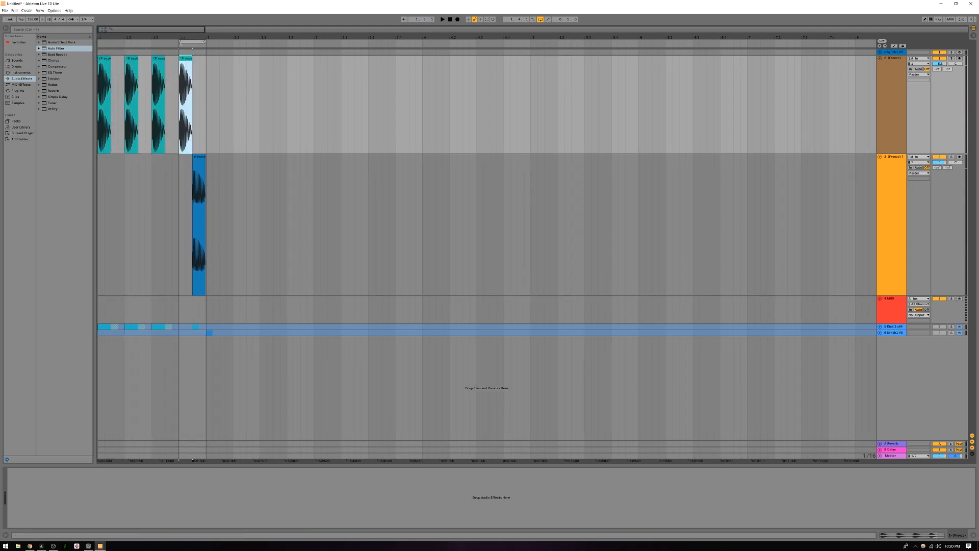
{"action": "left_click_drag", "start_coordinate": [65, 51], "coordinate": [65, 50]}
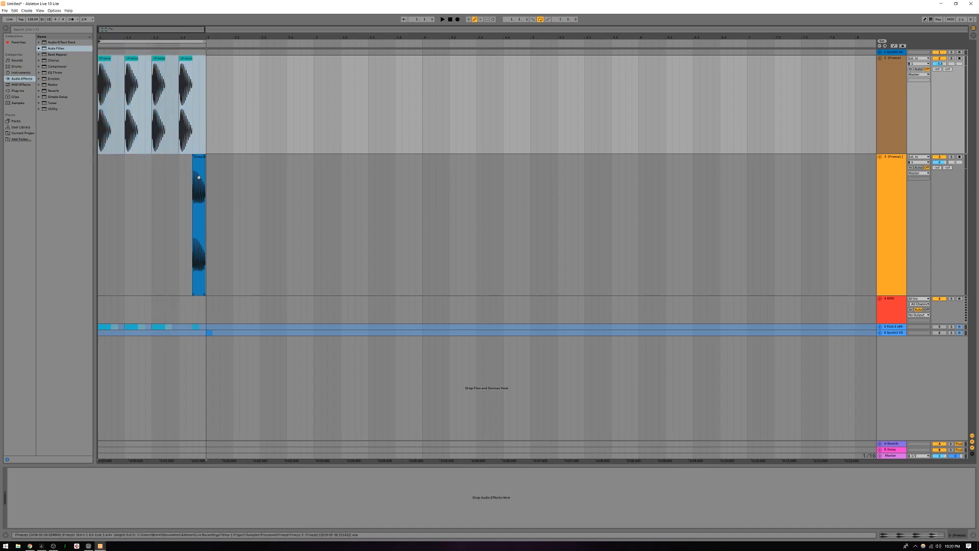
{"action": "left_click_drag", "start_coordinate": [198, 177], "coordinate": [125, 179]}
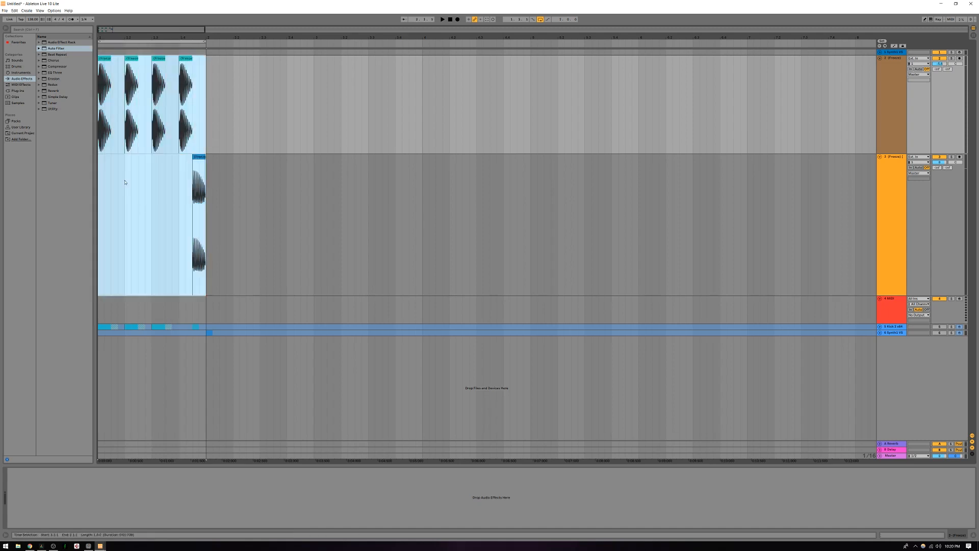
{"action": "left_click", "coordinate": [281, 185]}
Copy the bass clip onto the other three offbeats of bar 1 and play the kick and bass loop.
{"action": "left_click", "coordinate": [199, 172]}
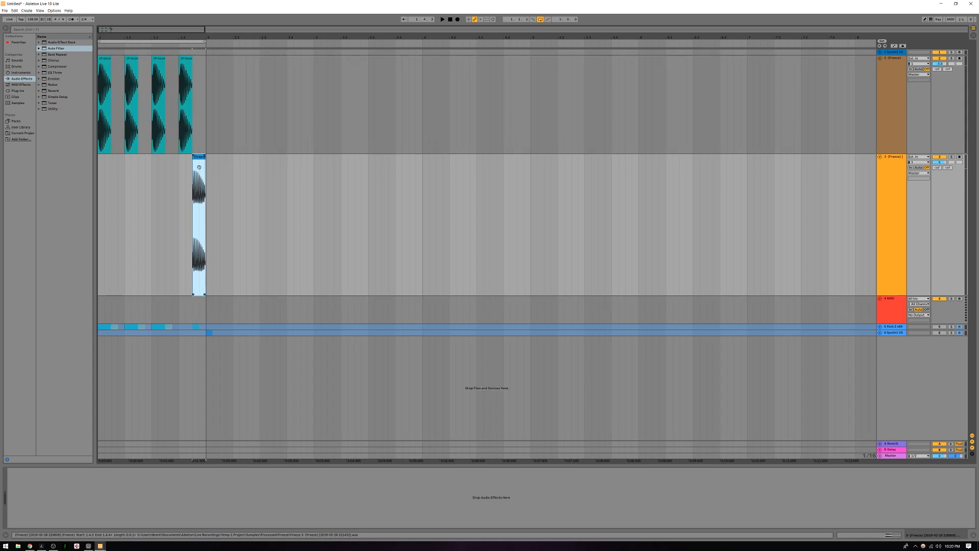
{"action": "left_click_drag", "start_coordinate": [151, 169], "coordinate": [119, 162]}
{"action": "left_click_drag", "start_coordinate": [119, 158], "coordinate": [169, 167]}
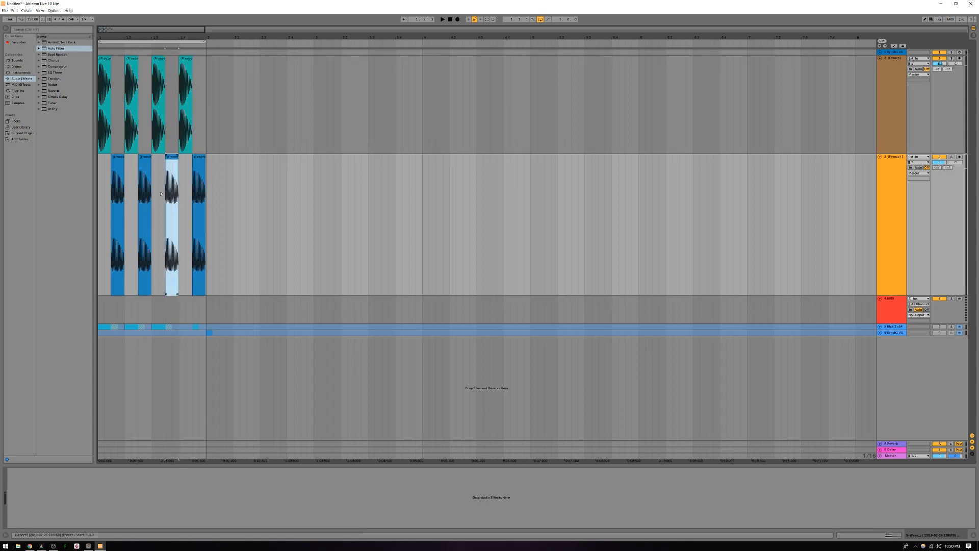
{"action": "key", "text": "space"}
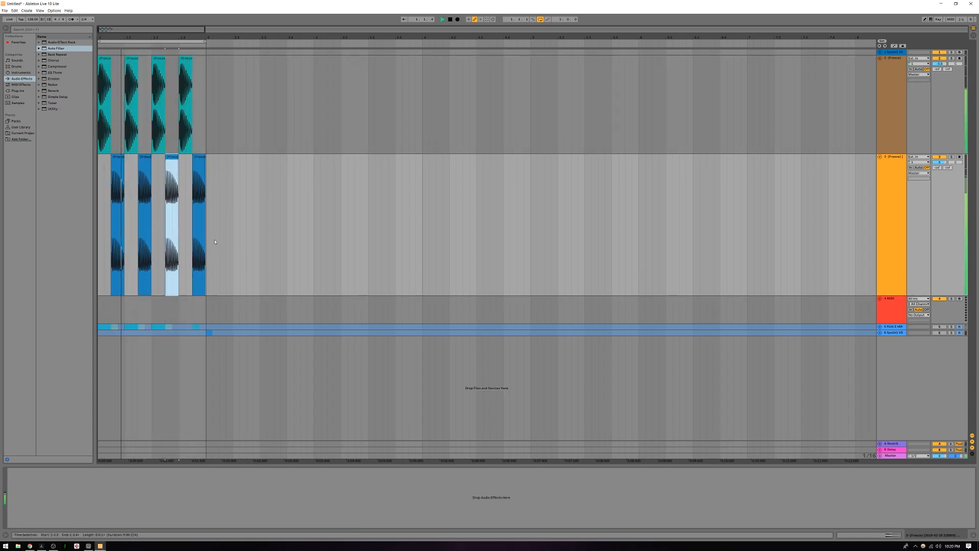
{"action": "key", "text": "space"}
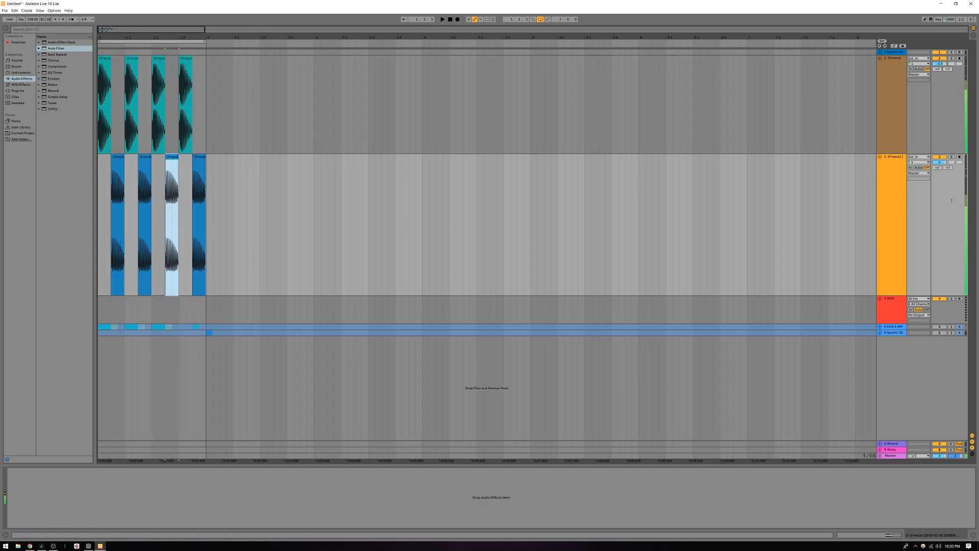
Load the Simpler instrument onto the empty MIDI track below the bass audio track.
{"action": "left_click", "coordinate": [949, 193]}
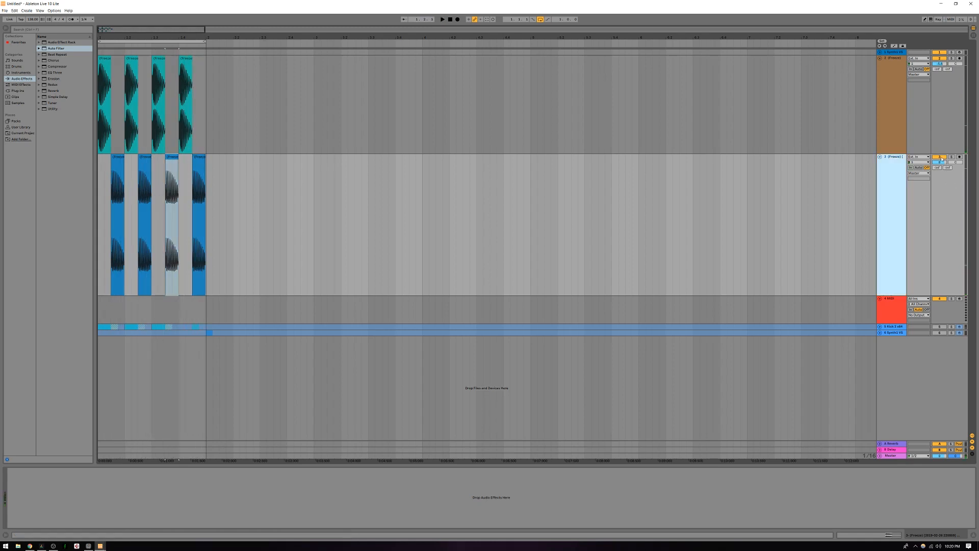
{"action": "left_click", "coordinate": [895, 314]}
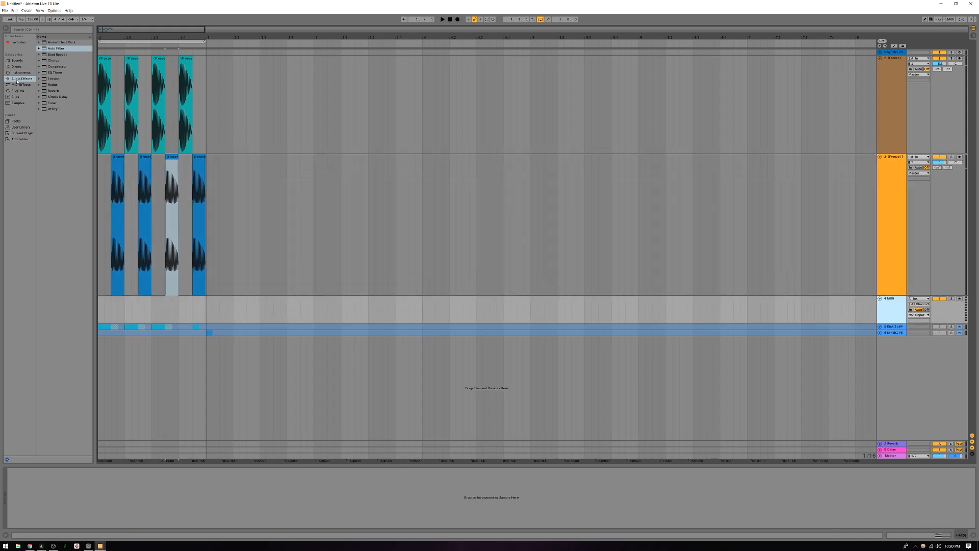
{"action": "left_click", "coordinate": [26, 73]}
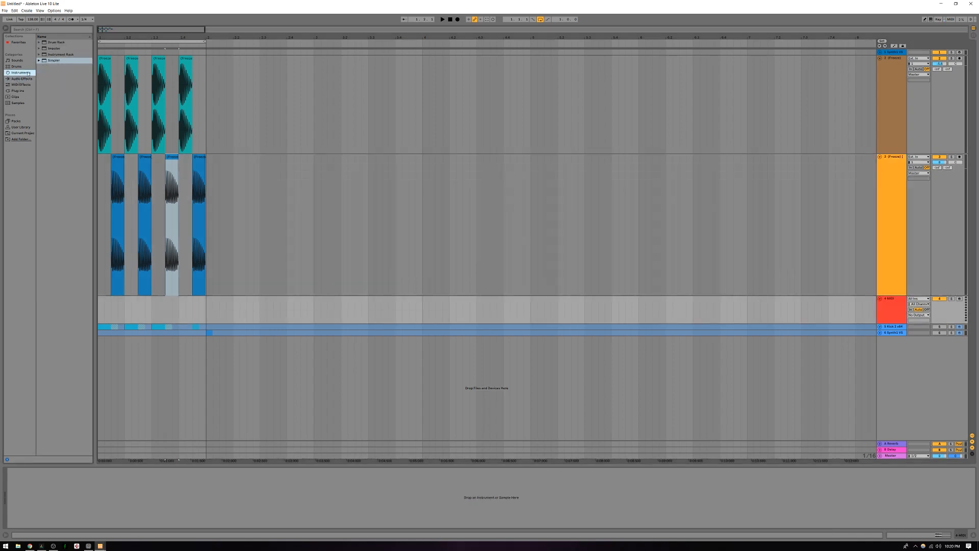
{"action": "left_click", "coordinate": [55, 61]}
{"action": "left_click_drag", "start_coordinate": [180, 304], "coordinate": [179, 304]}
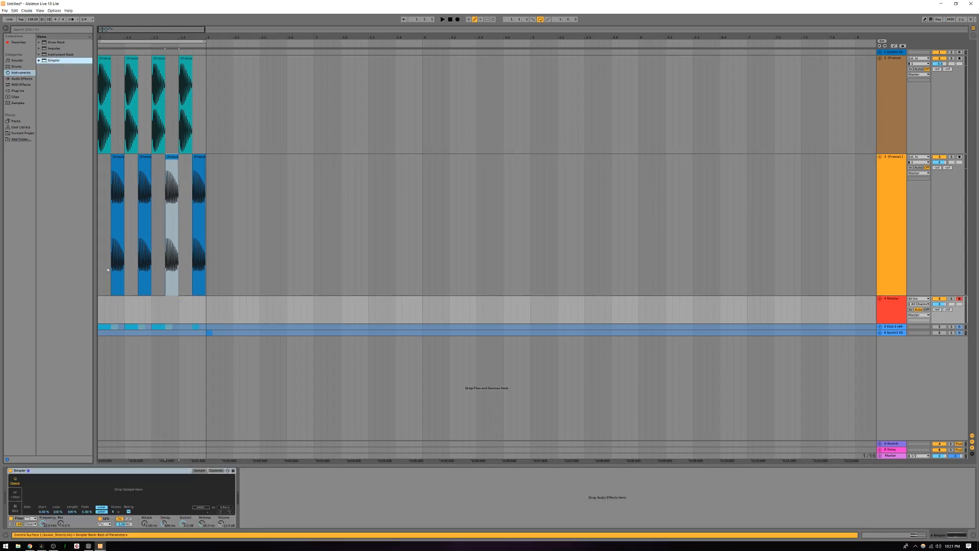
Load the bar's first rendered bass clip into Simpler as its sample.
{"action": "left_click", "coordinate": [116, 232]}
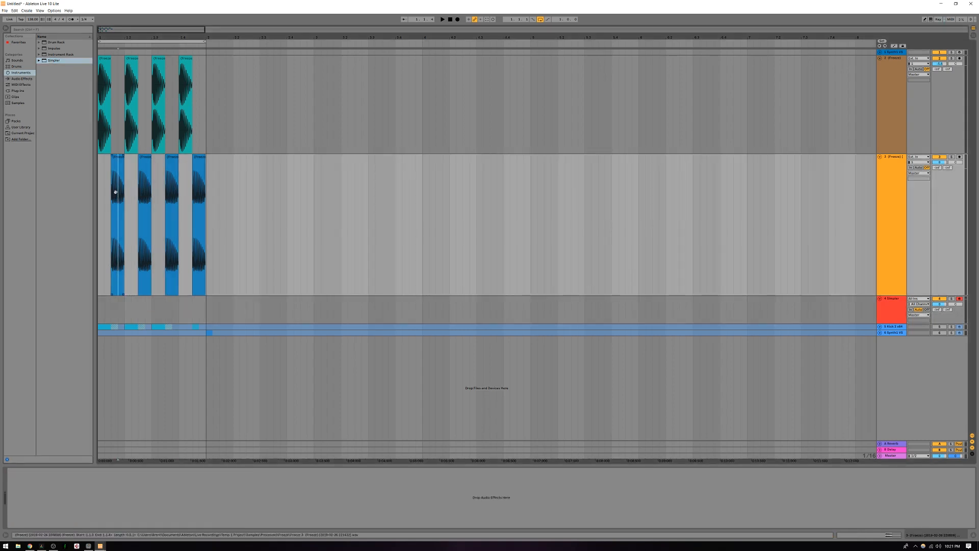
{"action": "key", "text": "Down"}
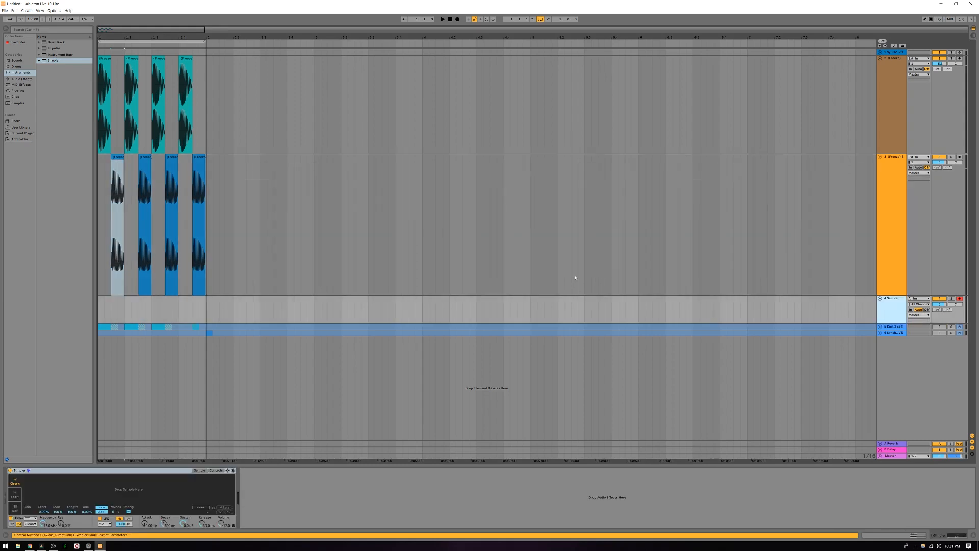
{"action": "left_click_drag", "start_coordinate": [117, 157], "coordinate": [88, 490]}
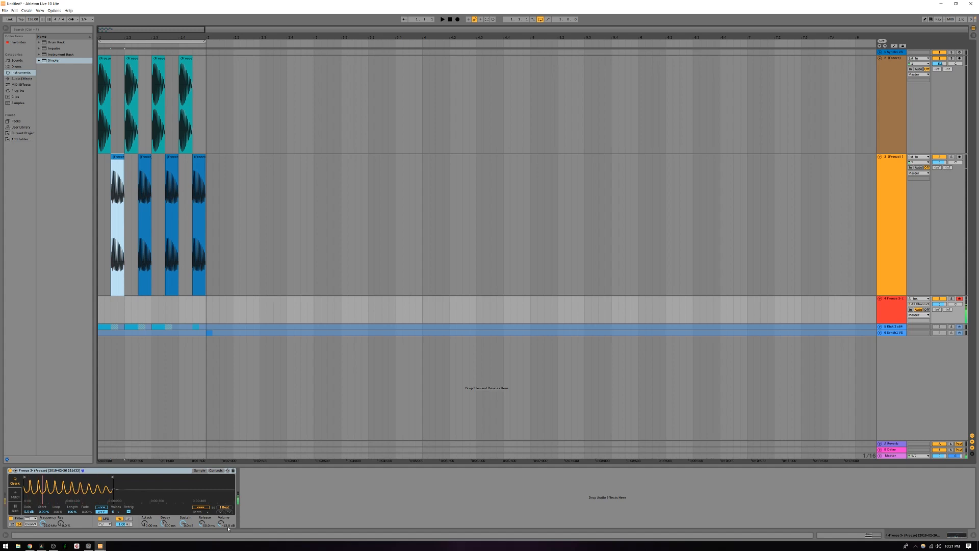
Set Simpler's volume to 0.00 dB.
{"action": "mouse_move", "coordinate": [221, 523]}
{"action": "left_mouse_down"}
{"action": "mouse_move", "coordinate": [222, 510]}
{"action": "mouse_move", "coordinate": [221, 524]}
{"action": "left_mouse_up"}
{"action": "key", "text": "Delete"}
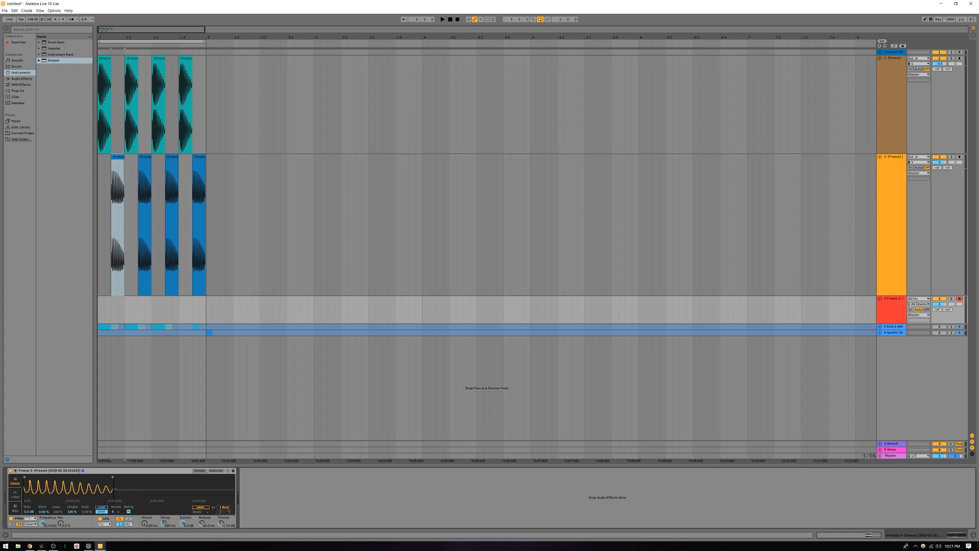
{"action": "left_click_drag", "start_coordinate": [221, 523], "coordinate": [221, 523]}
{"action": "left_click_drag", "start_coordinate": [221, 524], "coordinate": [222, 525]}
Shorten Simpler's decay to its minimum and limit the instrument to 1 voice.
{"action": "left_click_drag", "start_coordinate": [166, 525], "coordinate": [166, 550]}
{"action": "left_click", "coordinate": [116, 511]}
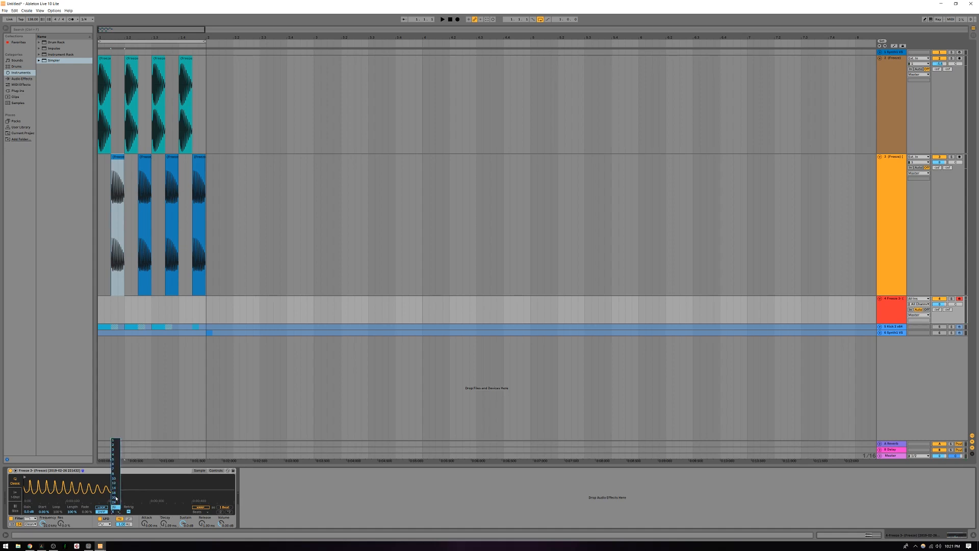
{"action": "left_click", "coordinate": [115, 440]}
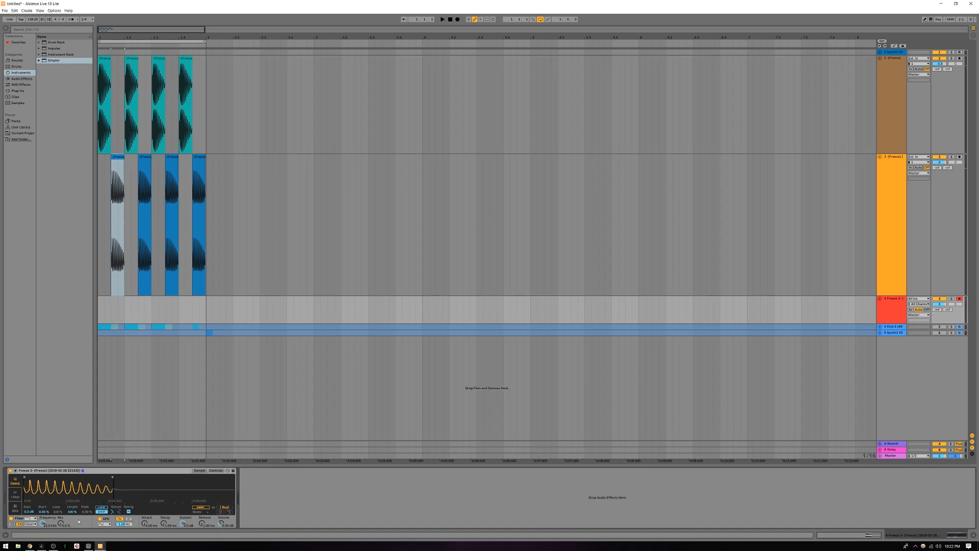
Try Simpler's 1-Shot mode, return to Classic mode, and switch off the LFO and the filter.
{"action": "left_click", "coordinate": [15, 494]}
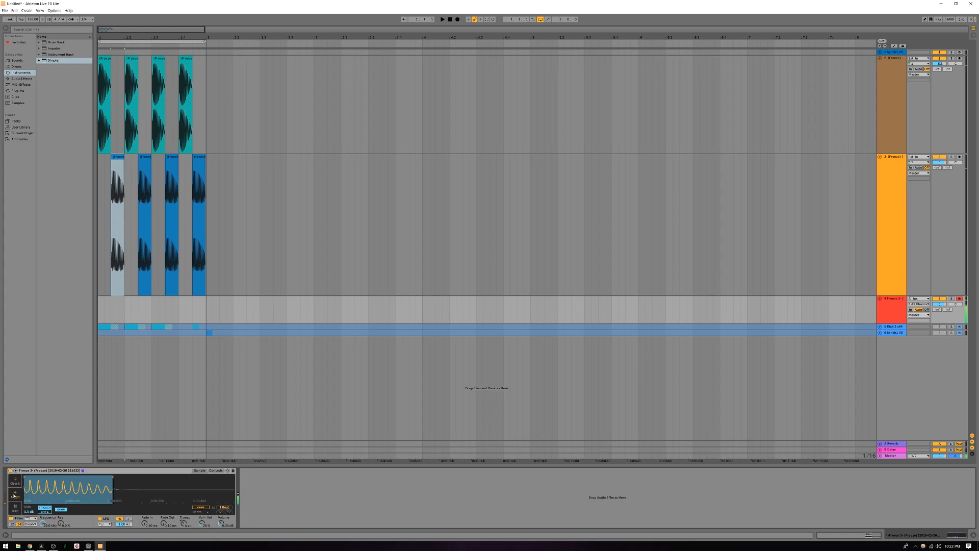
{"action": "left_click", "coordinate": [15, 479]}
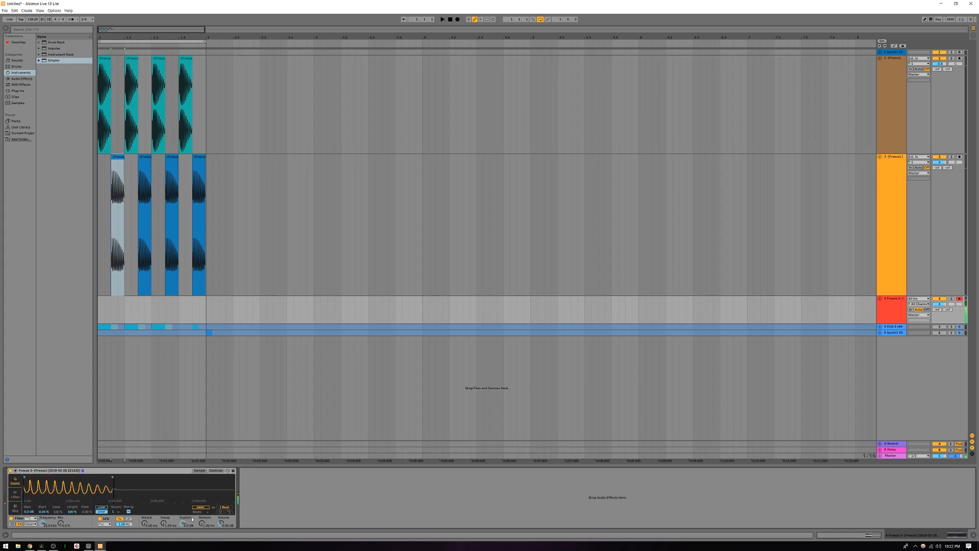
{"action": "left_click", "coordinate": [100, 518]}
{"action": "left_click", "coordinate": [11, 518]}
{"action": "left_click", "coordinate": [51, 494]}
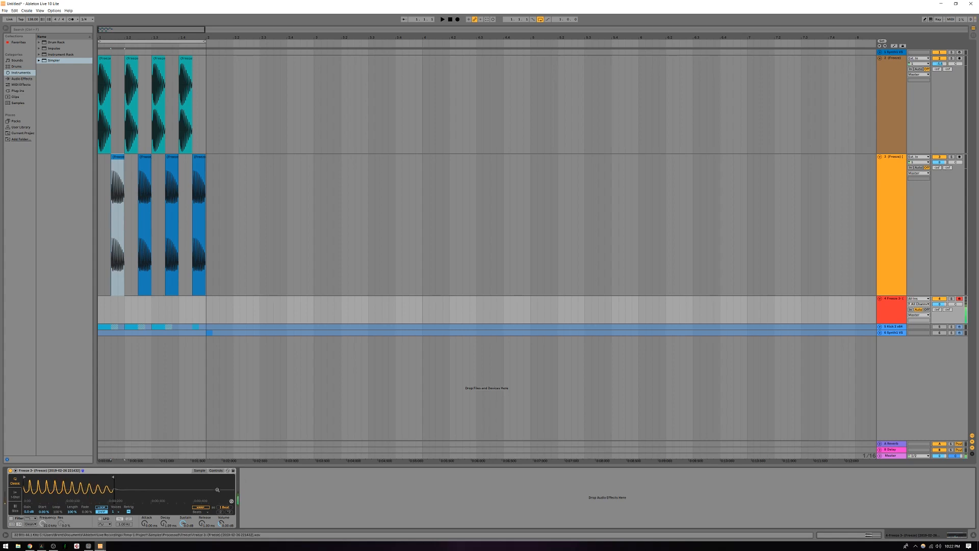
Adjust Simpler's transposition in its detailed controls, return to the sample view, and switch the filter back on.
{"action": "left_click", "coordinate": [218, 470]}
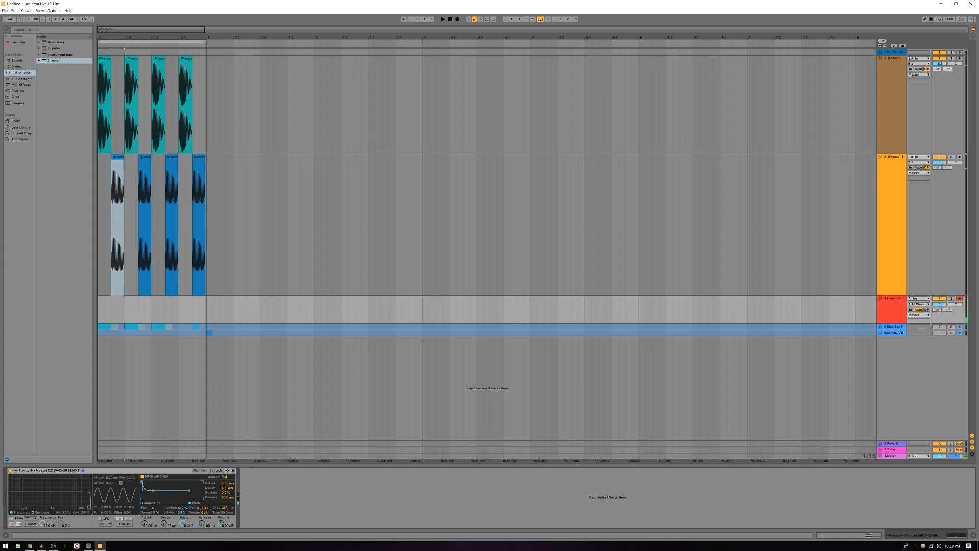
{"action": "left_click_drag", "start_coordinate": [207, 511], "coordinate": [207, 510]}
{"action": "left_click", "coordinate": [200, 471]}
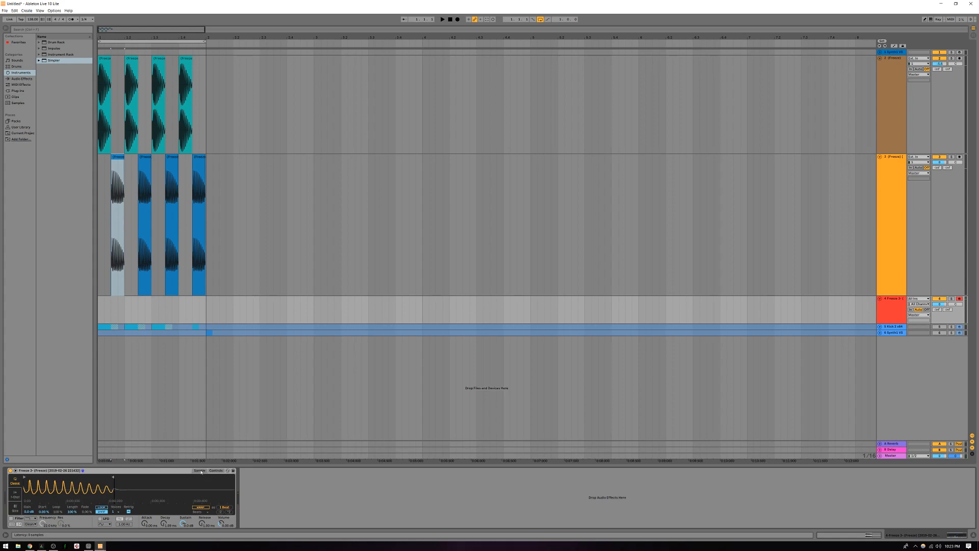
{"action": "left_click", "coordinate": [14, 519]}
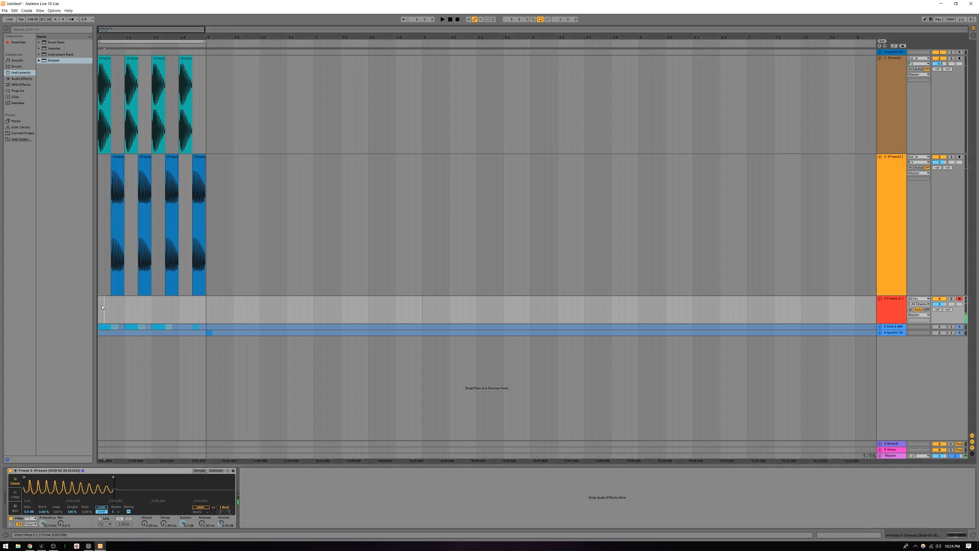
Create an empty MIDI clip spanning bar 1 on the Simpler track and open it for note editing.
{"action": "left_click_drag", "start_coordinate": [102, 307], "coordinate": [165, 307]}
{"action": "left_click", "coordinate": [203, 305], "text": "shift"}
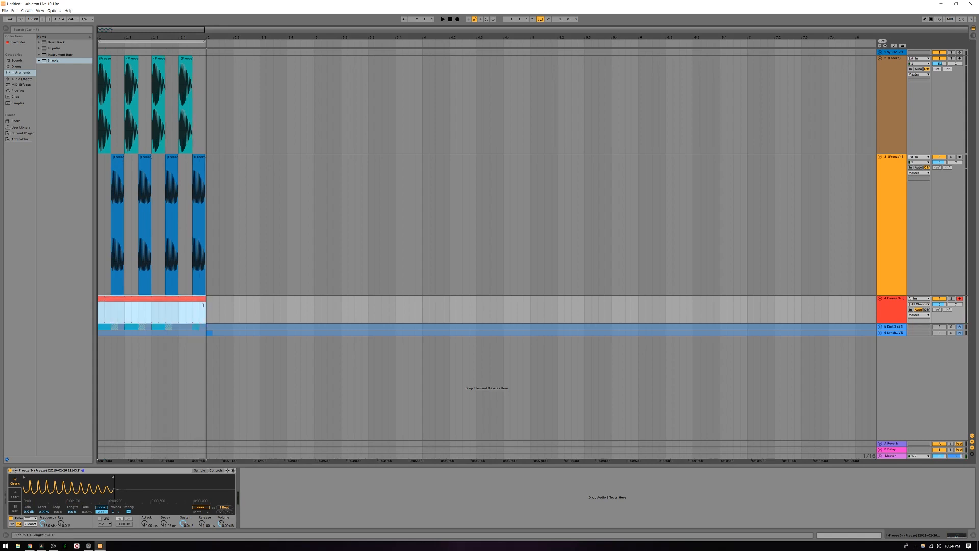
{"action": "double_click", "coordinate": [171, 307]}
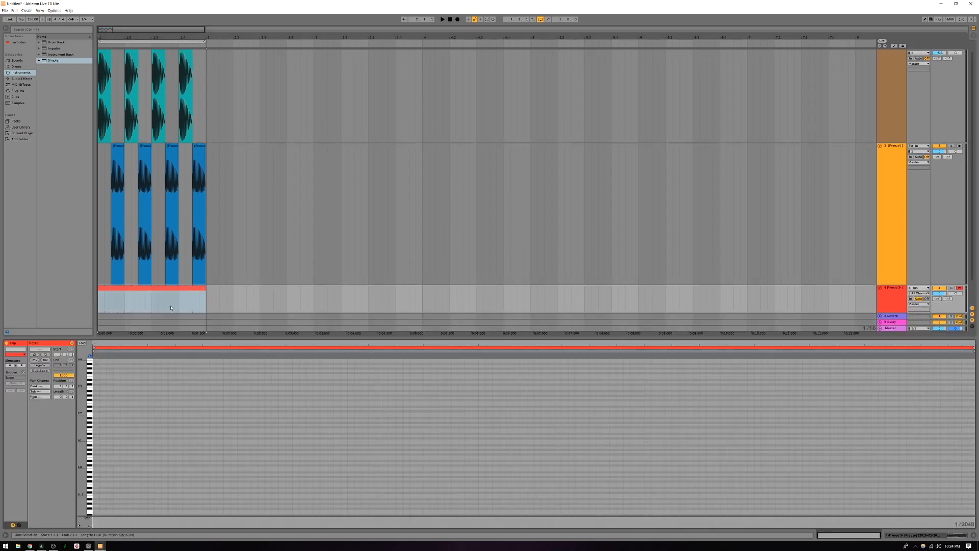
{"action": "left_click_drag", "start_coordinate": [82, 425], "coordinate": [103, 426]}
{"action": "left_click", "coordinate": [88, 418]}
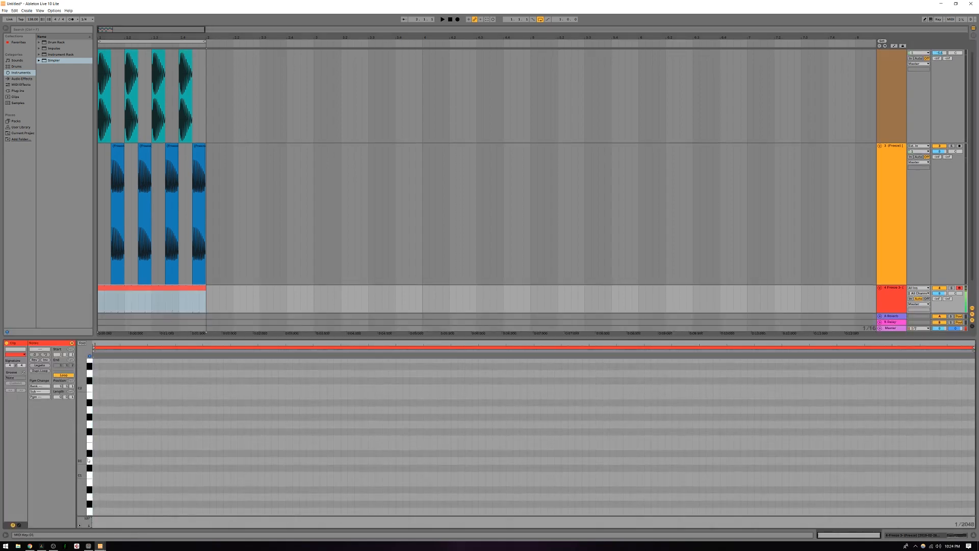
Set the note editor's grid to a fixed 1/16.
{"action": "scroll", "coordinate": [88, 460], "scroll_direction": "up", "scroll_amount": 3}
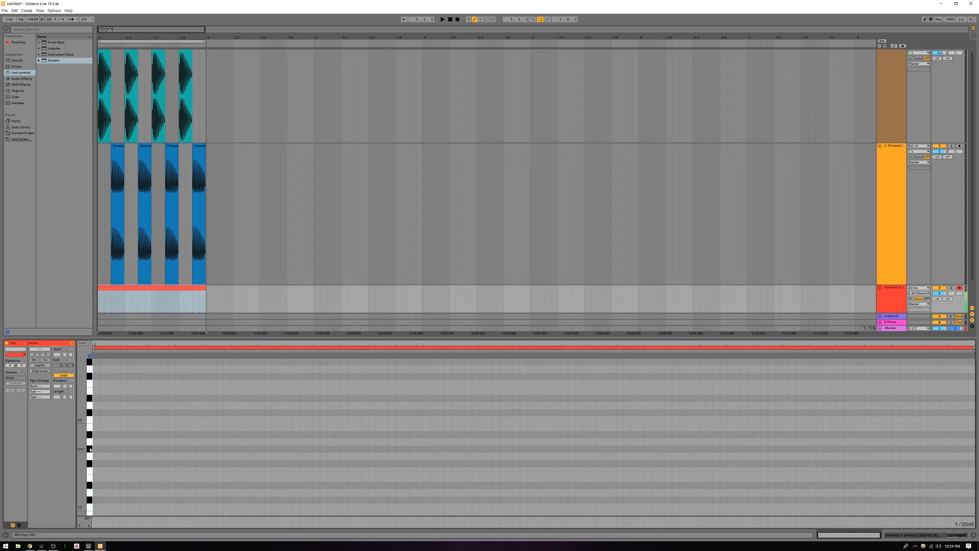
{"action": "scroll", "coordinate": [90, 451], "scroll_direction": "up", "scroll_amount": 9}
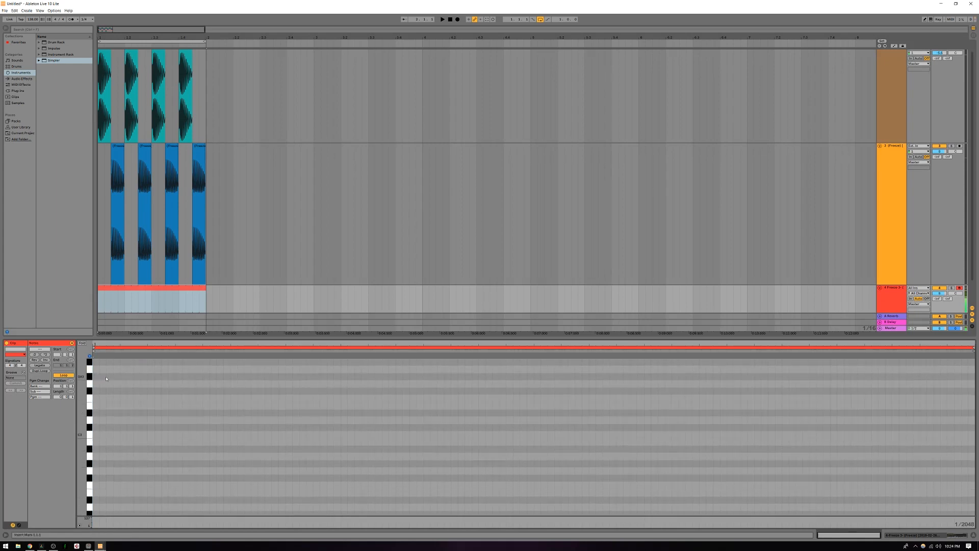
{"action": "right_click", "coordinate": [170, 408]}
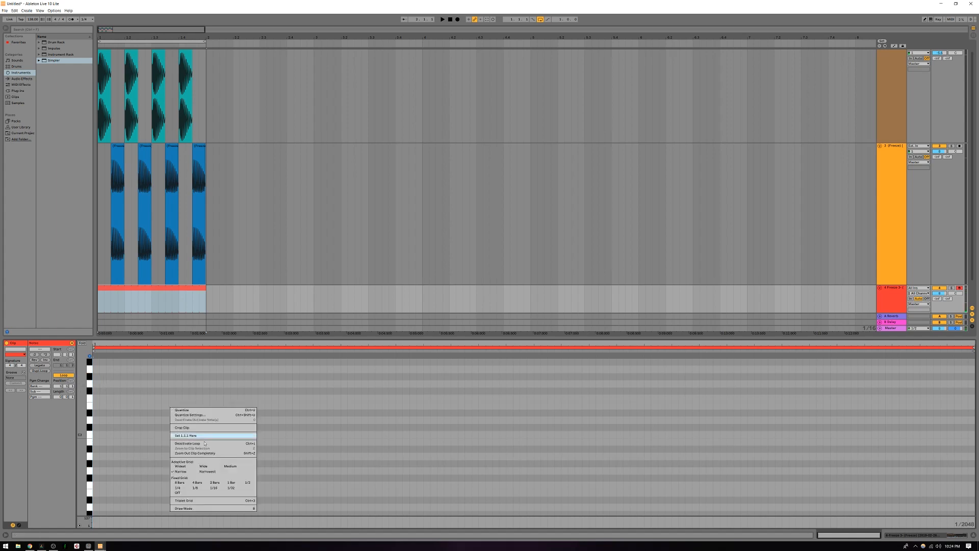
{"action": "left_click", "coordinate": [213, 489]}
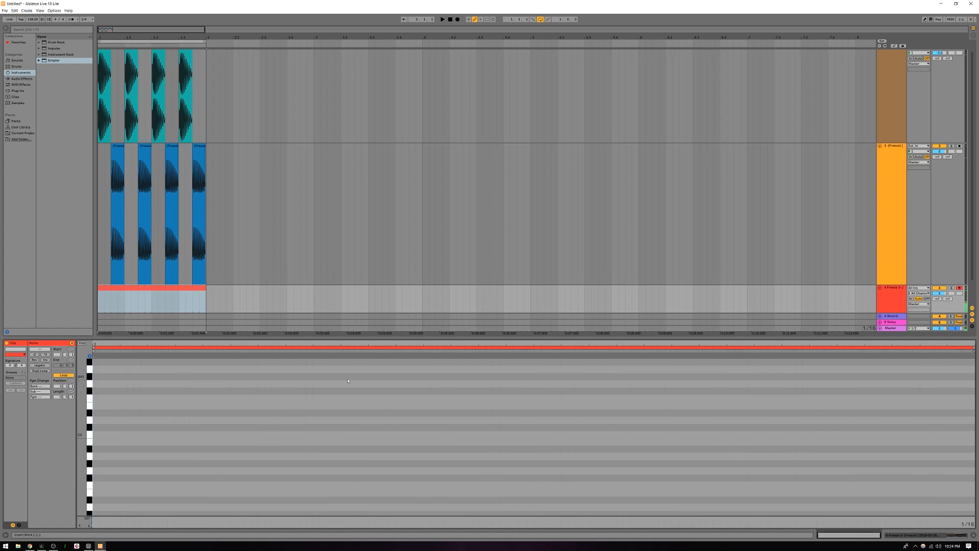
Turn off looping for the red MIDI clip and extend the clip to one full bar.
{"action": "left_click", "coordinate": [359, 343]}
{"action": "left_click_drag", "start_coordinate": [359, 343], "coordinate": [358, 403]}
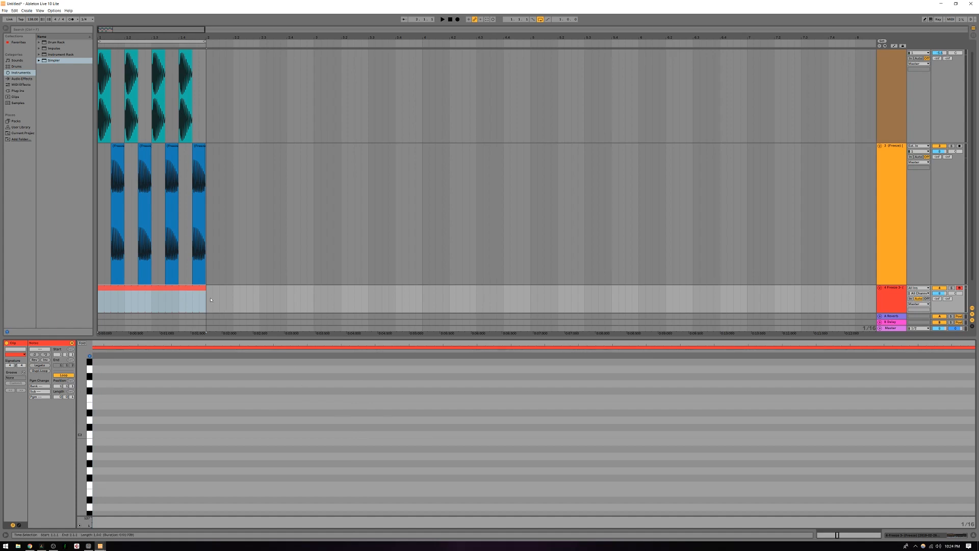
{"action": "left_click", "coordinate": [179, 289]}
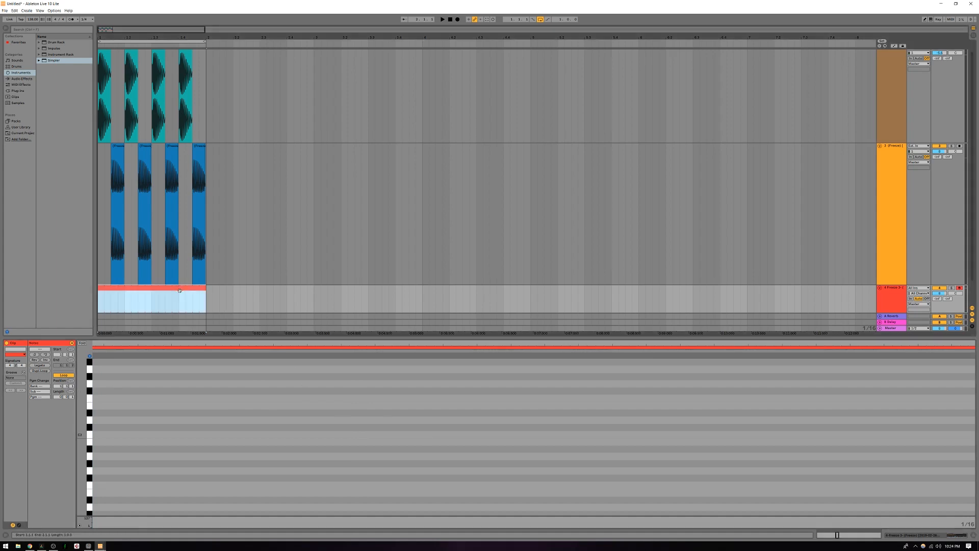
{"action": "left_click", "coordinate": [64, 375]}
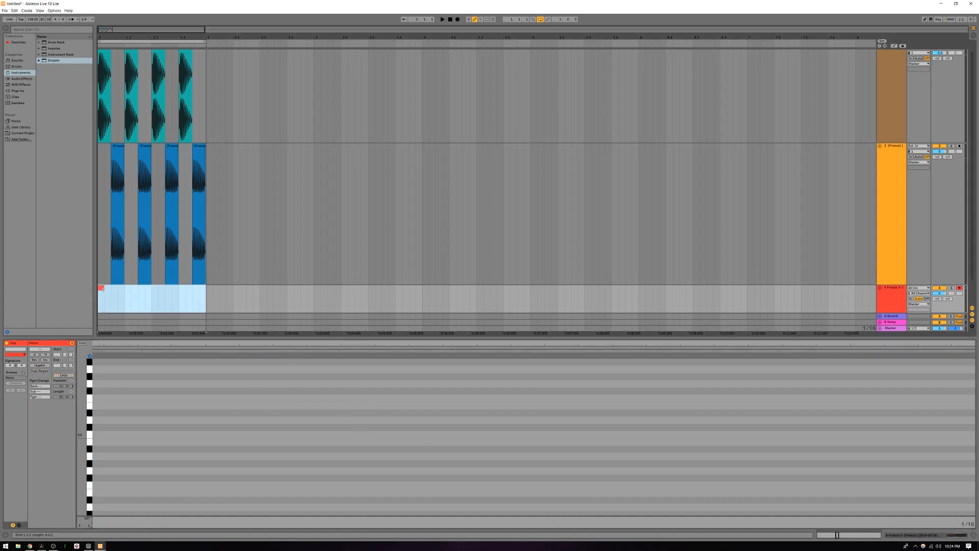
{"action": "mouse_move", "coordinate": [207, 293]}
{"action": "left_mouse_down"}
{"action": "mouse_move", "coordinate": [224, 293]}
{"action": "mouse_move", "coordinate": [206, 296]}
{"action": "left_mouse_up"}
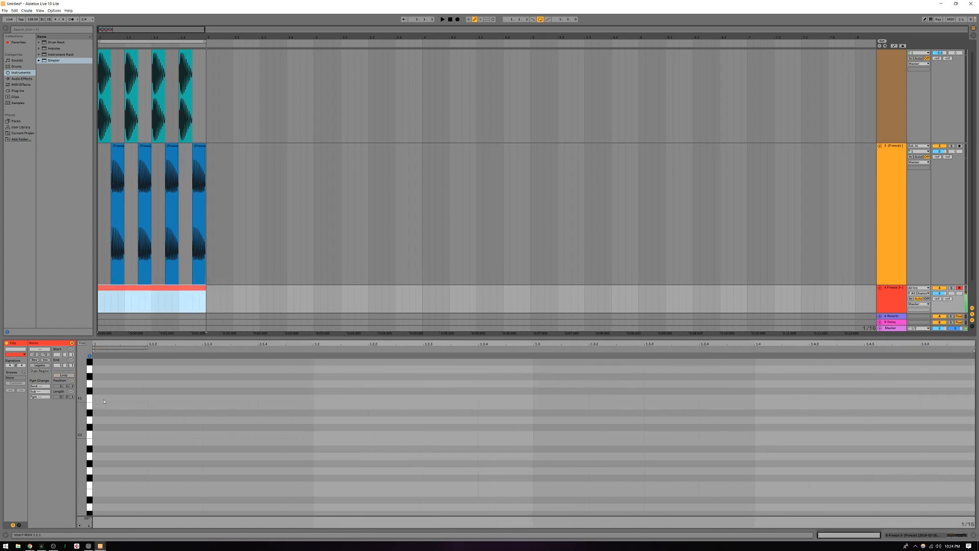
Insert a 1/16 note at 1.1.2 in the clip and enlarge the velocity lane.
{"action": "double_click", "coordinate": [103, 378]}
{"action": "left_click_drag", "start_coordinate": [104, 379], "coordinate": [186, 380]}
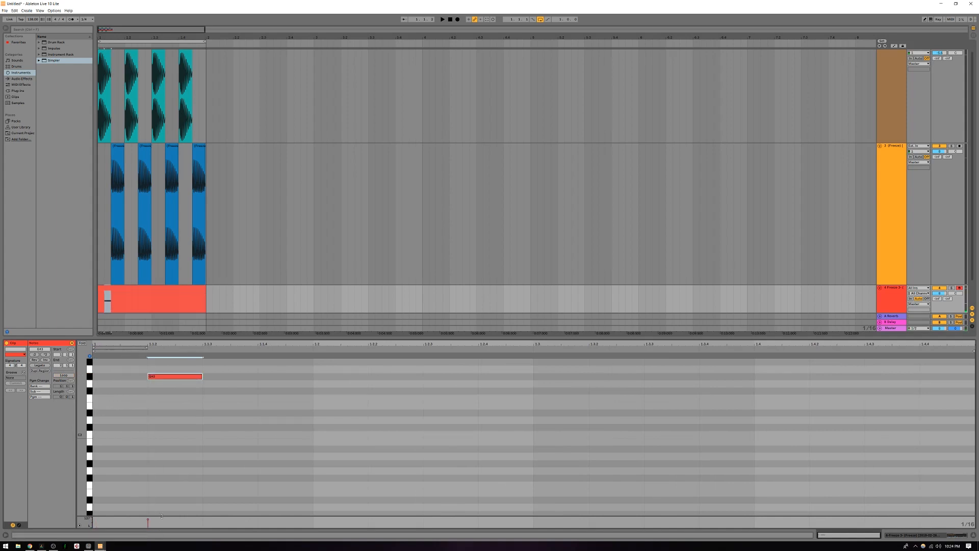
{"action": "left_click_drag", "start_coordinate": [172, 516], "coordinate": [150, 484]}
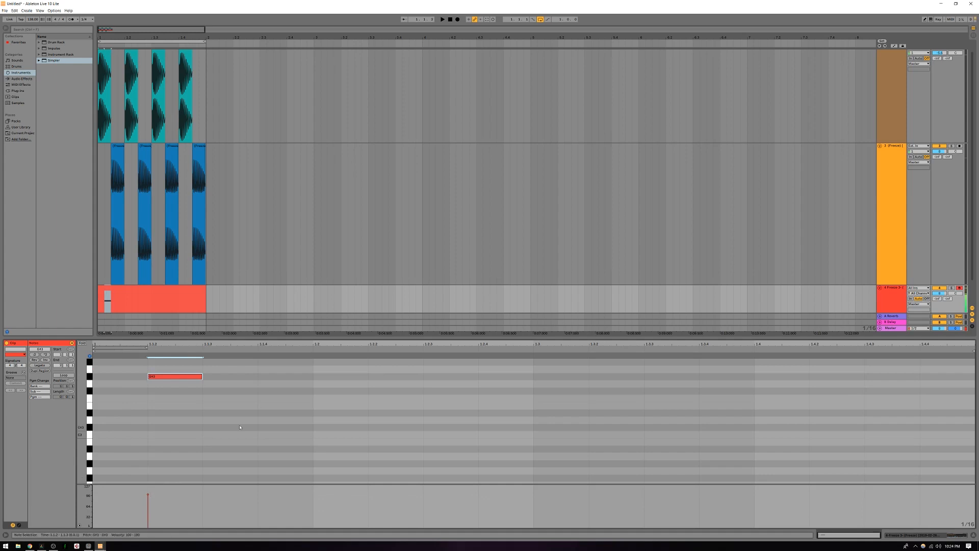
Check the Simpler device on the red track, and reopen the clip's notes.
{"action": "double_click", "coordinate": [890, 288]}
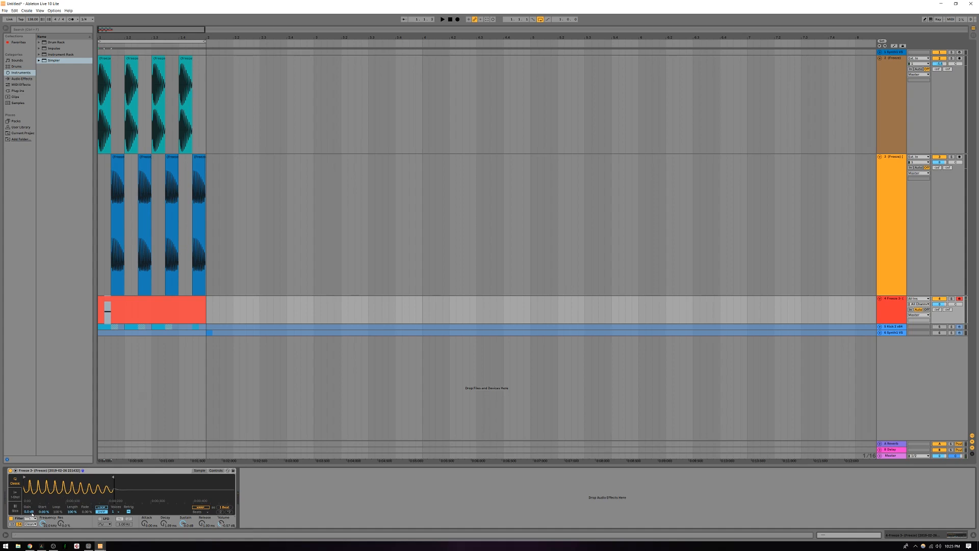
{"action": "left_click", "coordinate": [116, 306]}
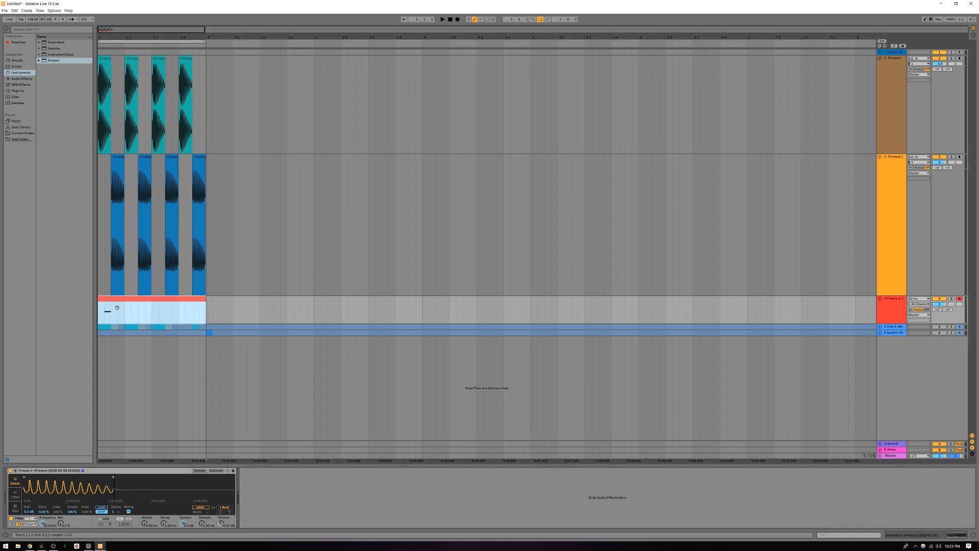
{"action": "double_click", "coordinate": [117, 306]}
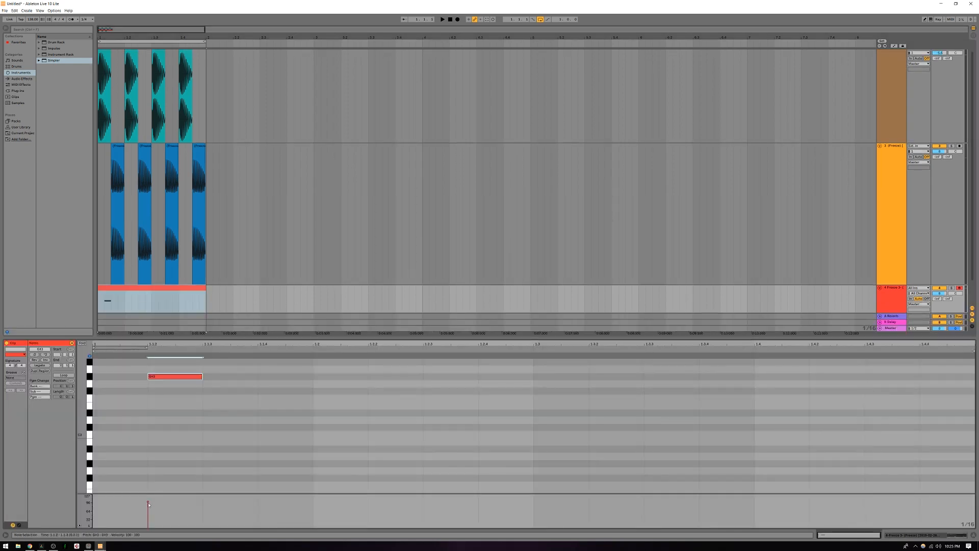
Adjust the first note's velocity and add 1/16 notes of the same pitch at 1.1.3 and 1.1.4.
{"action": "left_click_drag", "start_coordinate": [148, 505], "coordinate": [148, 502]}
{"action": "double_click", "coordinate": [218, 378]}
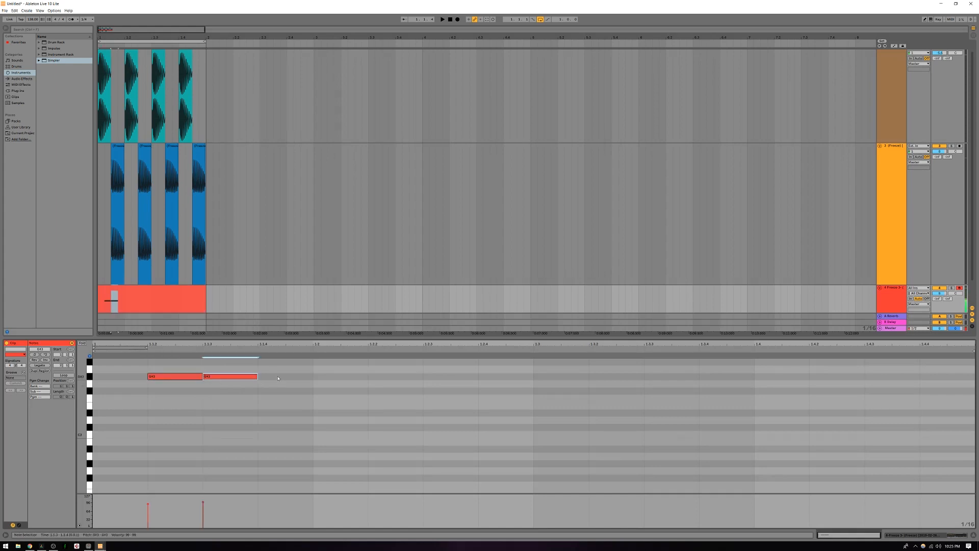
{"action": "double_click", "coordinate": [278, 378]}
Solo the red track, play back its three notes and select them all.
{"action": "key", "text": "space"}
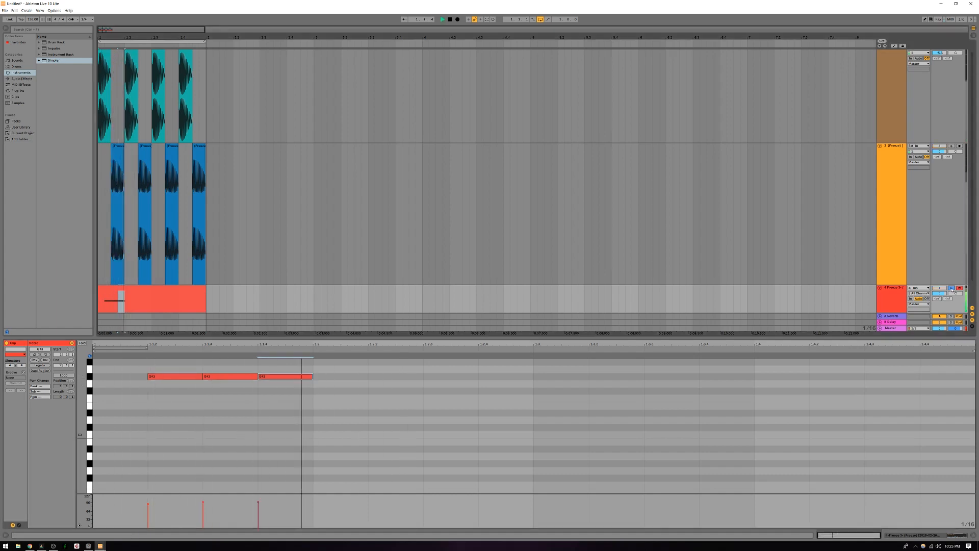
{"action": "key", "text": "space"}
{"action": "left_click_drag", "start_coordinate": [349, 396], "coordinate": [181, 365]}
{"action": "left_click_drag", "start_coordinate": [318, 380], "coordinate": [315, 379]}
{"action": "key", "text": "space"}
{"action": "key", "text": "space"}
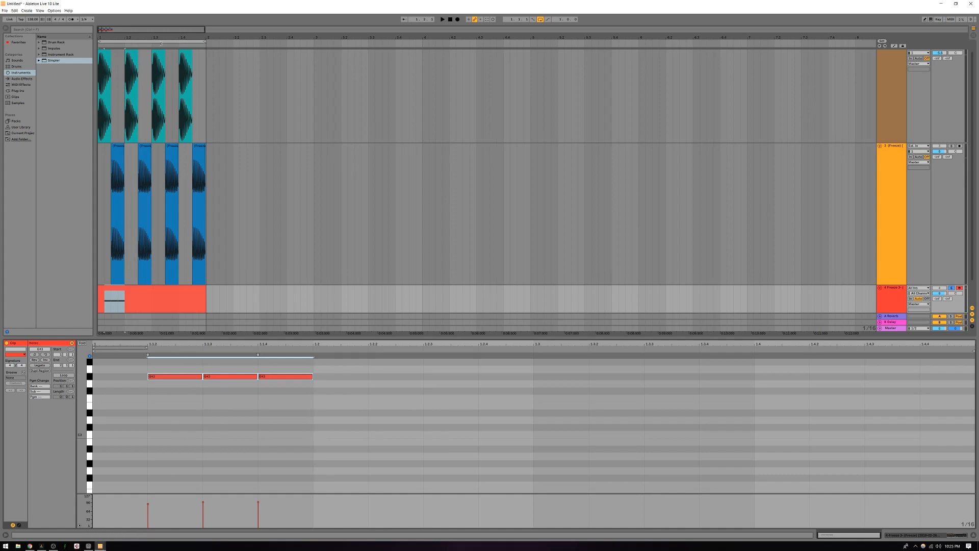
Shorten the arrangement loop to the first beat and lower the first note's velocity during playback.
{"action": "left_click_drag", "start_coordinate": [205, 42], "coordinate": [137, 41]}
{"action": "key", "text": "space"}
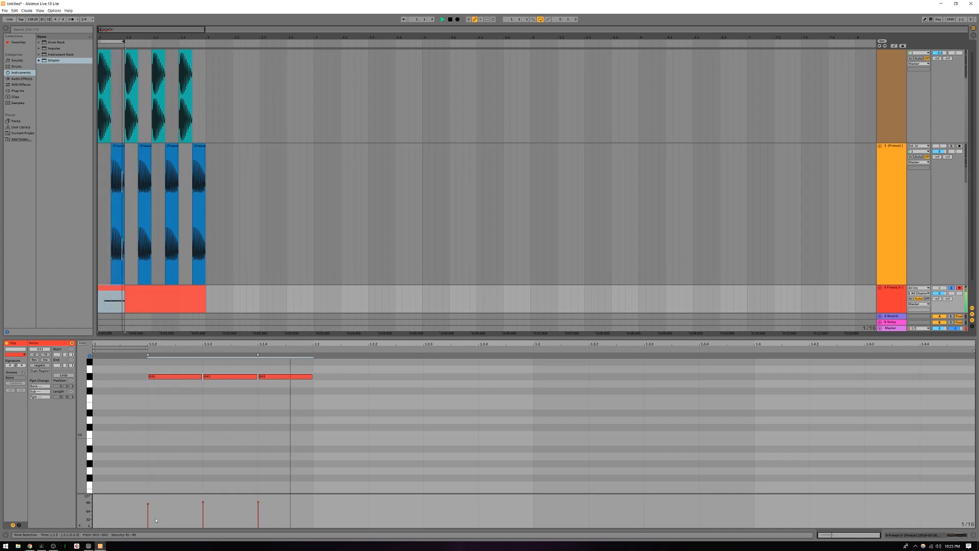
{"action": "left_click_drag", "start_coordinate": [148, 504], "coordinate": [148, 514]}
{"action": "left_click", "coordinate": [166, 453]}
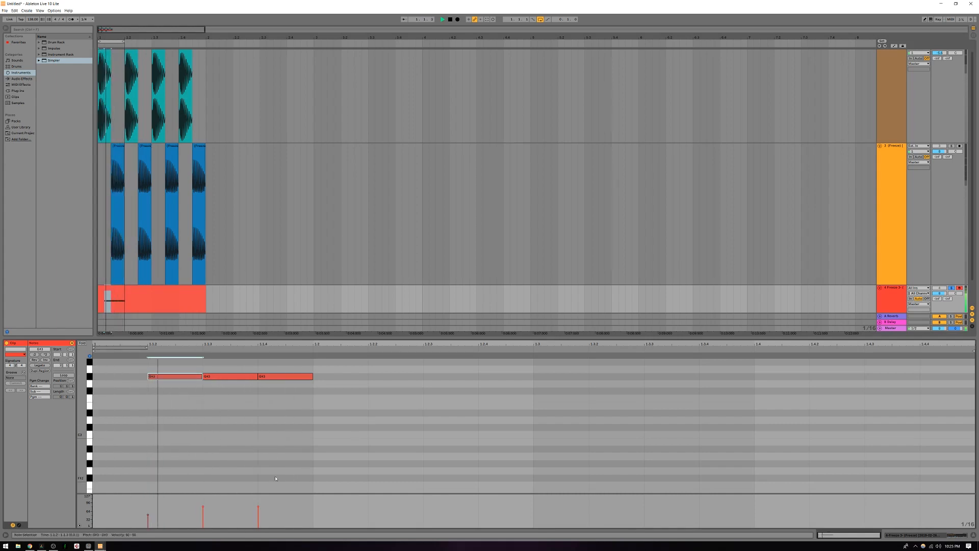
Show the filter envelope in the controls of the red track's Simpler.
{"action": "left_click", "coordinate": [891, 289]}
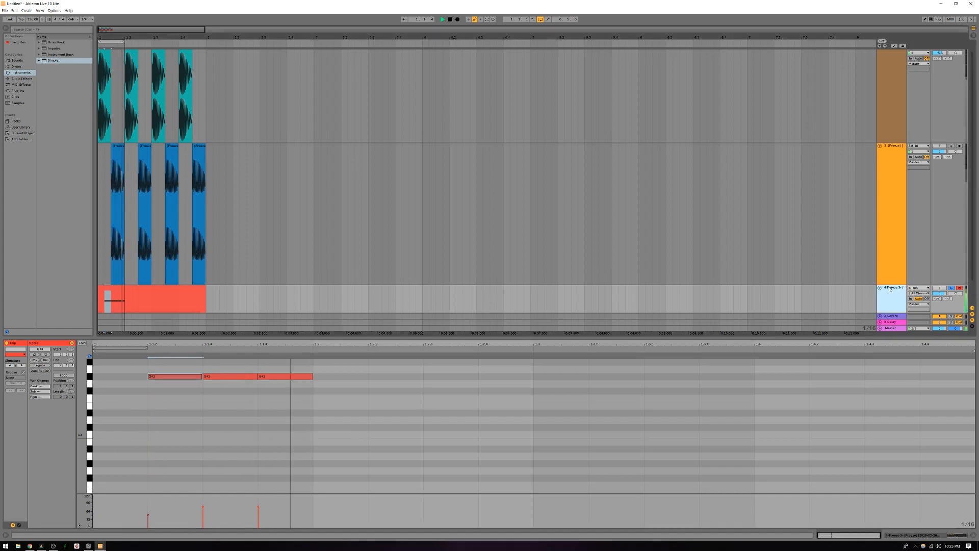
{"action": "double_click", "coordinate": [895, 289]}
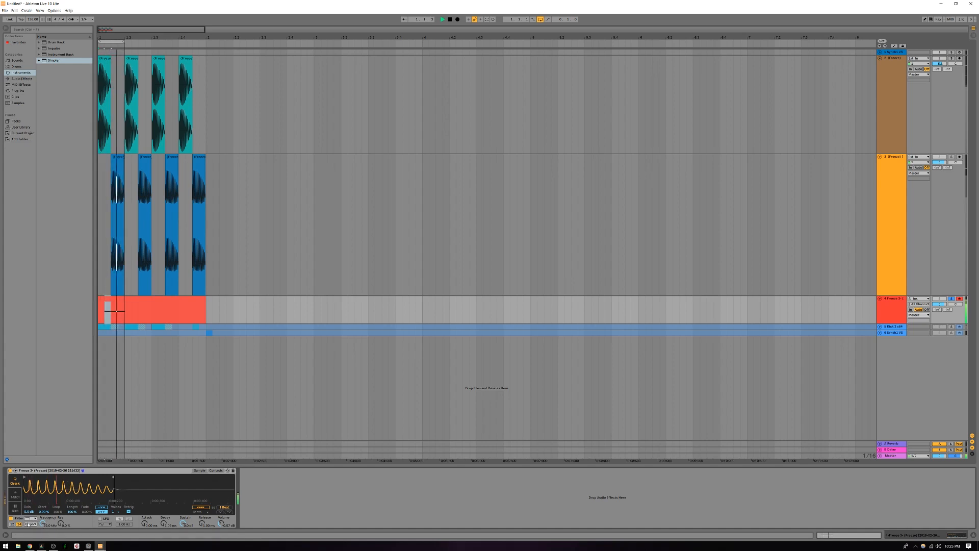
{"action": "left_click", "coordinate": [59, 518]}
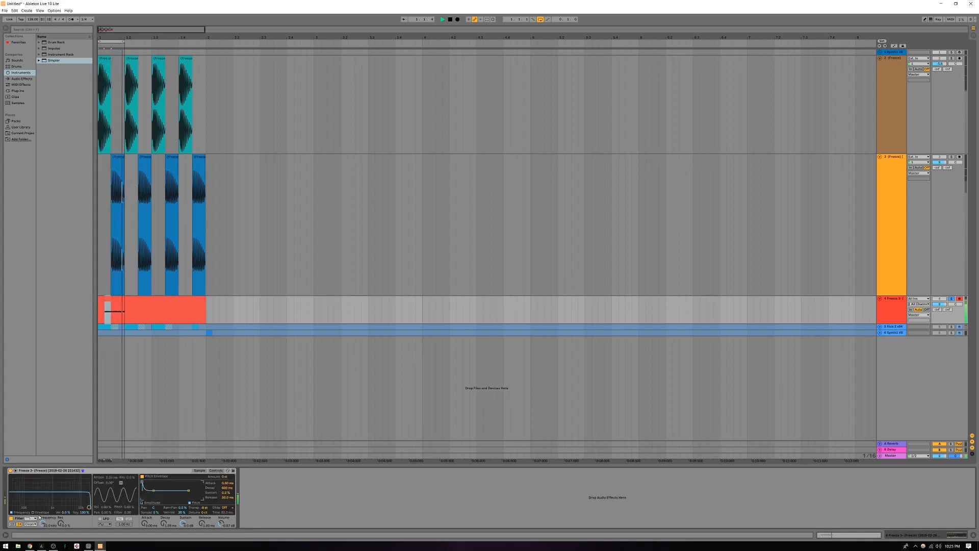
{"action": "left_click", "coordinate": [33, 512]}
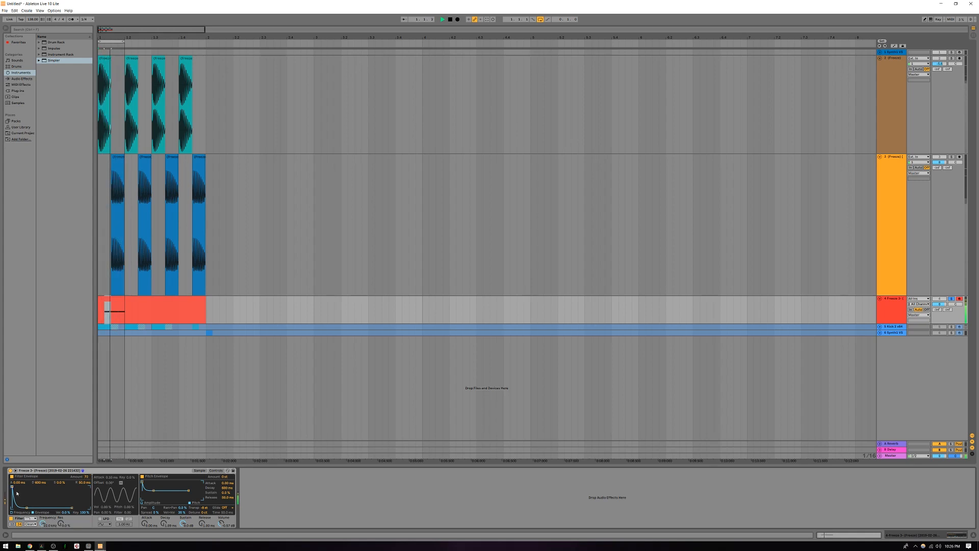
Try a slower filter envelope attack, return it to 0.00 ms, and lengthen the envelope's decay.
{"action": "left_click_drag", "start_coordinate": [14, 486], "coordinate": [20, 487]}
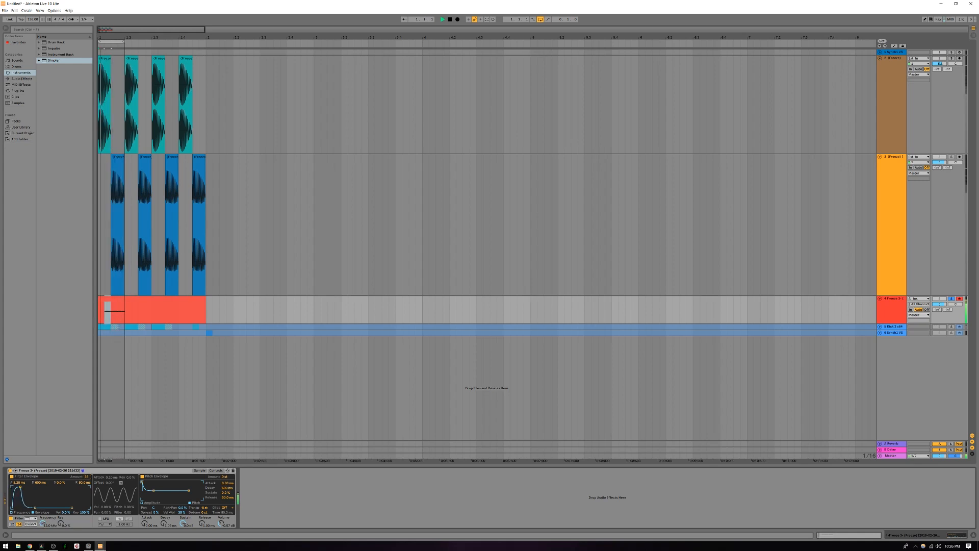
{"action": "left_click_drag", "start_coordinate": [43, 523], "coordinate": [42, 536]}
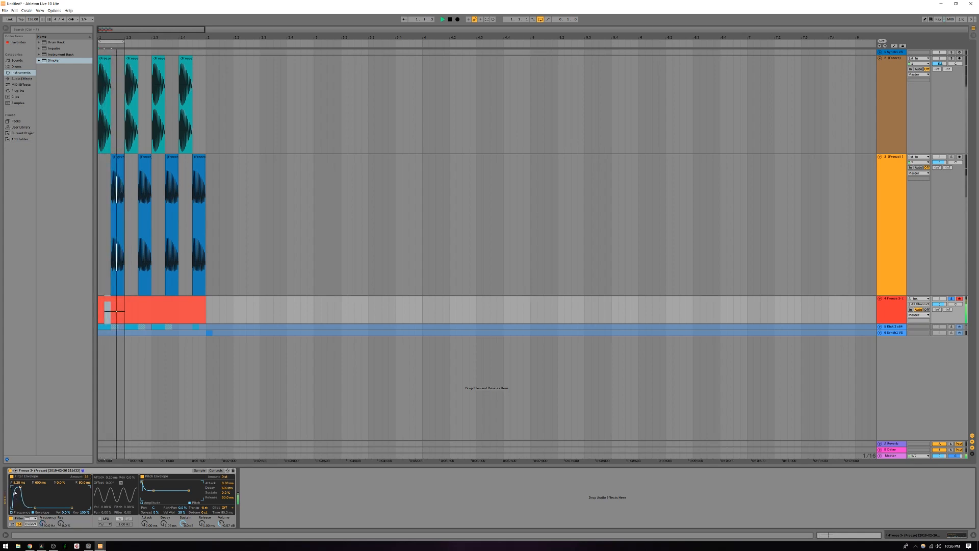
{"action": "left_click_drag", "start_coordinate": [15, 493], "coordinate": [21, 487]}
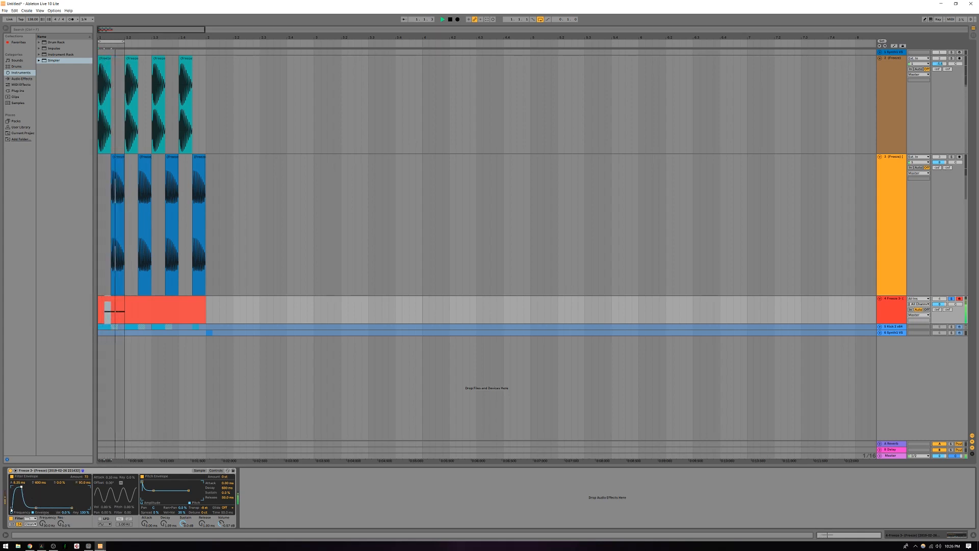
{"action": "mouse_move", "coordinate": [21, 487]}
{"action": "left_mouse_down"}
{"action": "mouse_move", "coordinate": [36, 486]}
{"action": "mouse_move", "coordinate": [11, 487]}
{"action": "left_mouse_up"}
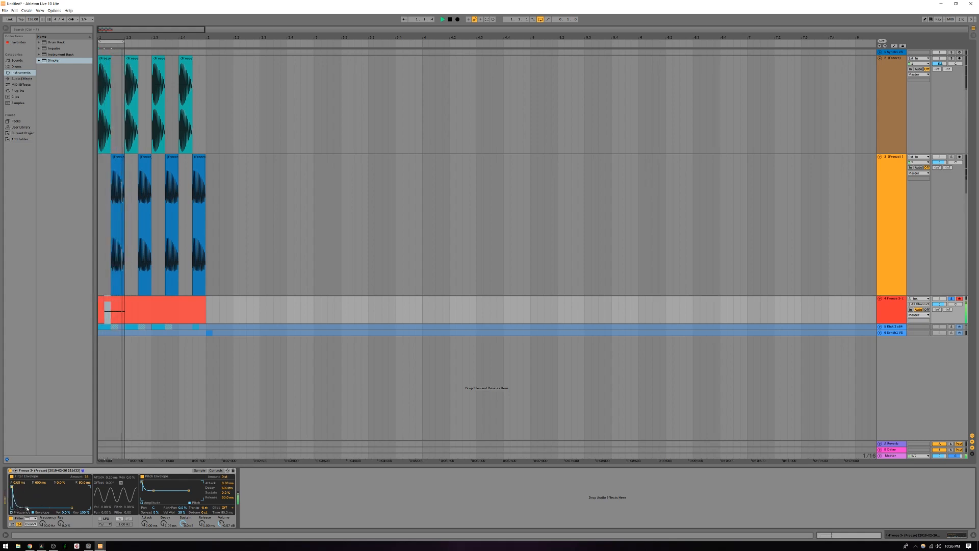
{"action": "left_click_drag", "start_coordinate": [24, 508], "coordinate": [30, 507]}
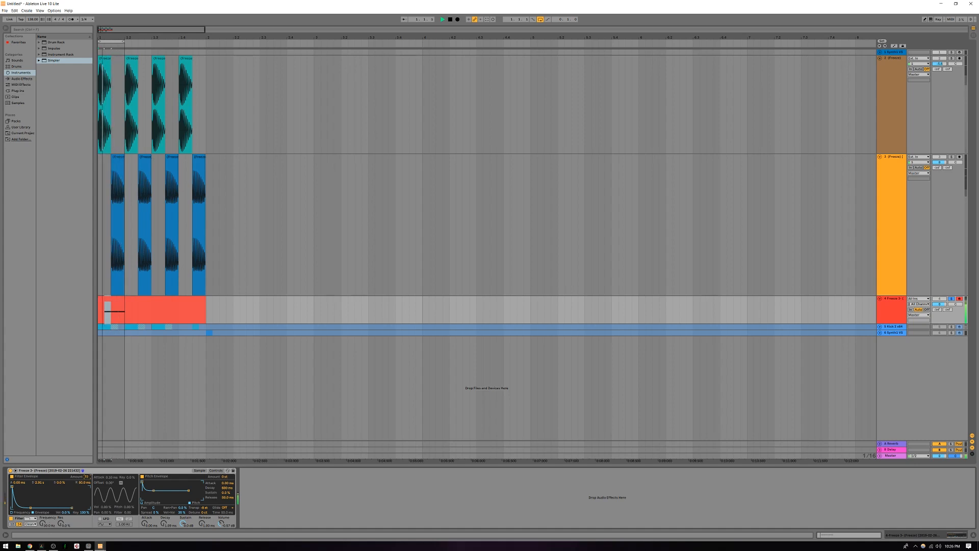
Select the low-pass filter type in Simpler and raise the filter frequency.
{"action": "left_click_drag", "start_coordinate": [43, 524], "coordinate": [43, 495]}
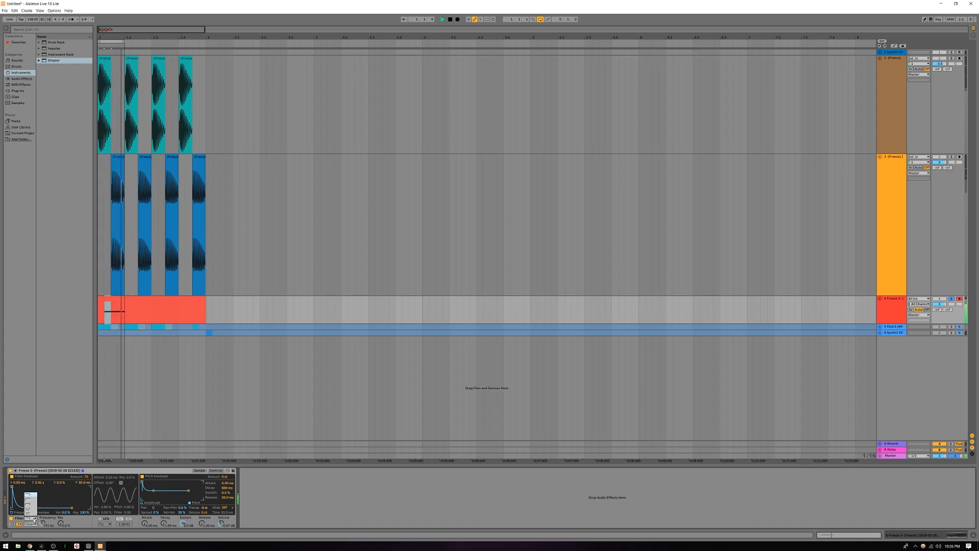
{"action": "left_click", "coordinate": [30, 519]}
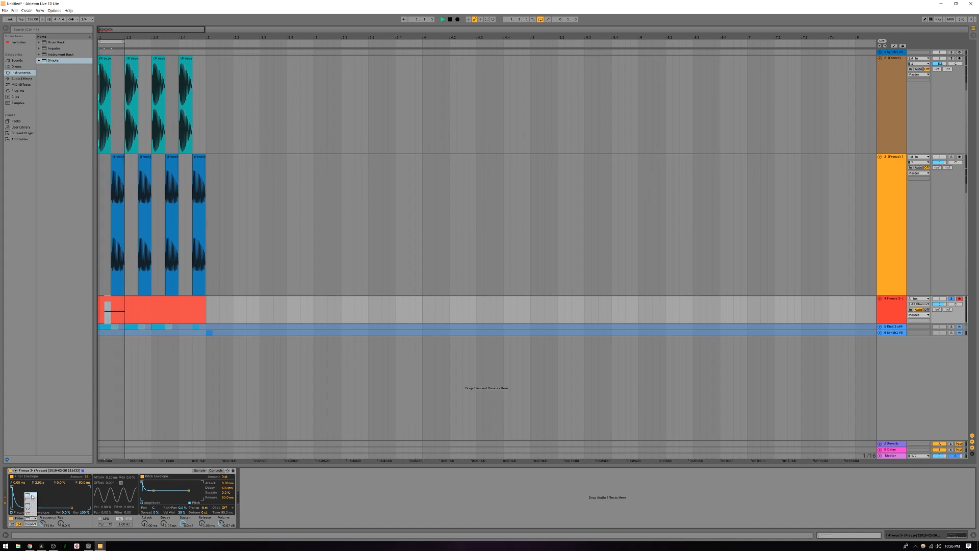
{"action": "left_click", "coordinate": [31, 495]}
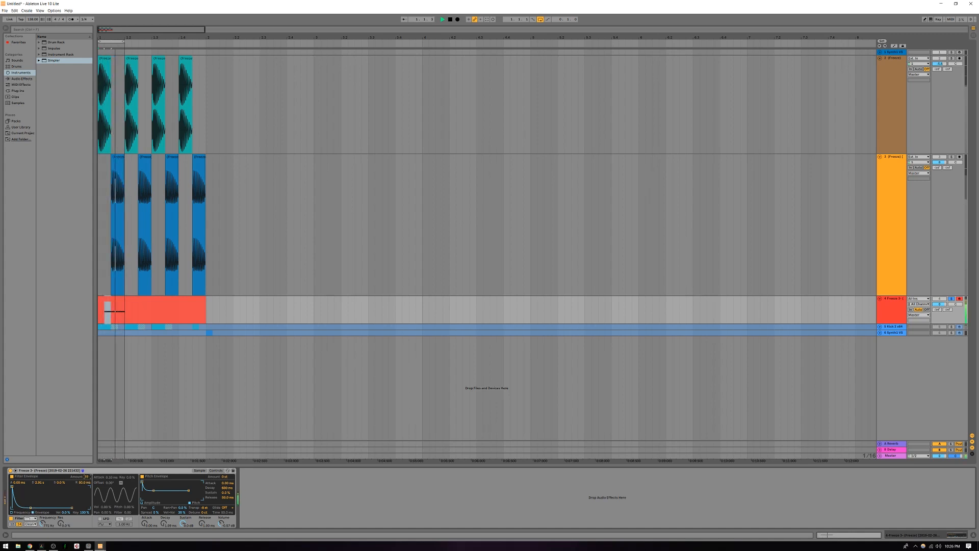
{"action": "left_click_drag", "start_coordinate": [49, 523], "coordinate": [49, 507]}
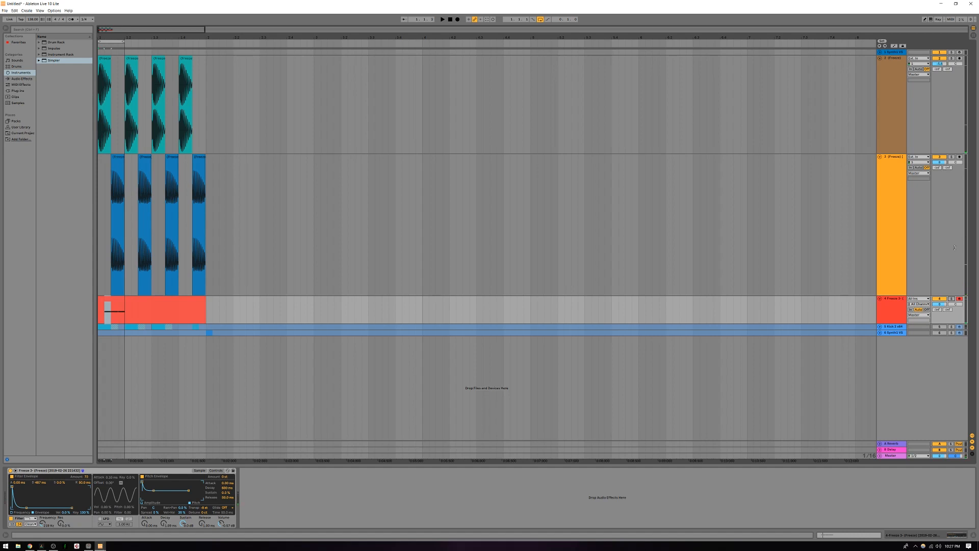
Play the loop with all tracks, lower Simpler's filter frequency, and switch the filter off.
{"action": "key", "text": "space"}
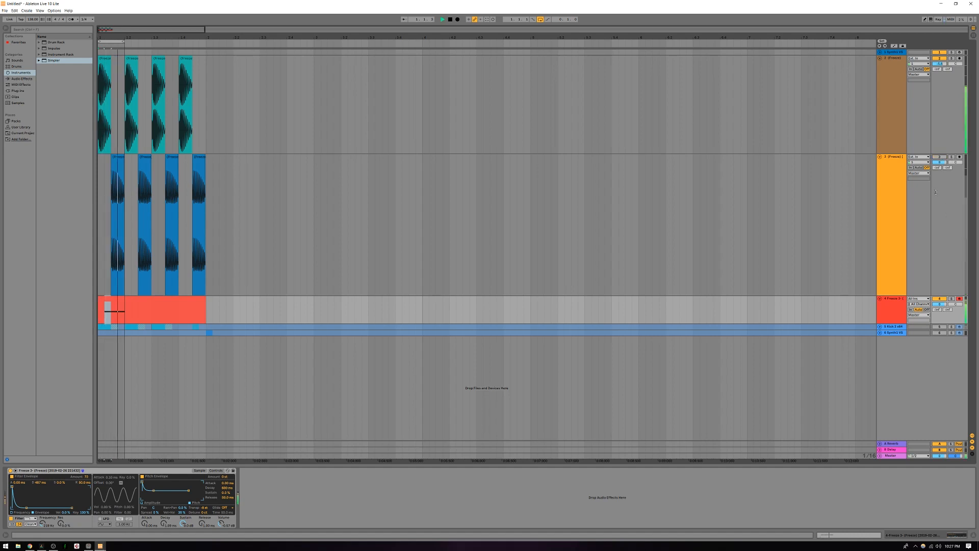
{"action": "left_click", "coordinate": [889, 300]}
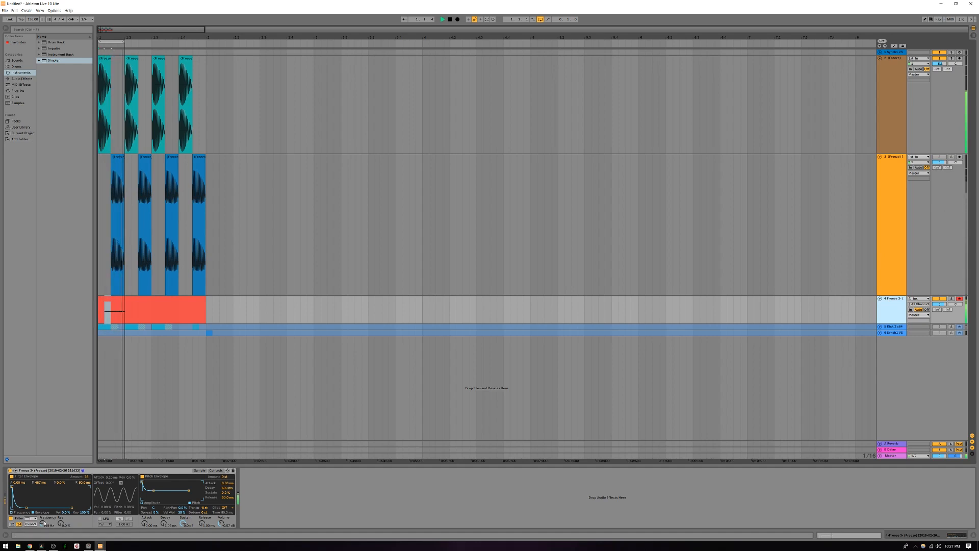
{"action": "left_click_drag", "start_coordinate": [44, 523], "coordinate": [44, 540]}
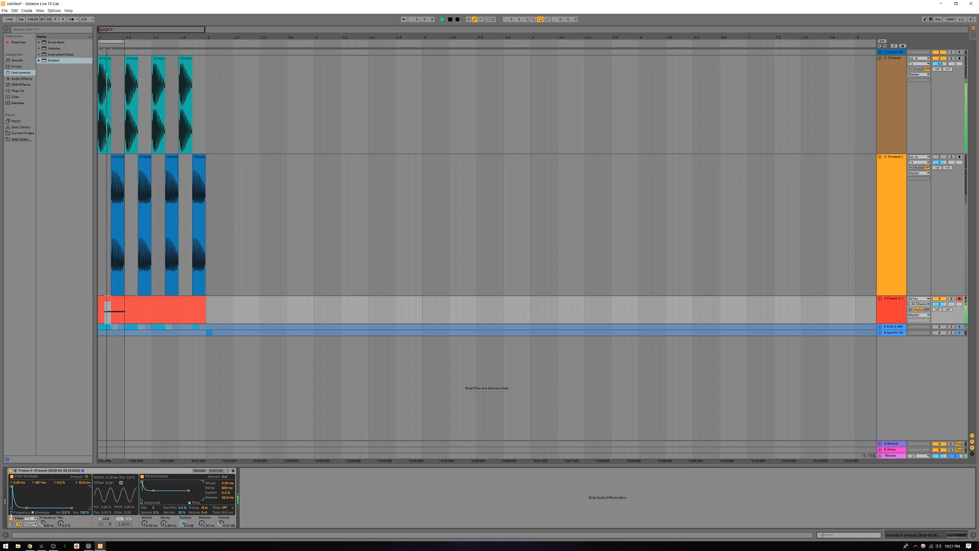
{"action": "left_click", "coordinate": [11, 519]}
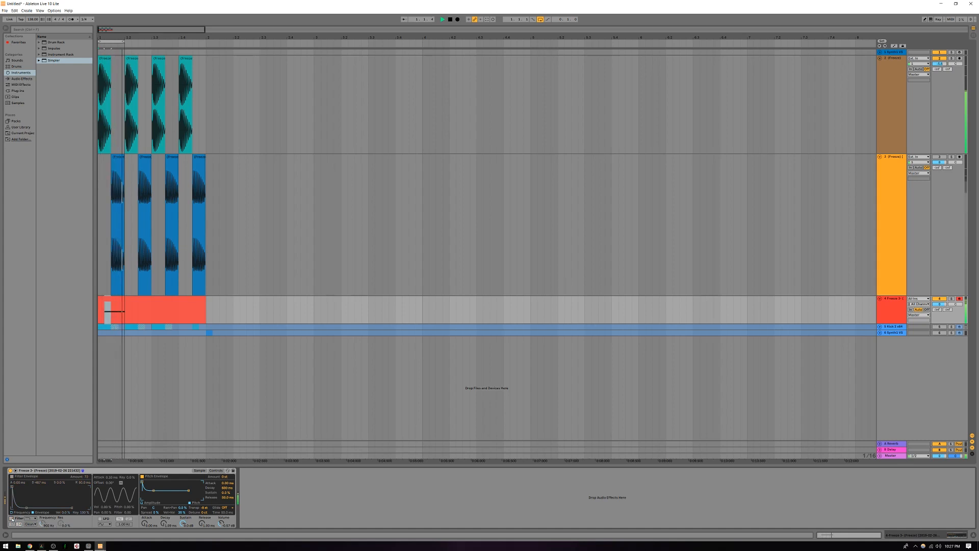
Audition the loop with Simpler's filter switched on, return to the sample view, and switch the filter back off.
{"action": "left_click", "coordinate": [11, 519]}
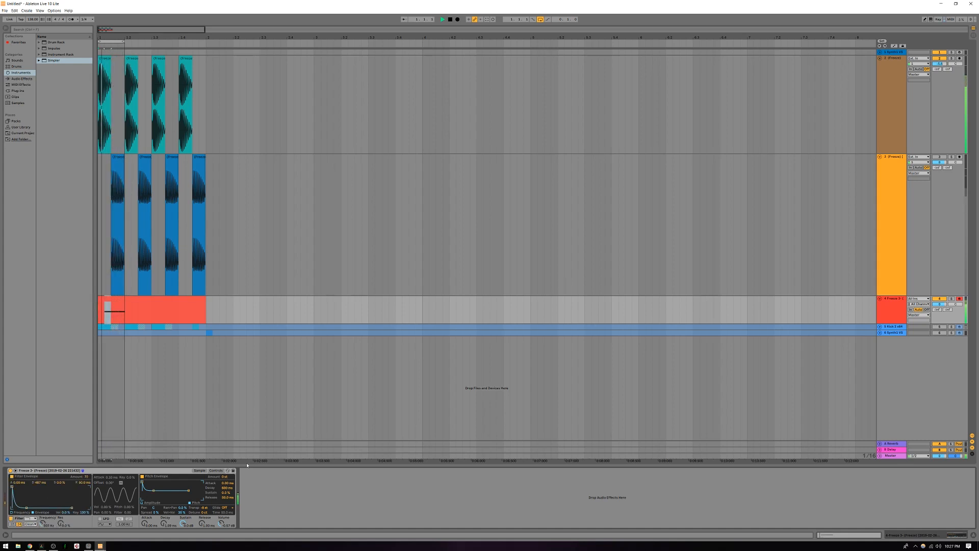
{"action": "left_click", "coordinate": [200, 471]}
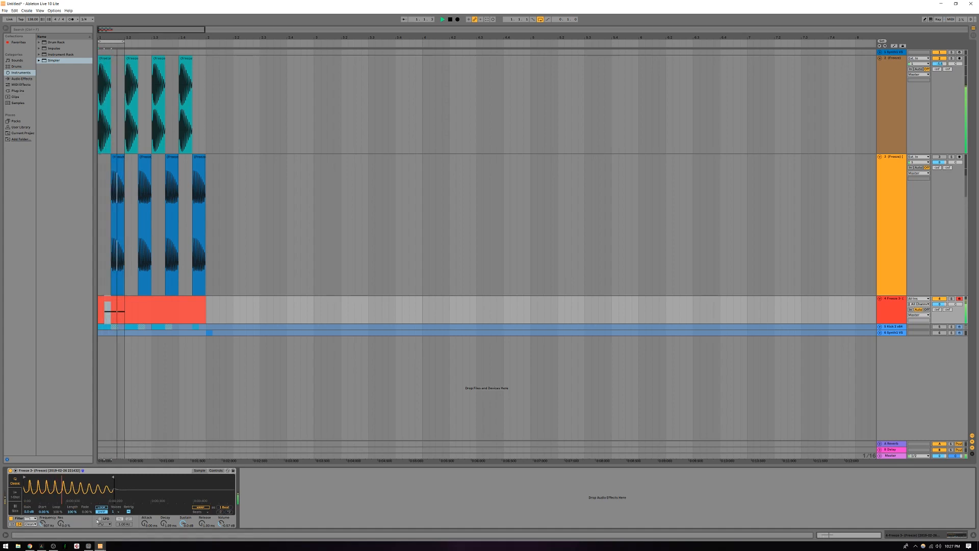
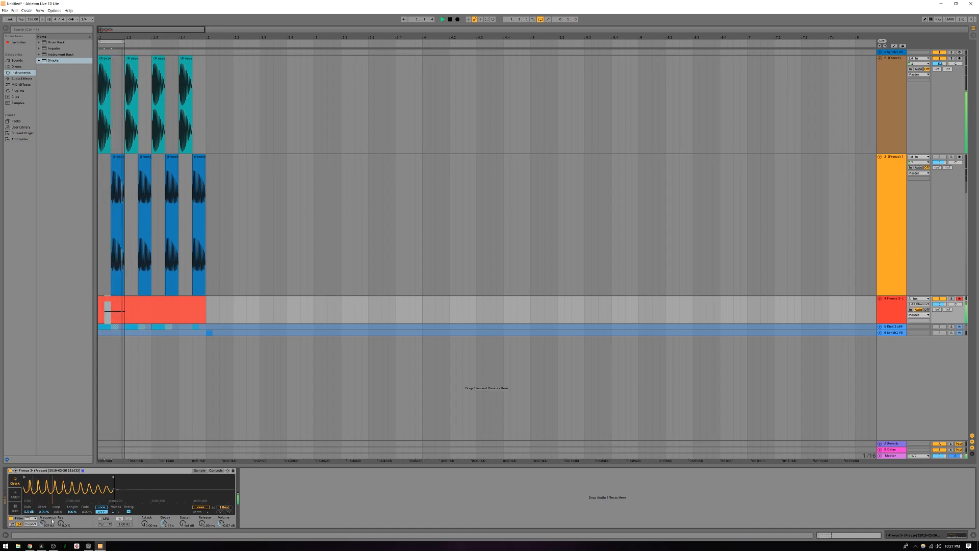
{"action": "left_click", "coordinate": [12, 518]}
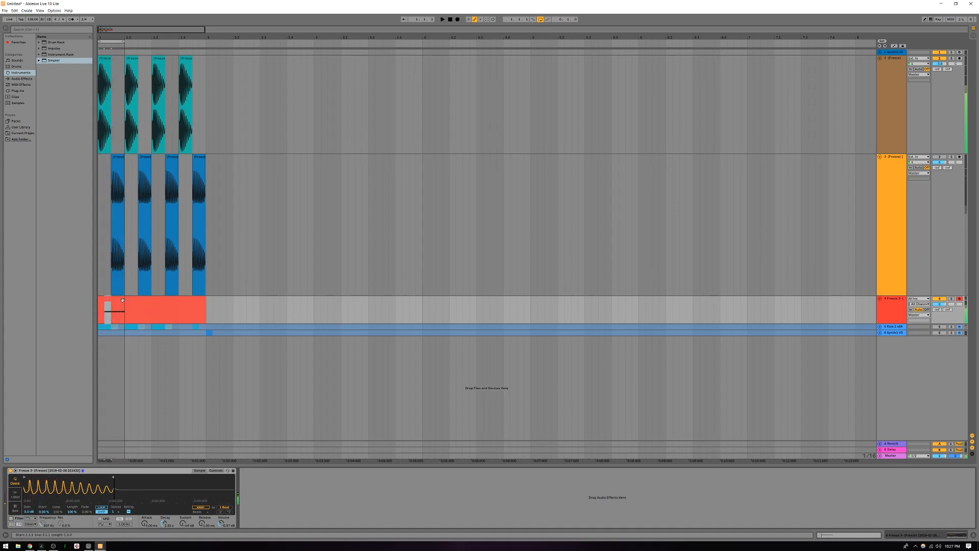
Extend the arrangement loop to cover the full first bar and open the red MIDI clip's notes for editing.
{"action": "left_click", "coordinate": [126, 300]}
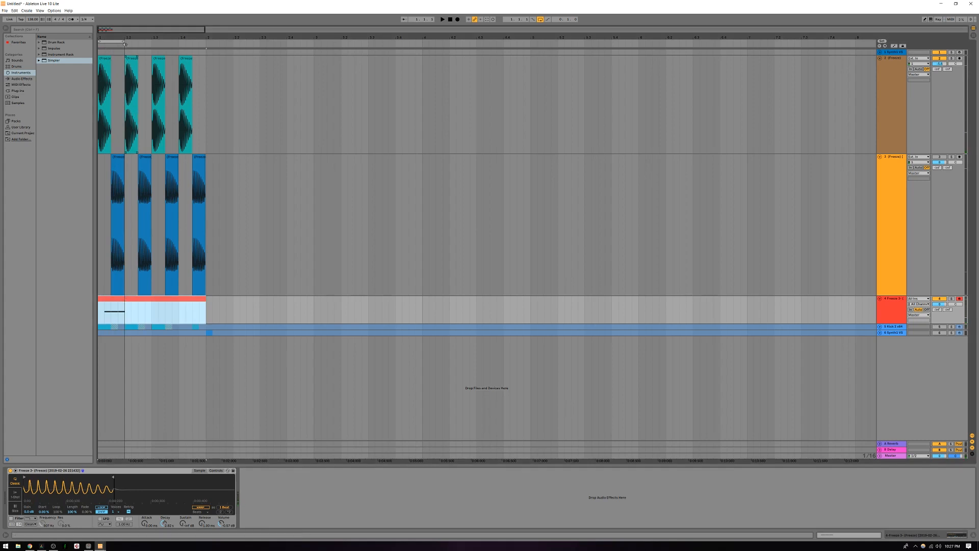
{"action": "left_click_drag", "start_coordinate": [124, 41], "coordinate": [206, 42]}
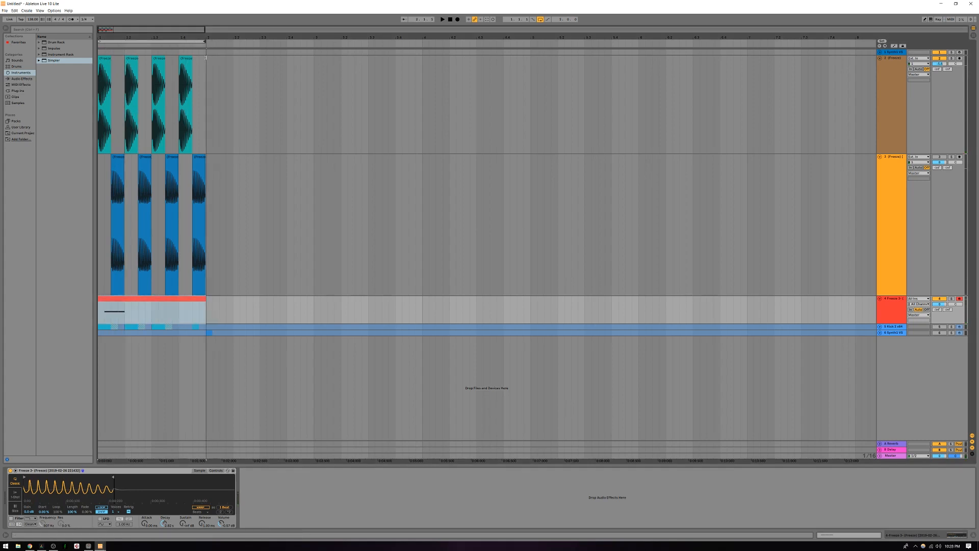
{"action": "double_click", "coordinate": [127, 298]}
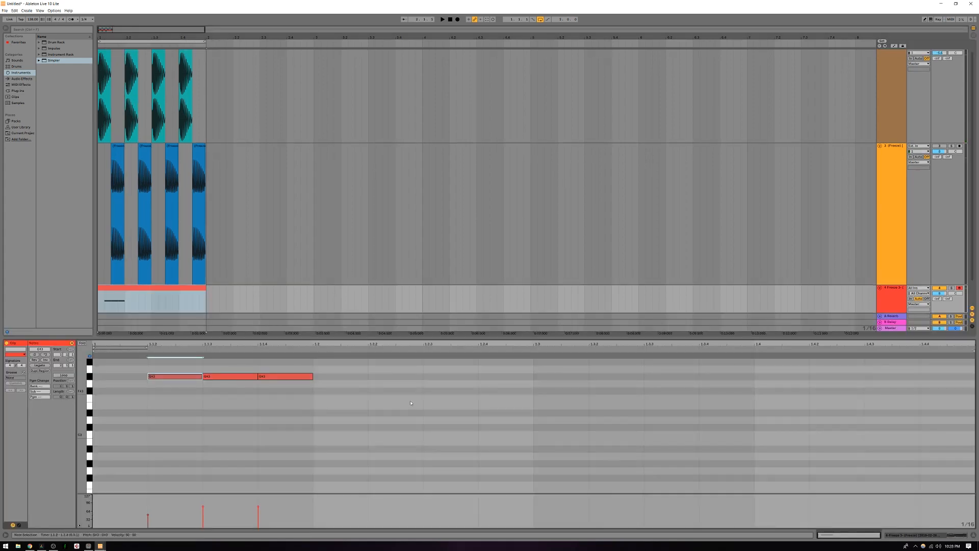
{"action": "scroll", "coordinate": [349, 405], "scroll_direction": "up", "scroll_amount": 5}
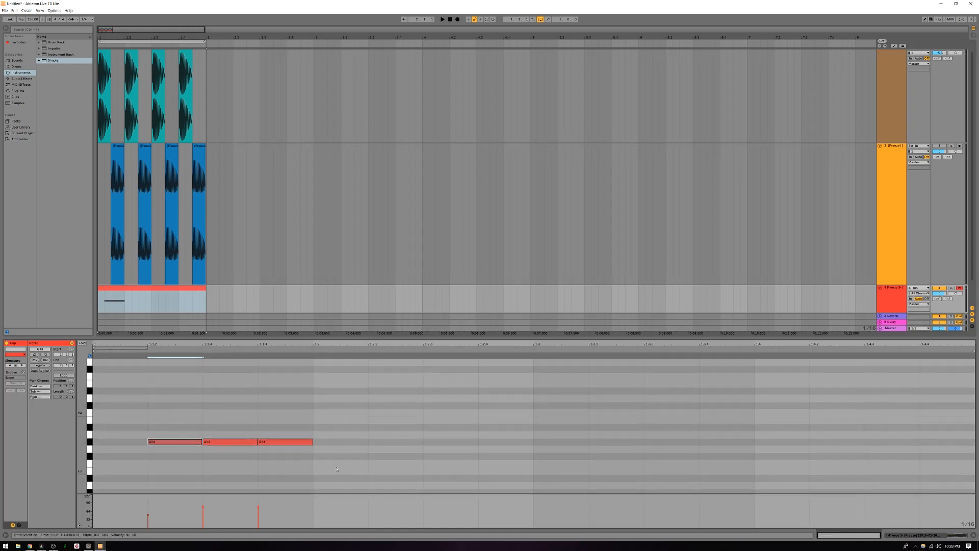
Duplicate the three-note group into beats two, three and four, starting each copy one sixteenth after the beat.
{"action": "key", "text": "space"}
{"action": "key", "text": "ctrl+a"}
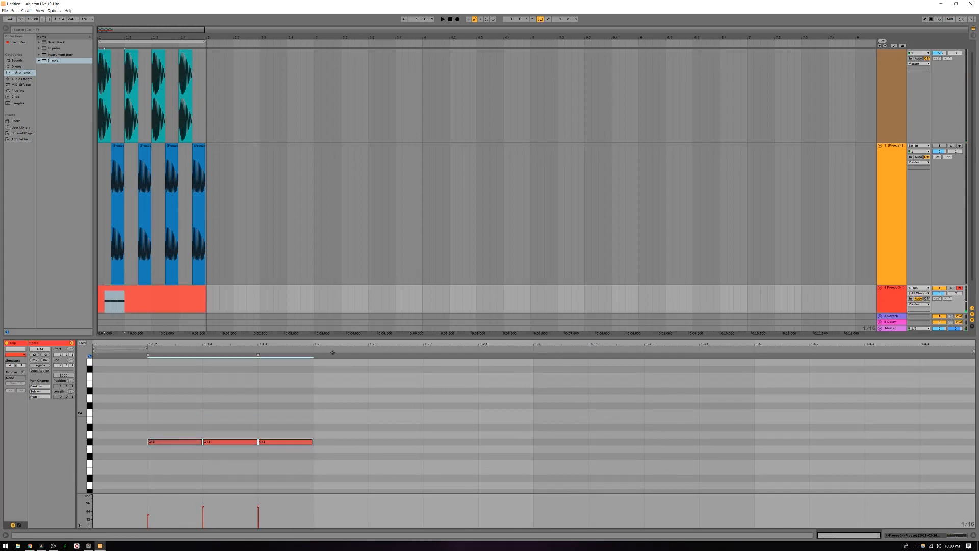
{"action": "left_click", "coordinate": [369, 348]}
{"action": "key", "text": "ctrl+d"}
{"action": "left_click_drag", "start_coordinate": [355, 443], "coordinate": [410, 443]}
{"action": "key", "text": "ctrl+d"}
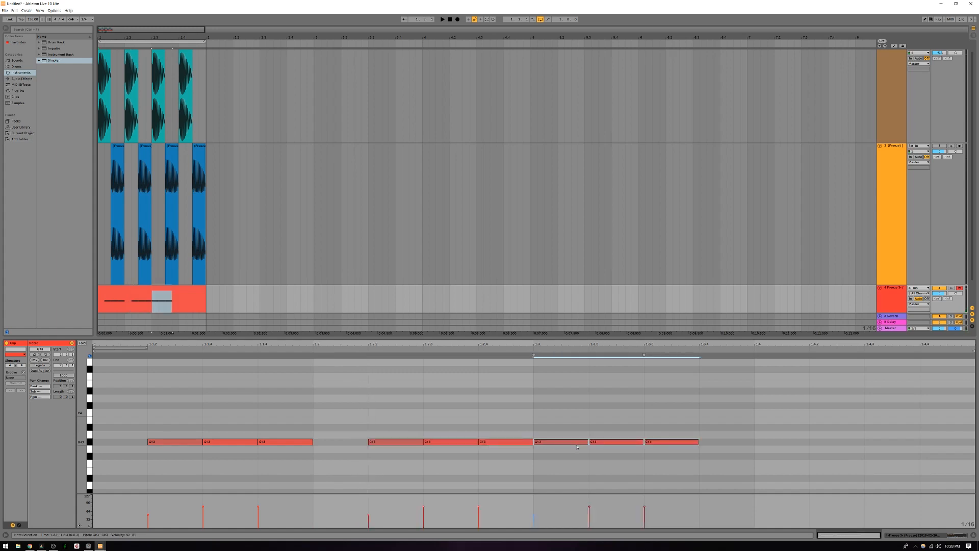
{"action": "left_click_drag", "start_coordinate": [635, 446], "coordinate": [689, 446]}
{"action": "key", "text": "ctrl+d"}
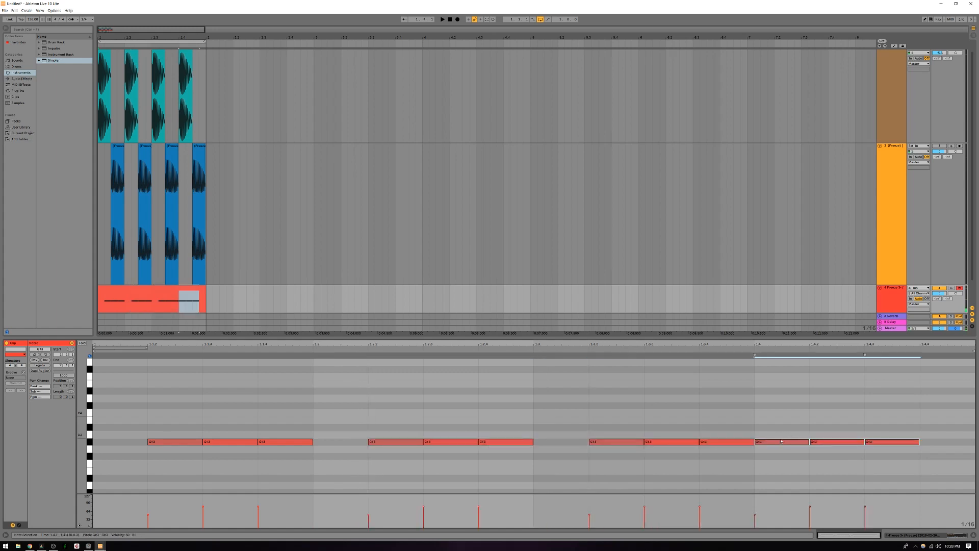
{"action": "key", "text": "Right"}
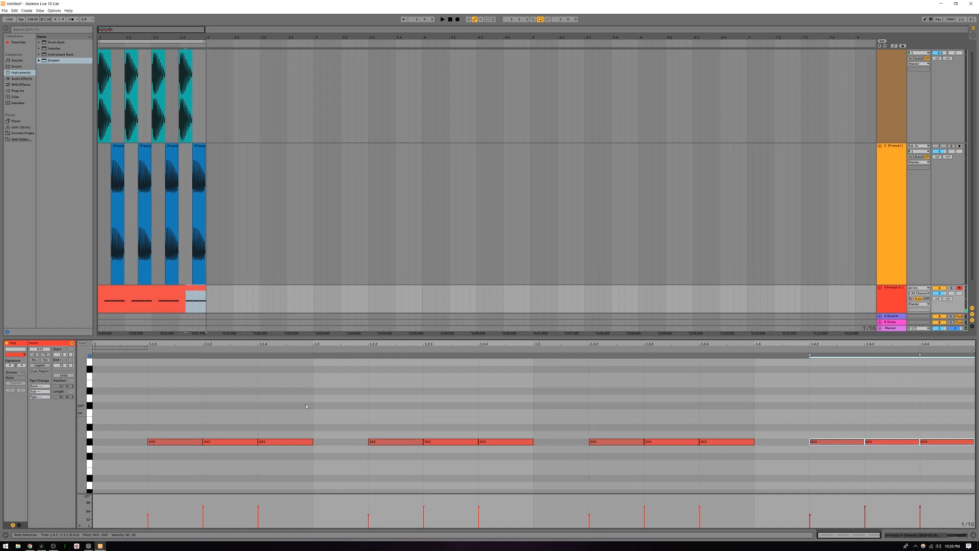
Try the middle note of beat one at B3 and A#3 during playback, and set it to C4.
{"action": "left_click", "coordinate": [306, 407]}
{"action": "left_click_drag", "start_coordinate": [234, 442], "coordinate": [235, 425]}
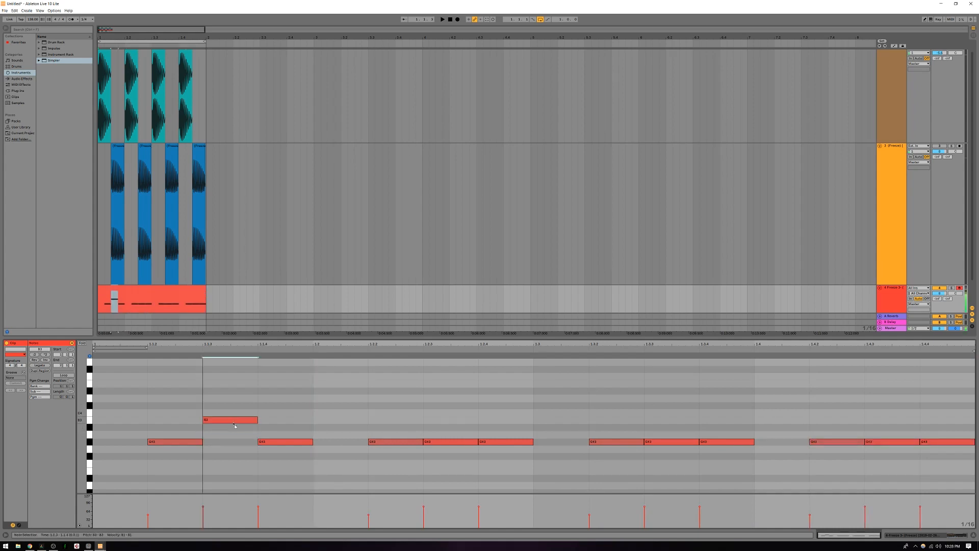
{"action": "key", "text": "space"}
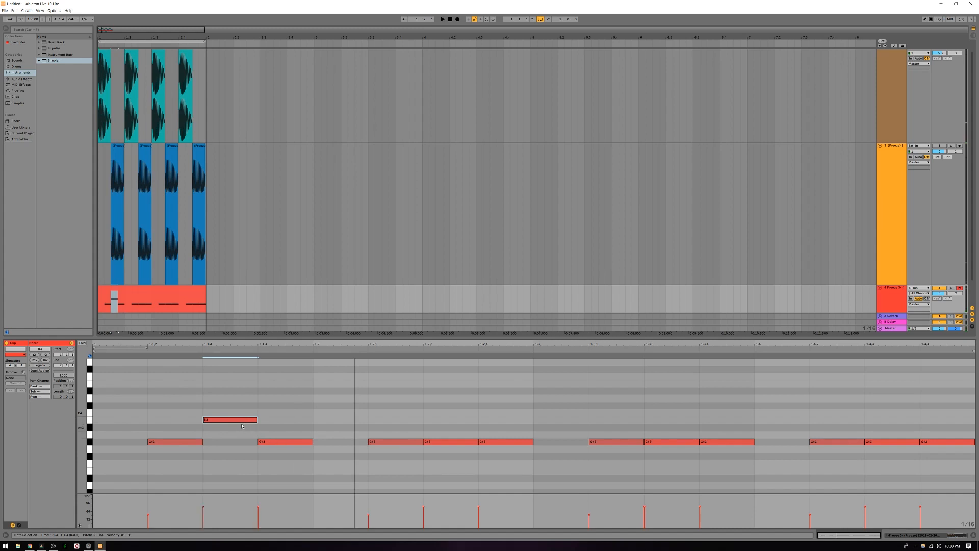
{"action": "key", "text": "Down"}
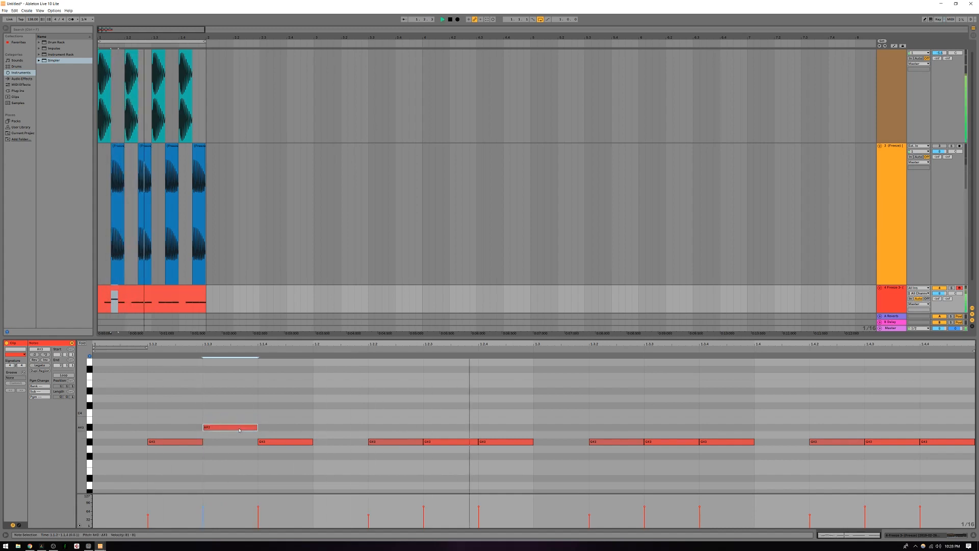
{"action": "left_click_drag", "start_coordinate": [240, 429], "coordinate": [242, 412]}
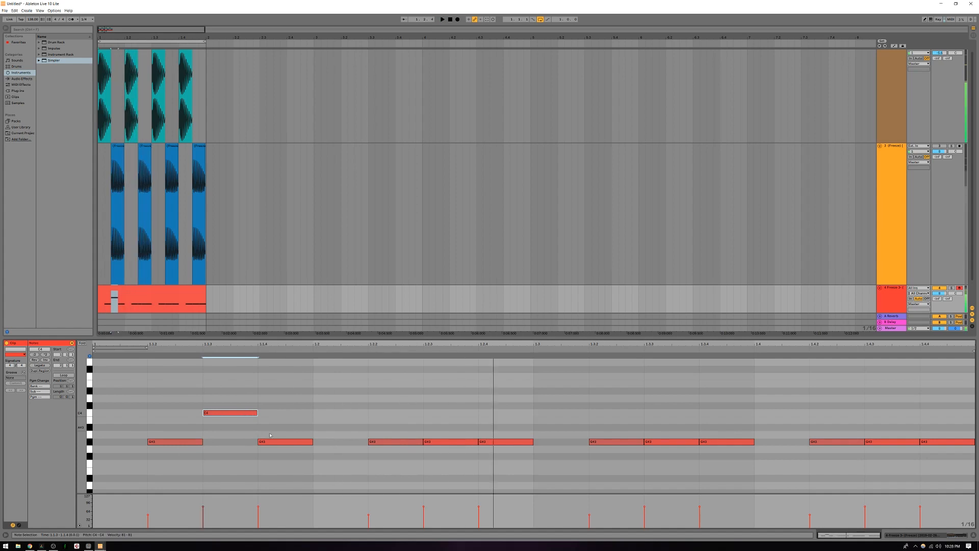
Raise beat two's middle note to B3 and its last note to E4, and audition the loop.
{"action": "left_click", "coordinate": [446, 442]}
{"action": "mouse_move", "coordinate": [447, 419]}
{"action": "left_mouse_down"}
{"action": "mouse_move", "coordinate": [448, 396]}
{"action": "mouse_move", "coordinate": [459, 398]}
{"action": "mouse_move", "coordinate": [437, 418]}
{"action": "left_mouse_up"}
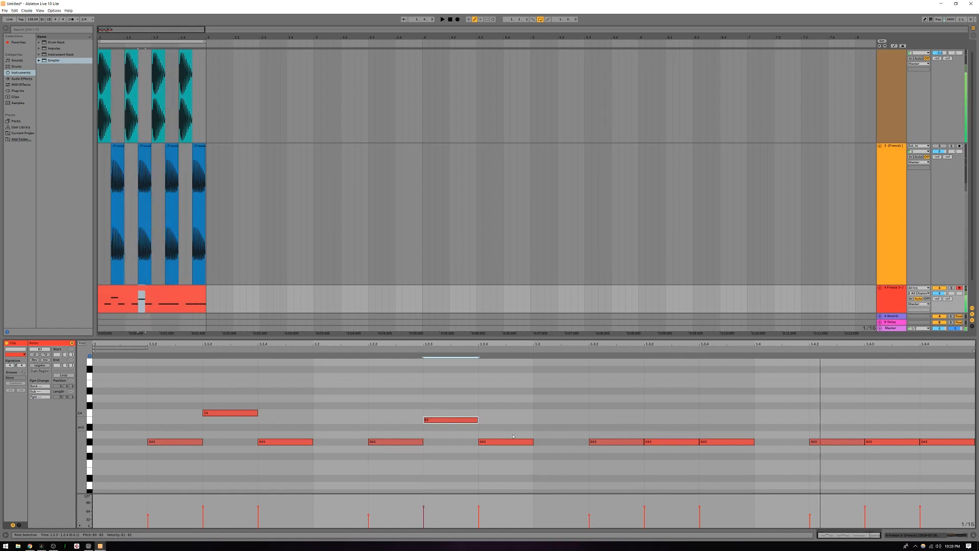
{"action": "left_click_drag", "start_coordinate": [495, 442], "coordinate": [512, 387]}
{"action": "key", "text": "space"}
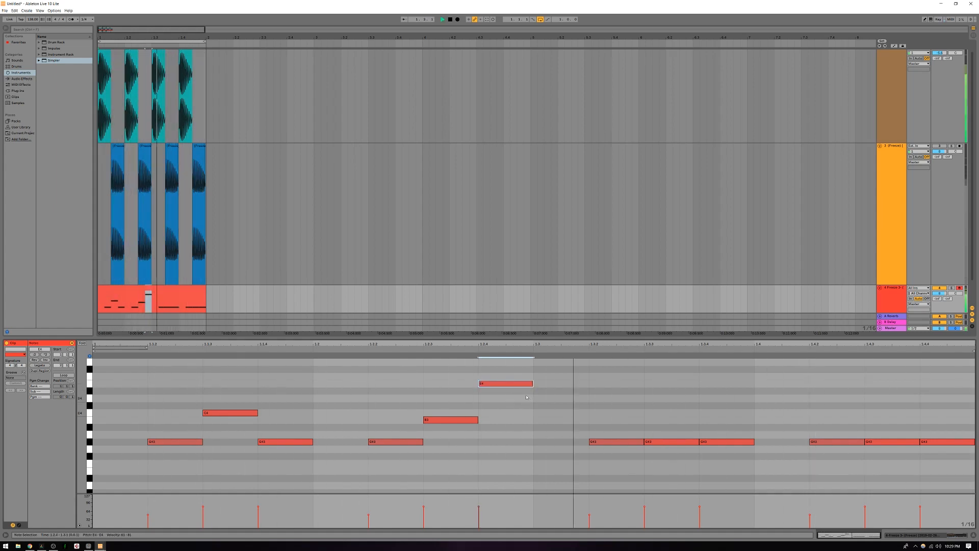
Lower the middle note of beat three to F#3 and raise the middle note of beat four to C4.
{"action": "left_click", "coordinate": [642, 482]}
{"action": "left_click_drag", "start_coordinate": [663, 441], "coordinate": [663, 460]}
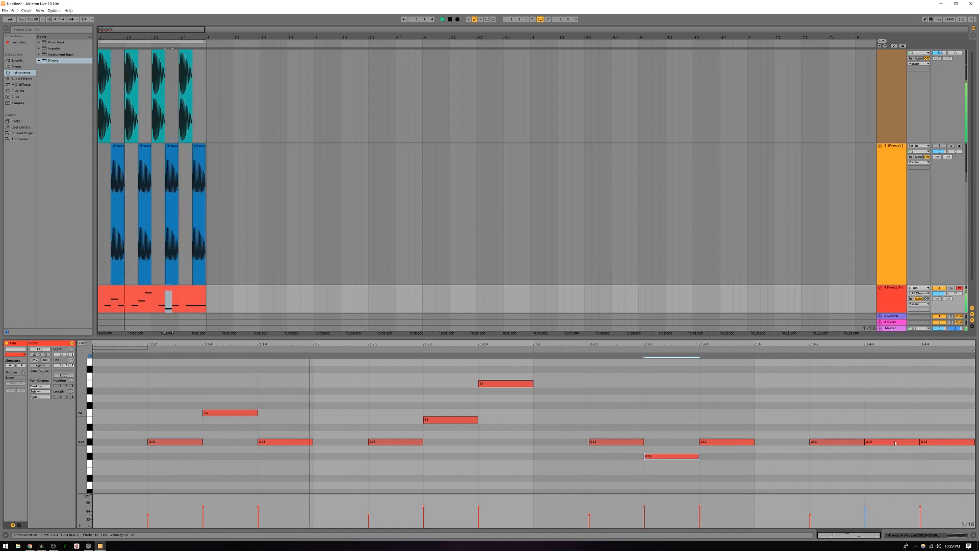
{"action": "left_click_drag", "start_coordinate": [873, 444], "coordinate": [896, 413]}
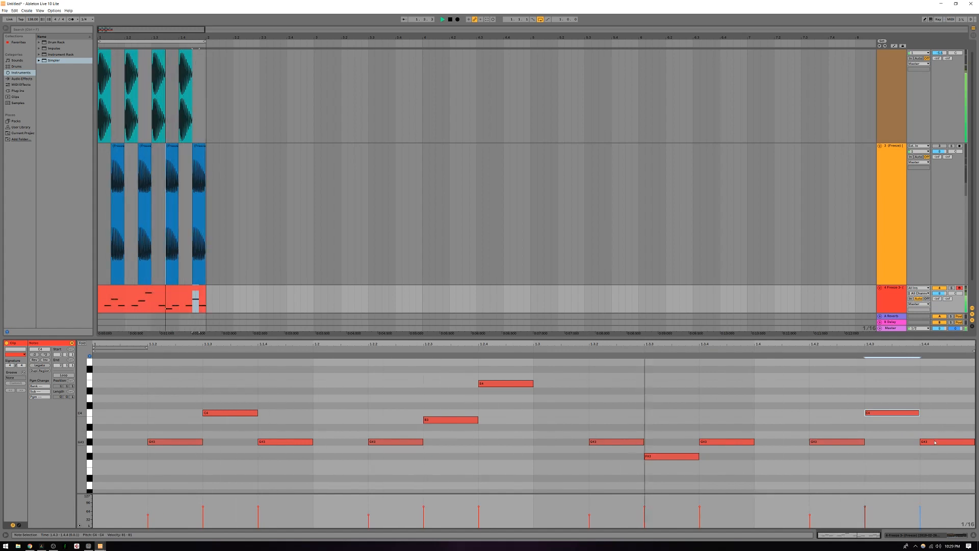
Try the bar's last note at D#4, E4 and F#3 during playback, and return it to G#3.
{"action": "left_click_drag", "start_coordinate": [935, 442], "coordinate": [943, 394]}
{"action": "key", "text": "Up"}
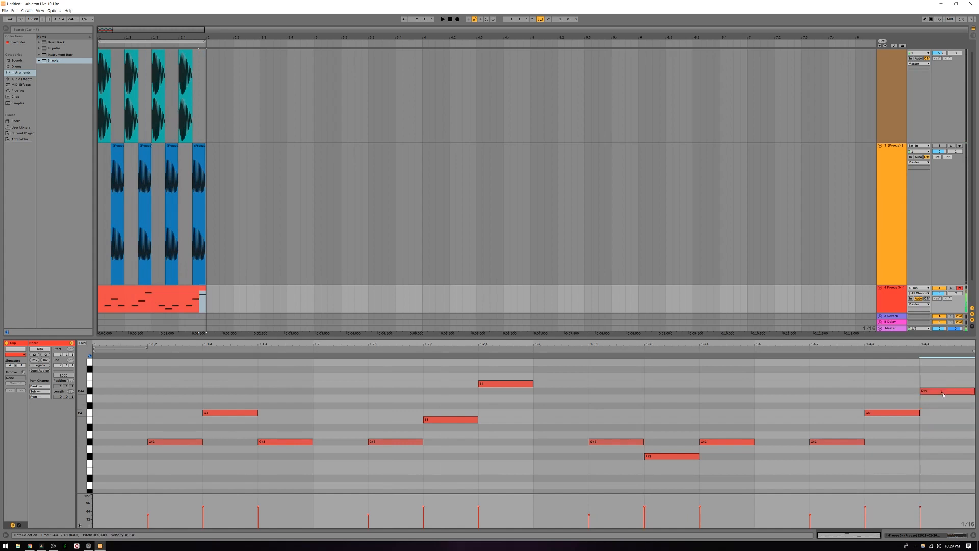
{"action": "key", "text": "space"}
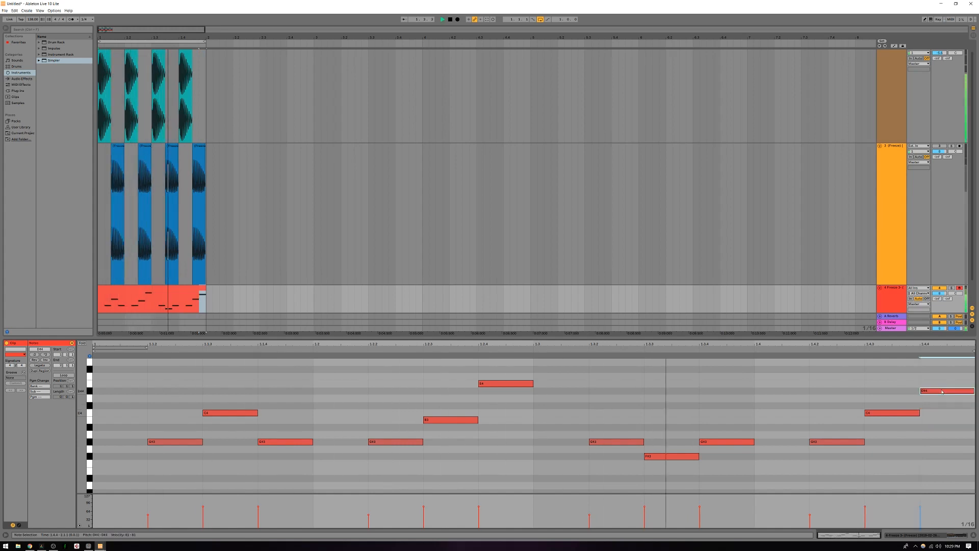
{"action": "key", "text": "Up"}
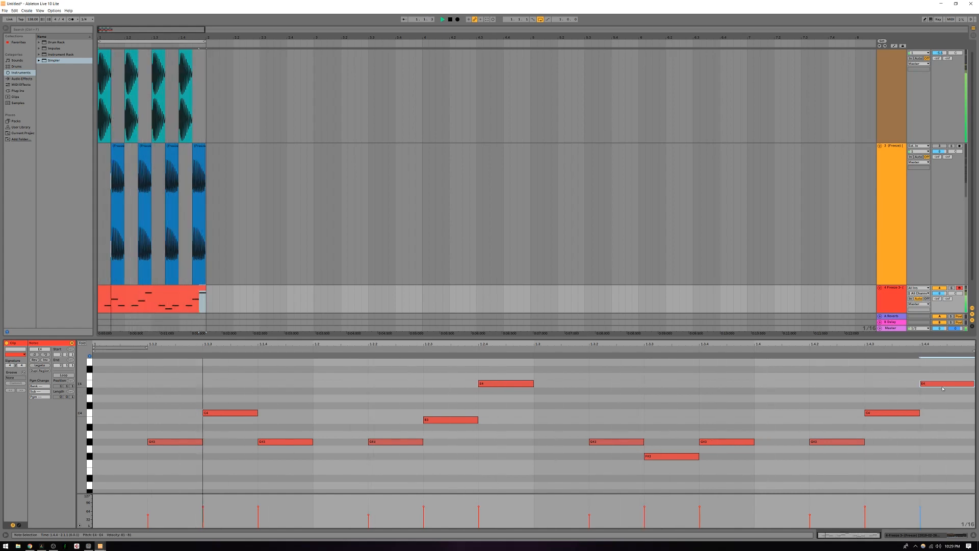
{"action": "left_click_drag", "start_coordinate": [942, 388], "coordinate": [940, 457]}
{"action": "key", "text": "space"}
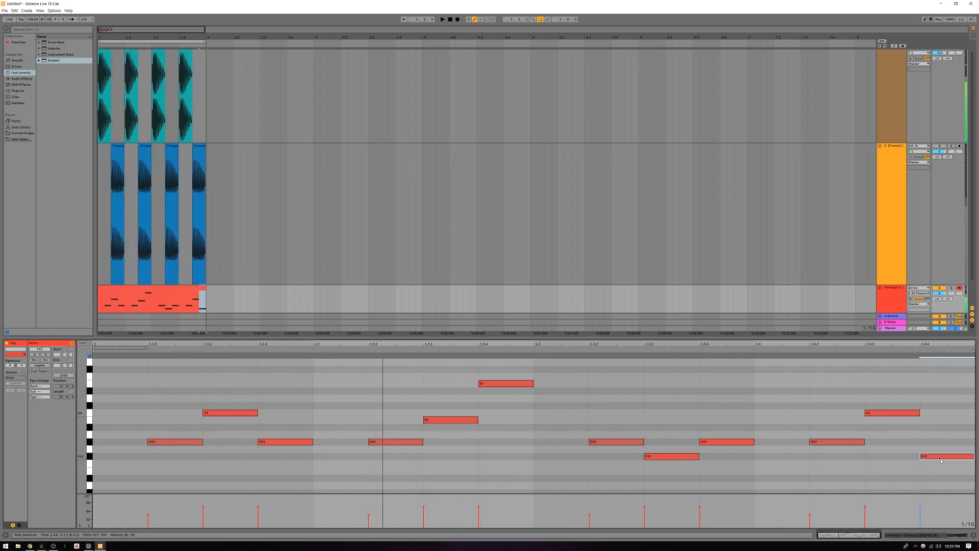
{"action": "left_click_drag", "start_coordinate": [941, 456], "coordinate": [941, 446]}
{"action": "key", "text": "space"}
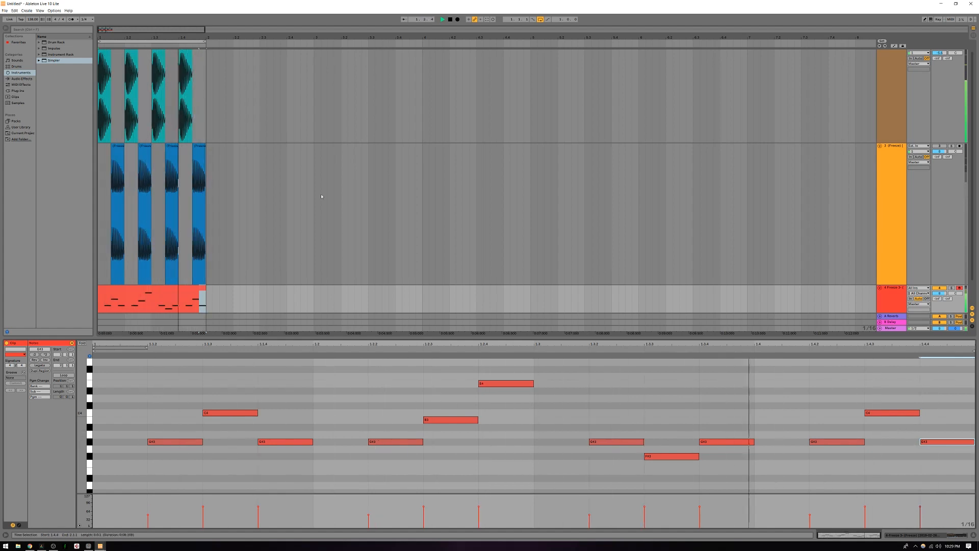
{"action": "left_click", "coordinate": [280, 295]}
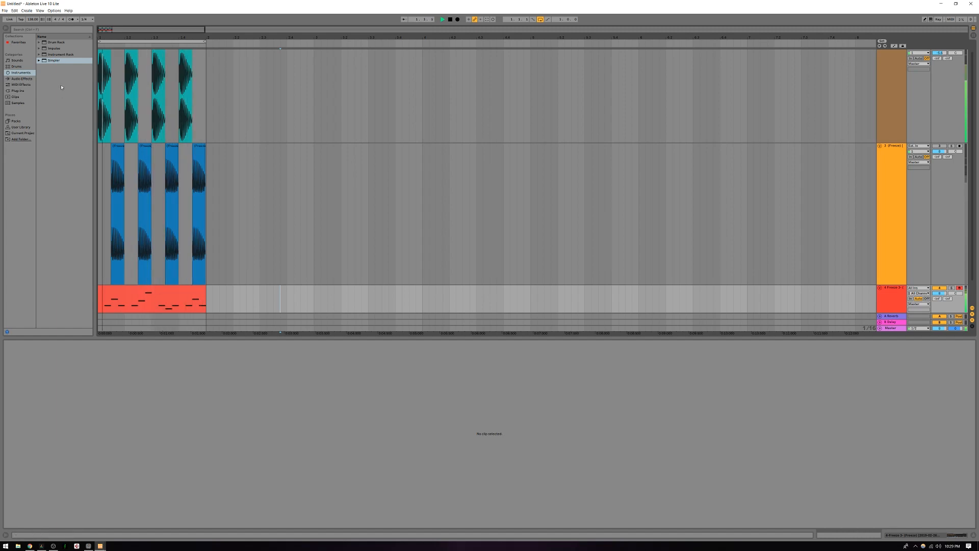
{"action": "left_click_drag", "start_coordinate": [32, 20], "coordinate": [33, 19]}
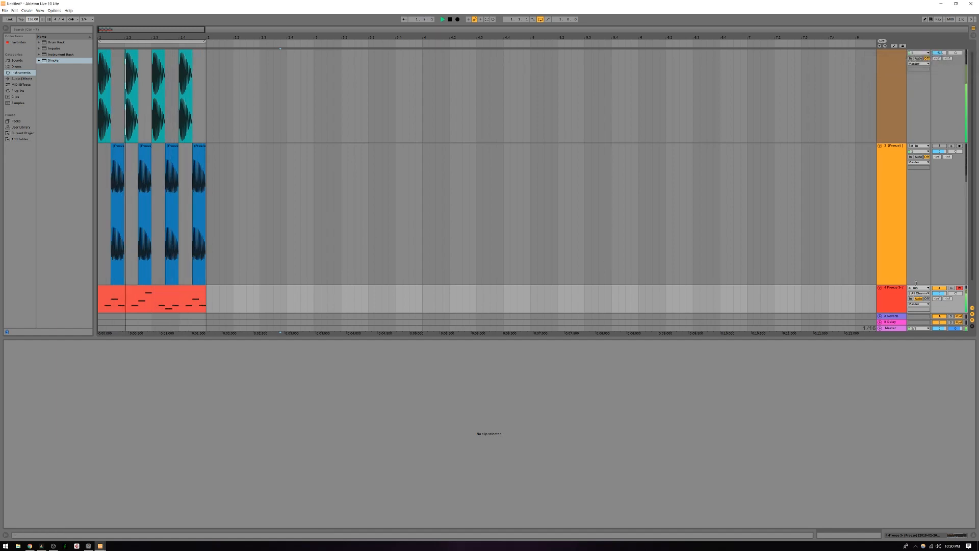
Add a Compressor from the audio effects after Simpler on the red track and show the track's devices.
{"action": "left_click", "coordinate": [892, 297]}
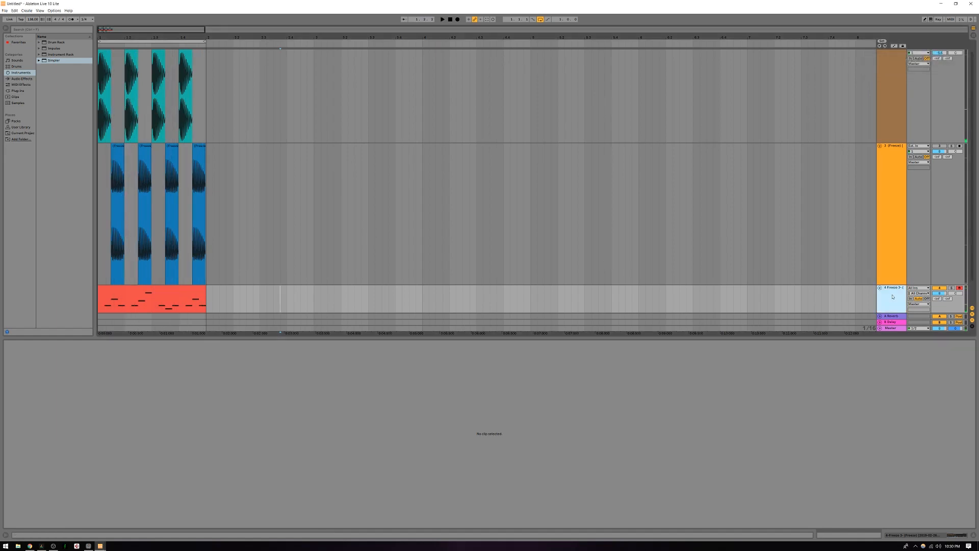
{"action": "left_click", "coordinate": [24, 79]}
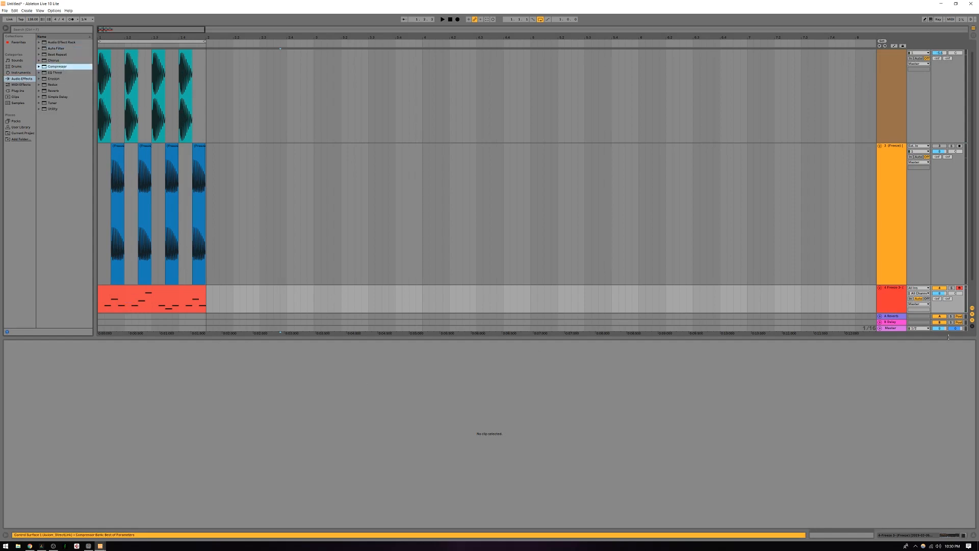
{"action": "left_click", "coordinate": [892, 291]}
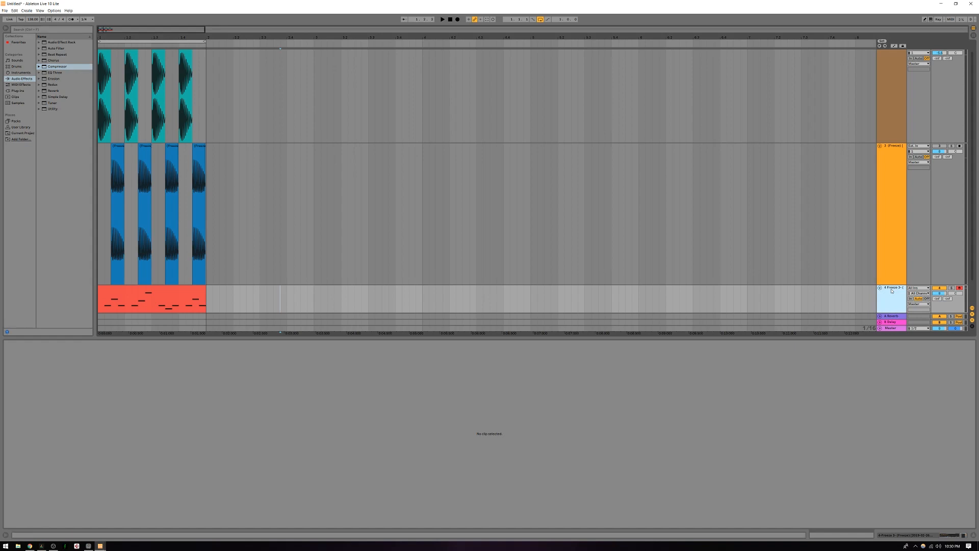
{"action": "double_click", "coordinate": [891, 291]}
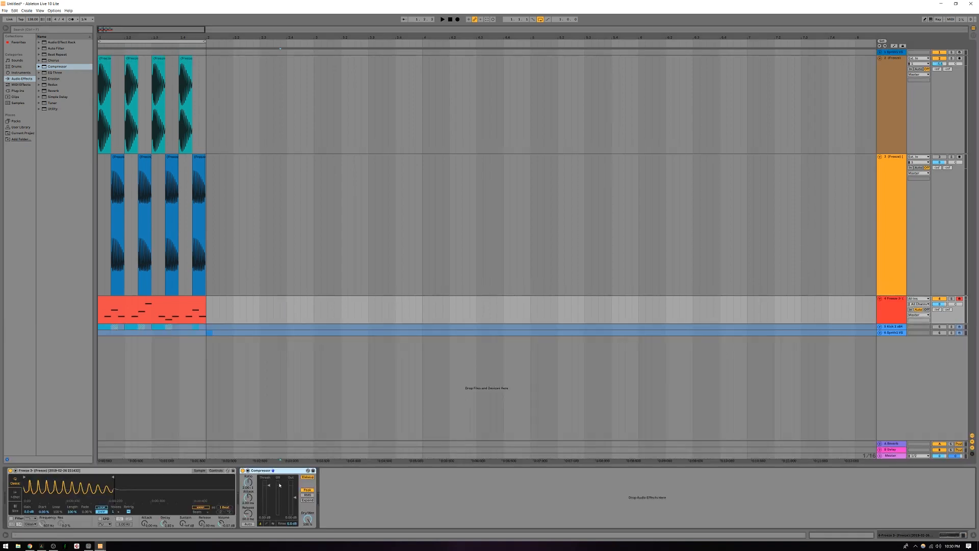
Expand the Compressor's sidechain section, enable Sidechain with the 3-(Freeze) track as audio source, and play the loop.
{"action": "left_click", "coordinate": [247, 470]}
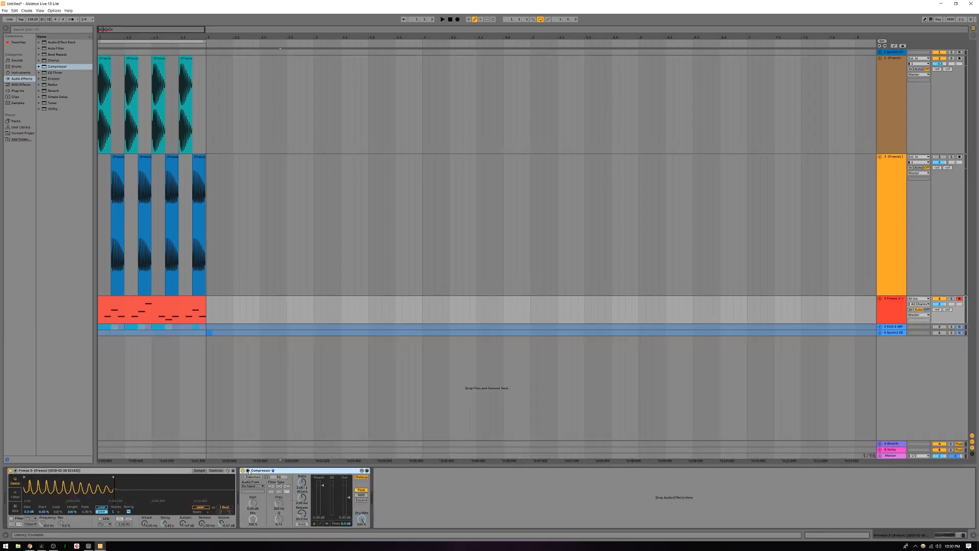
{"action": "left_click", "coordinate": [254, 477]}
{"action": "left_click", "coordinate": [257, 486]}
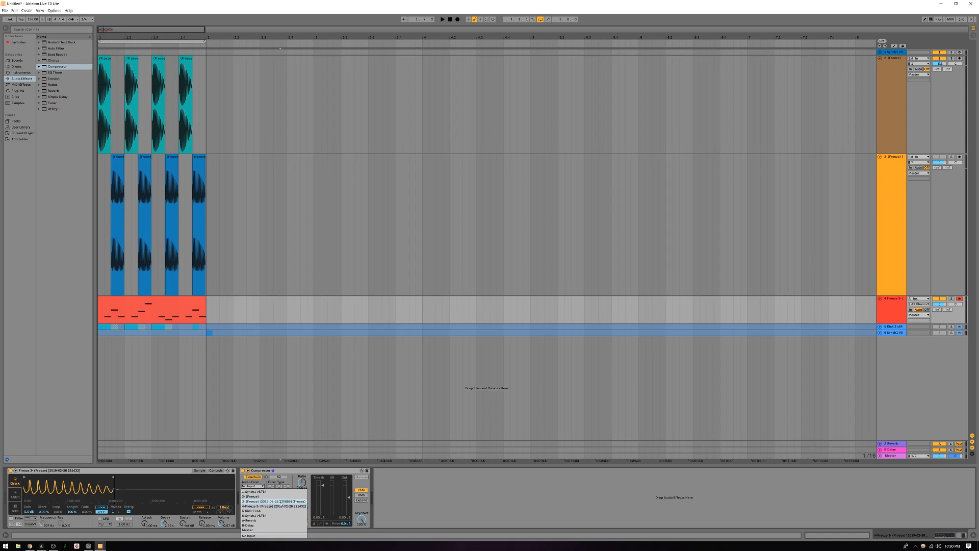
{"action": "left_click", "coordinate": [280, 502]}
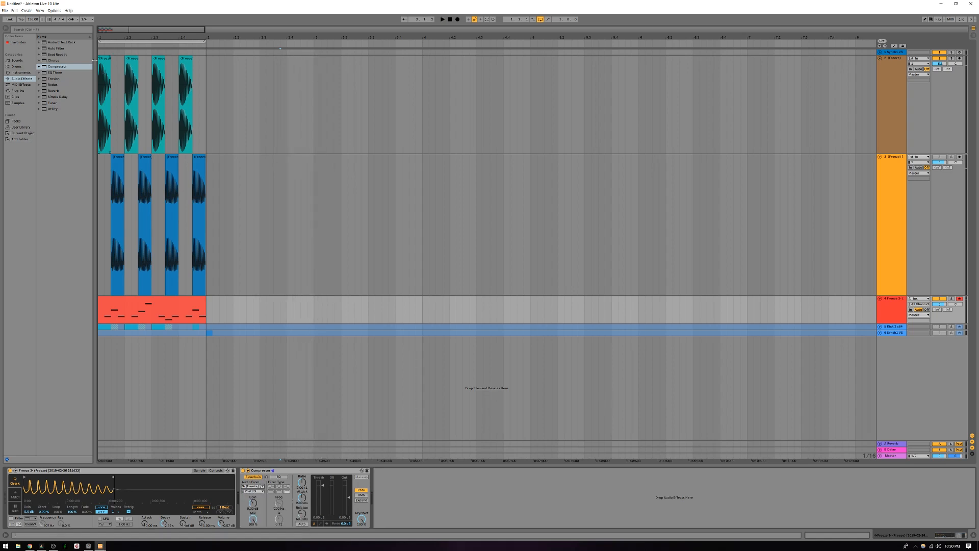
{"action": "left_click", "coordinate": [99, 45]}
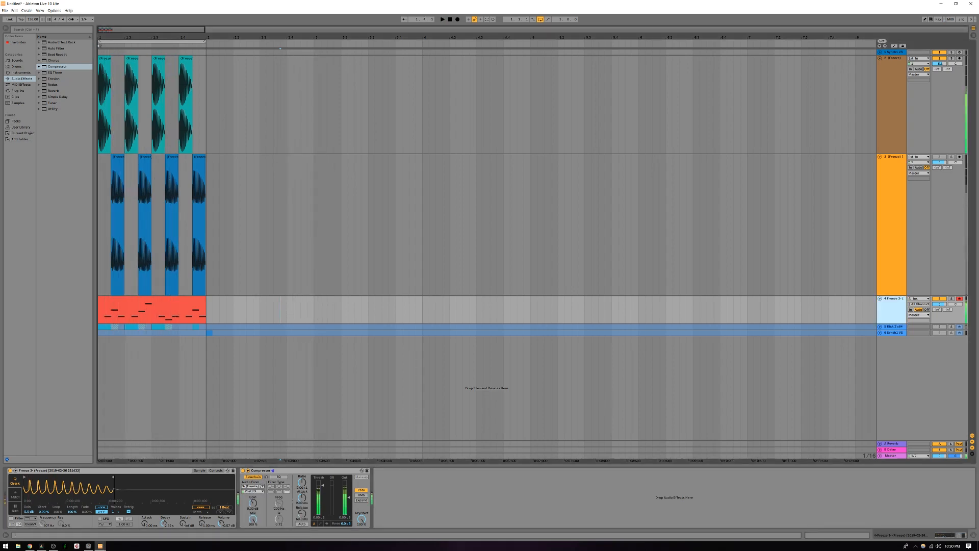
Collapse the 3-(Freeze) track, choose the audio source for the Compressor's sidechain again, and play the loop.
{"action": "left_click", "coordinate": [880, 158]}
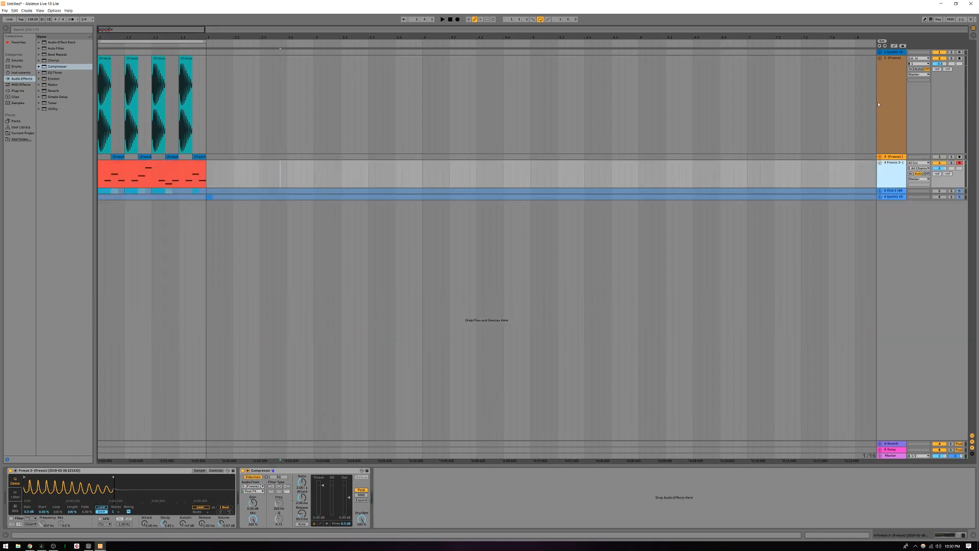
{"action": "left_click", "coordinate": [258, 491]}
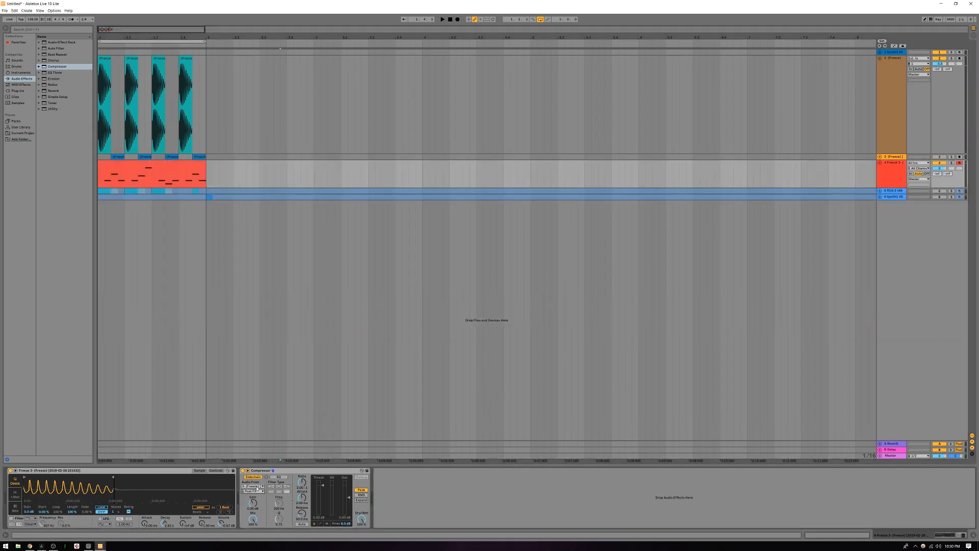
{"action": "left_click", "coordinate": [257, 487]}
{"action": "left_click", "coordinate": [255, 496]}
{"action": "key", "text": "space"}
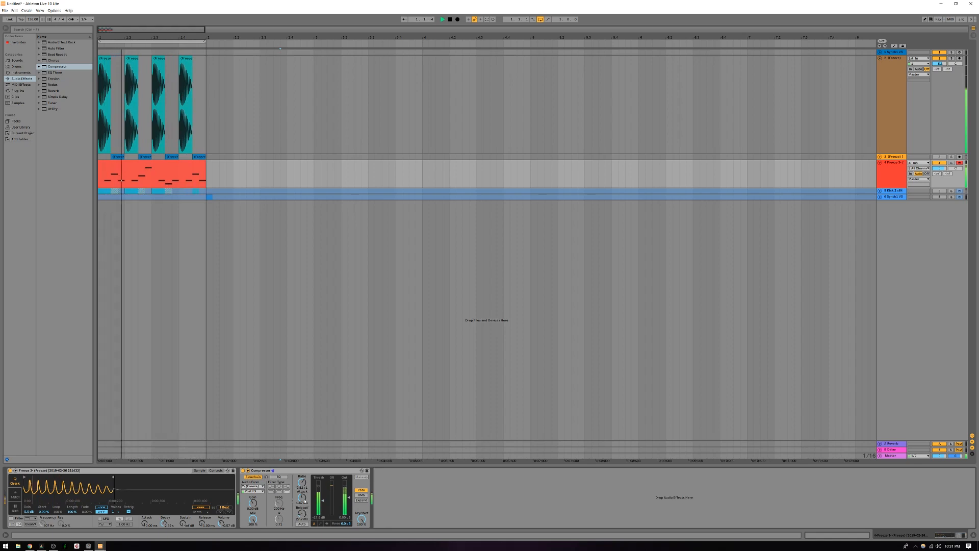
Adjust the Compressor's attack and threshold during playback, comparing the sound with the device bypassed.
{"action": "left_click_drag", "start_coordinate": [304, 499], "coordinate": [304, 505]}
{"action": "left_click", "coordinate": [243, 471]}
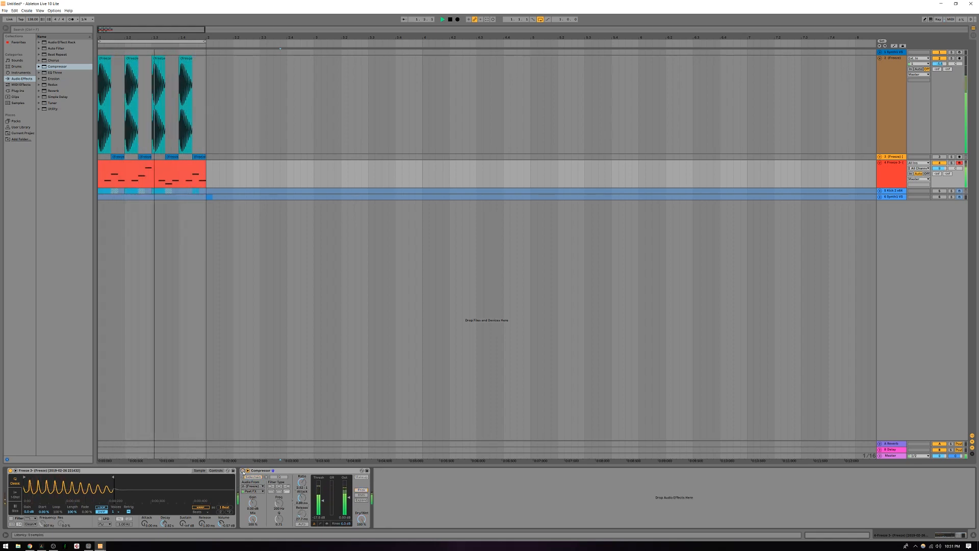
{"action": "left_click", "coordinate": [243, 471]}
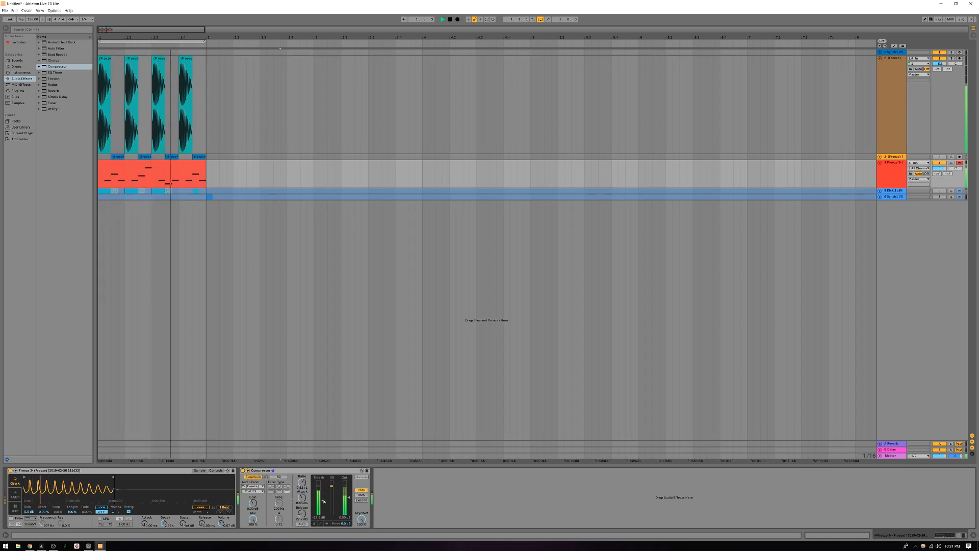
{"action": "left_click_drag", "start_coordinate": [323, 501], "coordinate": [324, 502]}
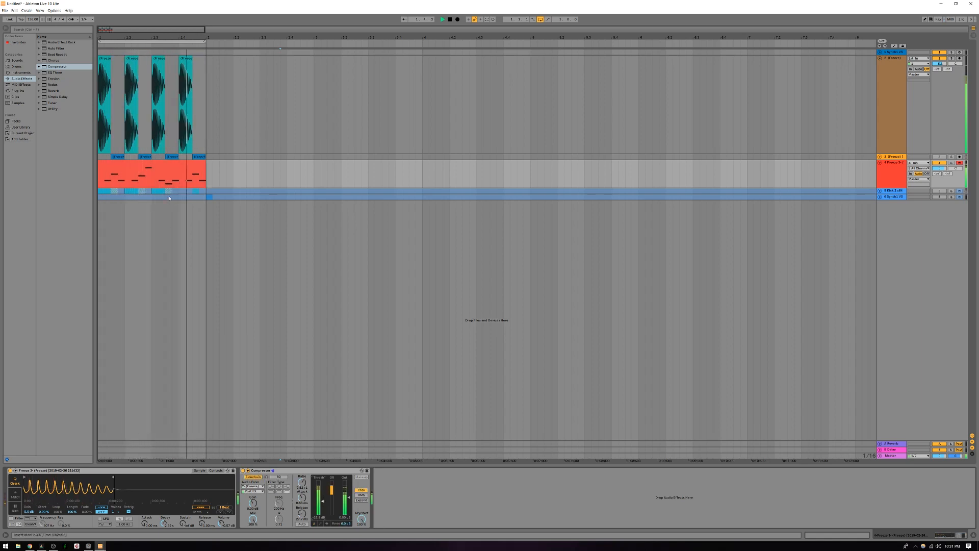
Open the melody clip, enlarge its velocity lane, and lower the velocity of beat one's last G#3 note.
{"action": "double_click", "coordinate": [160, 166]}
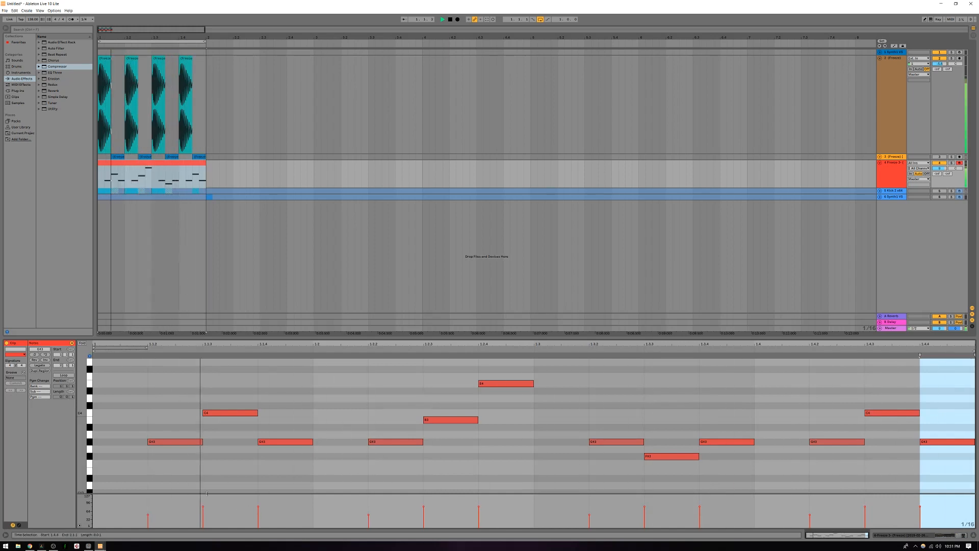
{"action": "mouse_move", "coordinate": [207, 493]}
{"action": "left_mouse_down"}
{"action": "mouse_move", "coordinate": [250, 454]}
{"action": "mouse_move", "coordinate": [258, 484]}
{"action": "left_mouse_up"}
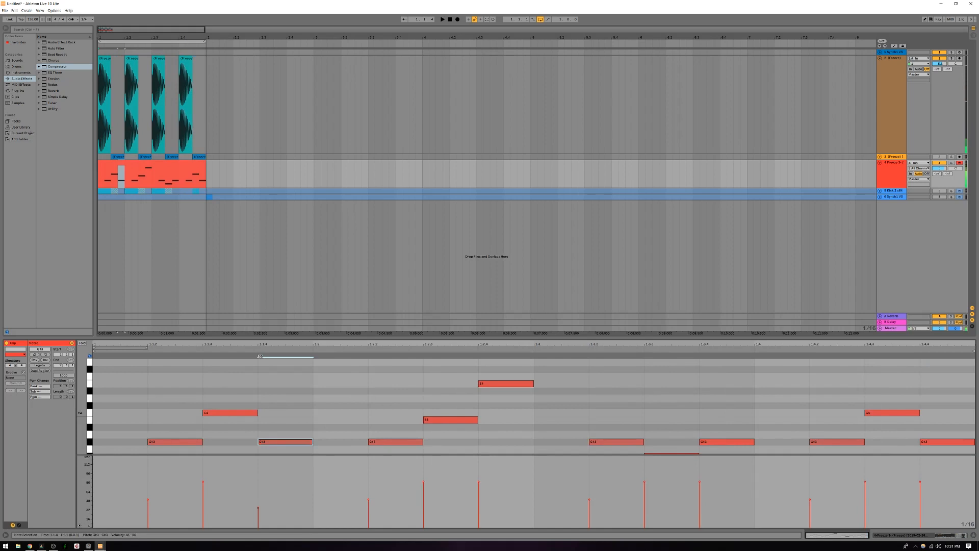
{"action": "key", "text": "space"}
{"action": "left_click", "coordinate": [258, 500]}
Check Simpler's Controls page, and reduce the velocity of beat one's last G#3 further in the melody clip.
{"action": "left_click", "coordinate": [902, 164]}
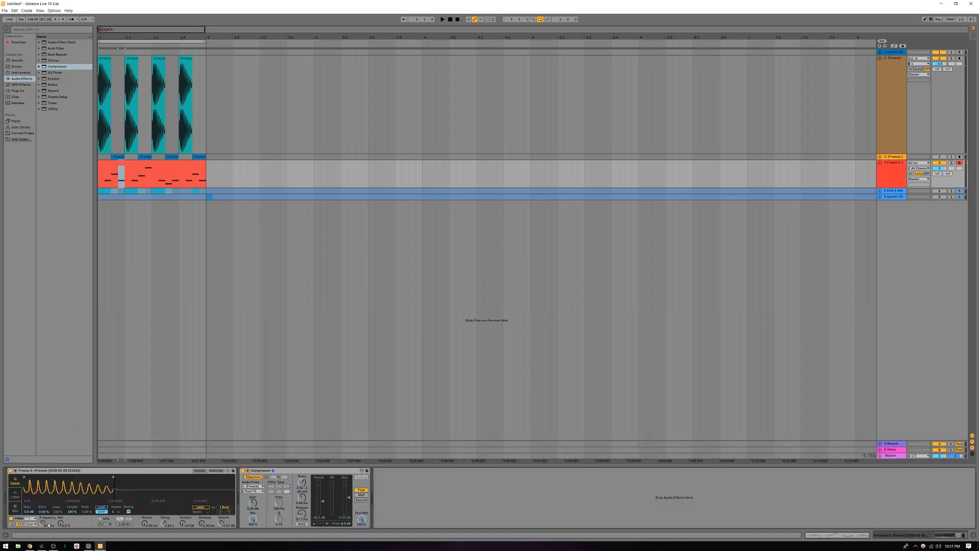
{"action": "left_click", "coordinate": [212, 470]}
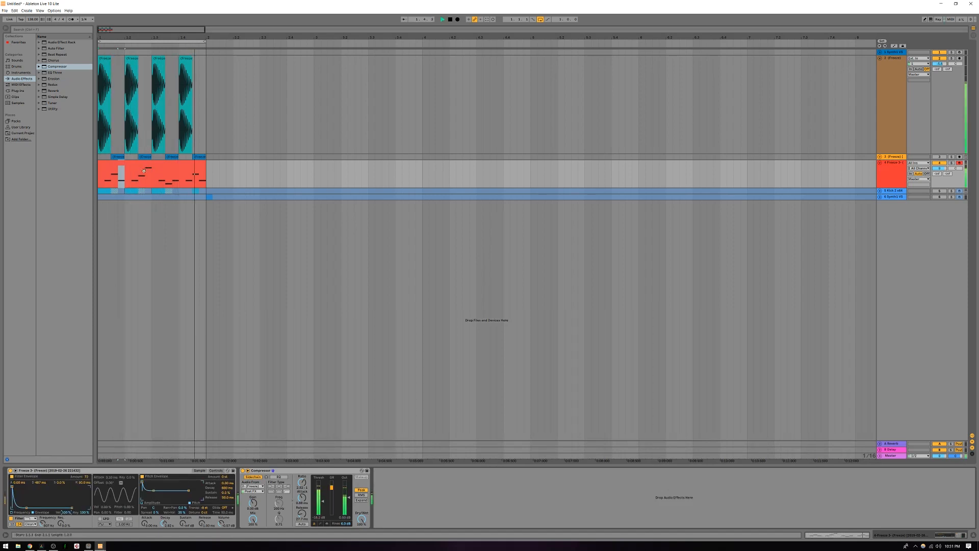
{"action": "left_click", "coordinate": [144, 171]}
{"action": "double_click", "coordinate": [144, 170]}
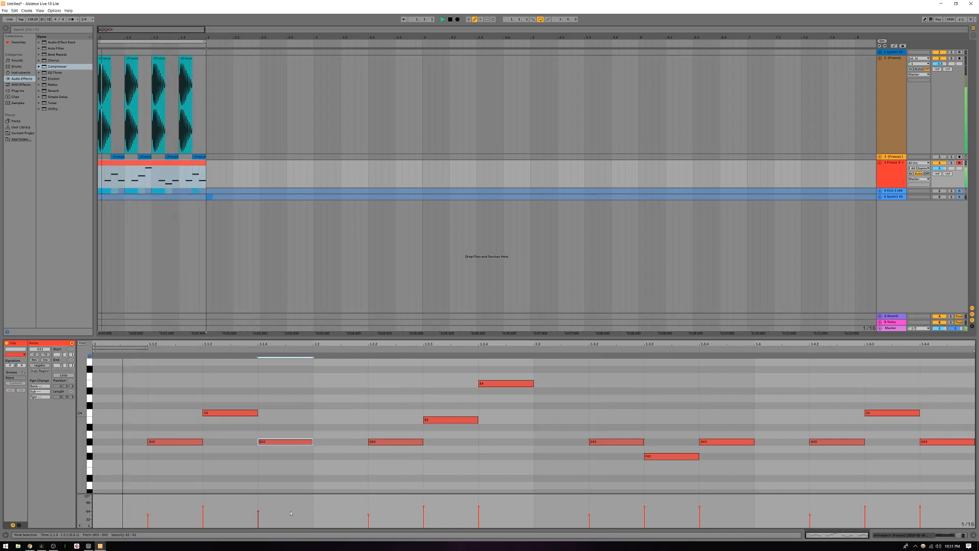
{"action": "left_click_drag", "start_coordinate": [263, 512], "coordinate": [263, 516]}
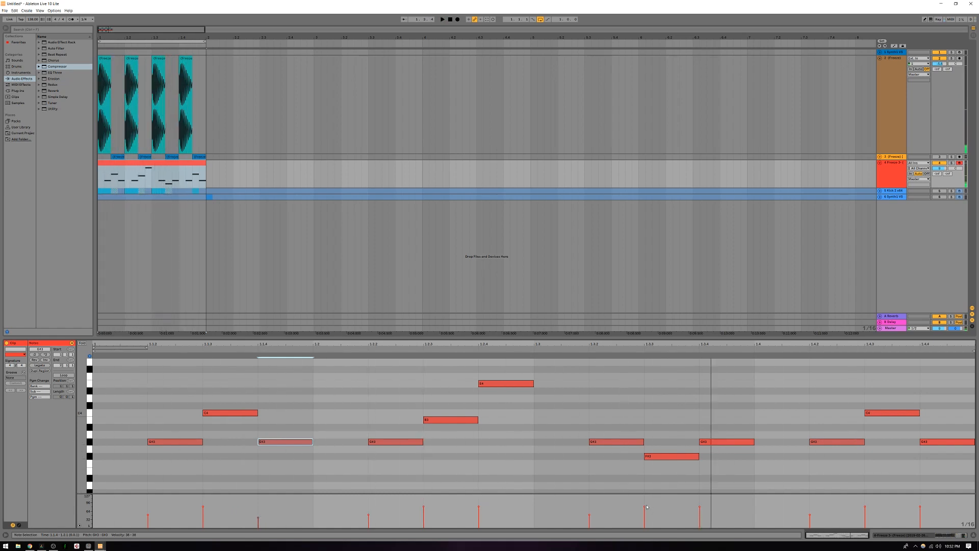
Lower the velocity of the F#3 note in beat three, fine-tuning it while the loop plays.
{"action": "left_click_drag", "start_coordinate": [644, 506], "coordinate": [644, 512]}
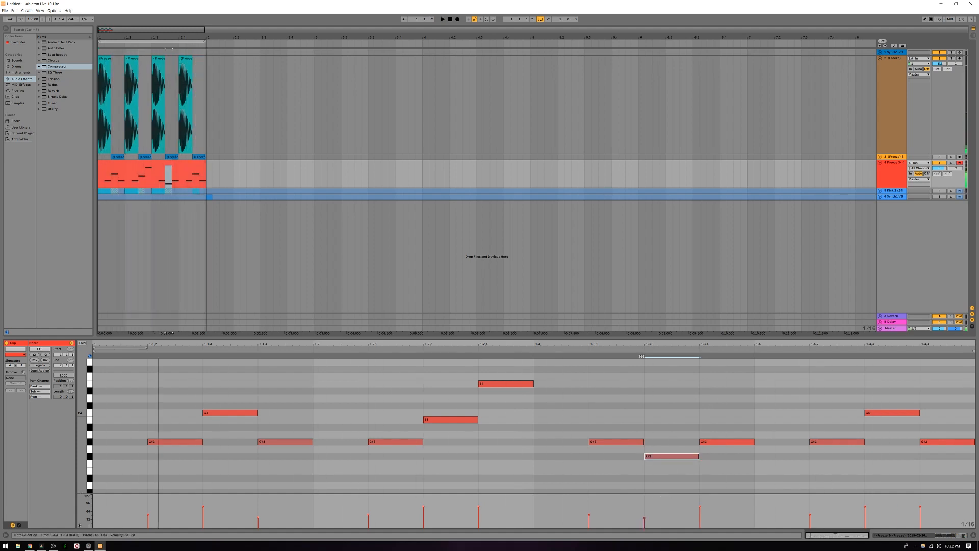
{"action": "key", "text": "space"}
{"action": "left_click_drag", "start_coordinate": [644, 517], "coordinate": [645, 517]}
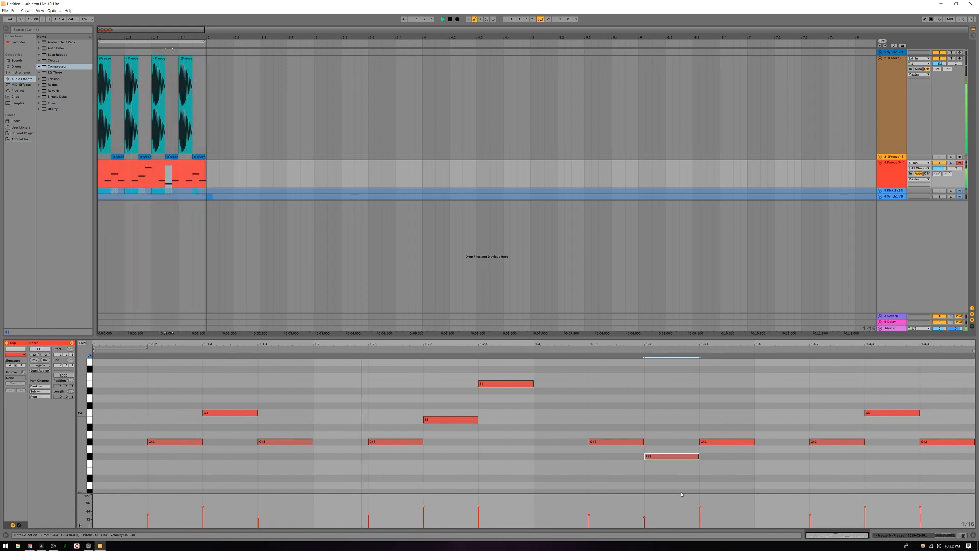
{"action": "left_click_drag", "start_coordinate": [645, 518], "coordinate": [644, 512]}
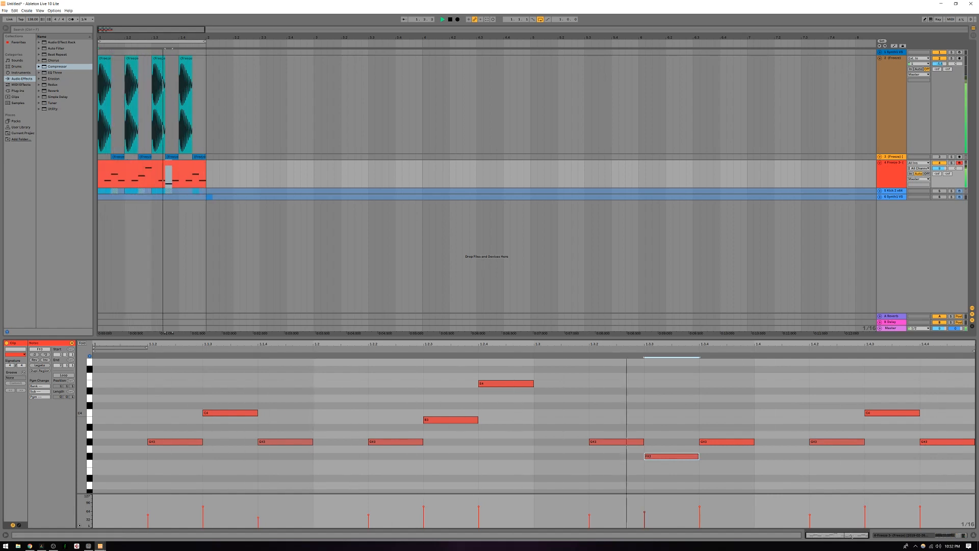
Lower the velocity of beat three's last G#3 and fine-tune that of beat four's first G#3.
{"action": "left_click", "coordinate": [701, 509]}
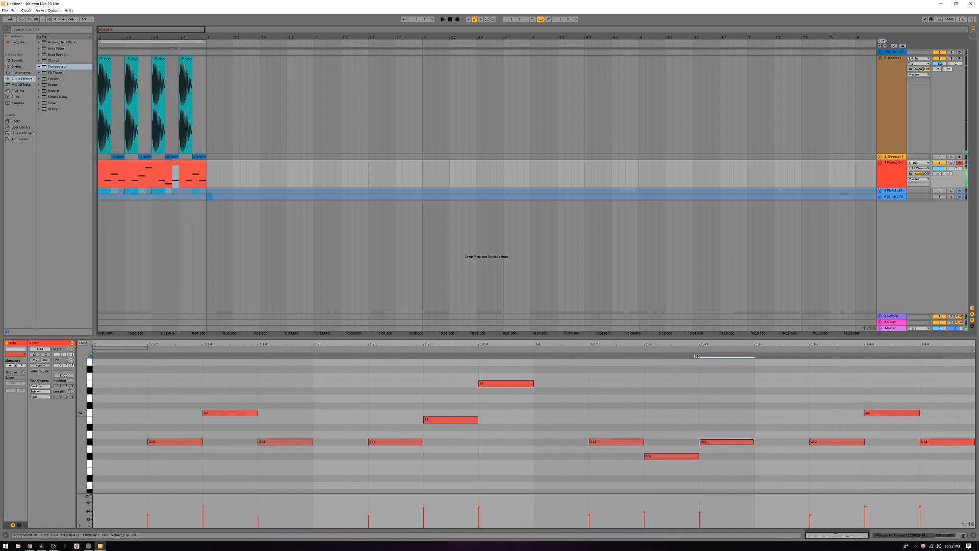
{"action": "key", "text": "space"}
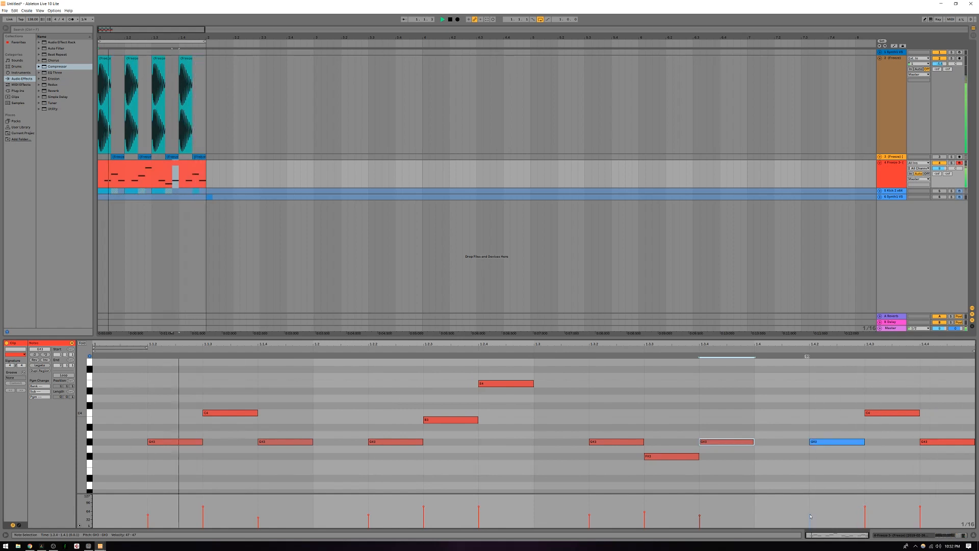
{"action": "left_click_drag", "start_coordinate": [810, 516], "coordinate": [810, 517]}
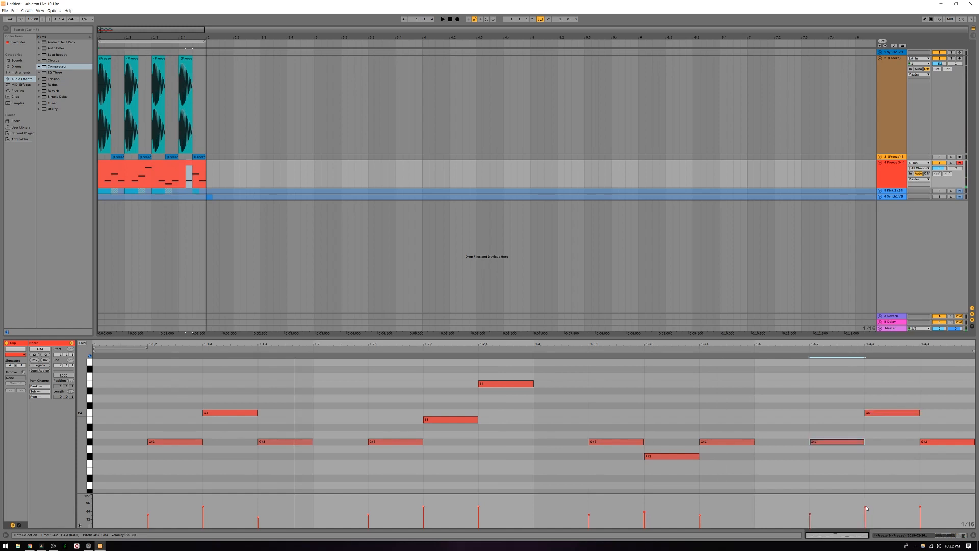
Lower the velocities of beat four's C4 and last G#3, fine-tuning the C4 during playback.
{"action": "left_click_drag", "start_coordinate": [865, 507], "coordinate": [865, 520]}
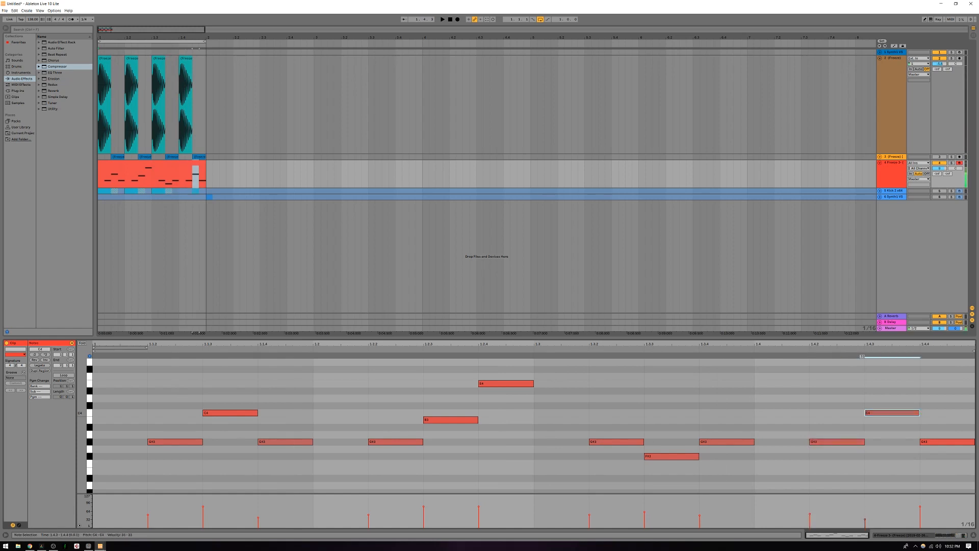
{"action": "left_click_drag", "start_coordinate": [920, 507], "coordinate": [920, 513]}
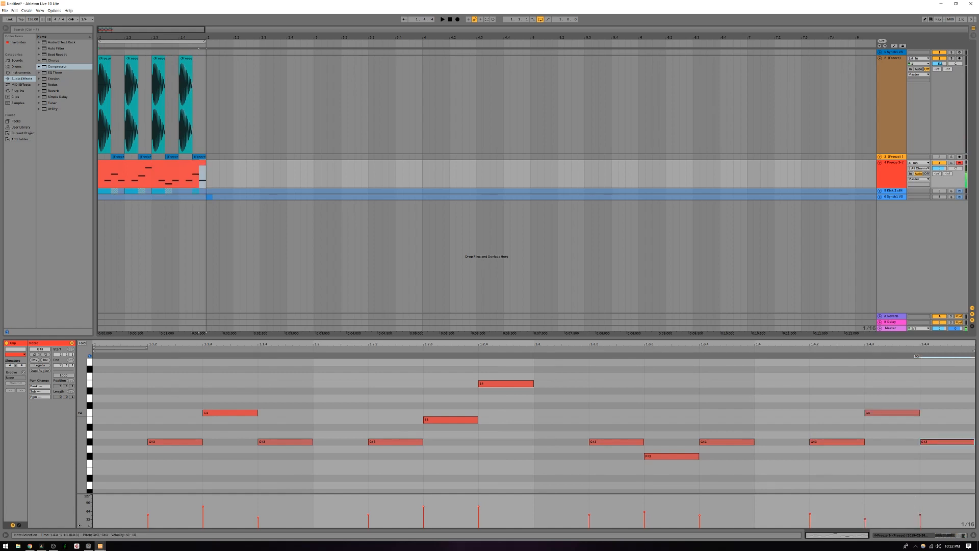
{"action": "key", "text": "space"}
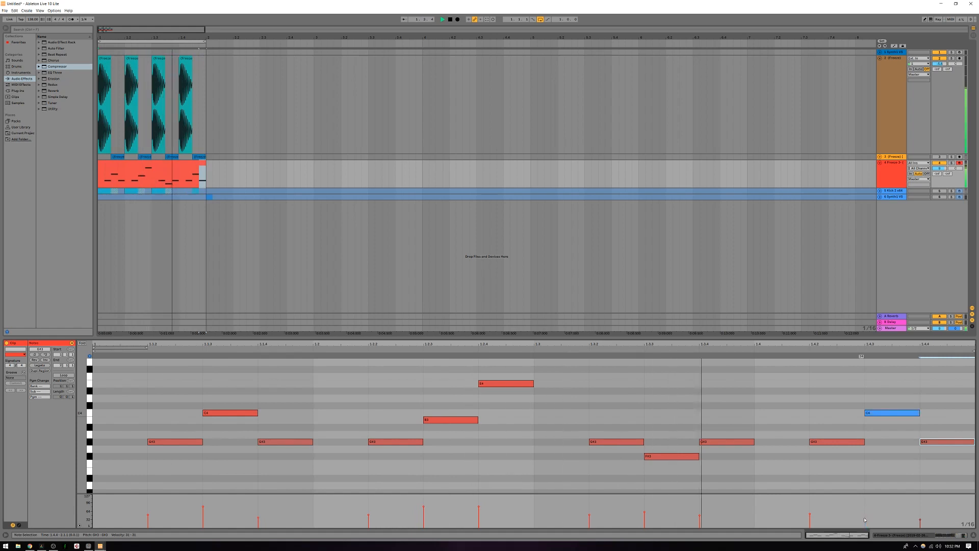
{"action": "left_click_drag", "start_coordinate": [865, 518], "coordinate": [865, 517]}
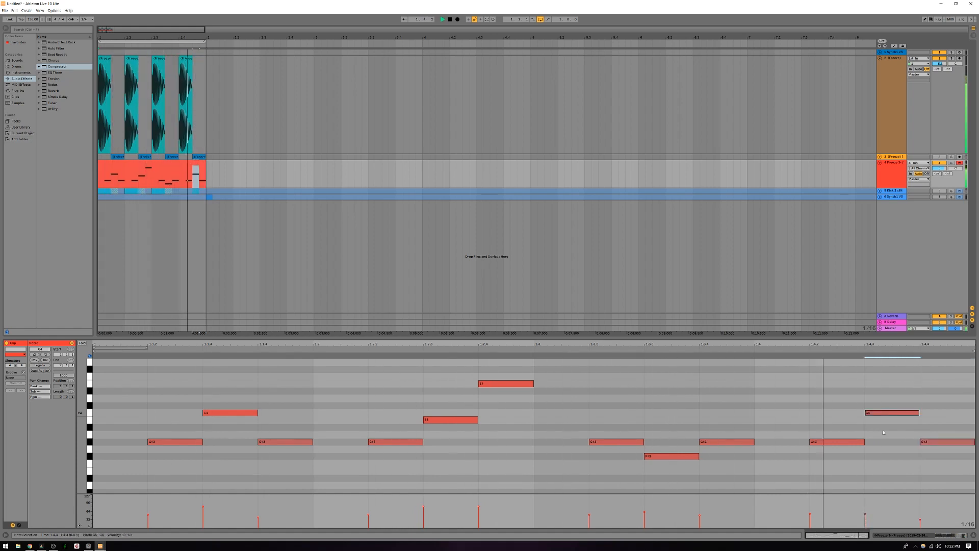
Show the red track's devices and look through Simpler's Sample and Controls pages while the loop plays.
{"action": "left_click", "coordinate": [896, 168]}
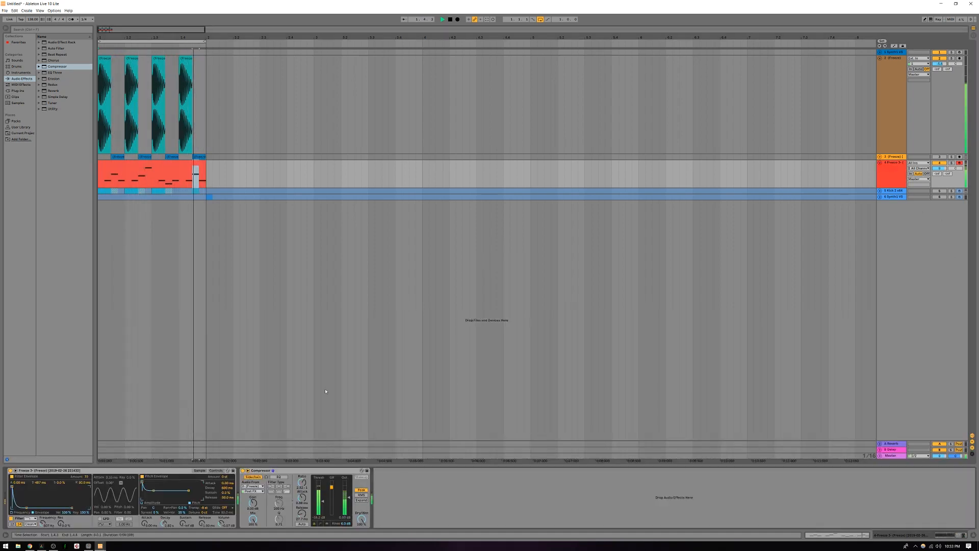
{"action": "left_click", "coordinate": [199, 470]}
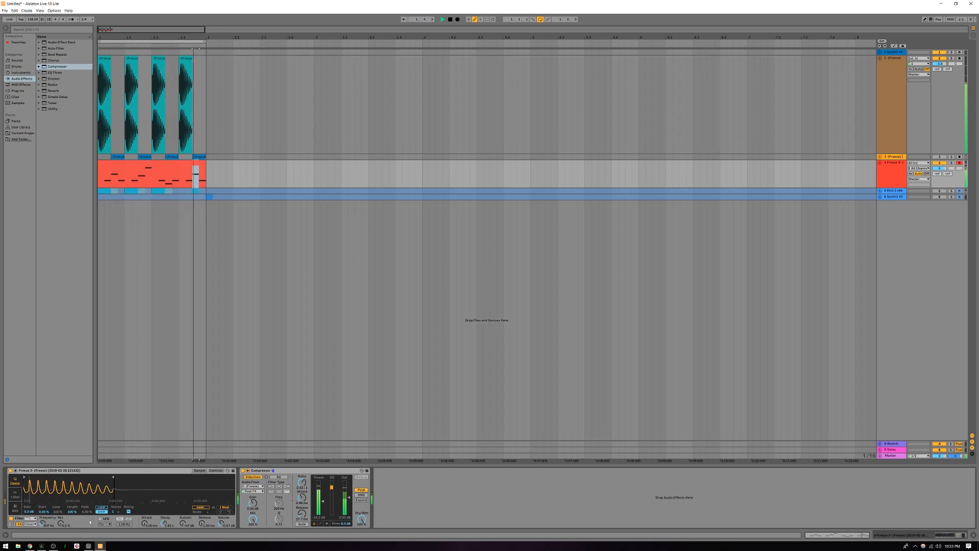
{"action": "left_click", "coordinate": [216, 470]}
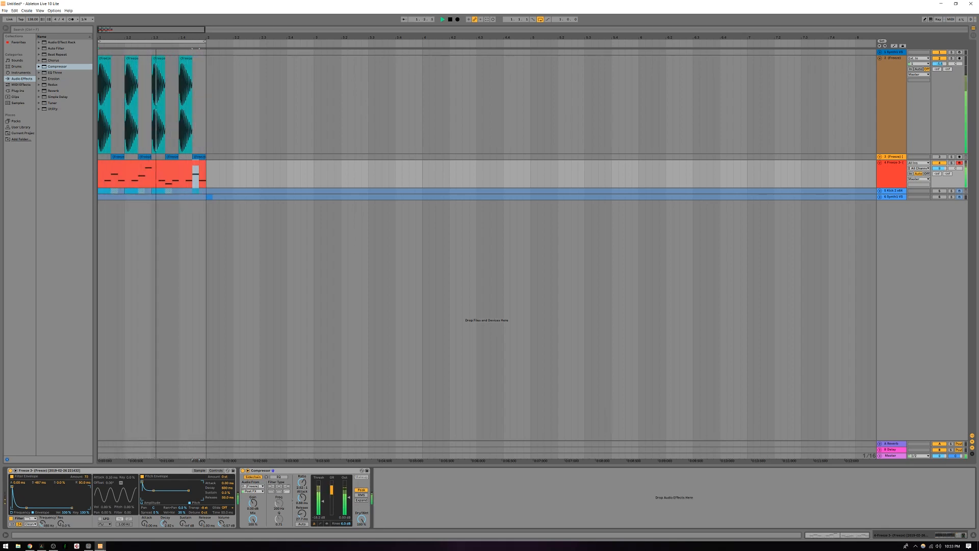
{"action": "left_click", "coordinate": [199, 471]}
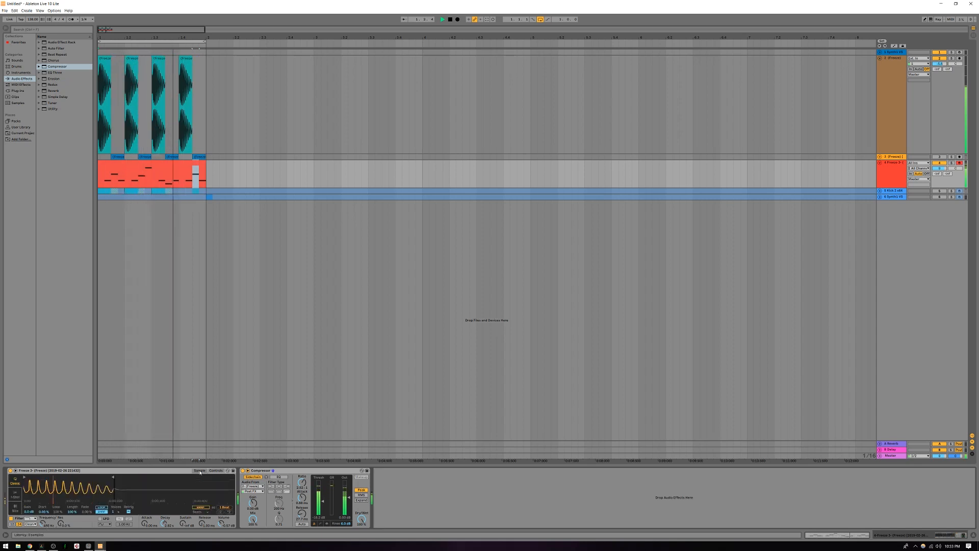
Try Simpler's Slice and 1-Shot playback modes and return to Classic mode.
{"action": "left_click", "coordinate": [15, 508]}
{"action": "left_click", "coordinate": [17, 498]}
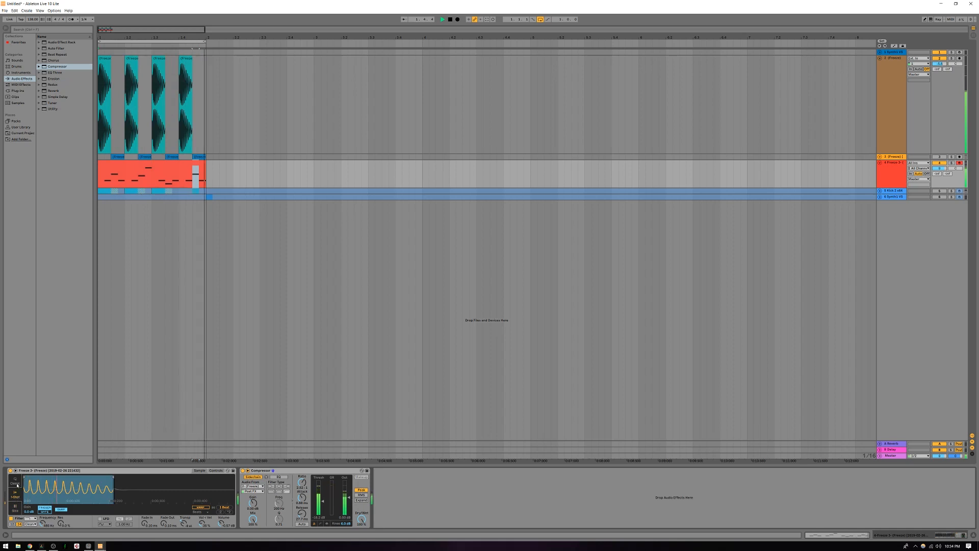
{"action": "left_click", "coordinate": [17, 484]}
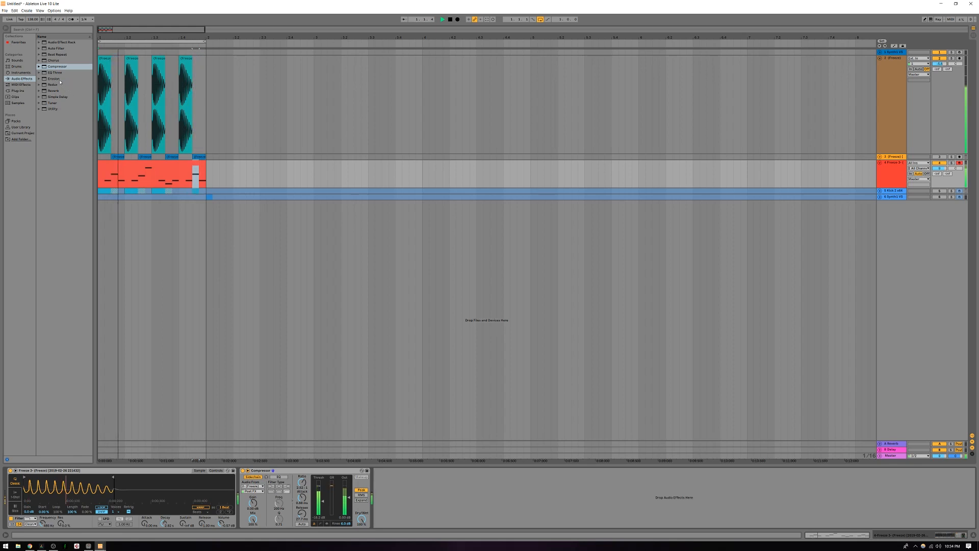
Try an Erosion effect after the Compressor with different noise modes, and delete it from the red track.
{"action": "left_click_drag", "start_coordinate": [60, 80], "coordinate": [391, 481]}
{"action": "left_click", "coordinate": [383, 508]}
{"action": "left_click", "coordinate": [399, 509]}
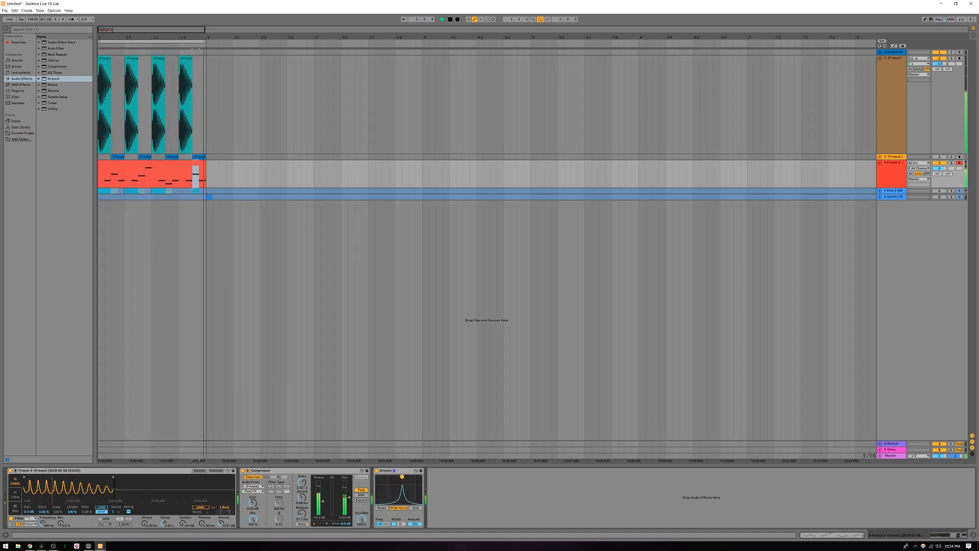
{"action": "right_click", "coordinate": [402, 471]}
{"action": "left_click", "coordinate": [432, 434]}
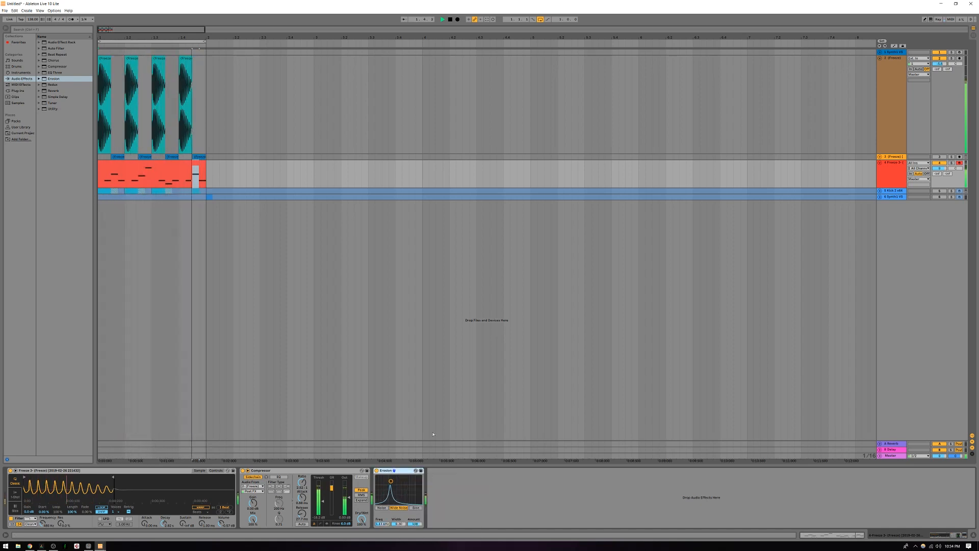
{"action": "key", "text": "Delete"}
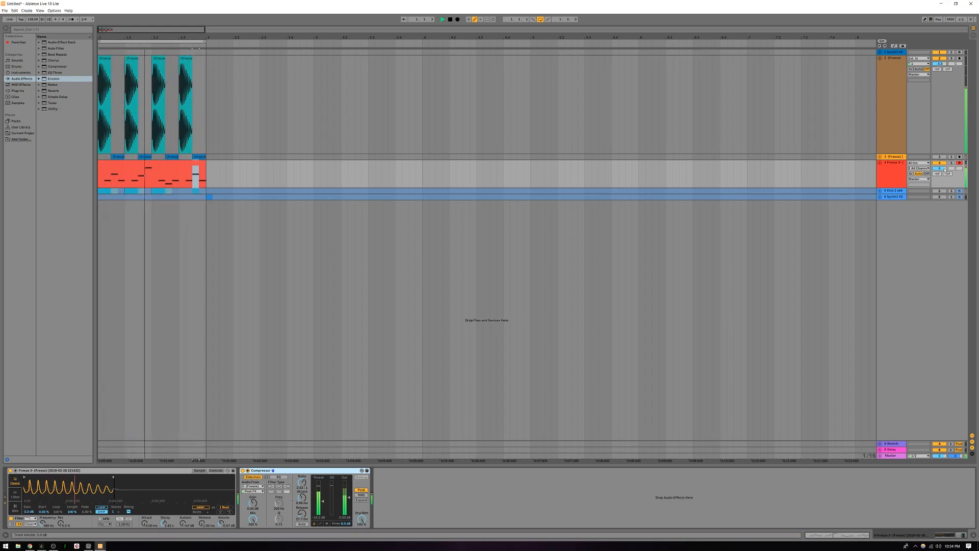
Rebalance the volumes of the red melody track and the brown 2-(Freeze) track while the loop plays.
{"action": "left_click_drag", "start_coordinate": [939, 168], "coordinate": [939, 168]}
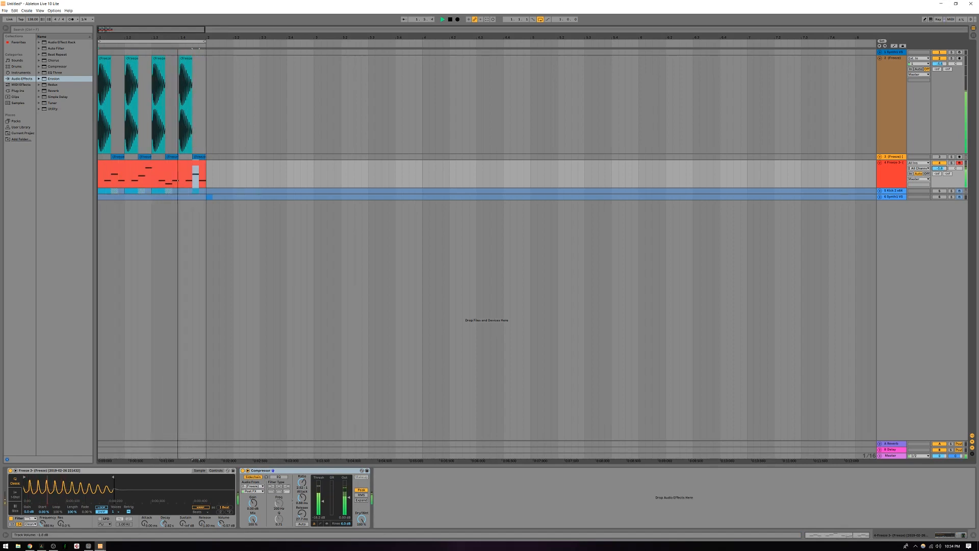
{"action": "left_click", "coordinate": [889, 81]}
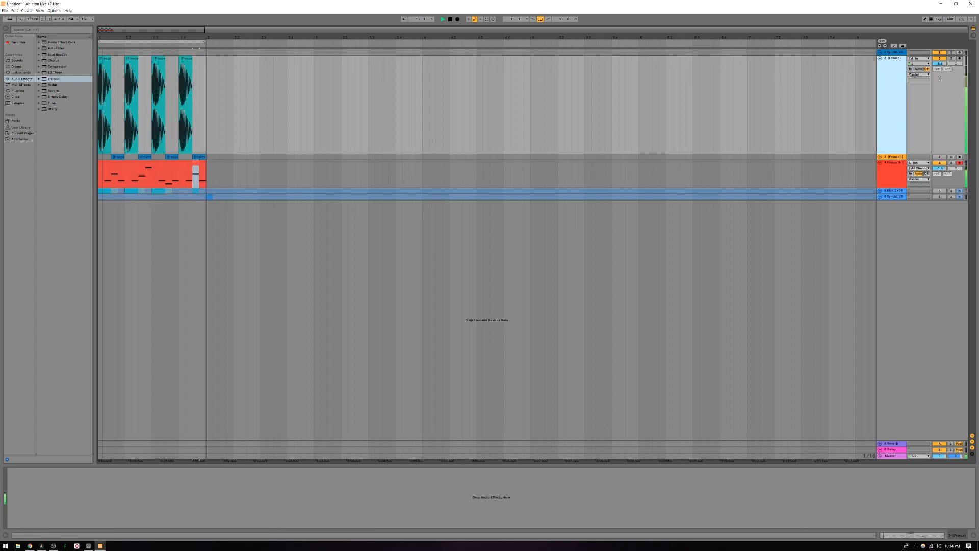
{"action": "left_click_drag", "start_coordinate": [939, 63], "coordinate": [939, 61]}
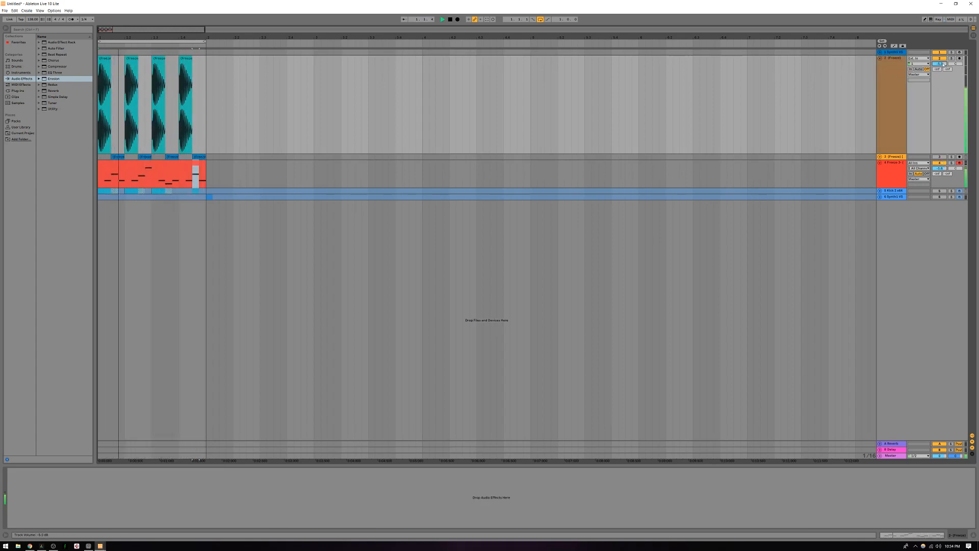
{"action": "left_click_drag", "start_coordinate": [939, 168], "coordinate": [939, 166]}
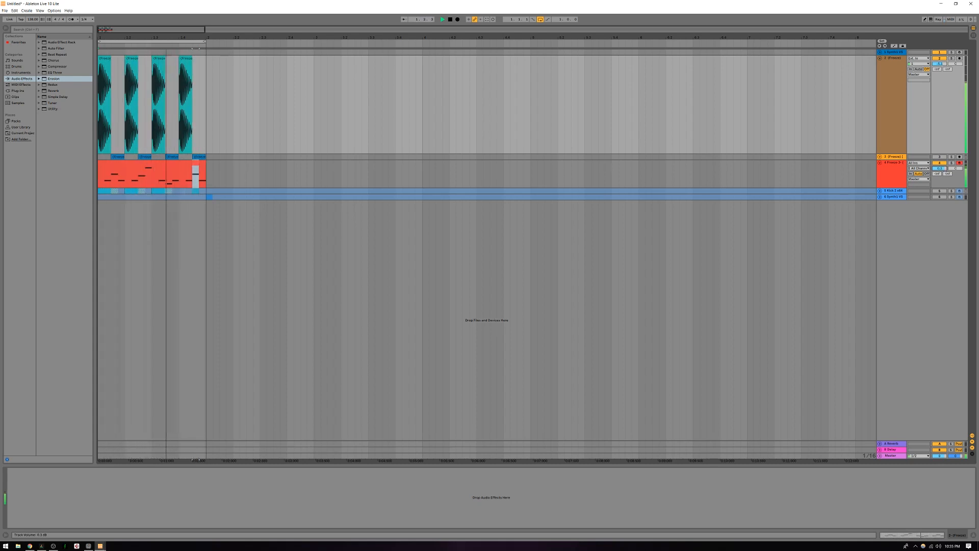
Fine-tune the levels of tracks 2 and 4 against each other during loop playback.
{"action": "left_click_drag", "start_coordinate": [944, 169], "coordinate": [944, 162]}
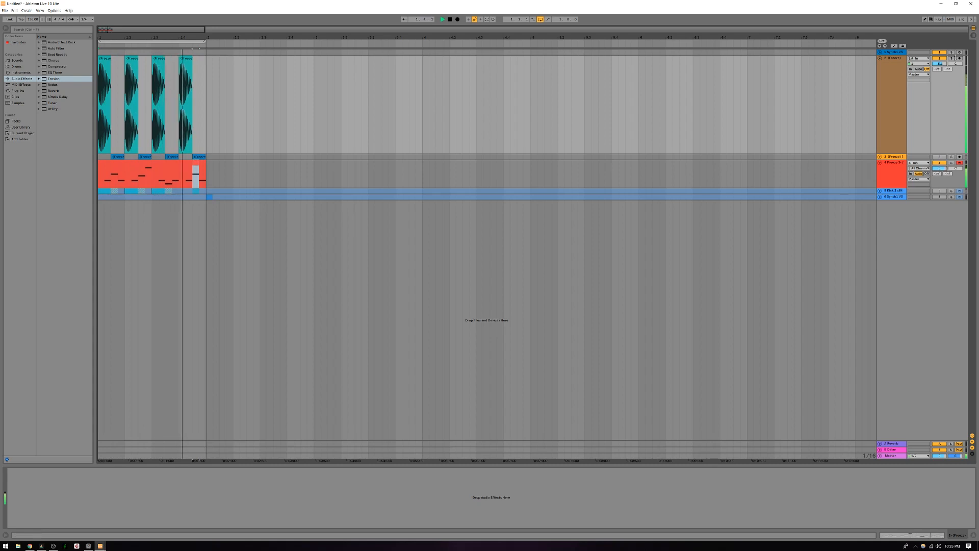
{"action": "left_click_drag", "start_coordinate": [940, 64], "coordinate": [940, 67]}
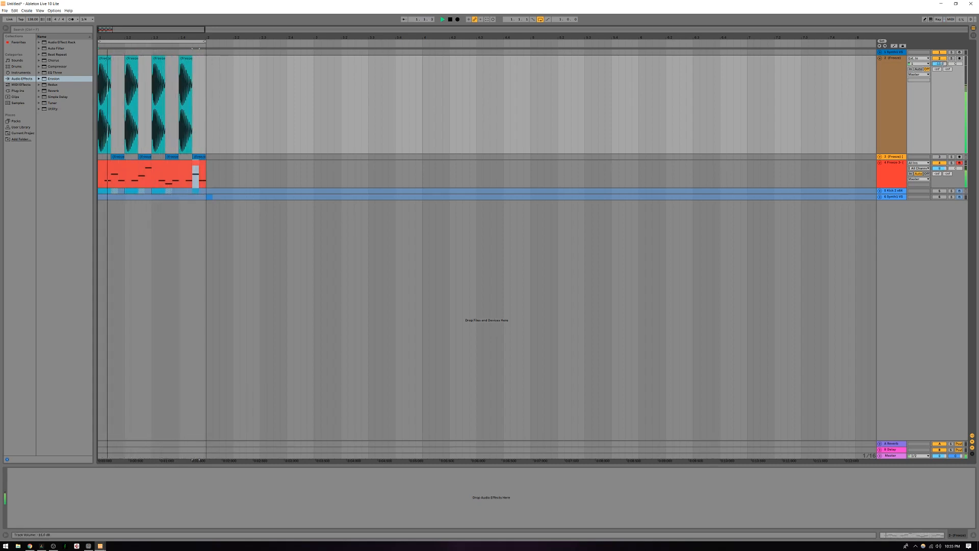
{"action": "left_click_drag", "start_coordinate": [940, 64], "coordinate": [939, 60]}
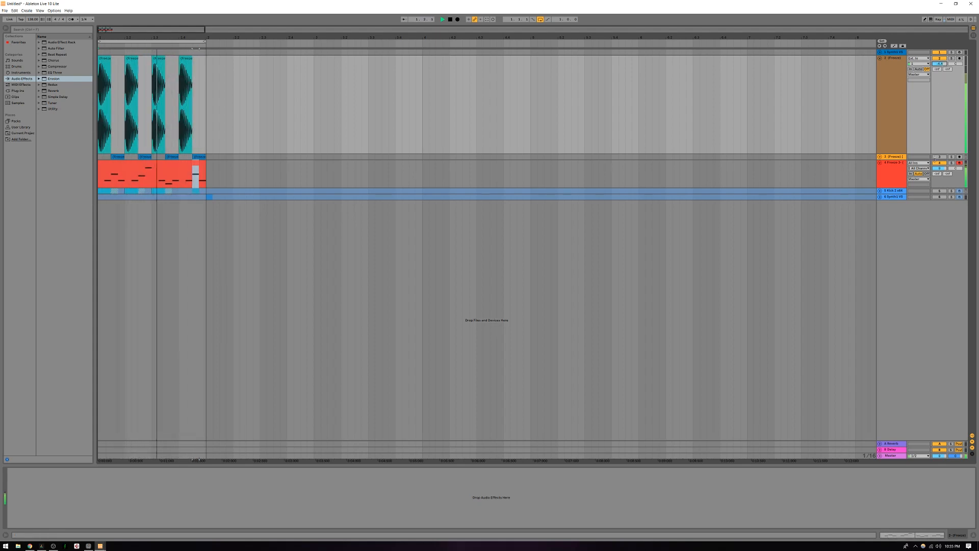
{"action": "left_click_drag", "start_coordinate": [939, 169], "coordinate": [939, 171]}
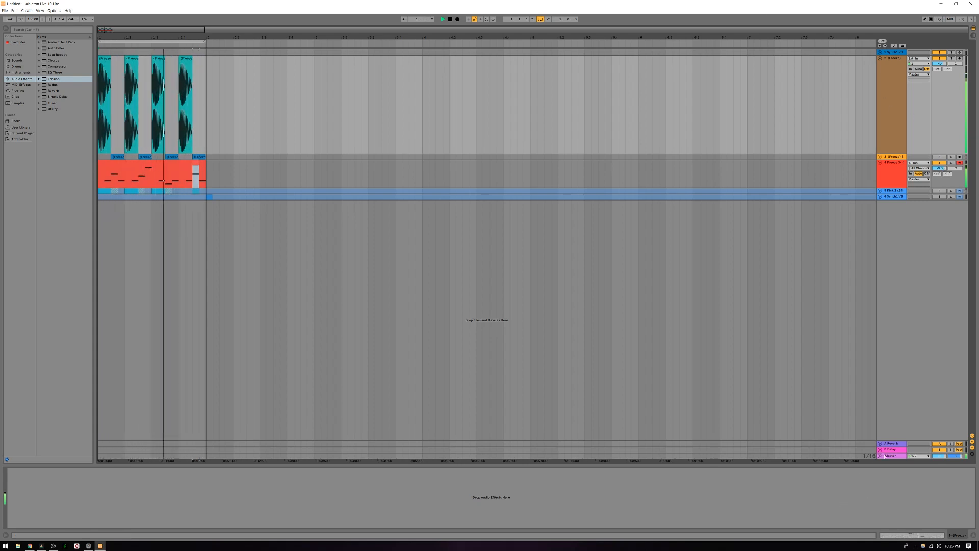
Group the brown 2-(Freeze) track with the red melody track.
{"action": "right_click", "coordinate": [922, 251]}
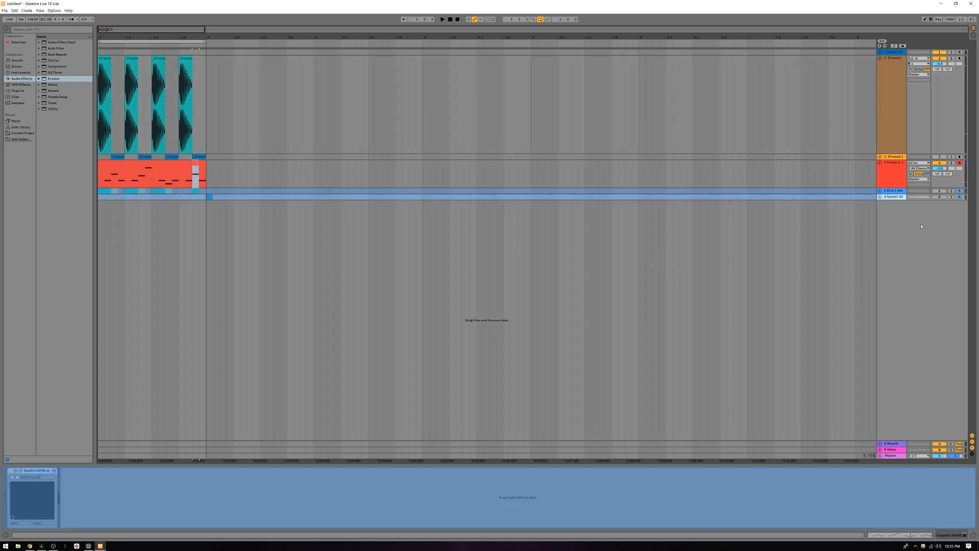
{"action": "left_click", "coordinate": [893, 186]}
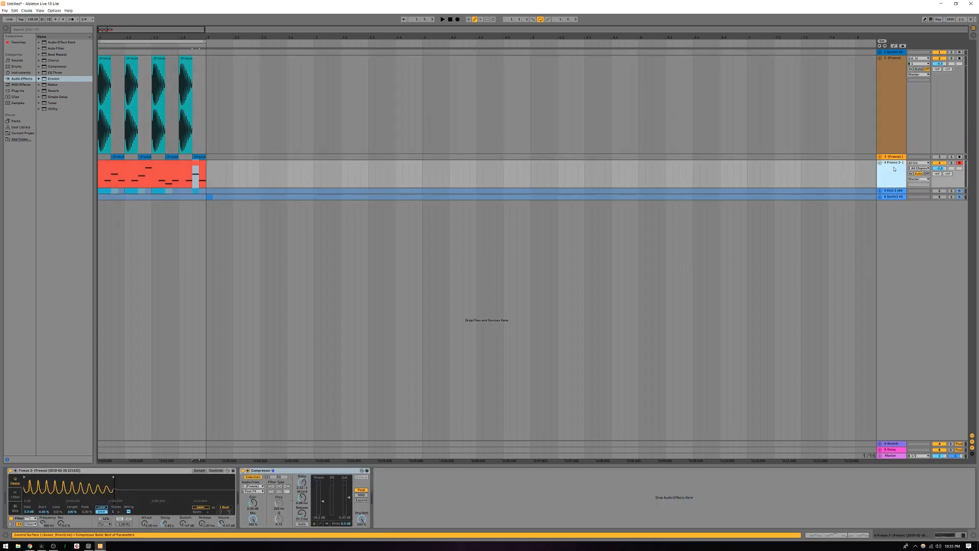
{"action": "left_click", "coordinate": [887, 119]}
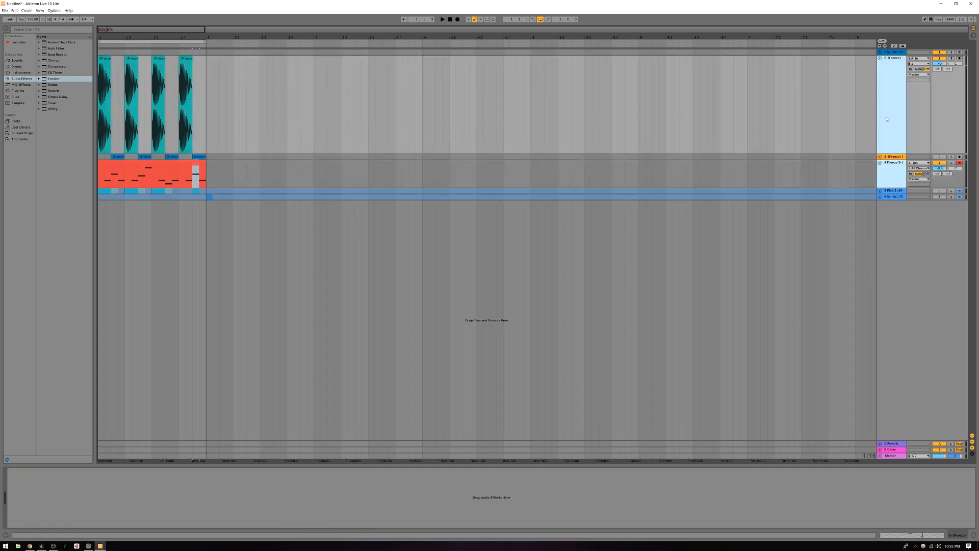
{"action": "right_click", "coordinate": [893, 85]}
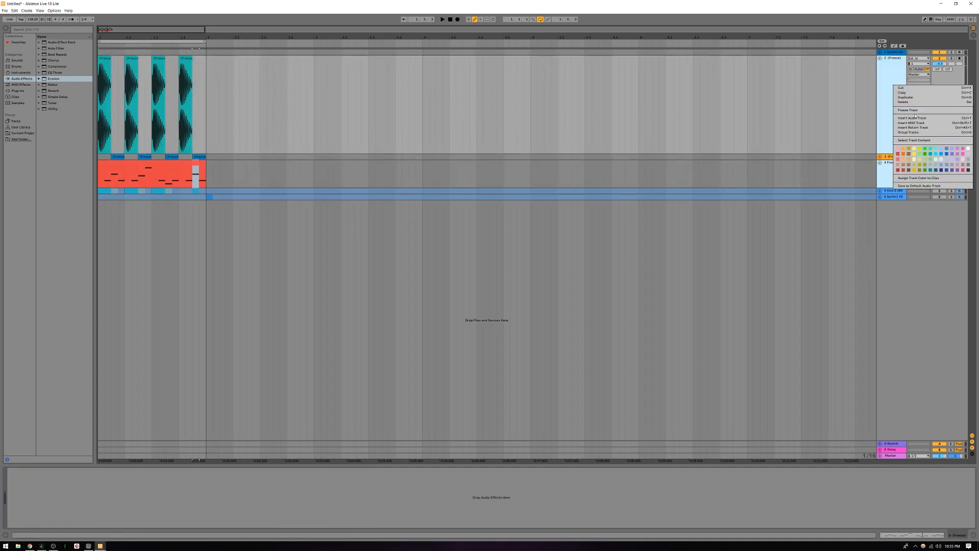
{"action": "left_click", "coordinate": [908, 133]}
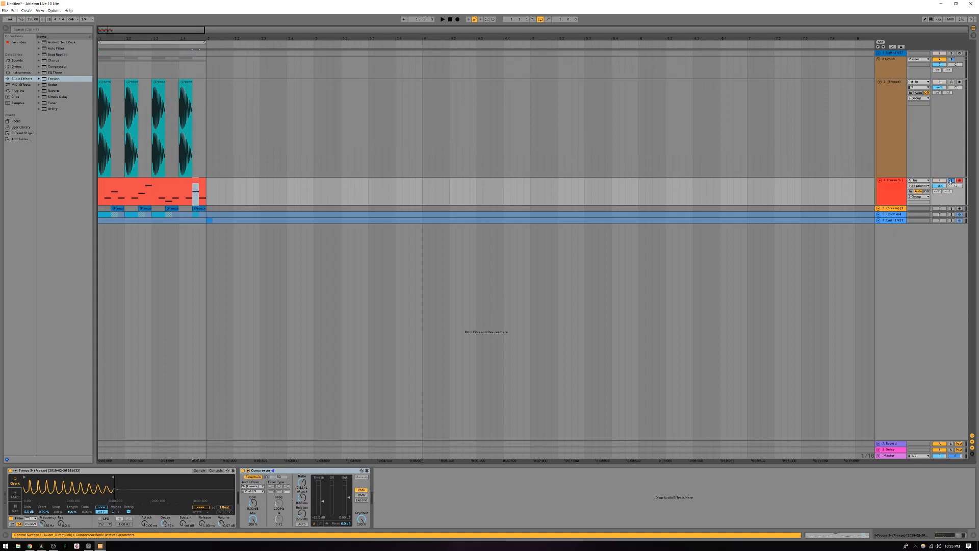
Play the loop and solo the whole group of the two tracks.
{"action": "key", "text": "space"}
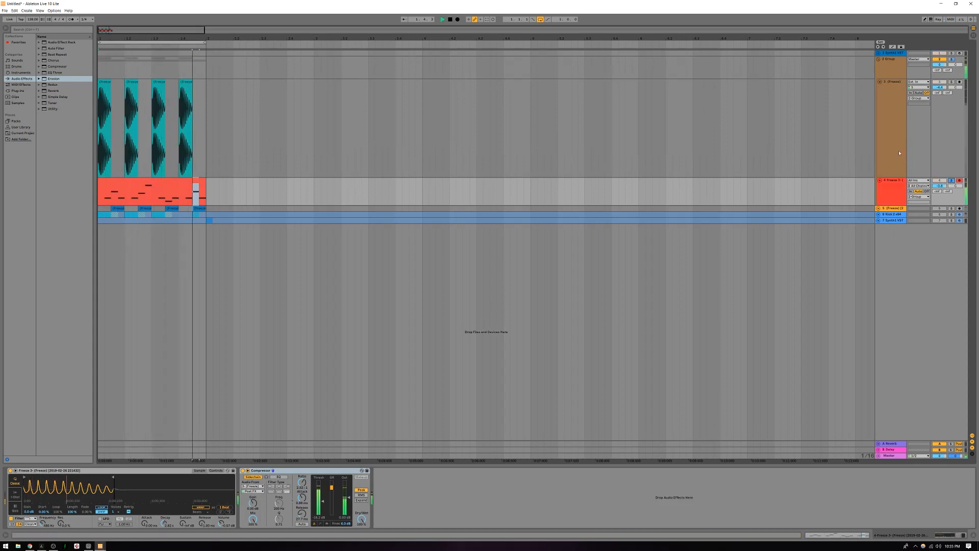
{"action": "left_click", "coordinate": [886, 92]}
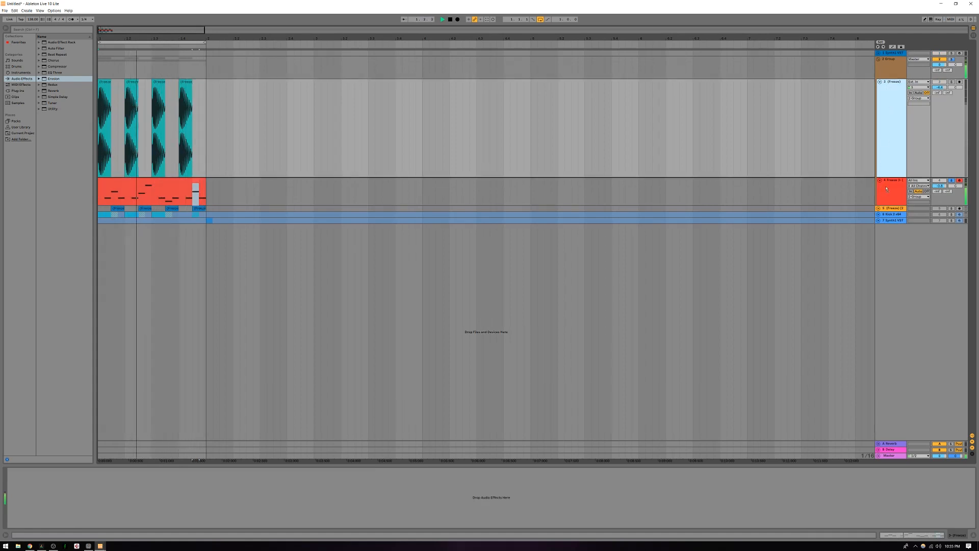
{"action": "left_click", "coordinate": [951, 59]}
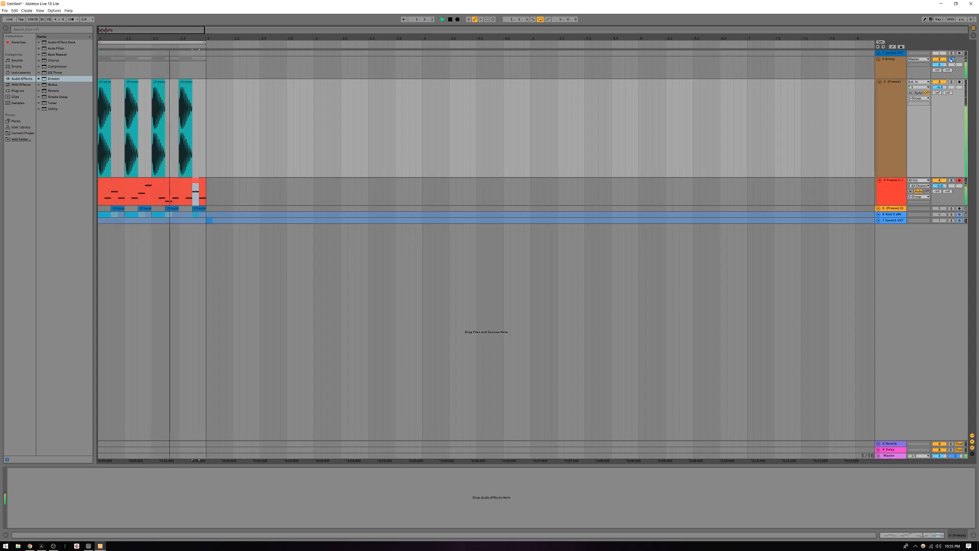
Add a Compressor to the group track.
{"action": "left_click", "coordinate": [894, 71]}
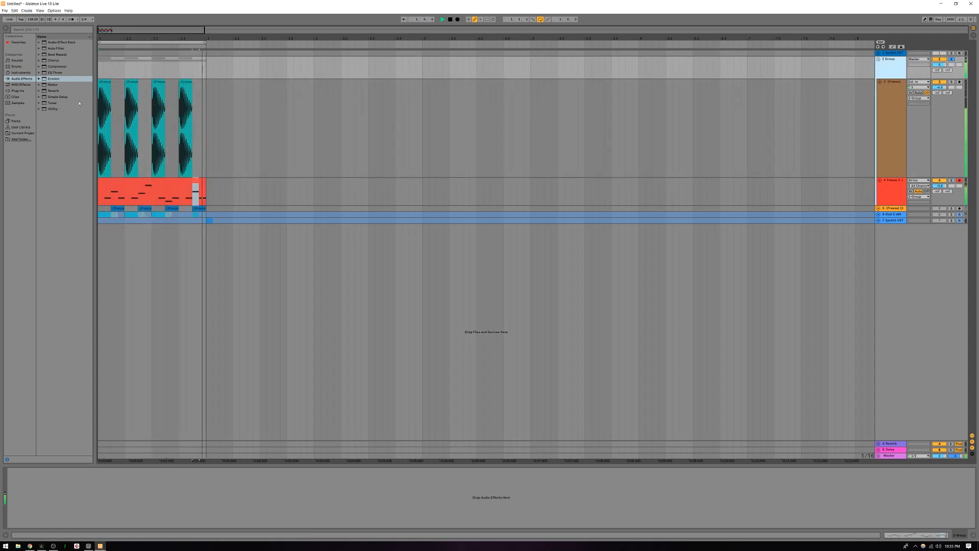
{"action": "left_click", "coordinate": [58, 67]}
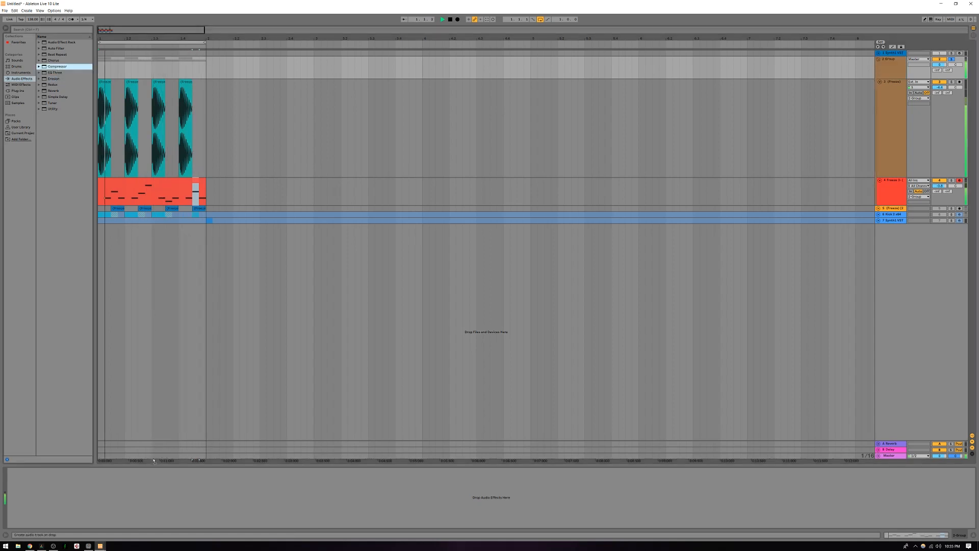
{"action": "left_click_drag", "start_coordinate": [145, 493], "coordinate": [150, 491]}
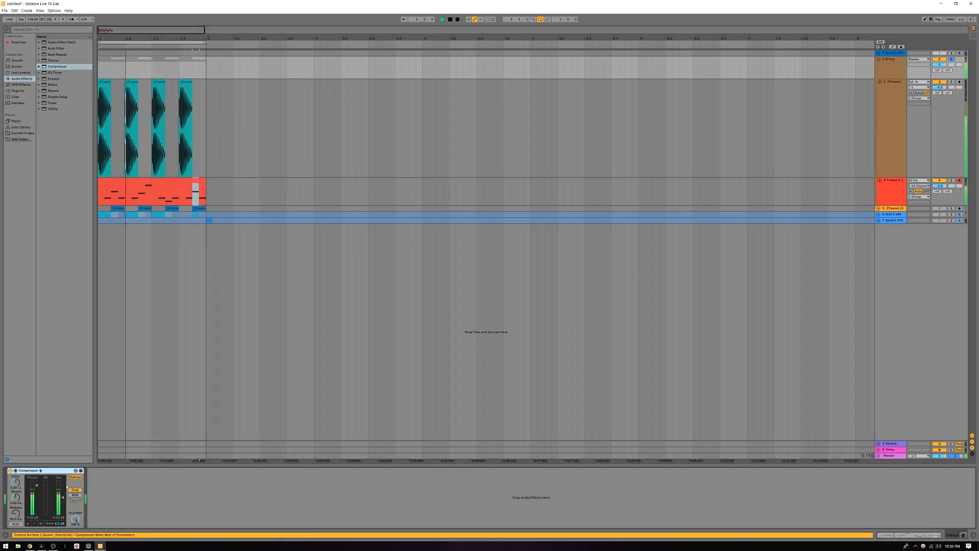
Adjust the group Compressor's ratio, attack, release and threshold, and compare the sound with the device off and on.
{"action": "left_click_drag", "start_coordinate": [16, 482], "coordinate": [16, 538]}
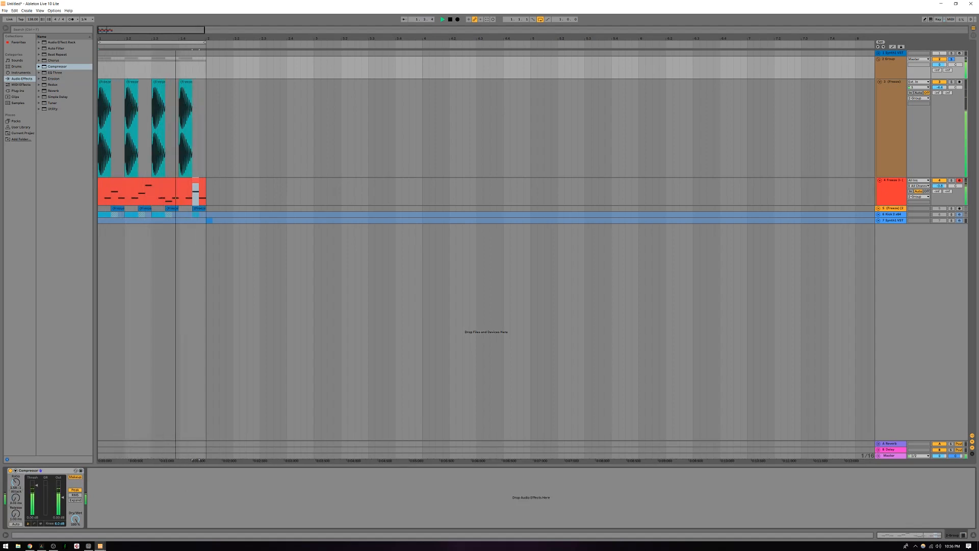
{"action": "mouse_move", "coordinate": [16, 498]}
{"action": "left_mouse_down"}
{"action": "mouse_move", "coordinate": [16, 485]}
{"action": "mouse_move", "coordinate": [34, 494]}
{"action": "left_mouse_up"}
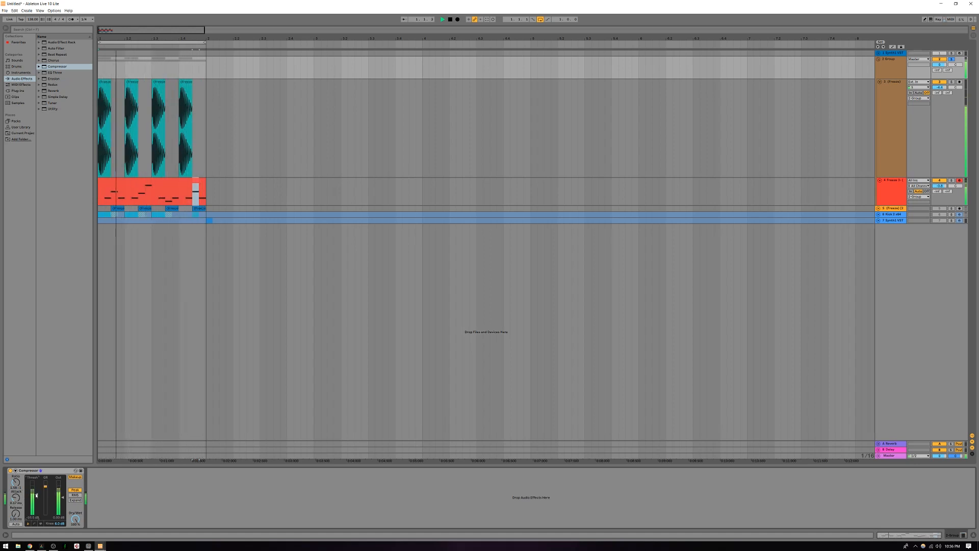
{"action": "mouse_move", "coordinate": [35, 495]}
{"action": "left_mouse_down"}
{"action": "mouse_move", "coordinate": [16, 504]}
{"action": "mouse_move", "coordinate": [36, 491]}
{"action": "left_mouse_up"}
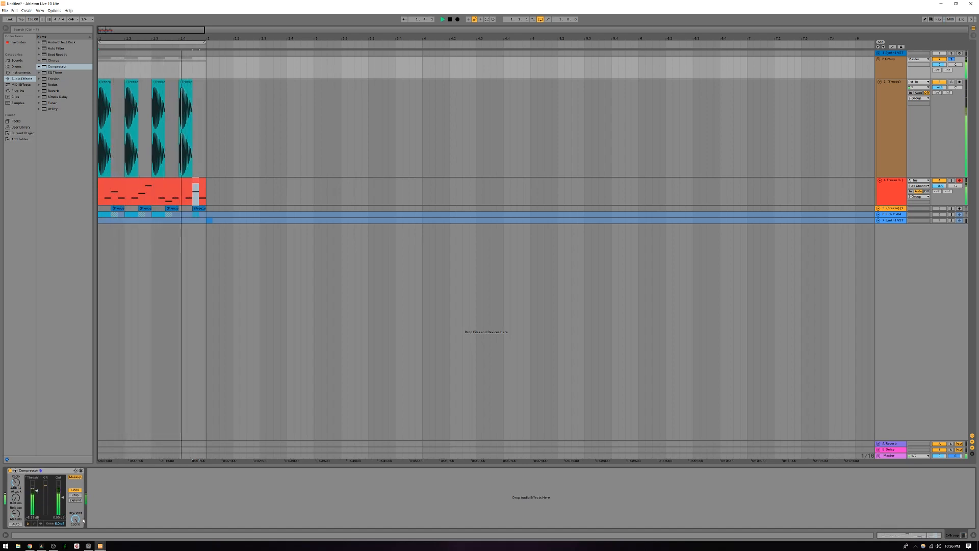
{"action": "left_click", "coordinate": [10, 470]}
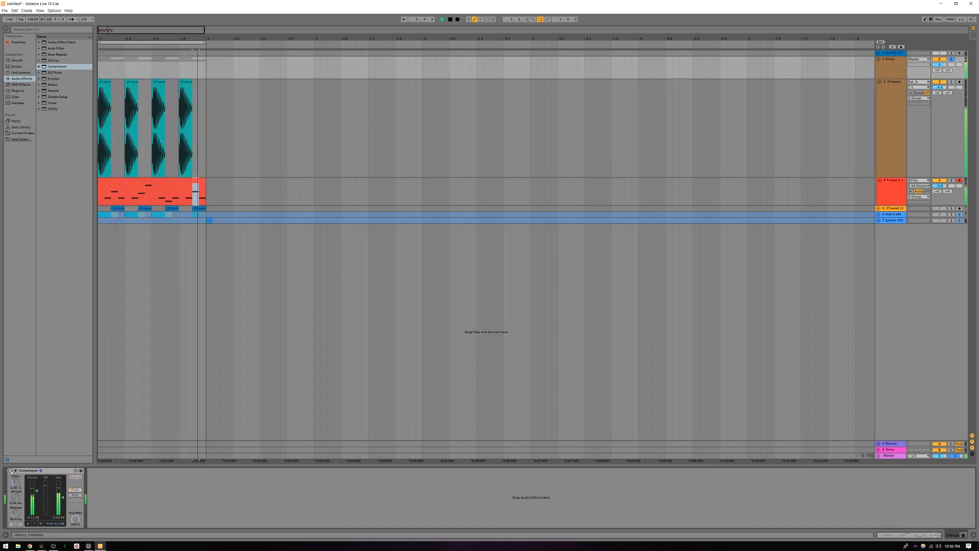
{"action": "left_click", "coordinate": [10, 470]}
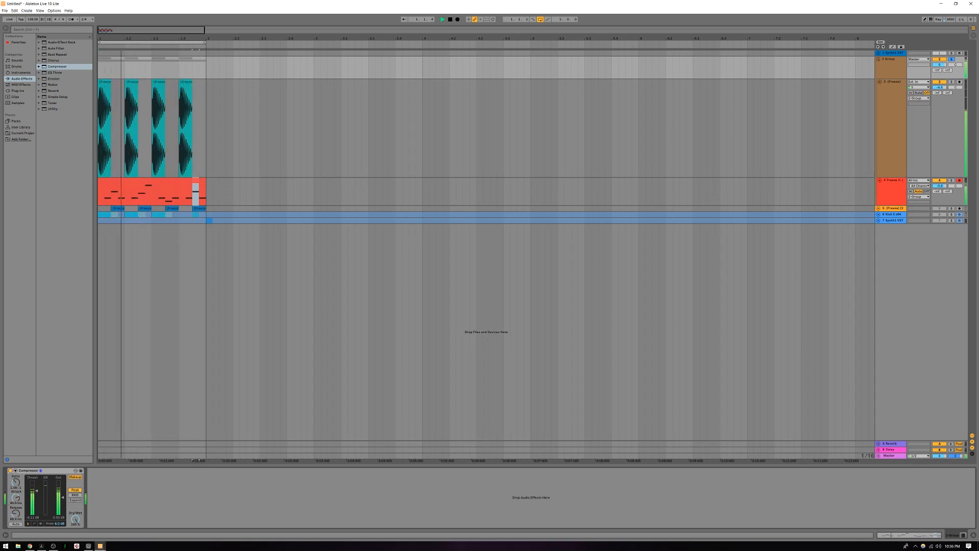
Lower the group Compressor's ratio, check its dry/wet mix, and compare the sound with the device bypassed.
{"action": "left_click_drag", "start_coordinate": [16, 483], "coordinate": [16, 505]}
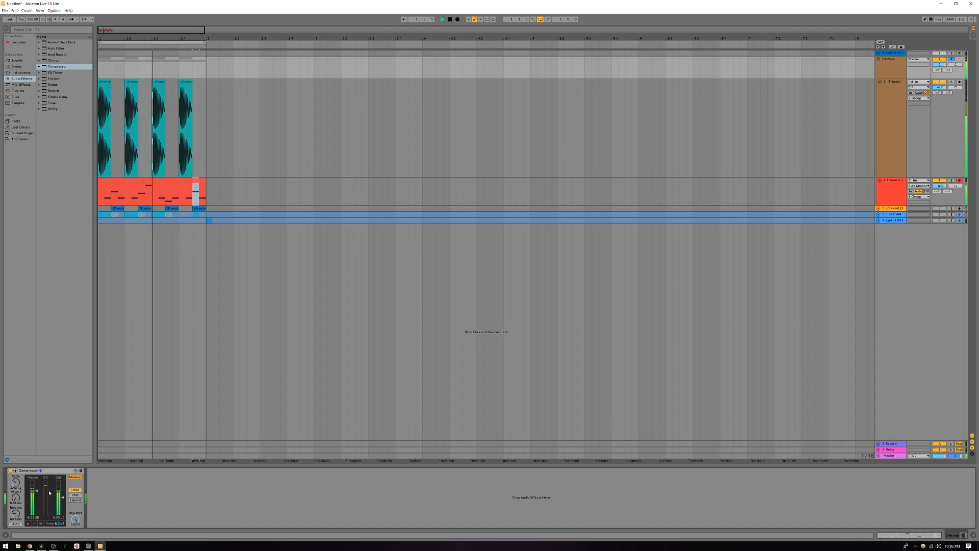
{"action": "mouse_move", "coordinate": [75, 518]}
{"action": "left_mouse_down"}
{"action": "mouse_move", "coordinate": [75, 550]}
{"action": "mouse_move", "coordinate": [76, 519]}
{"action": "left_mouse_up"}
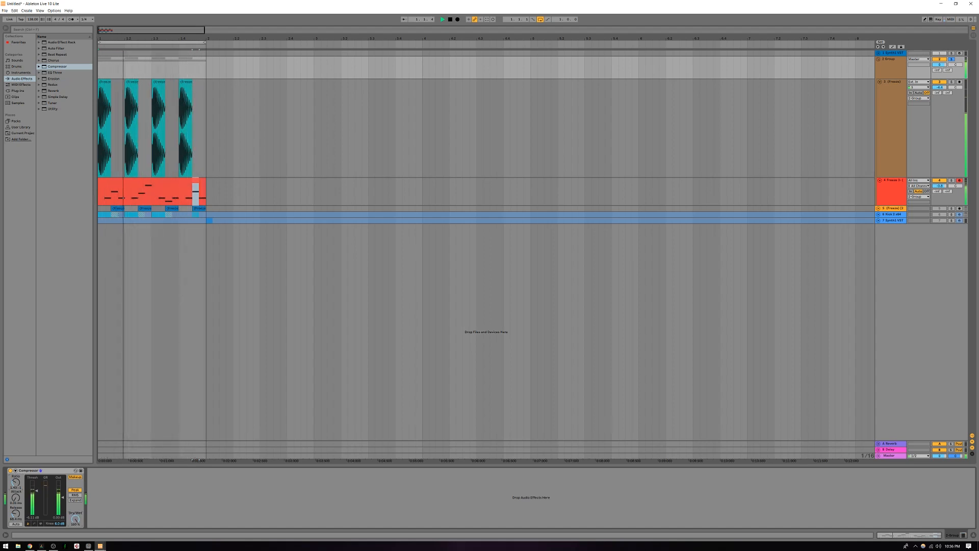
{"action": "left_click", "coordinate": [11, 471]}
{"action": "left_click", "coordinate": [10, 471]}
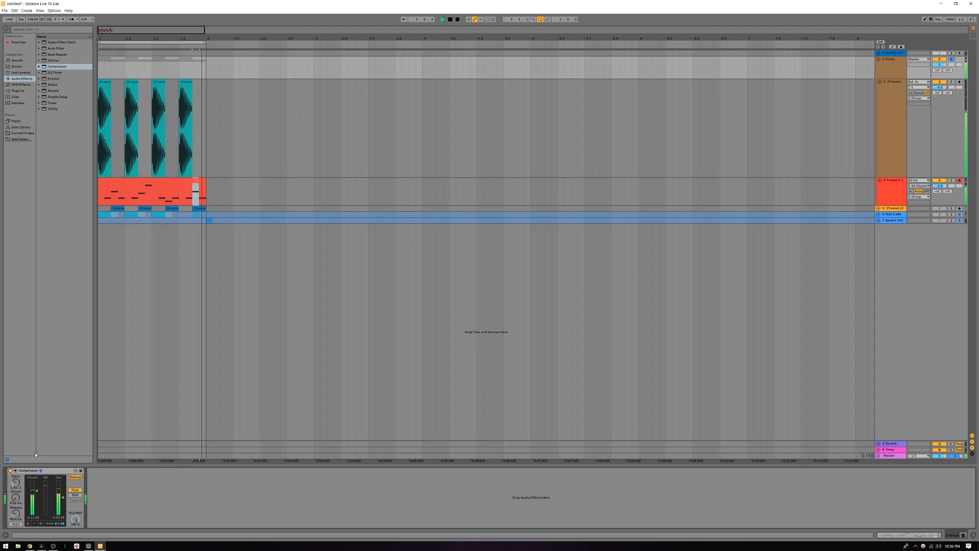
Lower the group Compressor's threshold and shorten its release, comparing the result against the bypassed sound.
{"action": "left_click_drag", "start_coordinate": [39, 492], "coordinate": [38, 490]}
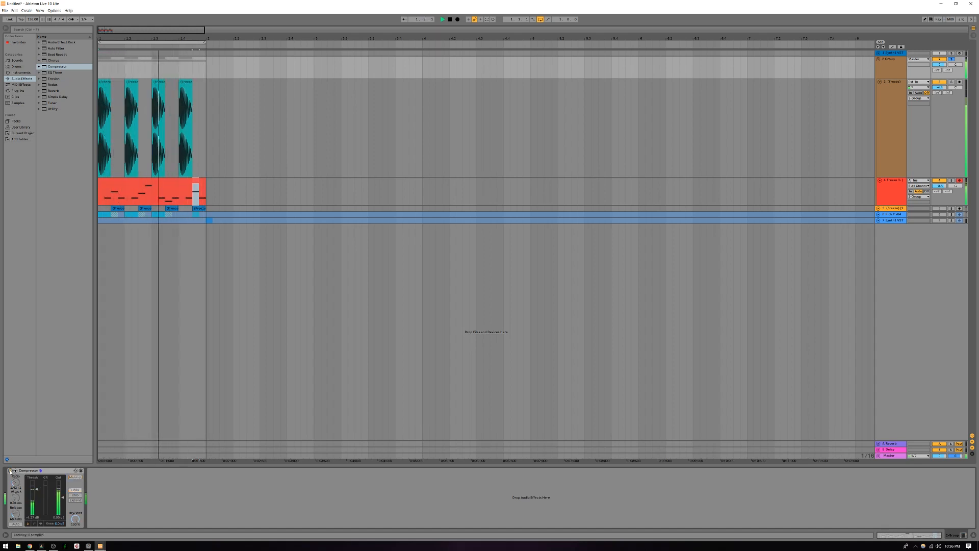
{"action": "left_click_drag", "start_coordinate": [36, 491], "coordinate": [36, 499]}
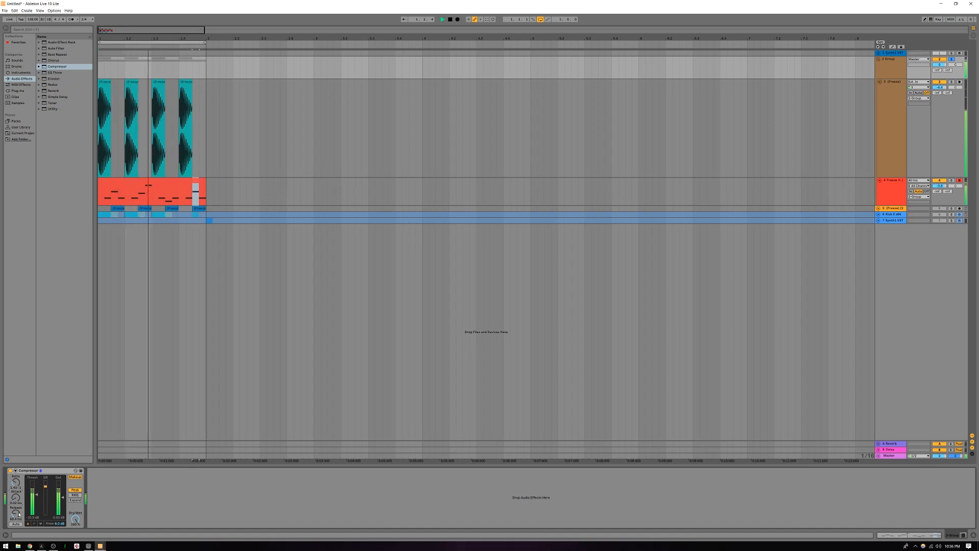
{"action": "left_click_drag", "start_coordinate": [18, 514], "coordinate": [19, 548]}
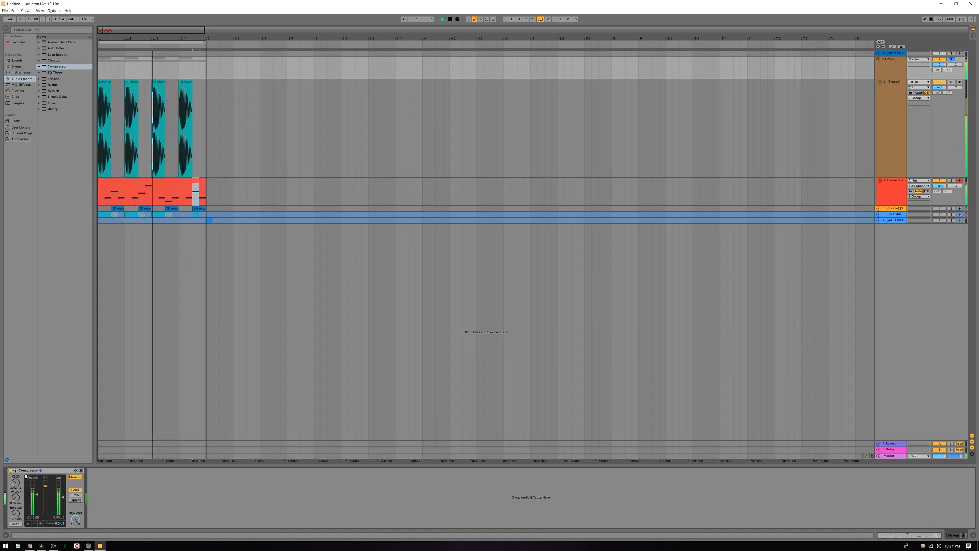
{"action": "left_click", "coordinate": [10, 470]}
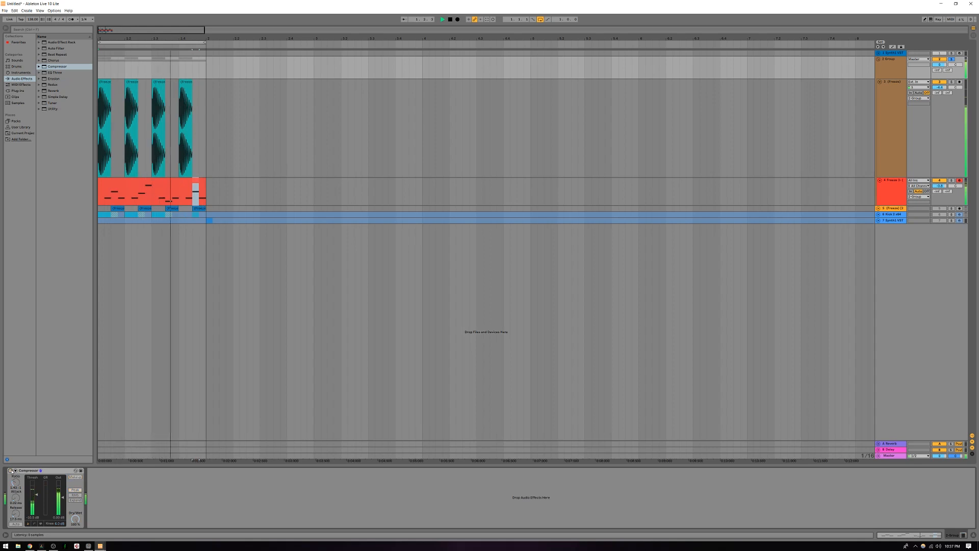
{"action": "left_click", "coordinate": [11, 470]}
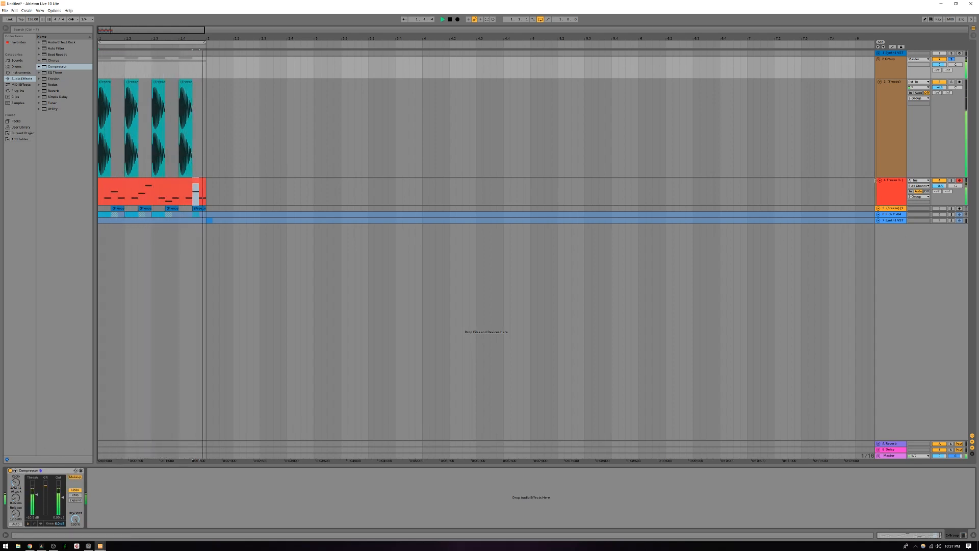
Try Soundtoys Decapitator on the group with adjusted drive and placed before the Compressor, and delete it.
{"action": "left_click", "coordinate": [890, 189]}
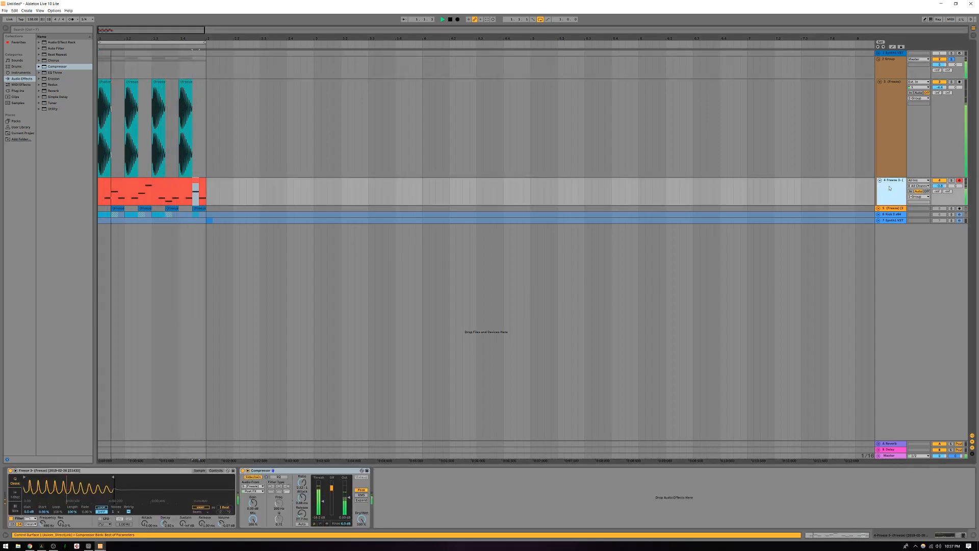
{"action": "left_click", "coordinate": [22, 91]}
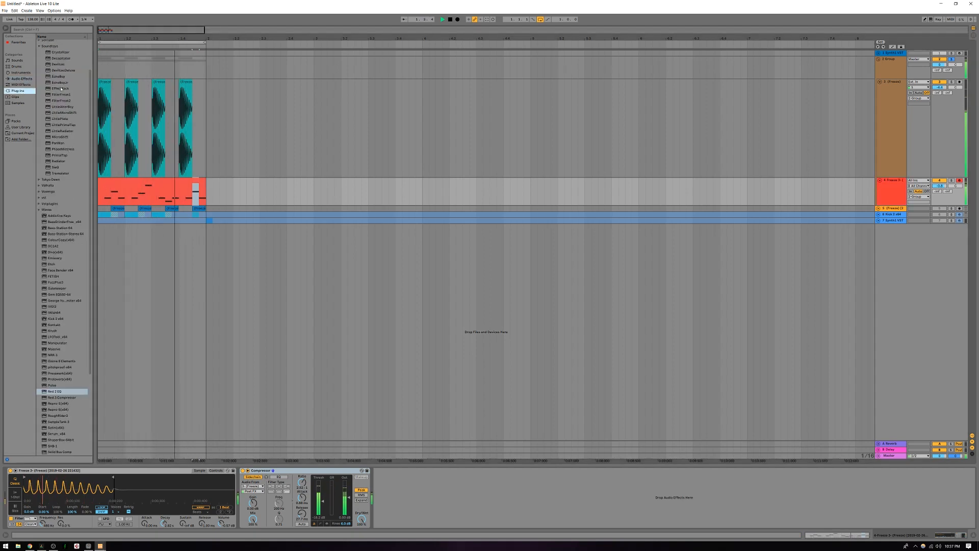
{"action": "left_click", "coordinate": [61, 59]}
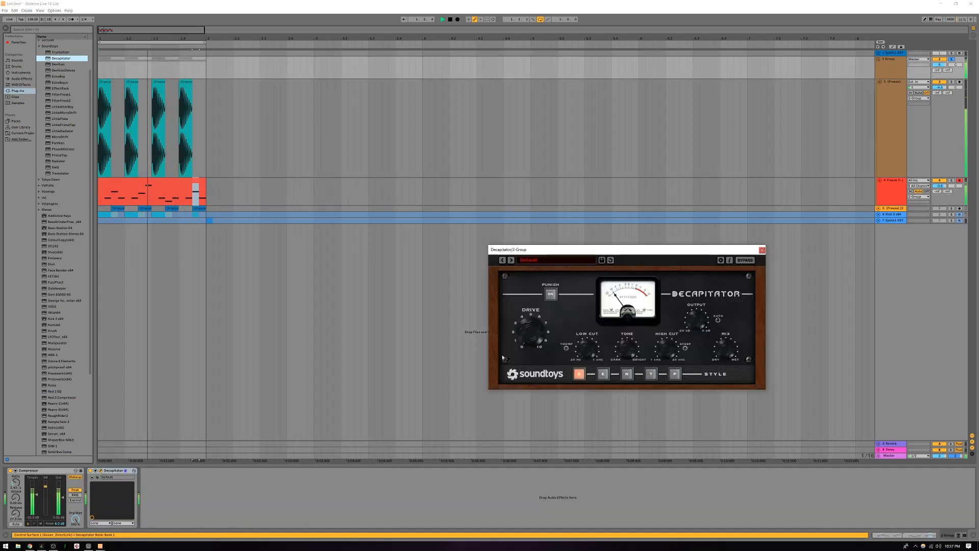
{"action": "left_click_drag", "start_coordinate": [529, 340], "coordinate": [528, 324]}
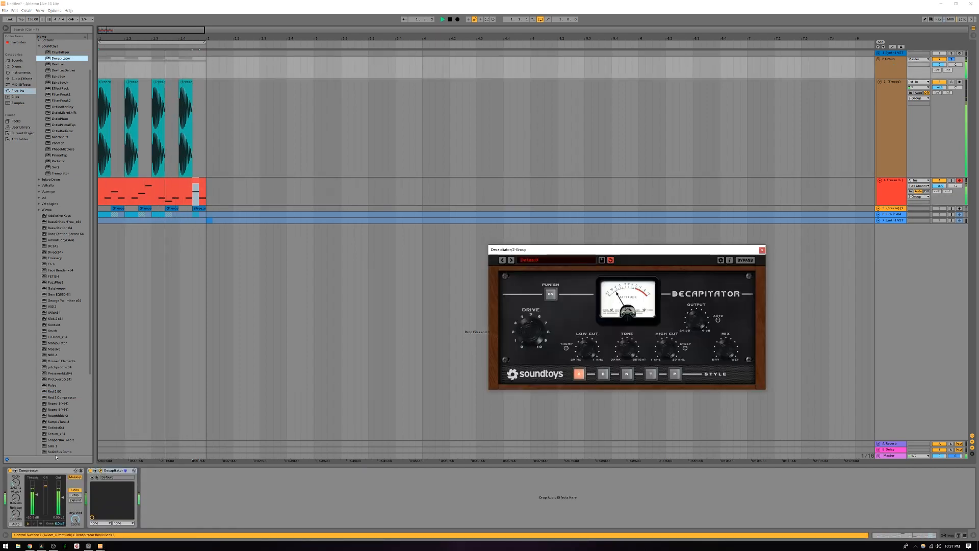
{"action": "left_click_drag", "start_coordinate": [112, 471], "coordinate": [18, 479]}
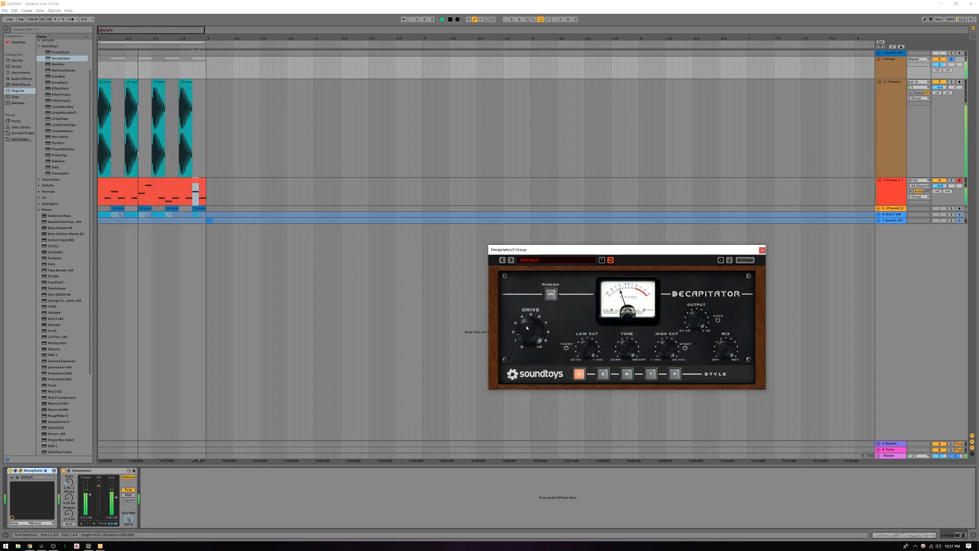
{"action": "right_click", "coordinate": [32, 471]}
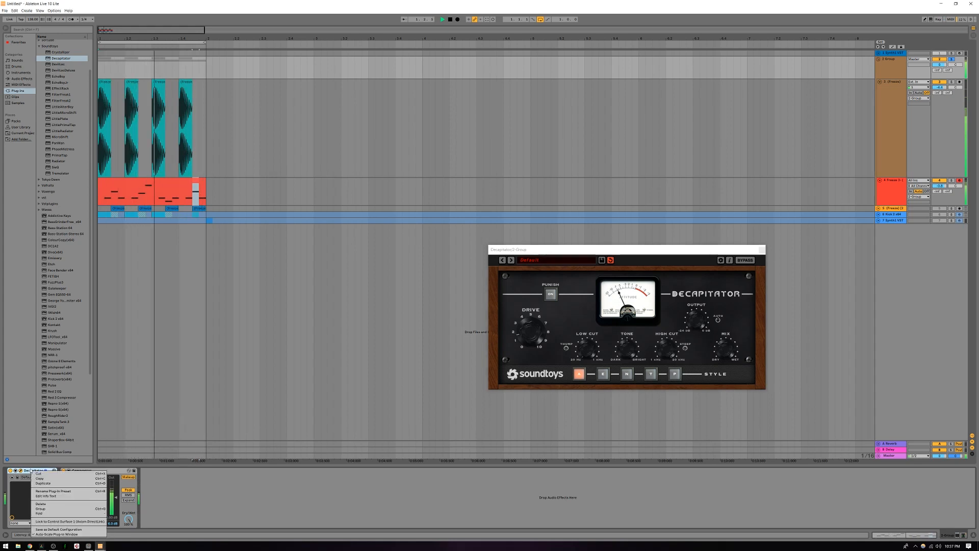
{"action": "left_click", "coordinate": [41, 503]}
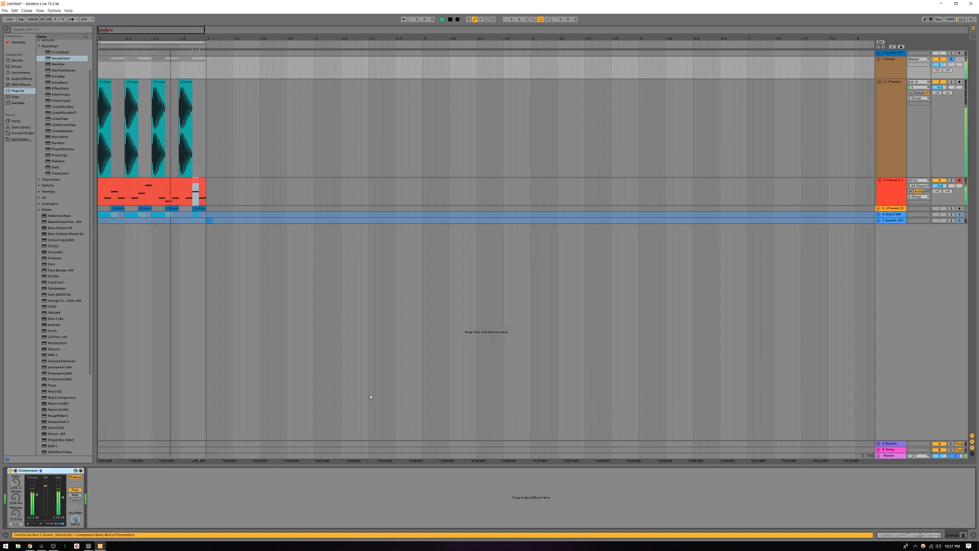
Add Red 2 EQ to audio track 3 (Freeze) and compare the sound with the device toggled and the track soloed.
{"action": "left_click", "coordinate": [893, 155]}
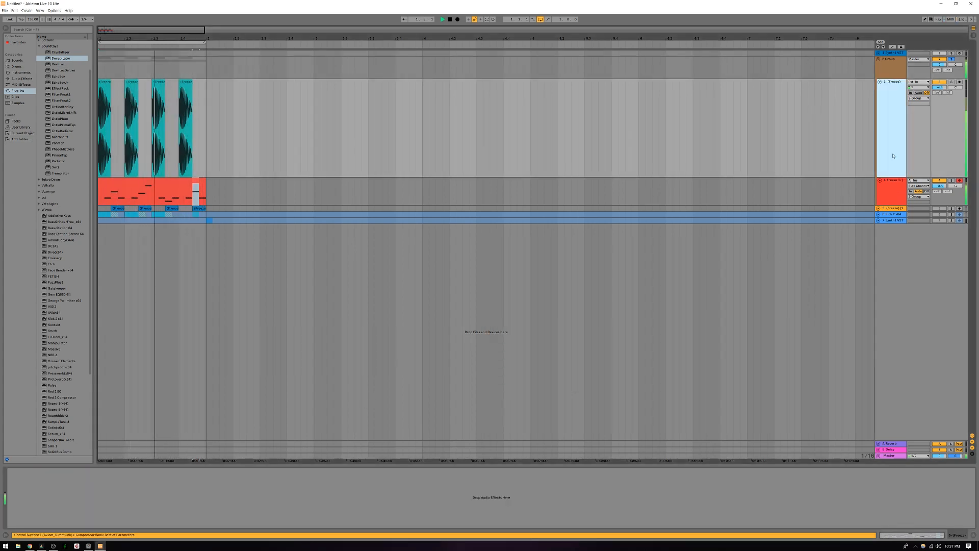
{"action": "left_click", "coordinate": [891, 193]}
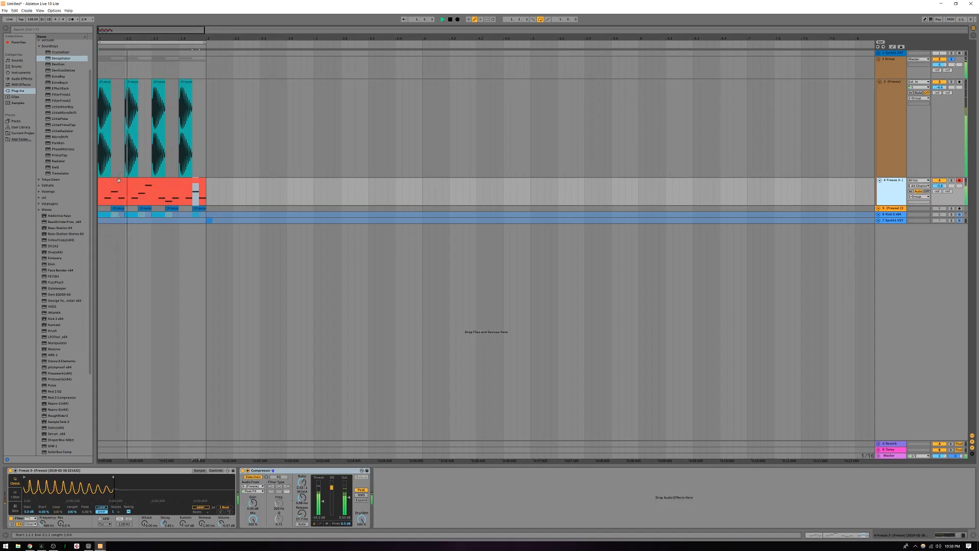
{"action": "left_click", "coordinate": [59, 391]}
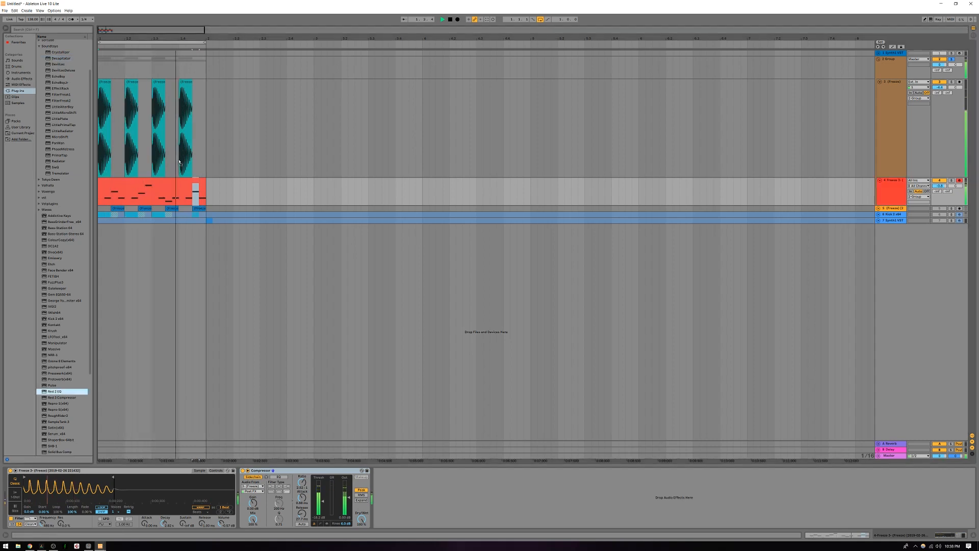
{"action": "left_click_drag", "start_coordinate": [179, 162], "coordinate": [179, 162]}
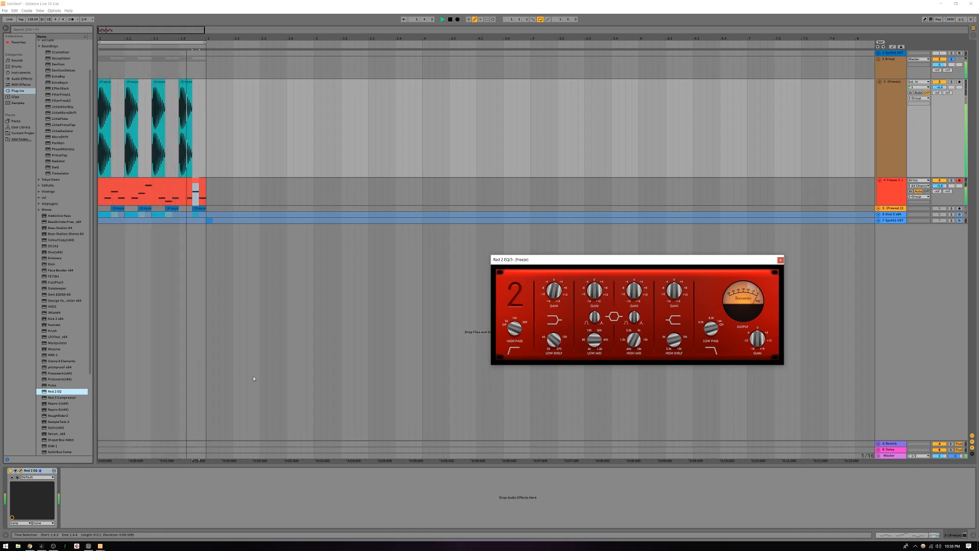
{"action": "left_click", "coordinate": [11, 471]}
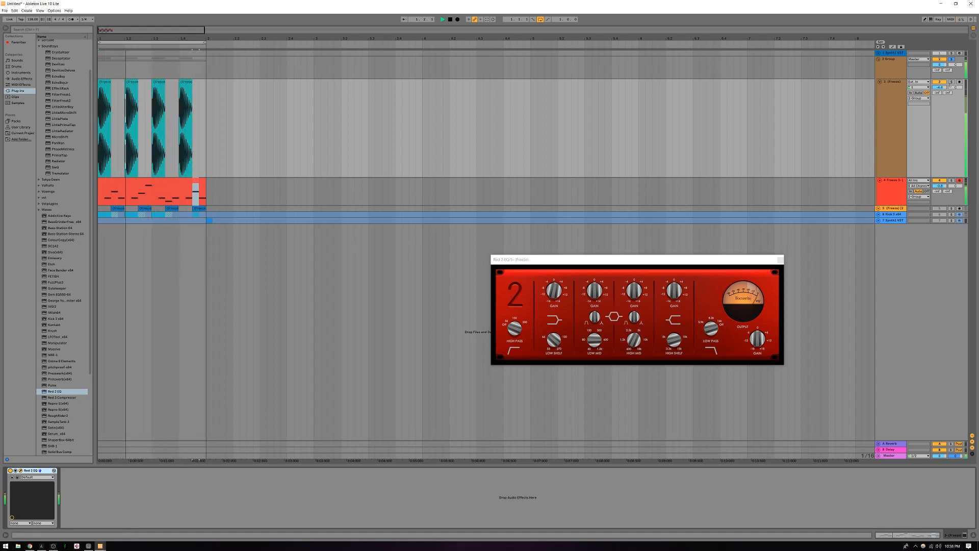
{"action": "left_click", "coordinate": [951, 81]}
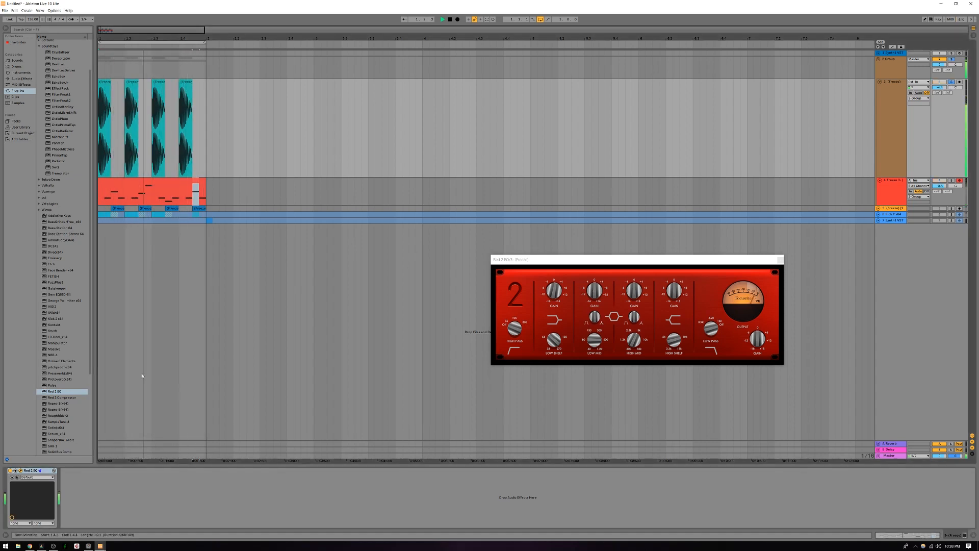
Select the four audio clips on the Freeze track and examine the fades at their ends.
{"action": "left_click_drag", "start_coordinate": [199, 119], "coordinate": [98, 106]}
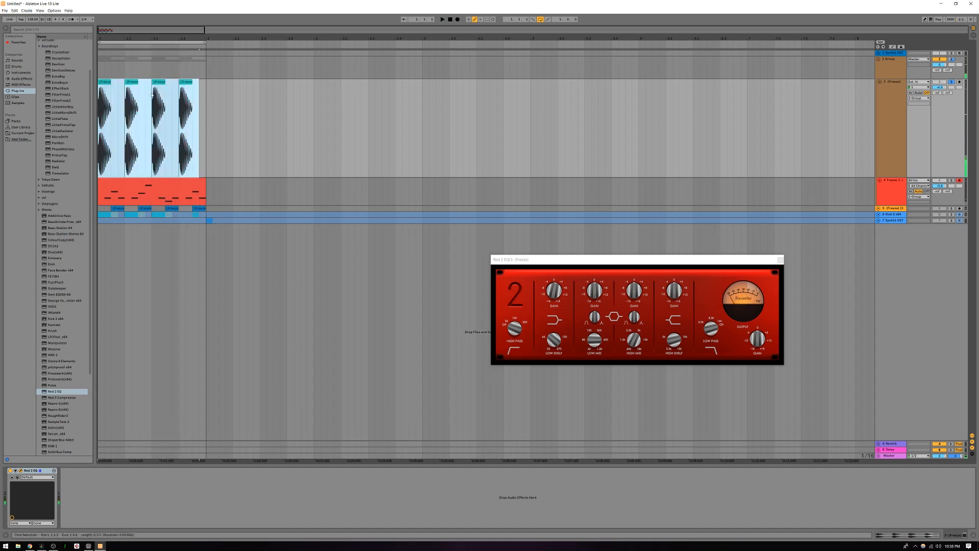
{"action": "left_click", "coordinate": [192, 82]}
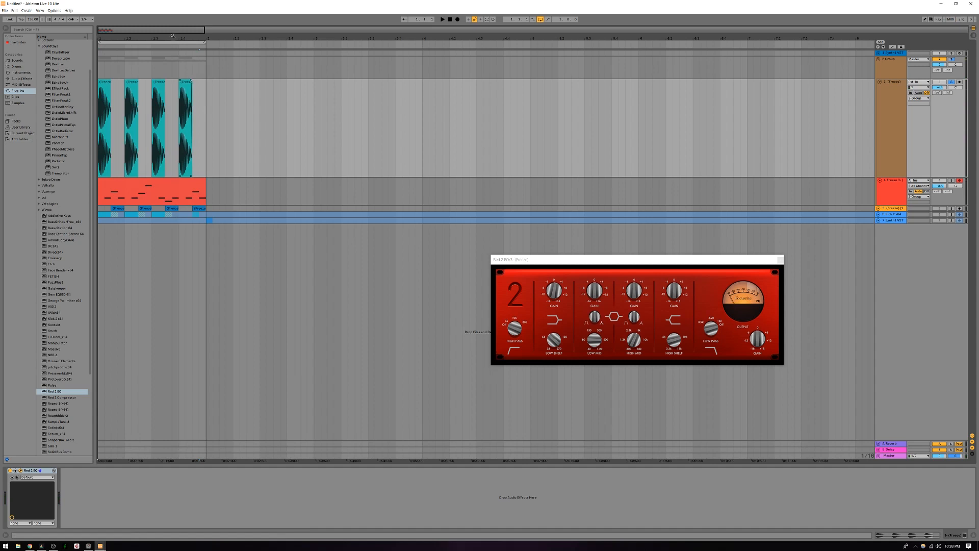
{"action": "mouse_move", "coordinate": [165, 31]}
{"action": "left_mouse_down"}
{"action": "mouse_move", "coordinate": [170, 55]}
{"action": "mouse_move", "coordinate": [161, 49]}
{"action": "left_mouse_up"}
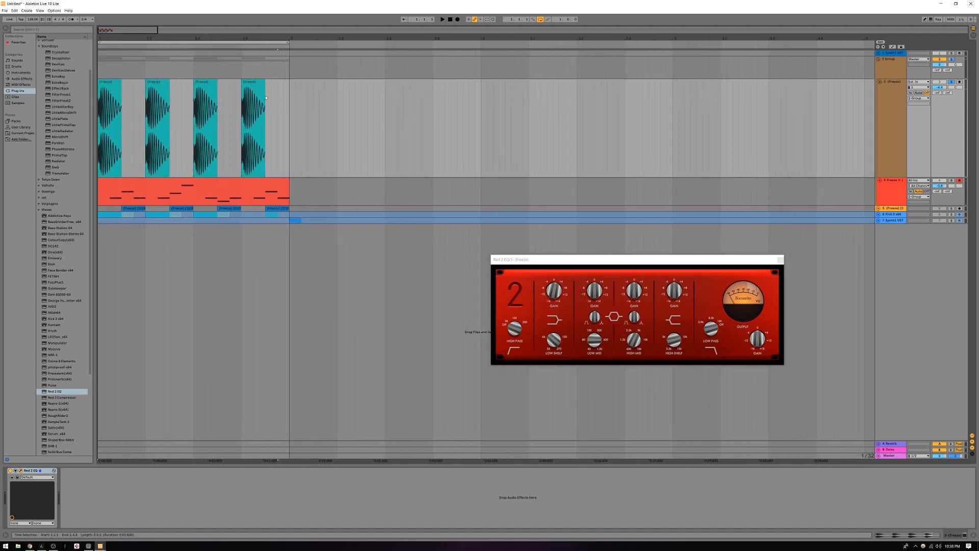
{"action": "left_click", "coordinate": [255, 82]}
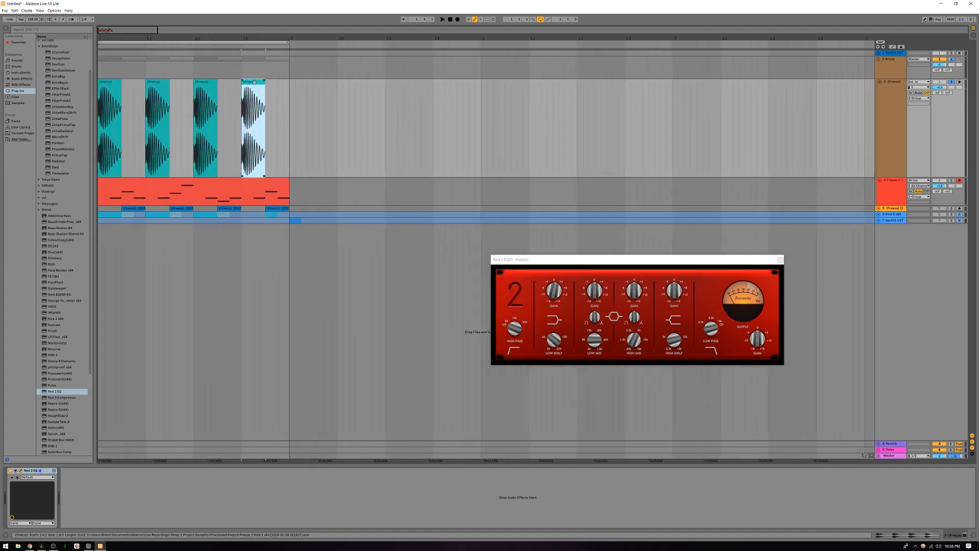
{"action": "left_click", "coordinate": [202, 82], "text": "shift"}
{"action": "left_click", "coordinate": [153, 82], "text": "shift"}
{"action": "left_click", "coordinate": [109, 81], "text": "shift"}
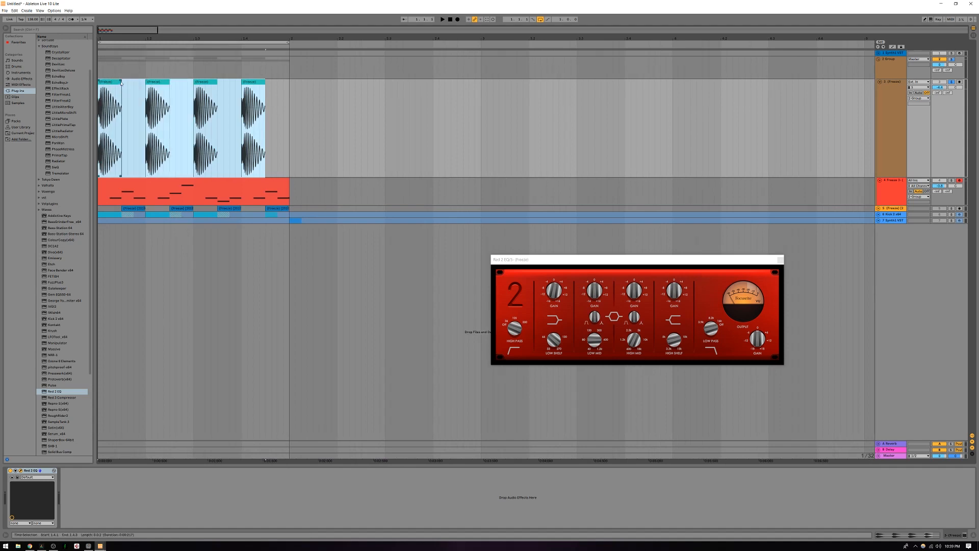
{"action": "left_click", "coordinate": [121, 82]}
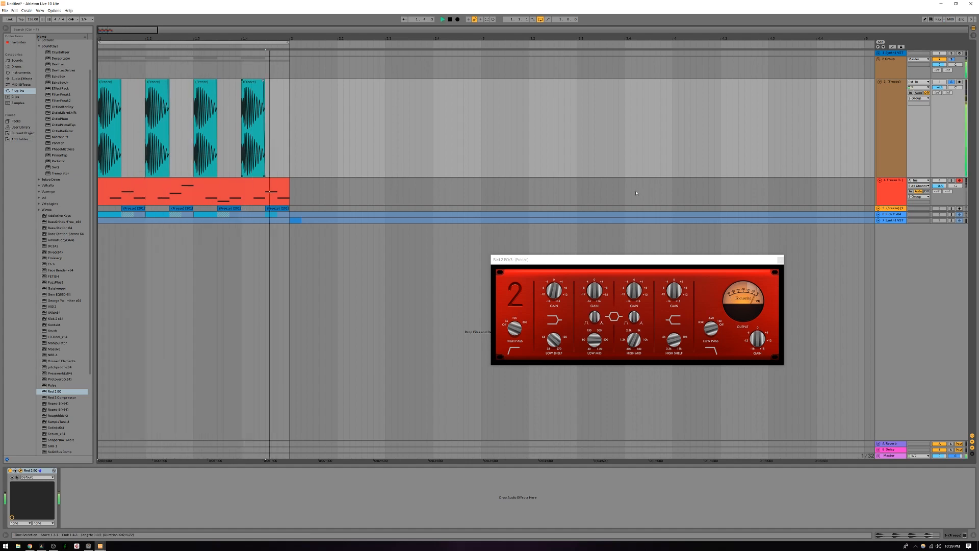
Compare the soloed clips with Red 2 EQ toggled, and end the soloed playback.
{"action": "left_click", "coordinate": [10, 471]}
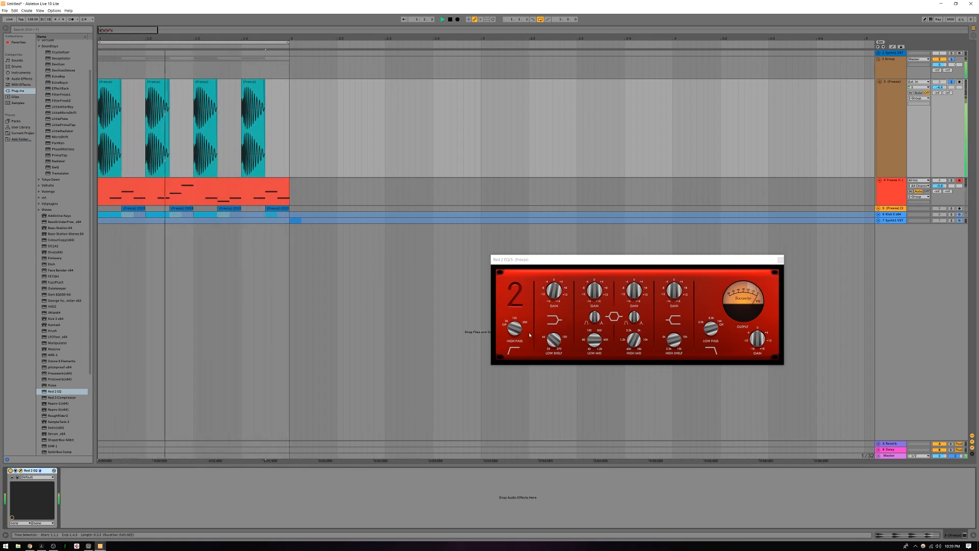
{"action": "left_click", "coordinate": [951, 82]}
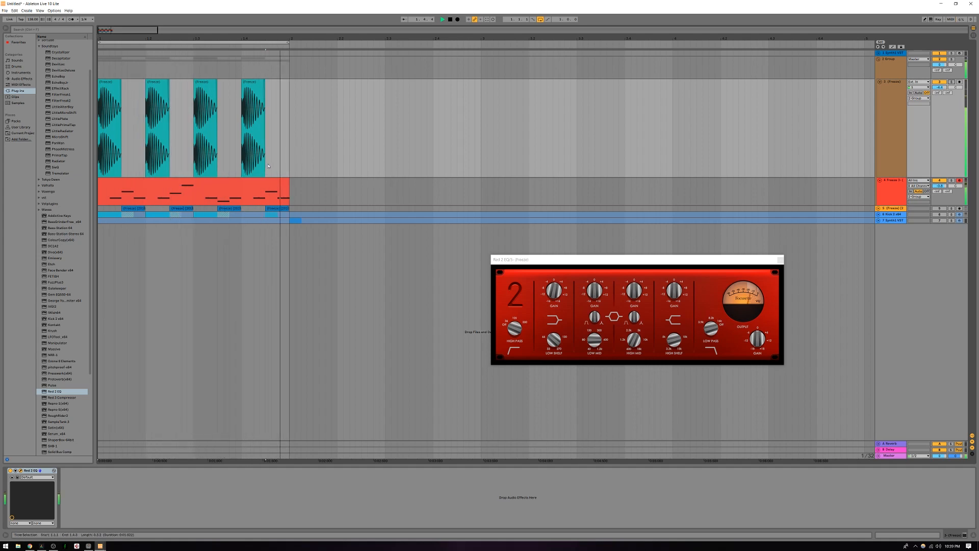
{"action": "key", "text": "space"}
Shorten the first audio clip on the Freeze track and adjust the fade at its end.
{"action": "left_click_drag", "start_coordinate": [278, 163], "coordinate": [94, 144]}
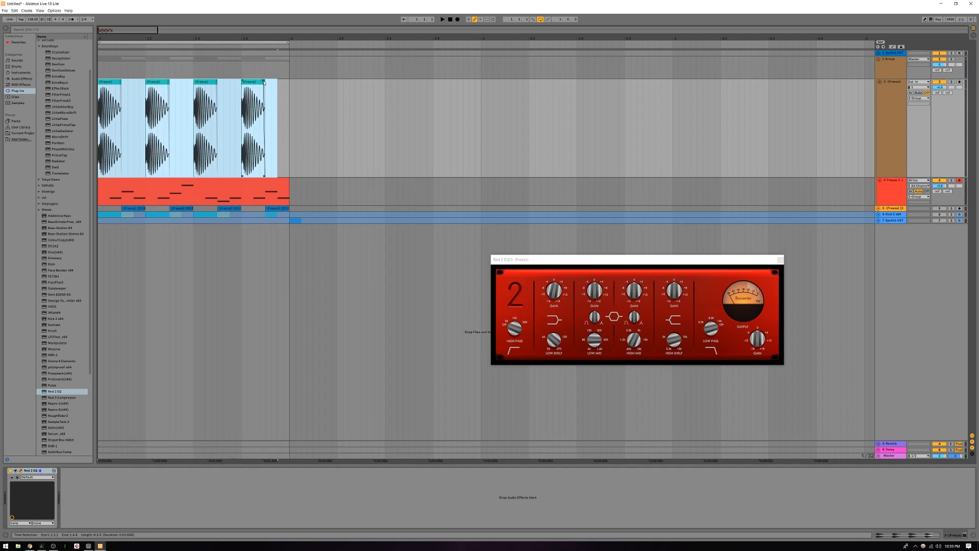
{"action": "left_click", "coordinate": [271, 114]}
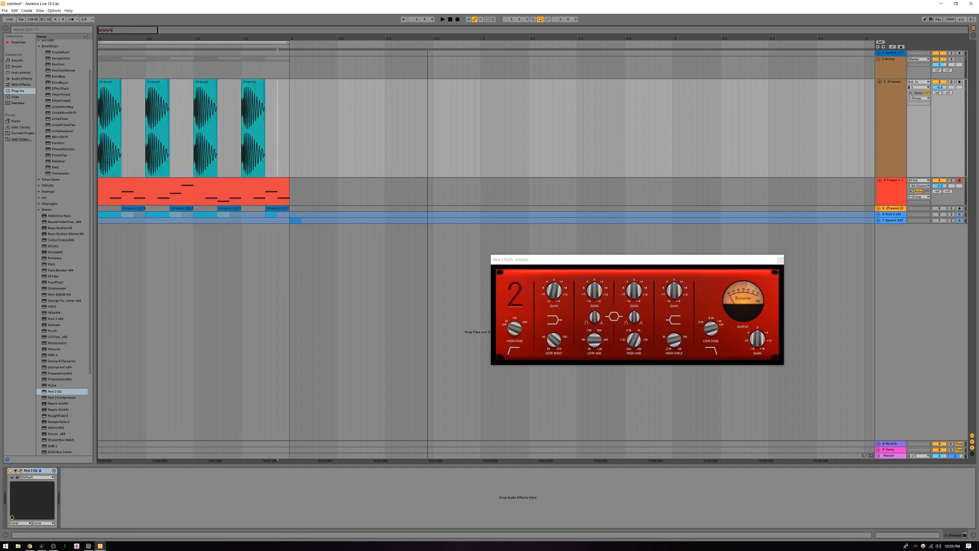
{"action": "left_click_drag", "start_coordinate": [277, 39], "coordinate": [406, 43]}
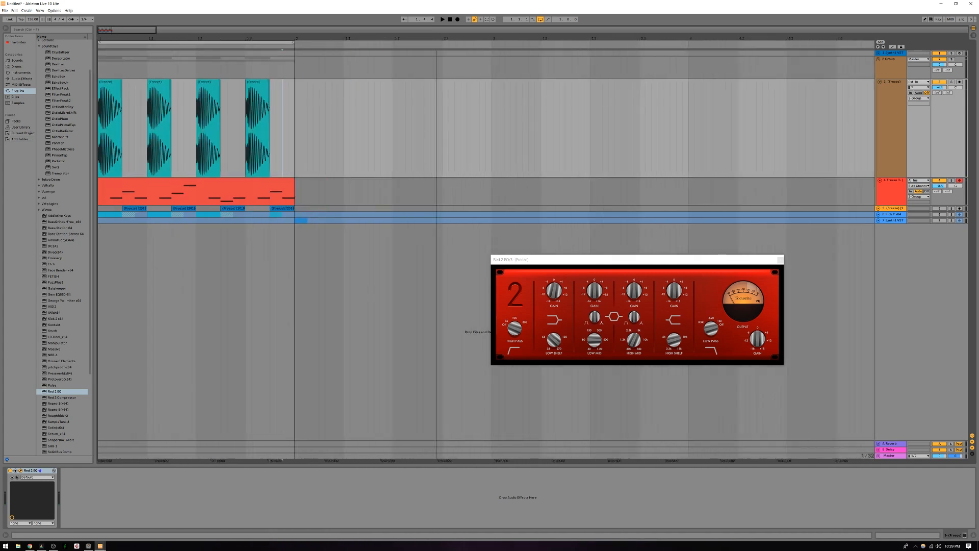
{"action": "left_click", "coordinate": [117, 116]}
{"action": "left_click", "coordinate": [121, 177]}
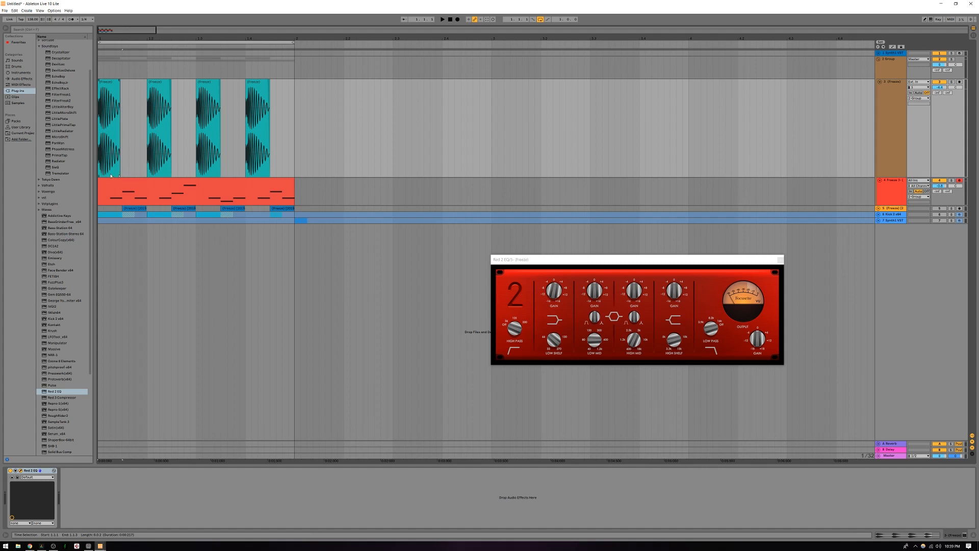
{"action": "left_click", "coordinate": [118, 86]}
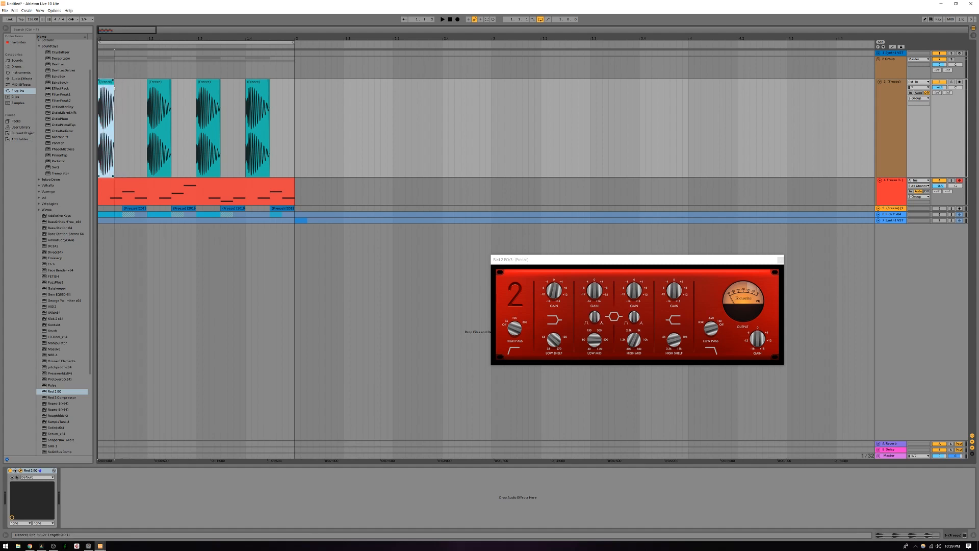
{"action": "left_click_drag", "start_coordinate": [114, 81], "coordinate": [110, 82]}
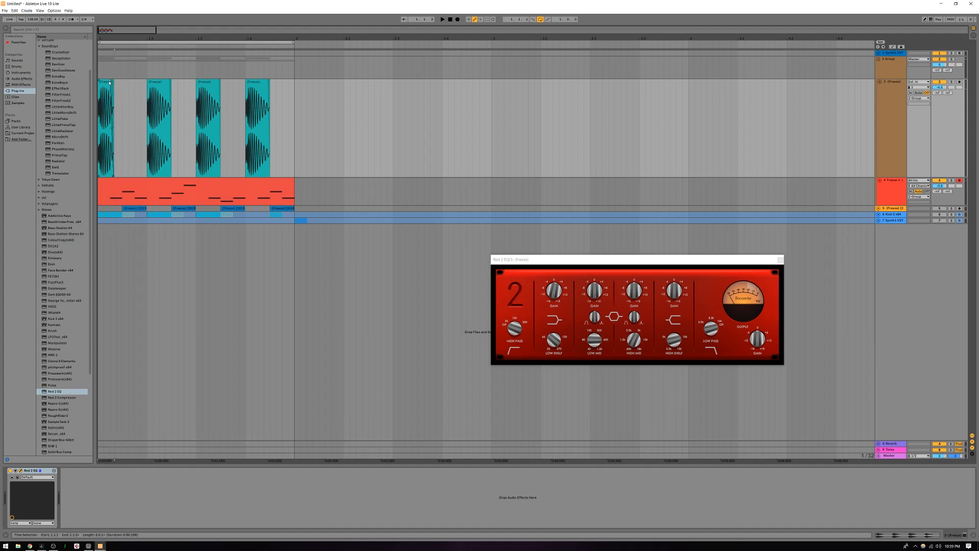
{"action": "key", "text": "space"}
Move the second Freeze clip out of the loop into bar 2 and delete the third and fourth clips.
{"action": "left_click_drag", "start_coordinate": [151, 118], "coordinate": [160, 117]}
{"action": "left_click_drag", "start_coordinate": [162, 81], "coordinate": [378, 116]}
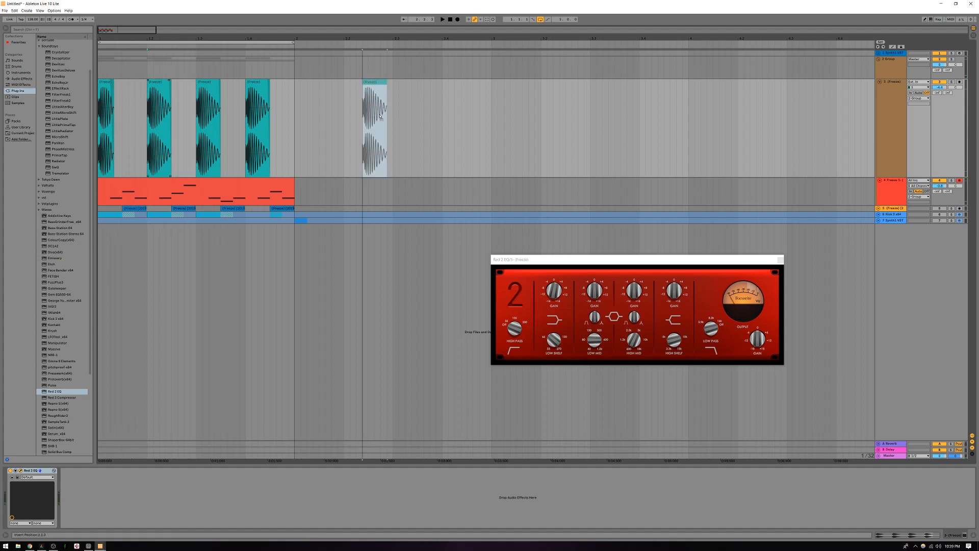
{"action": "left_click_drag", "start_coordinate": [289, 126], "coordinate": [171, 125]}
{"action": "key", "text": "Delete"}
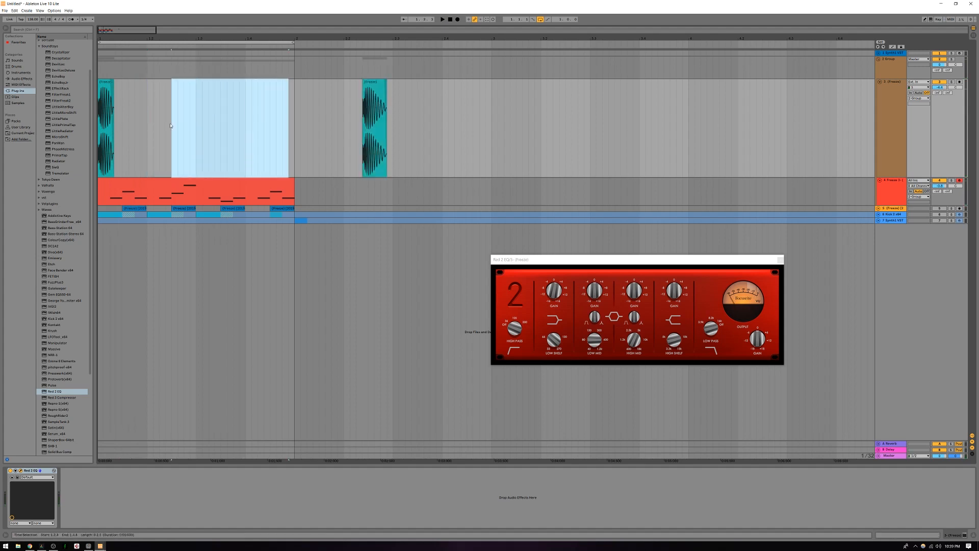
Copy the shortened first clip to beats 2, 3 and 4 of the one-bar loop.
{"action": "left_click", "coordinate": [111, 129]}
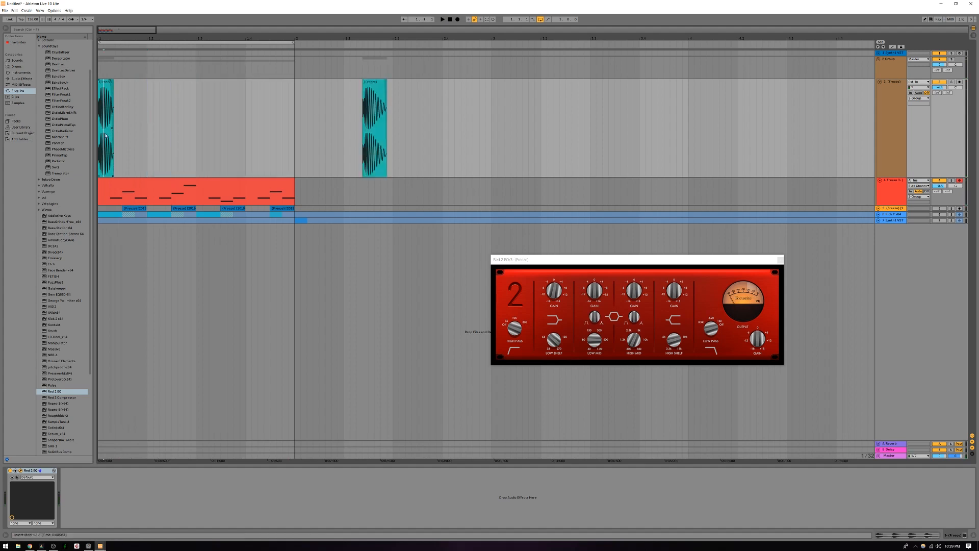
{"action": "left_click", "coordinate": [101, 90]}
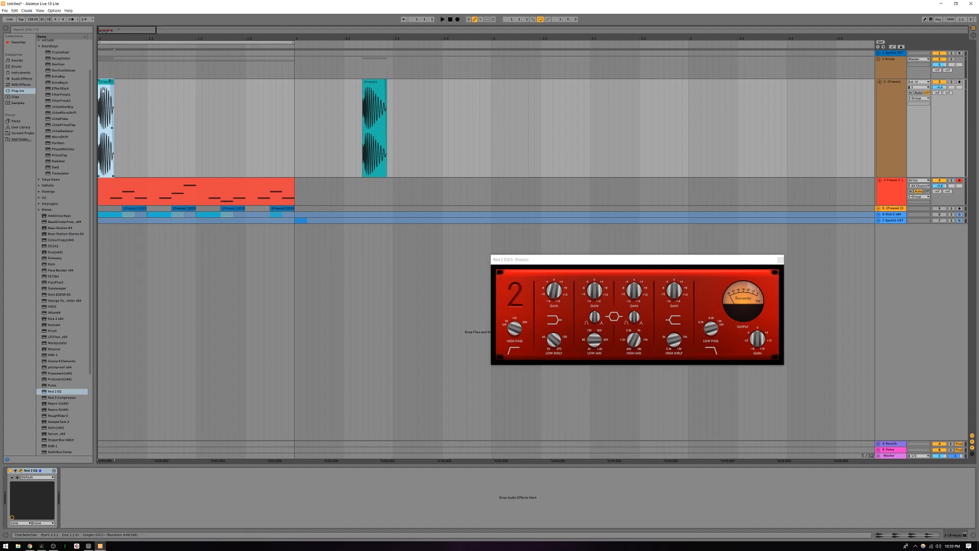
{"action": "left_click_drag", "start_coordinate": [101, 90], "coordinate": [206, 102]}
{"action": "left_click", "coordinate": [183, 96]}
{"action": "key", "text": "ctrl+z"}
{"action": "left_click", "coordinate": [182, 106]}
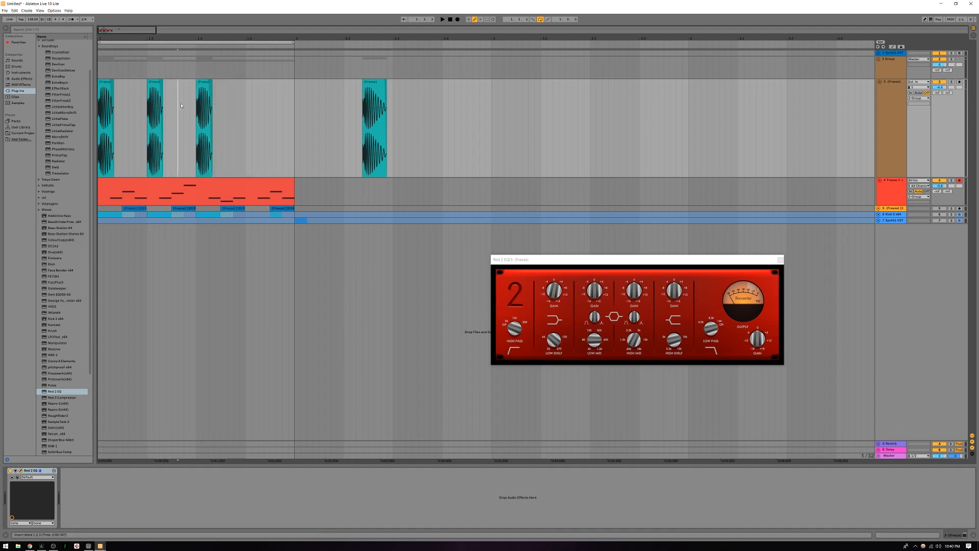
{"action": "left_click_drag", "start_coordinate": [203, 95], "coordinate": [252, 98]}
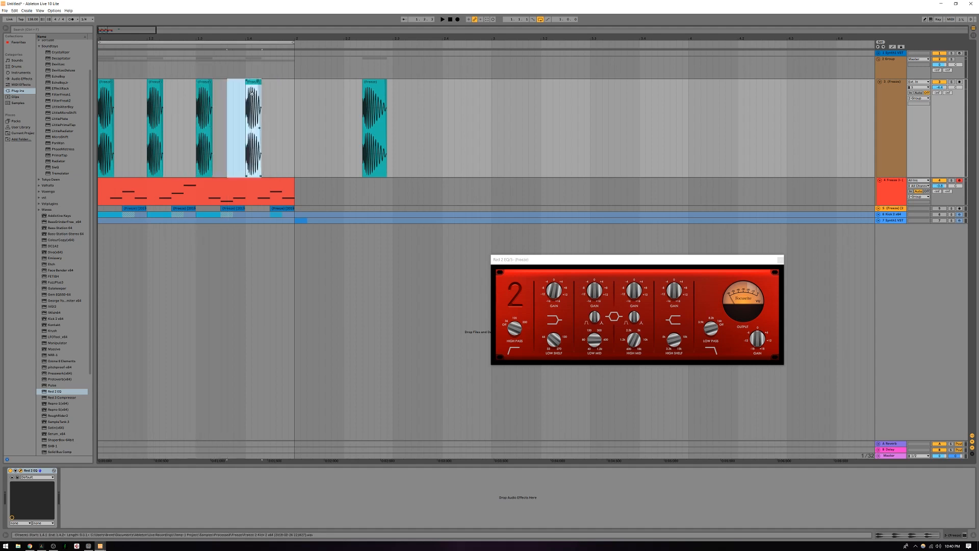
Play the loop with the shortened clips and listen to the Freeze track soloed and in the mix.
{"action": "key", "text": "space"}
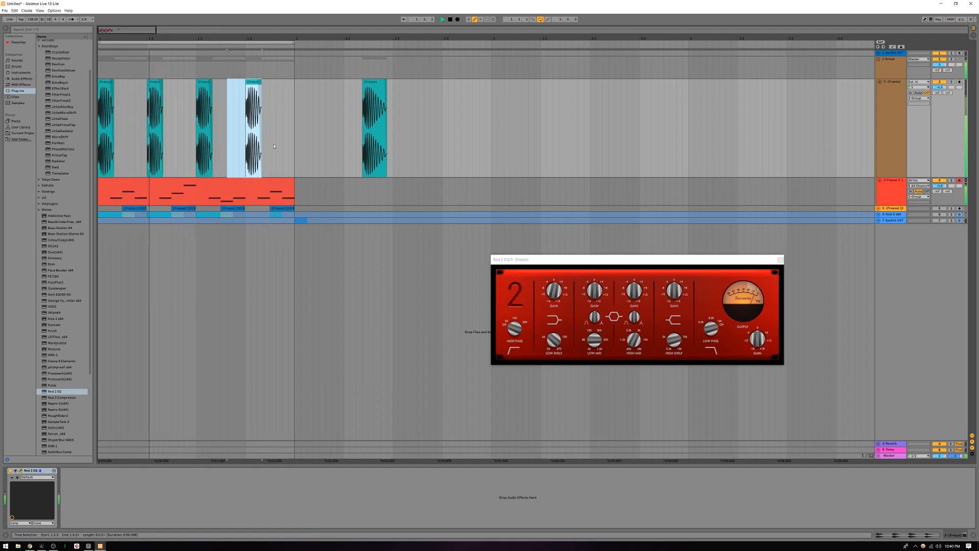
{"action": "left_click", "coordinate": [951, 82]}
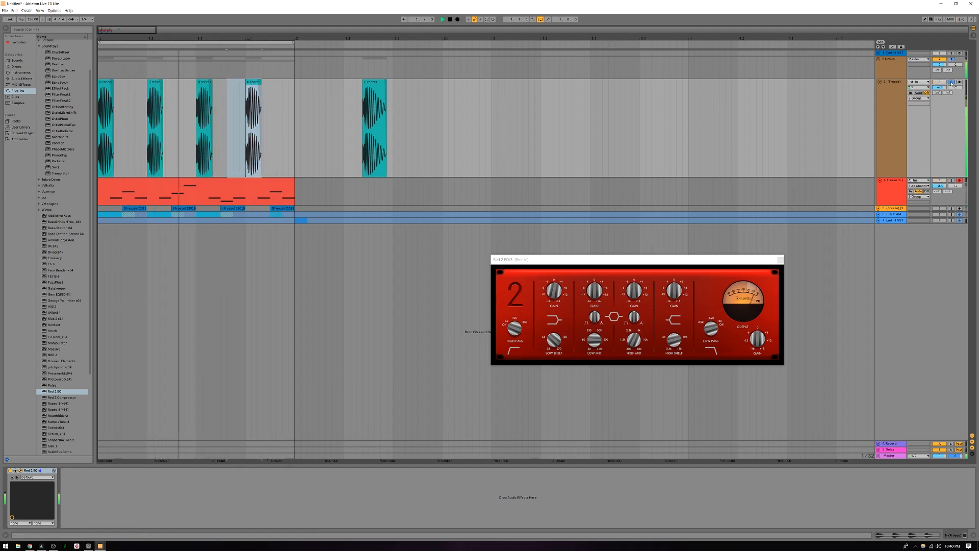
{"action": "left_click", "coordinate": [951, 83]}
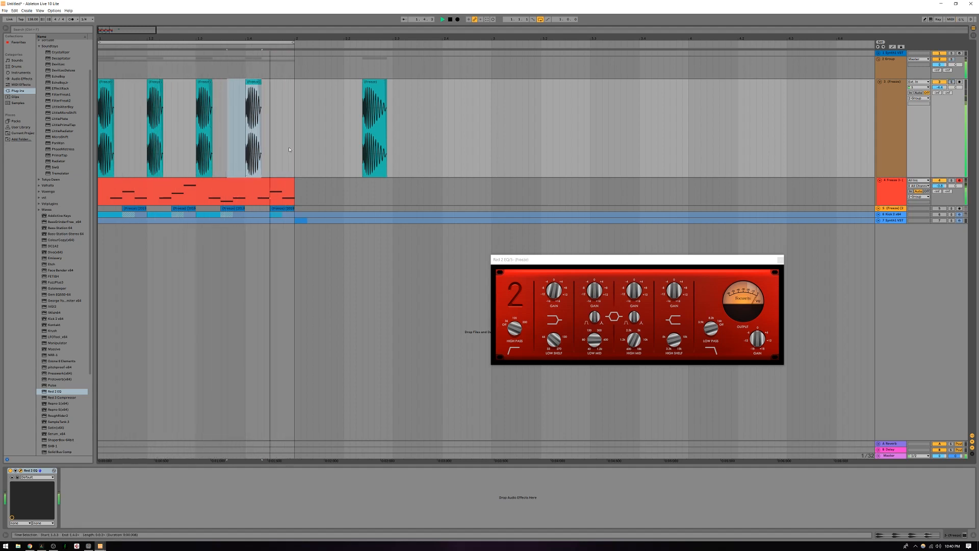
Undo the clip shortening and rearrangement to hear the original long clips, and check the edit history.
{"action": "key", "text": "ctrl+z"}
{"action": "key", "text": "ctrl+z"}
{"action": "key", "text": "ctrl+z"}
{"action": "key", "text": "ctrl+z"}
{"action": "key", "text": "ctrl+z"}
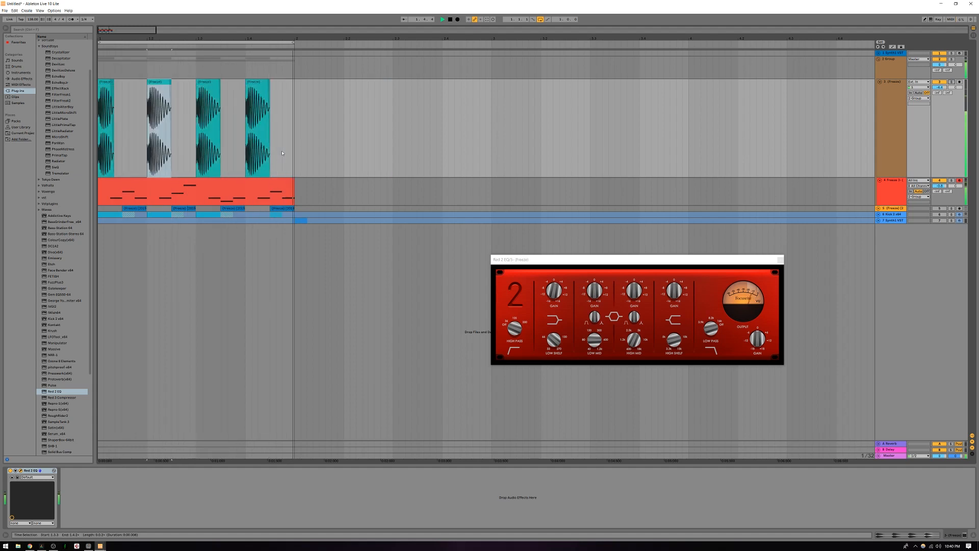
{"action": "key", "text": "ctrl+z"}
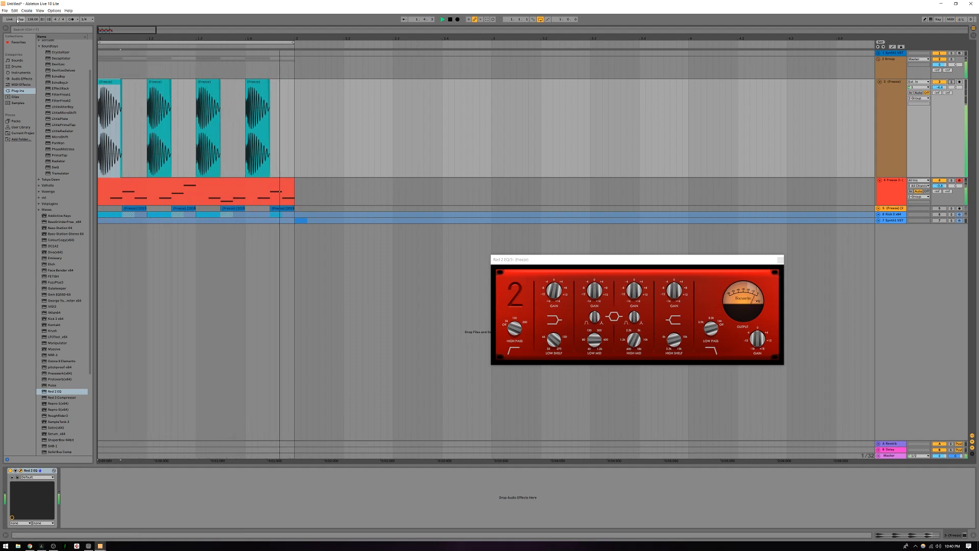
{"action": "left_click", "coordinate": [15, 10]}
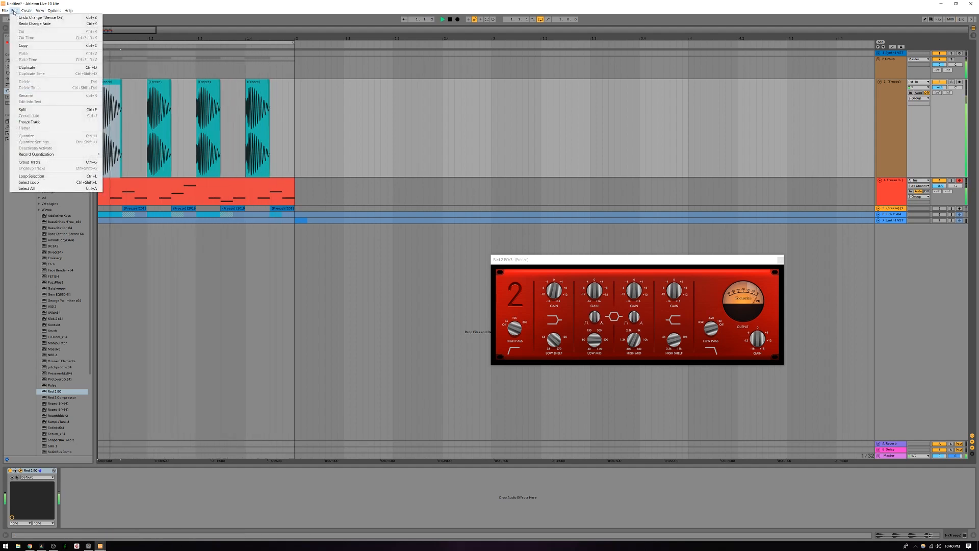
{"action": "left_click", "coordinate": [363, 134]}
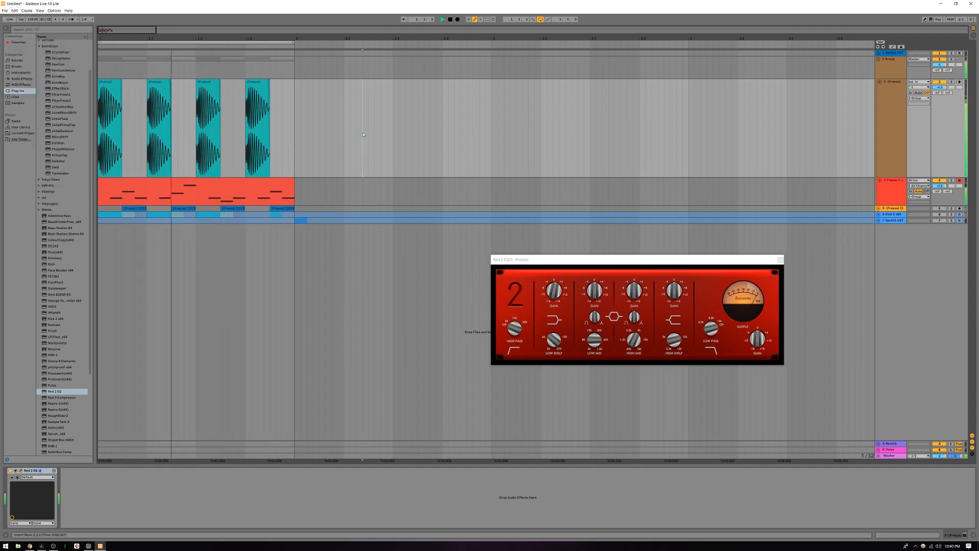
Redo the clip edits to restore the four shortened clips in the loop.
{"action": "key", "text": "ctrl+z"}
{"action": "key", "text": "ctrl+z"}
{"action": "key", "text": "ctrl+z"}
{"action": "key", "text": "ctrl+z"}
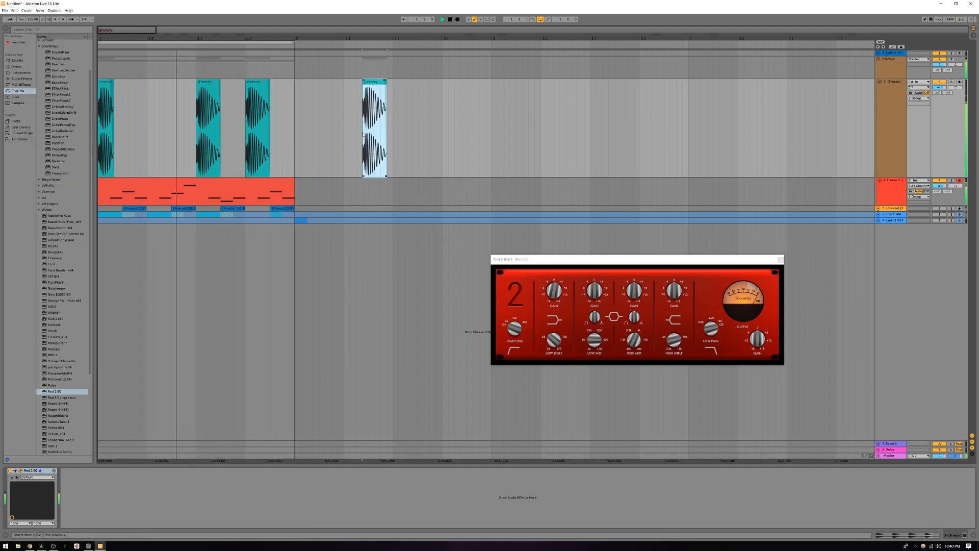
{"action": "key", "text": "ctrl+z"}
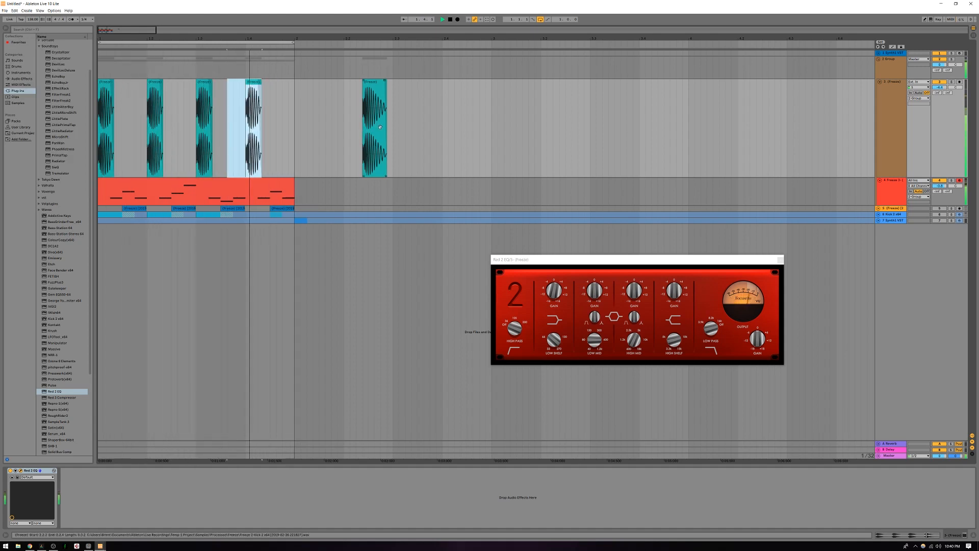
Deactivate the spare clip beyond the one-bar loop on the Freeze track.
{"action": "right_click", "coordinate": [380, 127]}
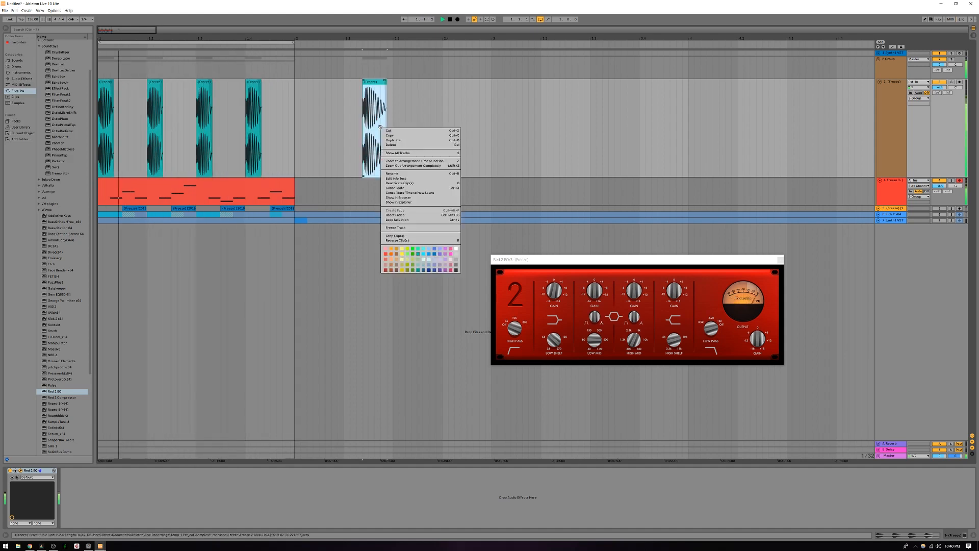
{"action": "left_click", "coordinate": [399, 183]}
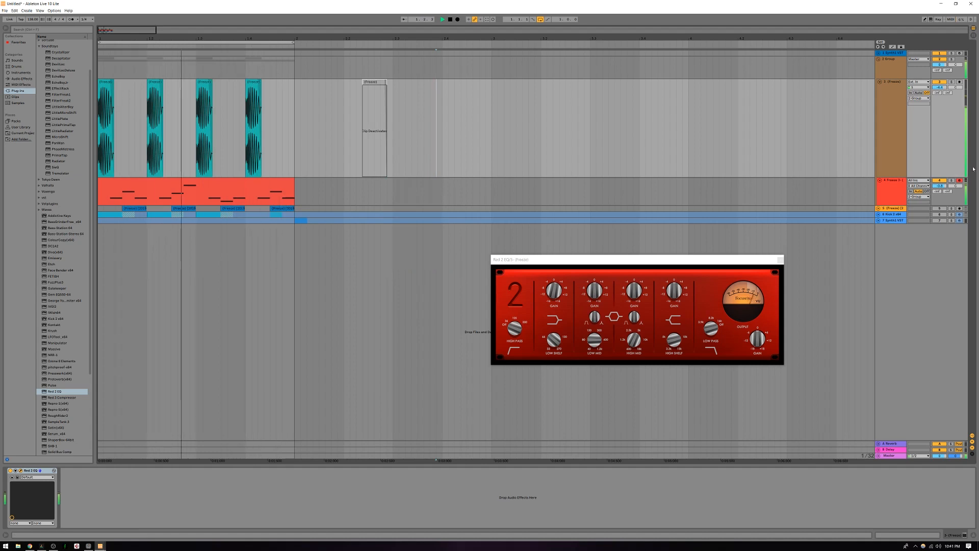
{"action": "left_click_drag", "start_coordinate": [934, 83], "coordinate": [935, 88]}
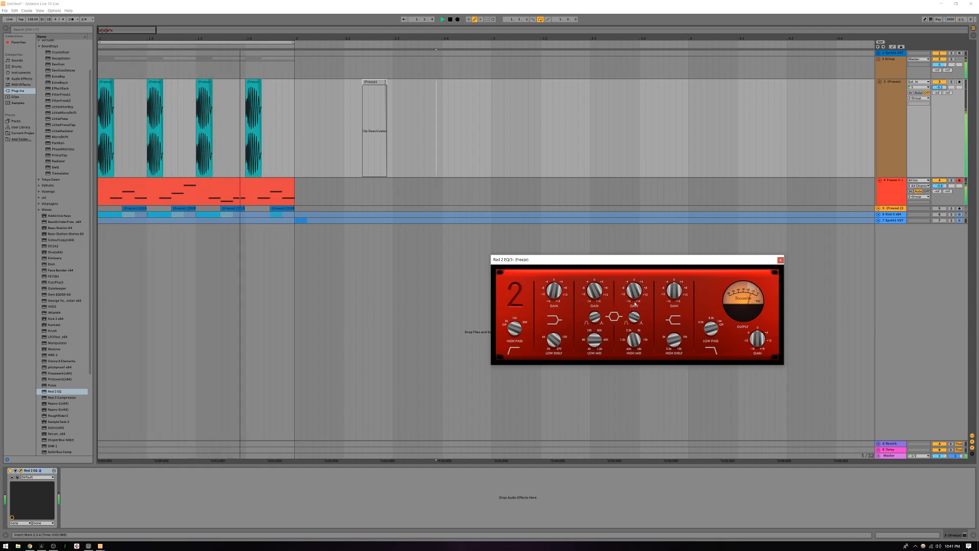
Fine-tune the Red 2 EQ bands on the Freeze track, compare the sound with the EQ bypassed and enabled, and close its window.
{"action": "left_click", "coordinate": [10, 471]}
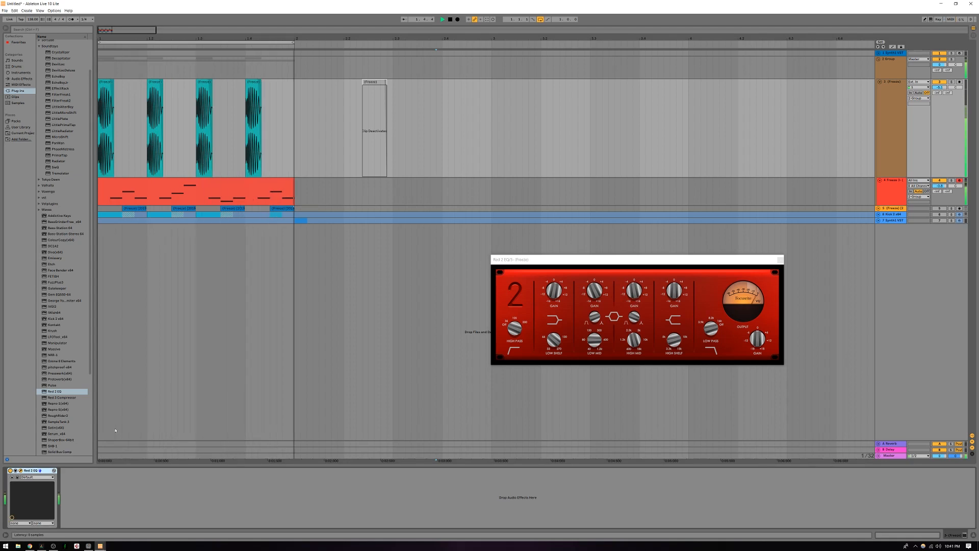
{"action": "left_click", "coordinate": [635, 319]}
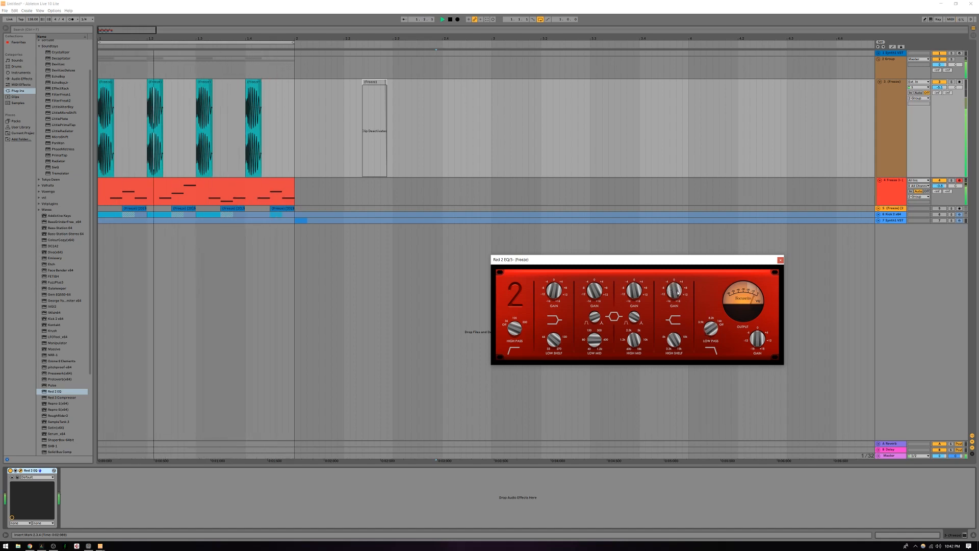
{"action": "left_click", "coordinate": [10, 471]}
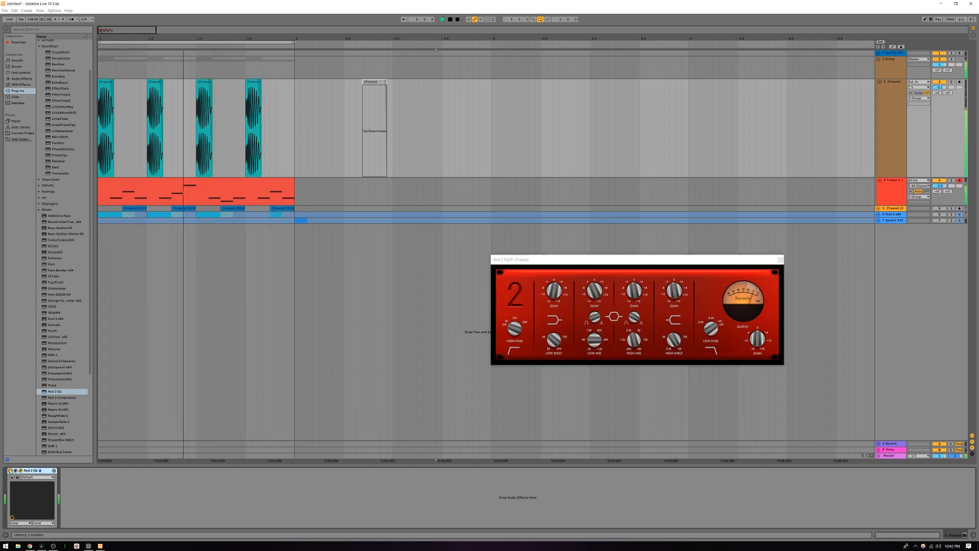
{"action": "left_click", "coordinate": [10, 472]}
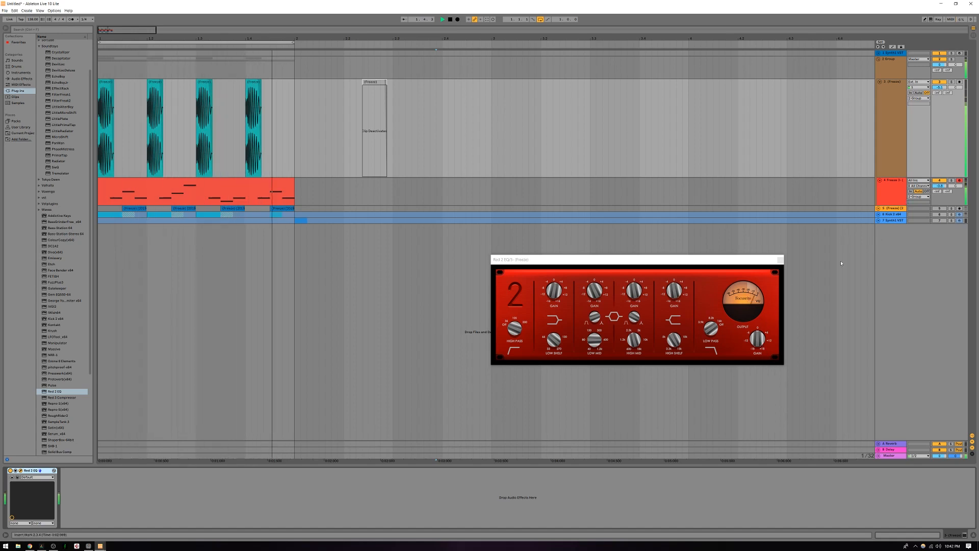
{"action": "left_click", "coordinate": [780, 260]}
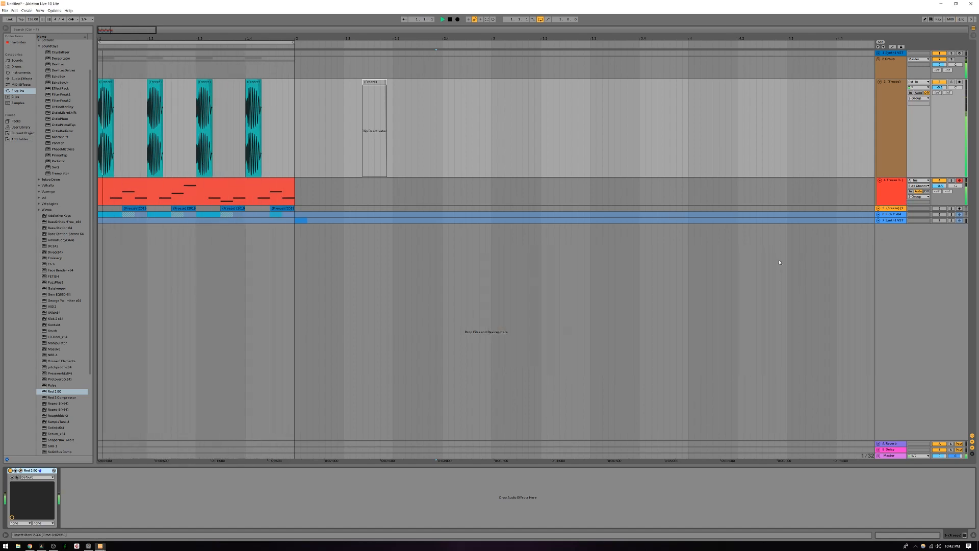
Try the Red 3 Compressor with auto release off in place of the group's bypassed Compressor, and remove it.
{"action": "left_click", "coordinate": [902, 63]}
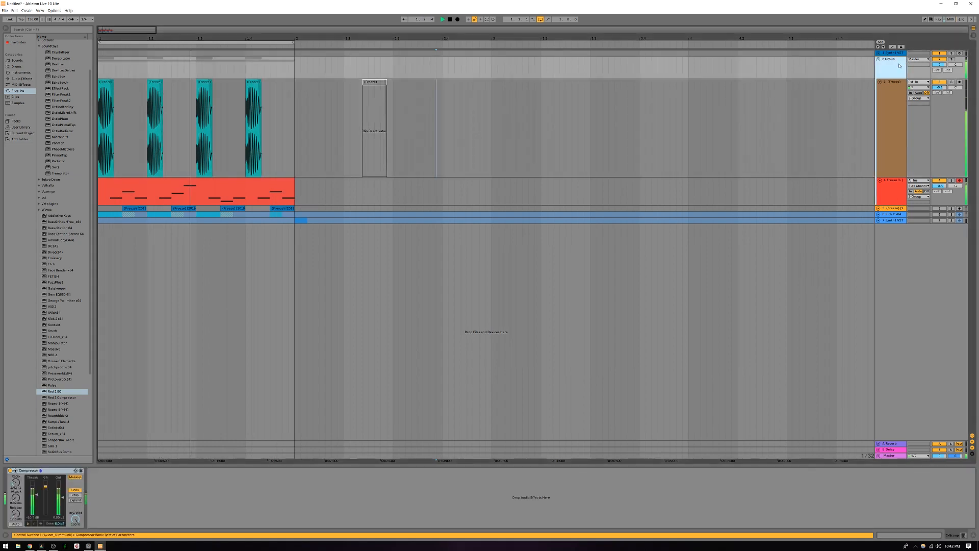
{"action": "left_click", "coordinate": [10, 470]}
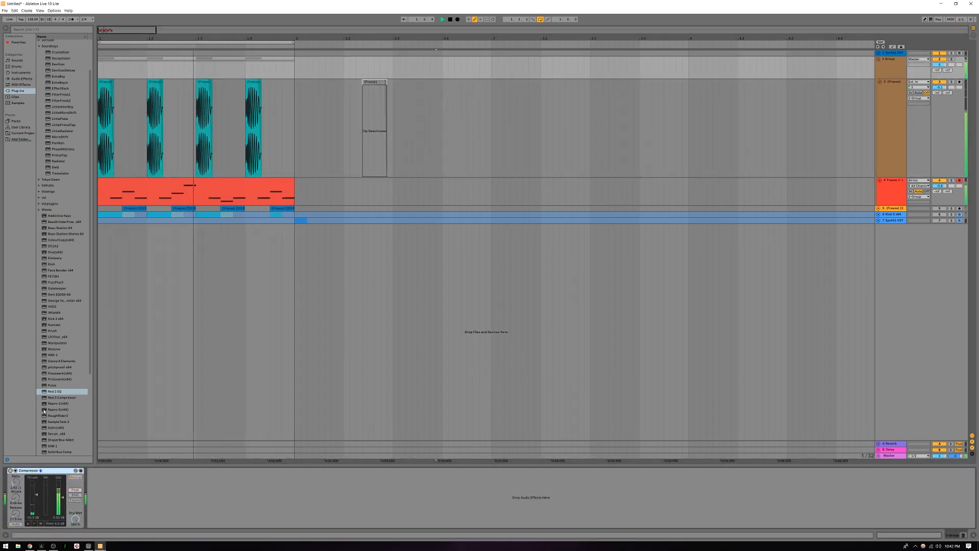
{"action": "double_click", "coordinate": [61, 398]}
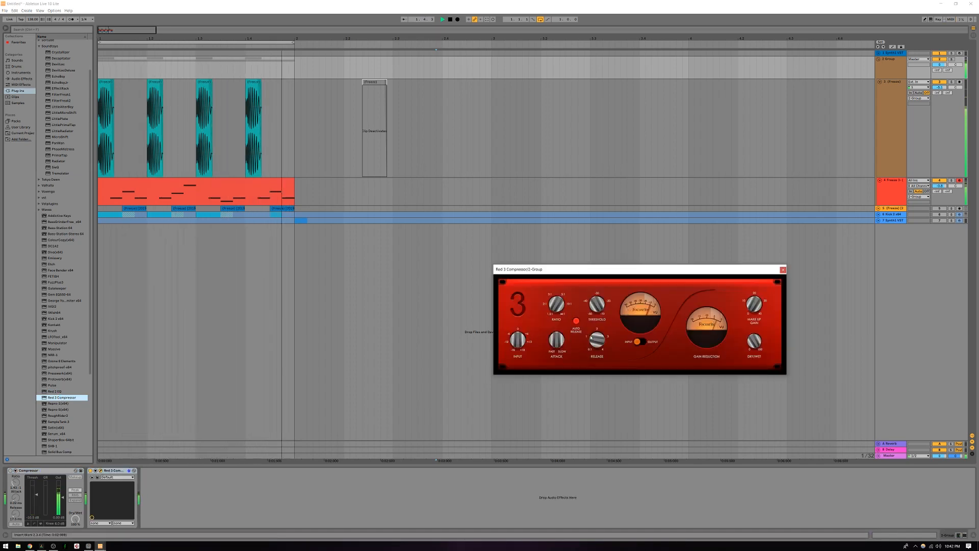
{"action": "left_click", "coordinate": [576, 322]}
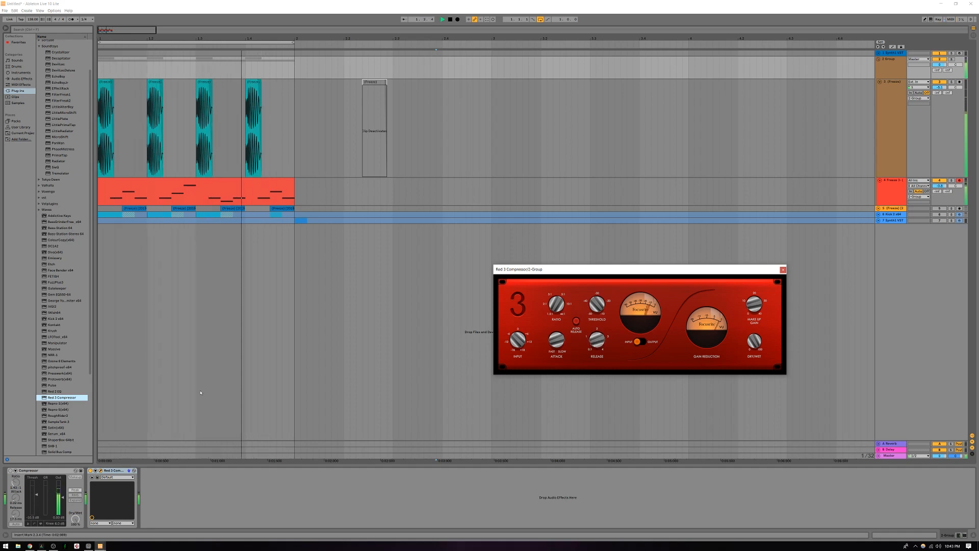
{"action": "left_click", "coordinate": [89, 470]}
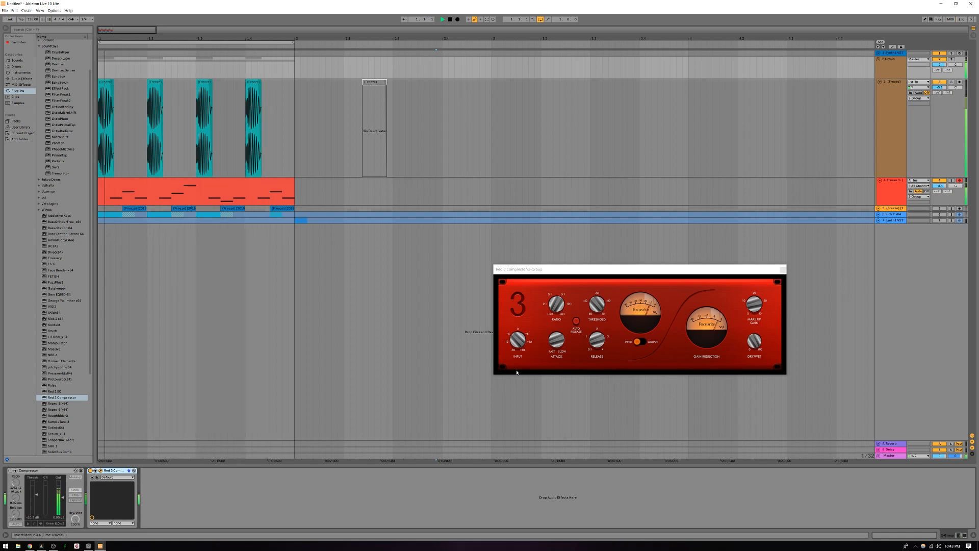
{"action": "right_click", "coordinate": [108, 472]}
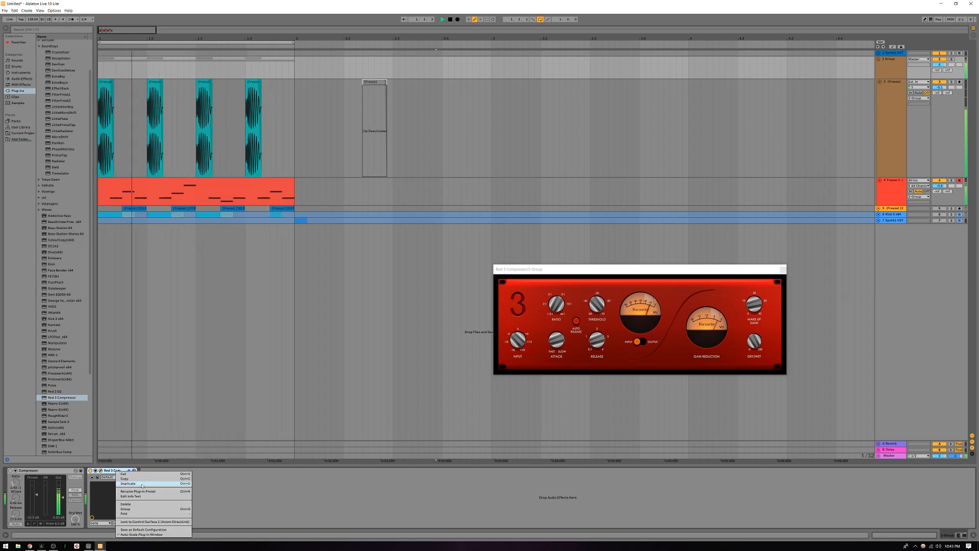
{"action": "left_click", "coordinate": [134, 504]}
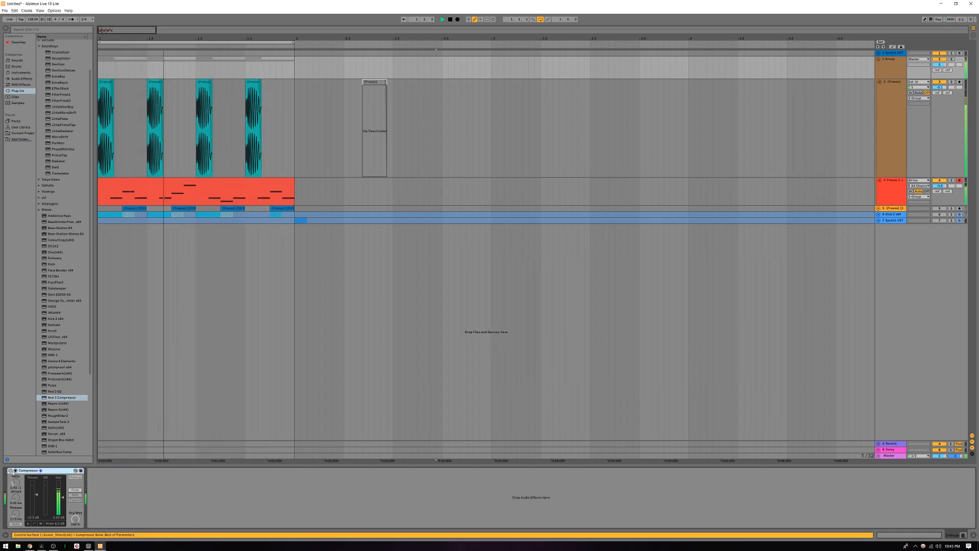
Re-enable the original Compressor on the group and adjust its timing settings.
{"action": "left_click", "coordinate": [10, 470]}
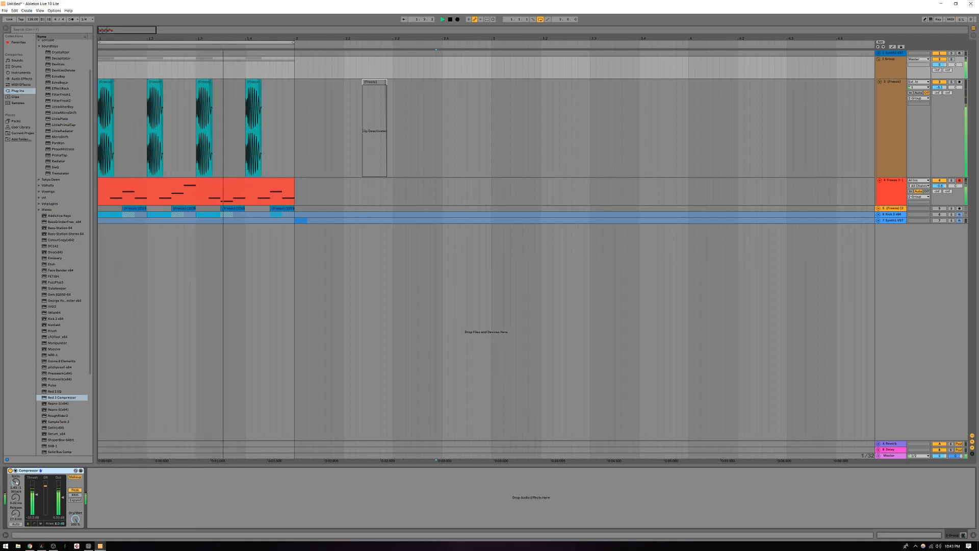
{"action": "left_click_drag", "start_coordinate": [16, 514], "coordinate": [16, 498]}
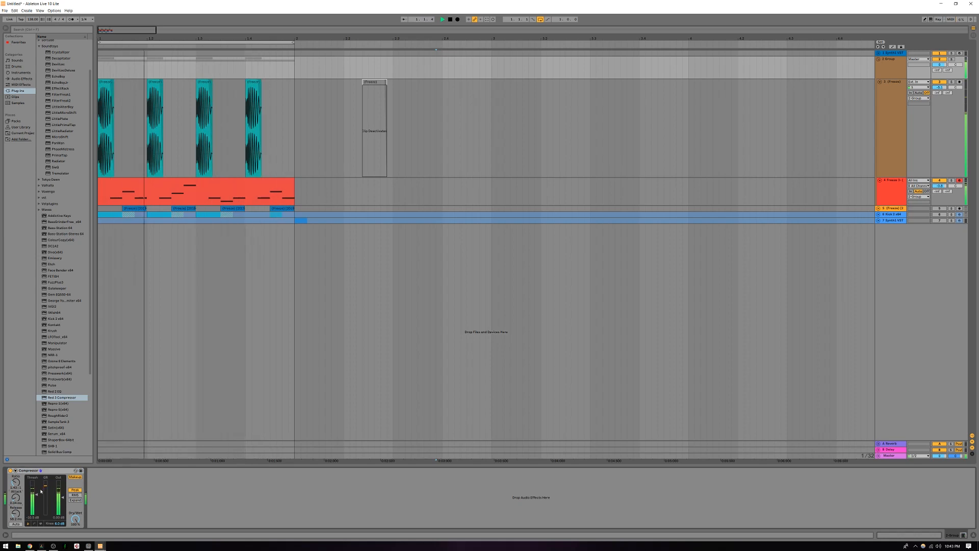
Add an audio track below the existing tracks and set its input to Resampling.
{"action": "right_click", "coordinate": [925, 291]}
{"action": "left_click", "coordinate": [888, 292]}
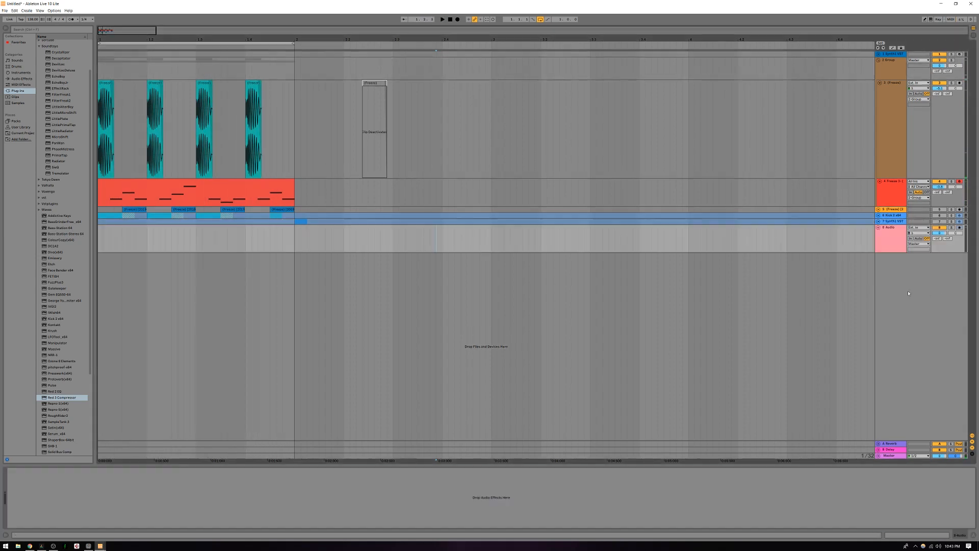
{"action": "left_click", "coordinate": [919, 245]}
{"action": "left_click", "coordinate": [922, 229]}
{"action": "left_click", "coordinate": [922, 228]}
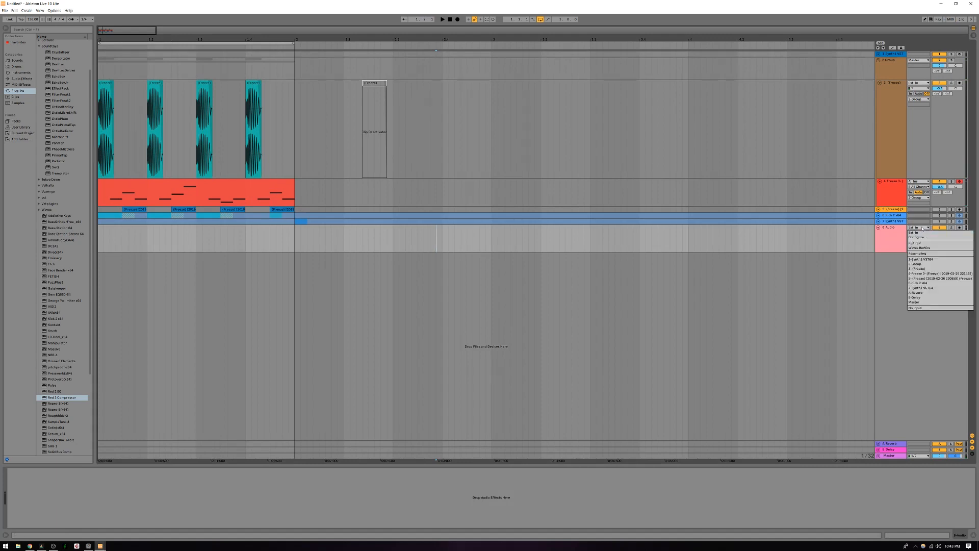
{"action": "left_click", "coordinate": [924, 254]}
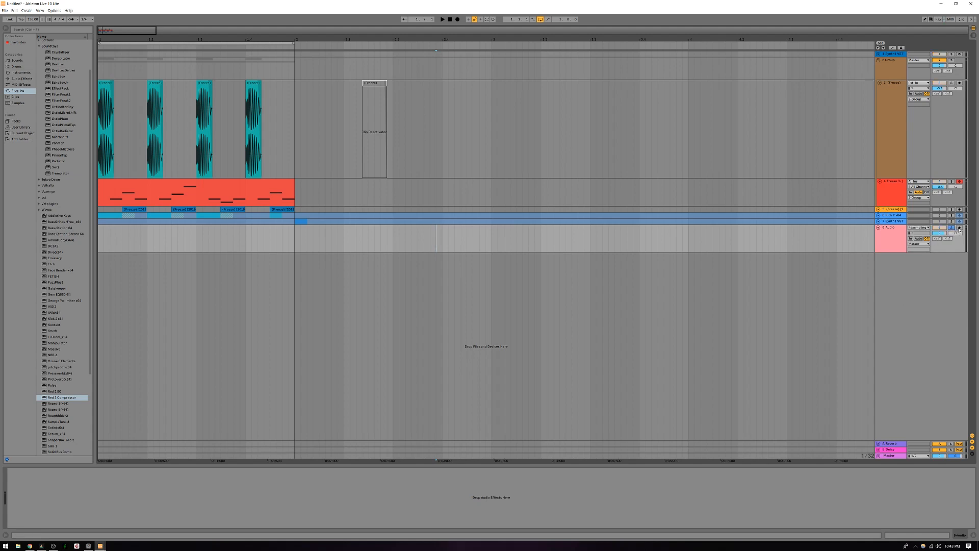
Make a test recording on the new resampling track and delete the recorded clip.
{"action": "key", "text": "space"}
{"action": "key", "text": "space"}
{"action": "left_click", "coordinate": [99, 40]}
{"action": "key", "text": "F9"}
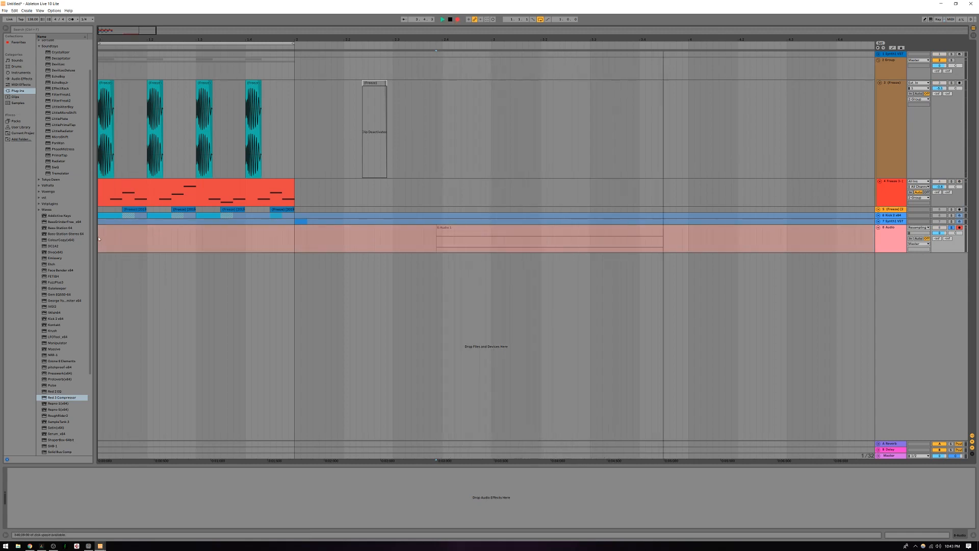
{"action": "key", "text": "space"}
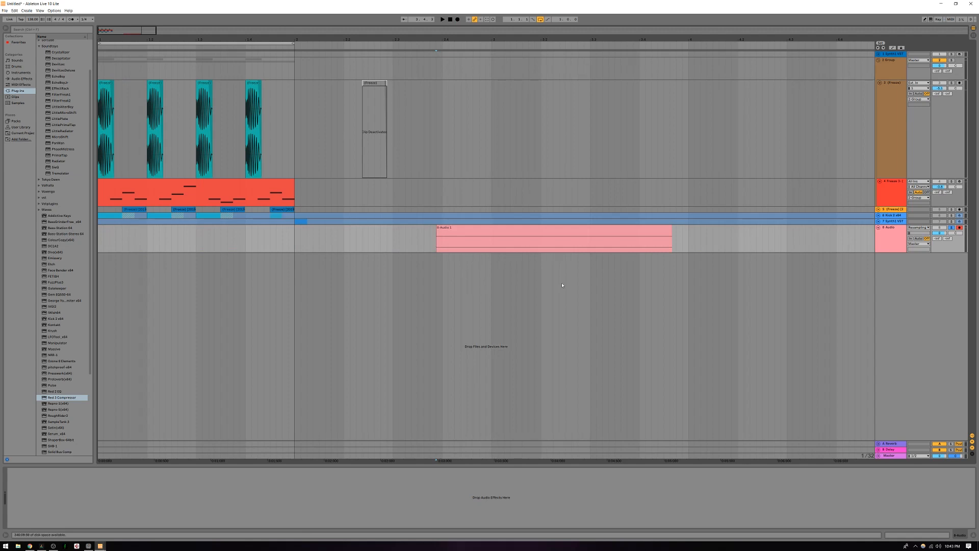
{"action": "left_click", "coordinate": [522, 232]}
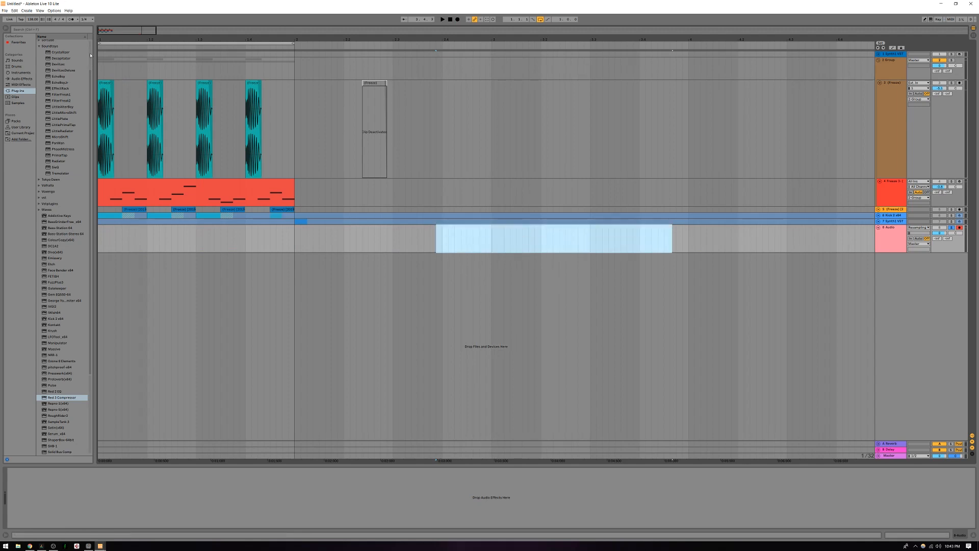
{"action": "key", "text": "Delete"}
Record the soloed group's output over the one-bar loop onto the resampling track.
{"action": "left_click", "coordinate": [327, 53]}
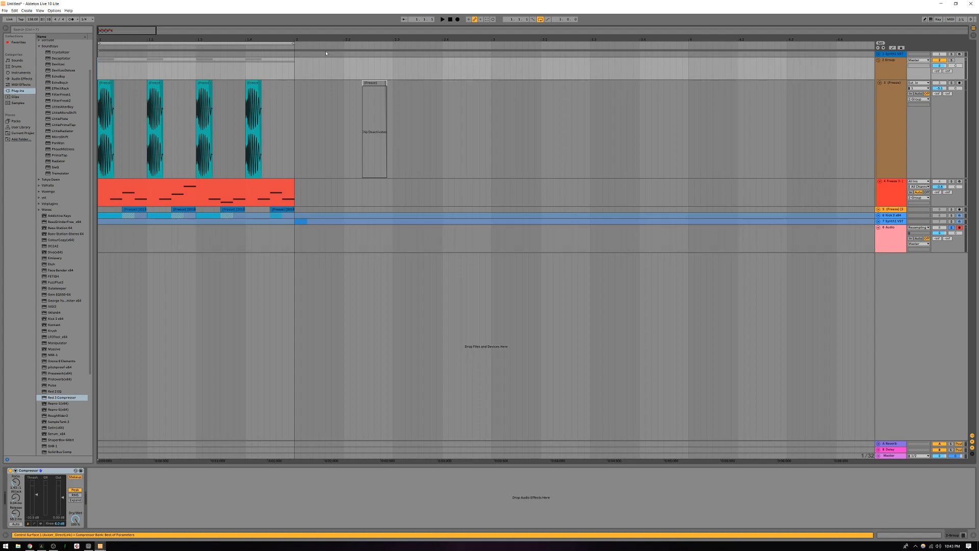
{"action": "left_click", "coordinate": [458, 20]}
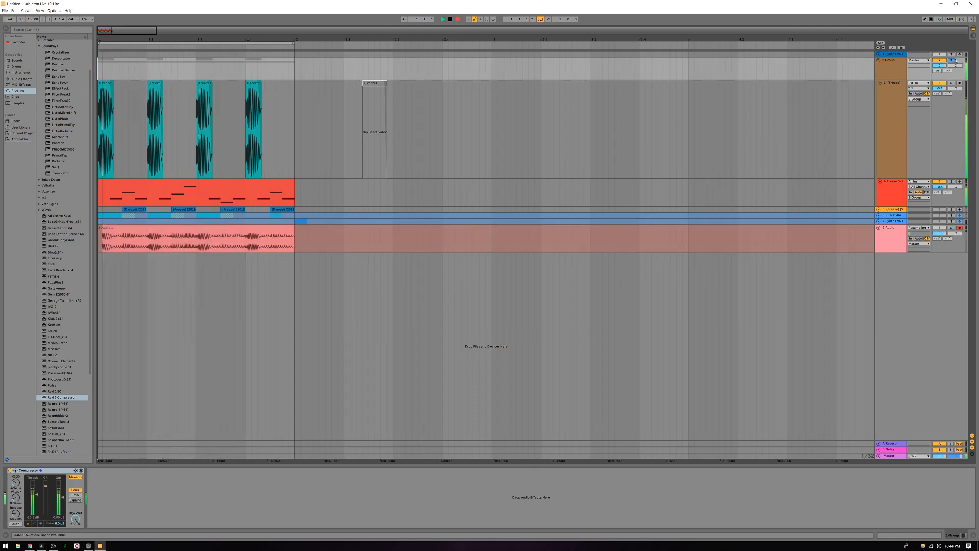
{"action": "key", "text": "space"}
Delete the separate first-beat clip and extend the remaining recording back to the start of the loop.
{"action": "left_click_drag", "start_coordinate": [258, 234], "coordinate": [235, 228]}
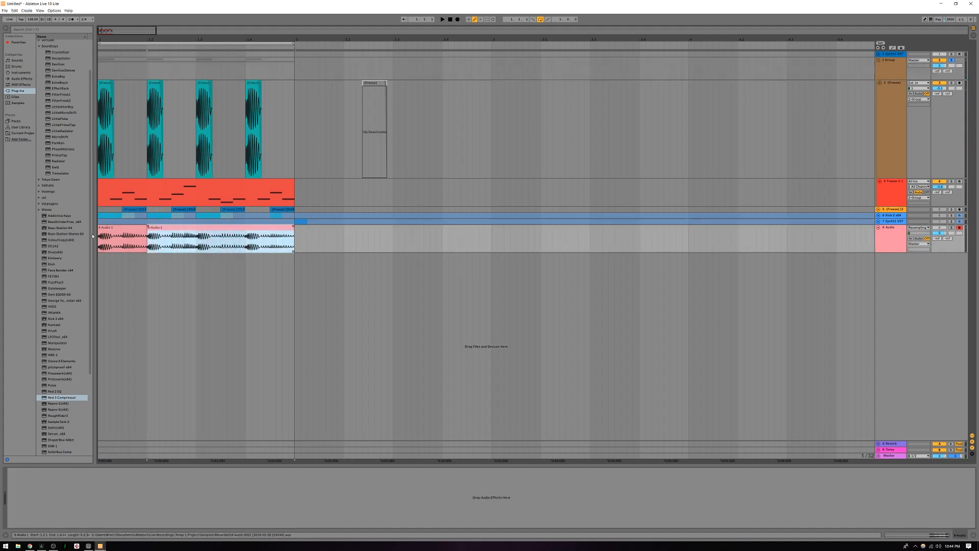
{"action": "left_click", "coordinate": [114, 228]}
{"action": "key", "text": "Delete"}
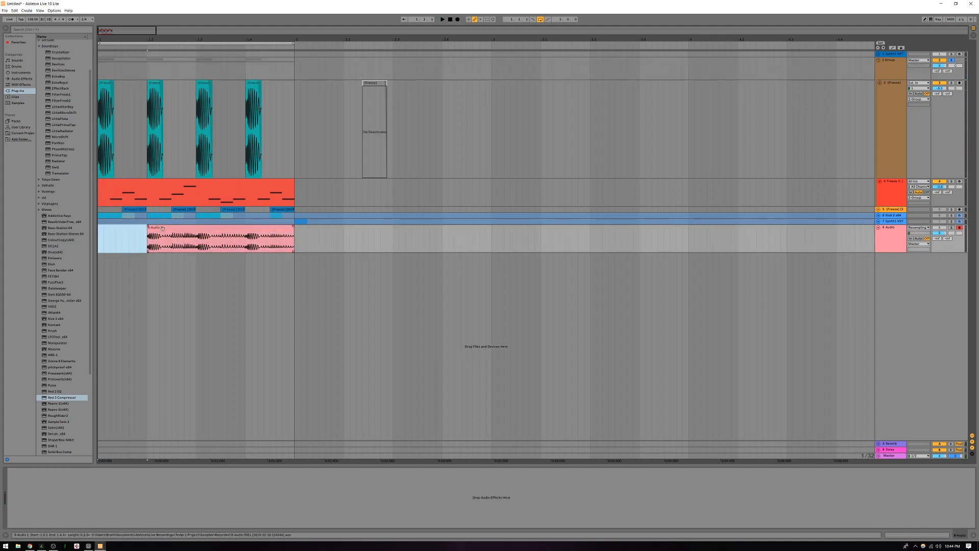
{"action": "left_click_drag", "start_coordinate": [148, 228], "coordinate": [93, 229]}
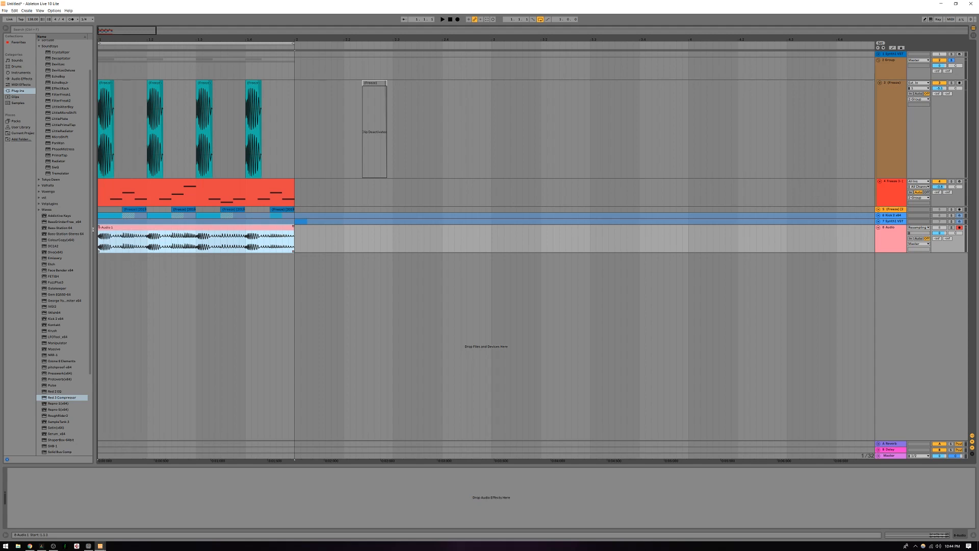
Enlarge the resampling track and play the loop to examine the recorded waveform and its sound.
{"action": "left_click", "coordinate": [952, 228]}
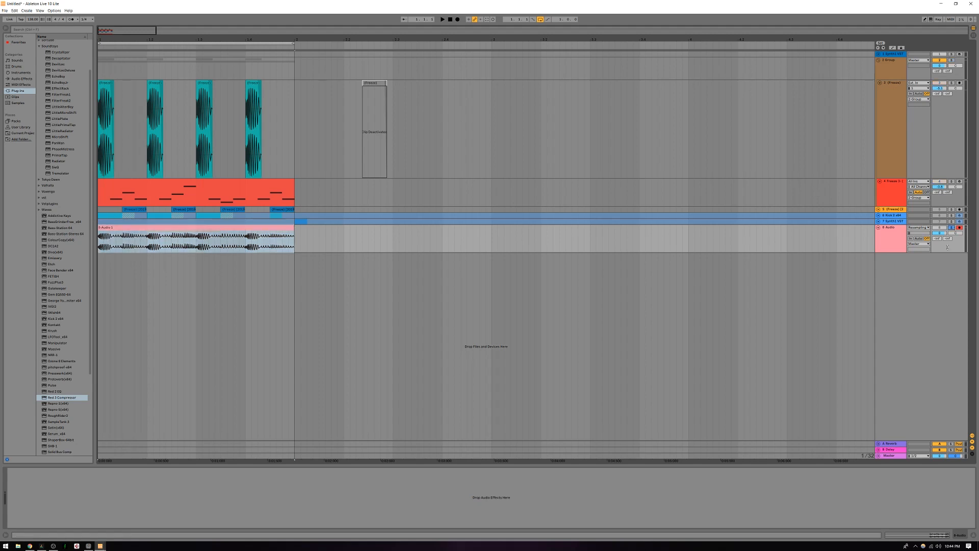
{"action": "left_click_drag", "start_coordinate": [944, 251], "coordinate": [934, 360]}
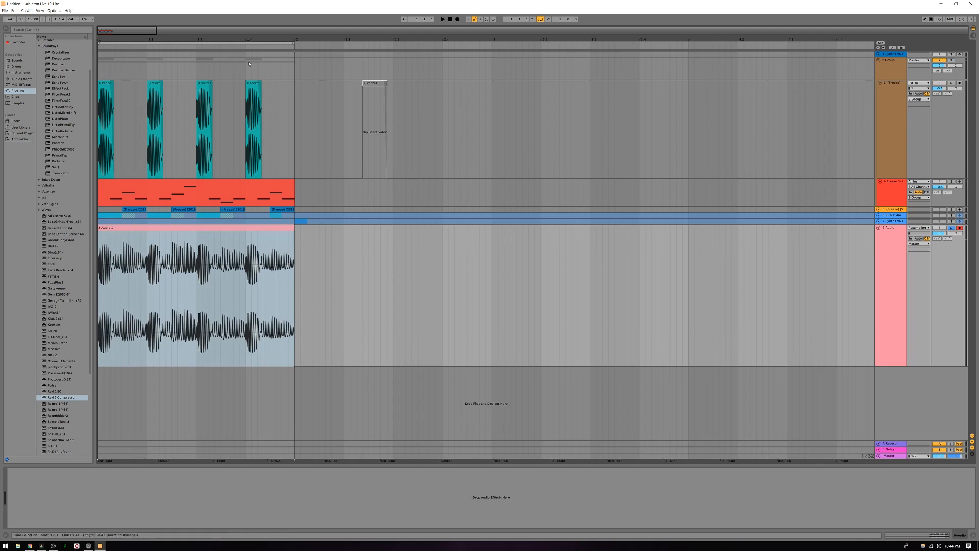
{"action": "left_click_drag", "start_coordinate": [112, 29], "coordinate": [110, 36]}
{"action": "key", "text": "space"}
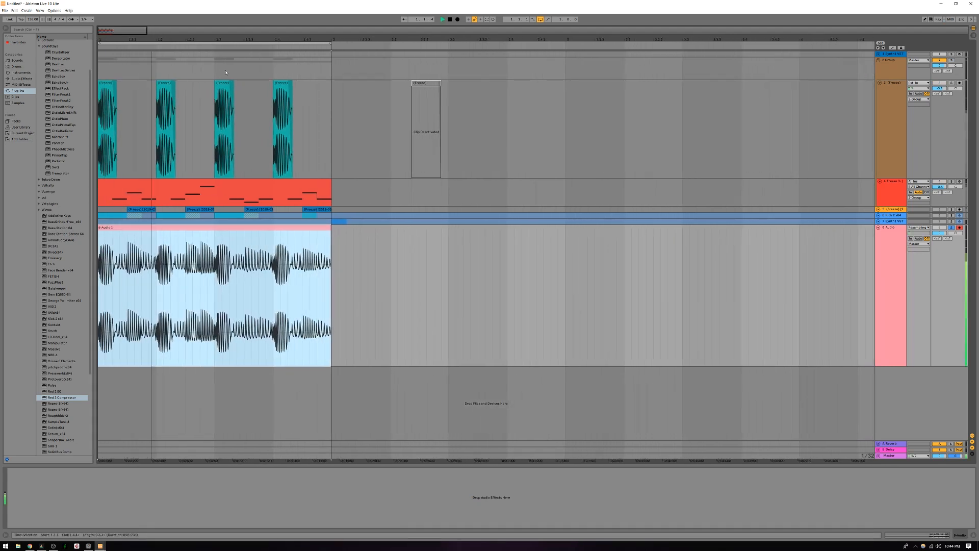
{"action": "key", "text": "space"}
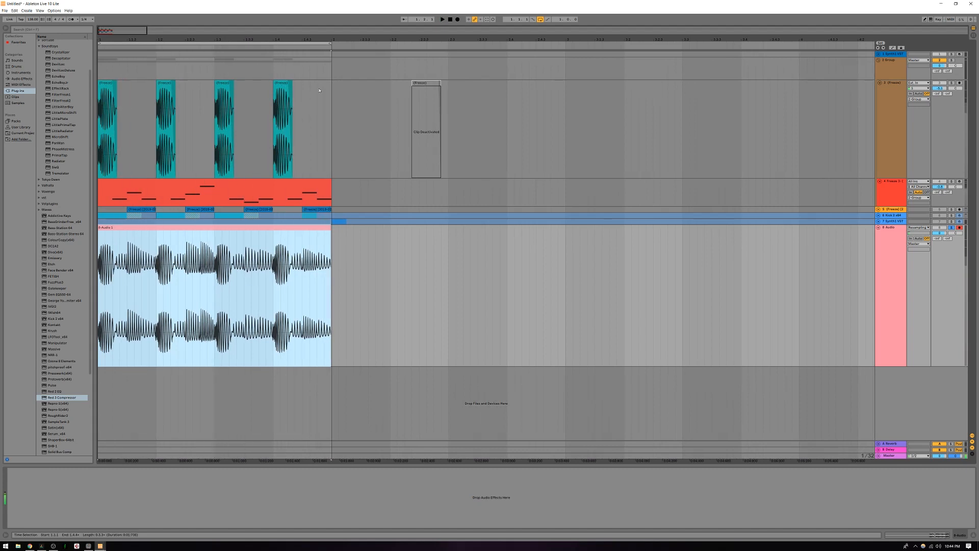
Move the recorded one-bar clip to the bar directly after the loop.
{"action": "left_click", "coordinate": [951, 229]}
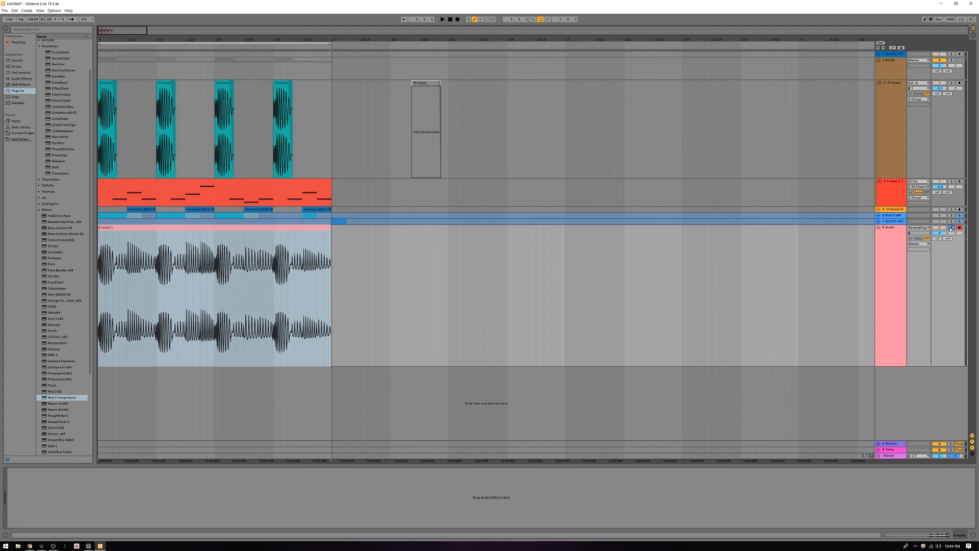
{"action": "key", "text": "space"}
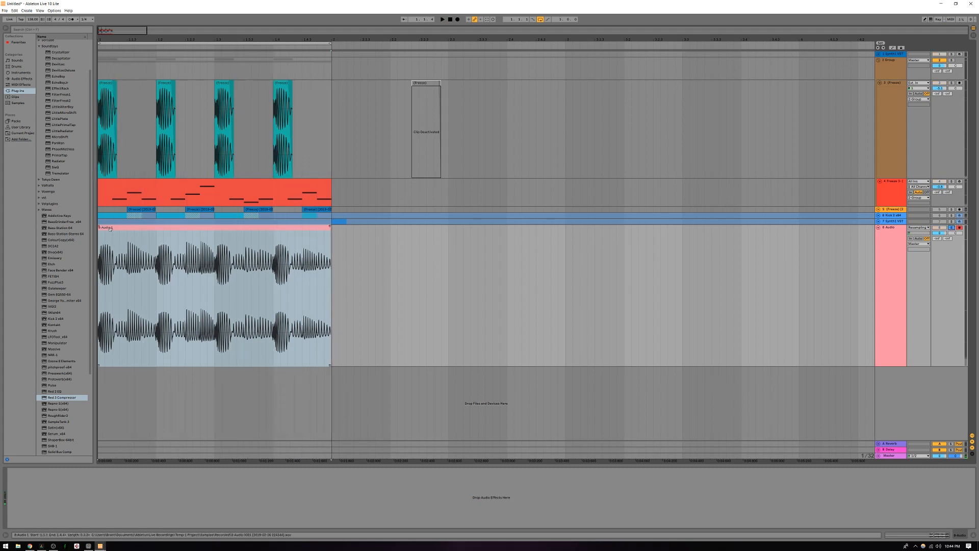
{"action": "left_click_drag", "start_coordinate": [110, 228], "coordinate": [375, 235]}
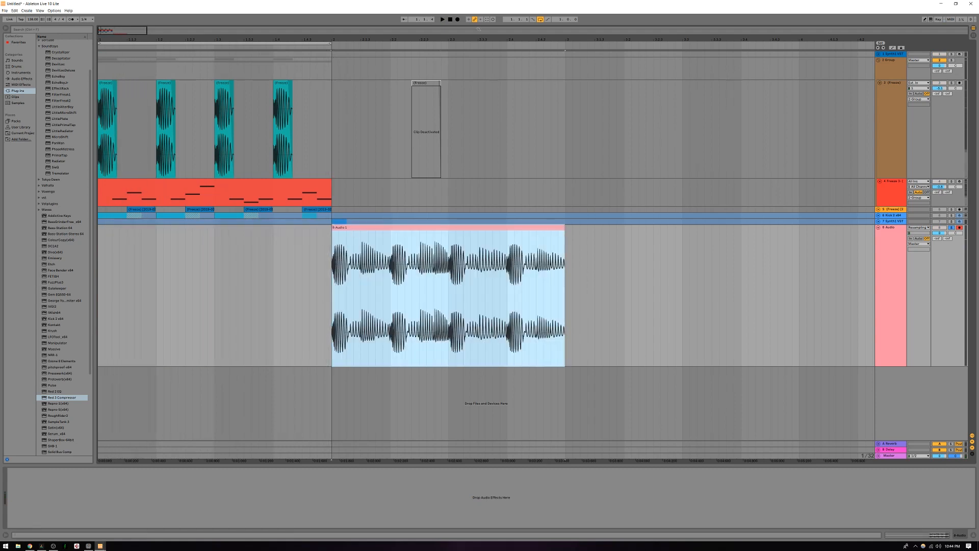
Turn off loop playback and move the recorded one-bar clip back to the start of the arrangement.
{"action": "left_click", "coordinate": [541, 20]}
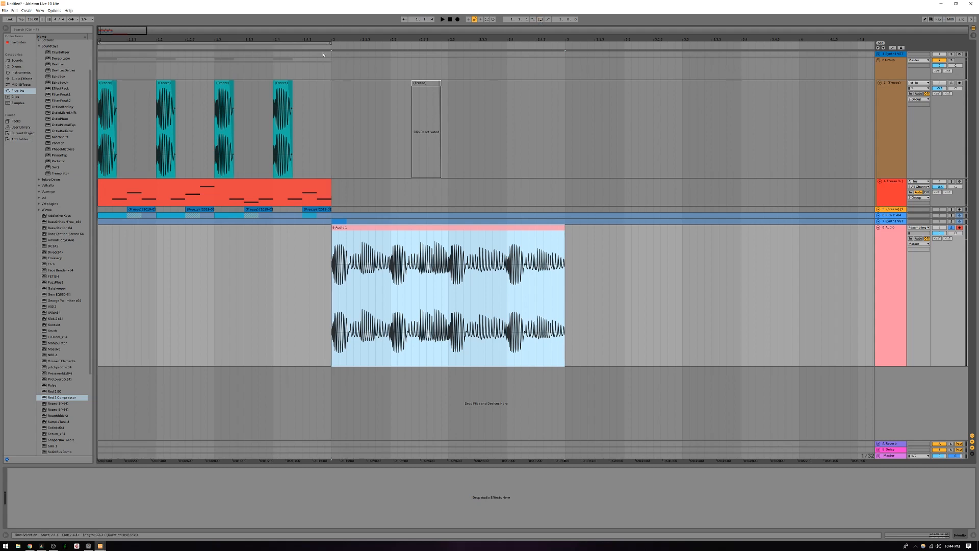
{"action": "key", "text": "space"}
{"action": "left_click_drag", "start_coordinate": [360, 269], "coordinate": [256, 244]}
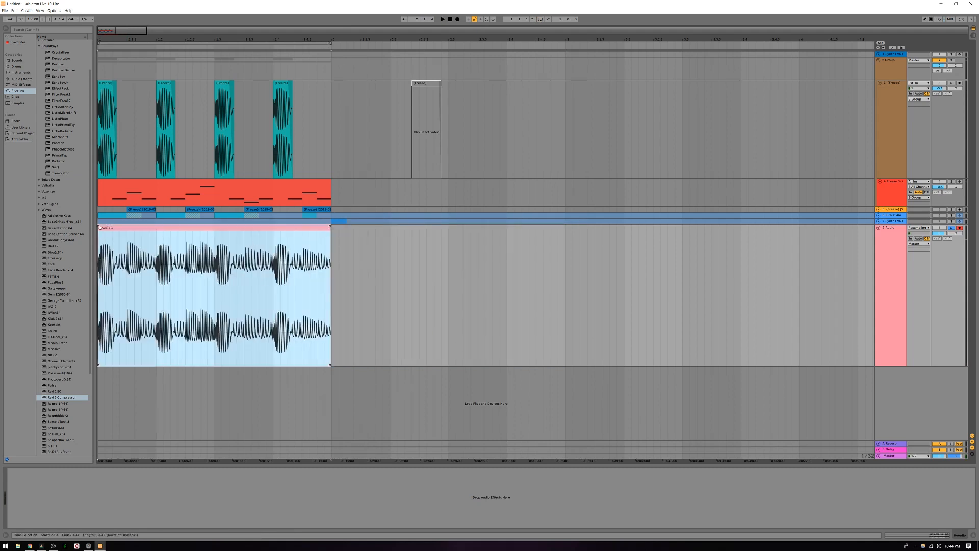
{"action": "left_click", "coordinate": [99, 228]}
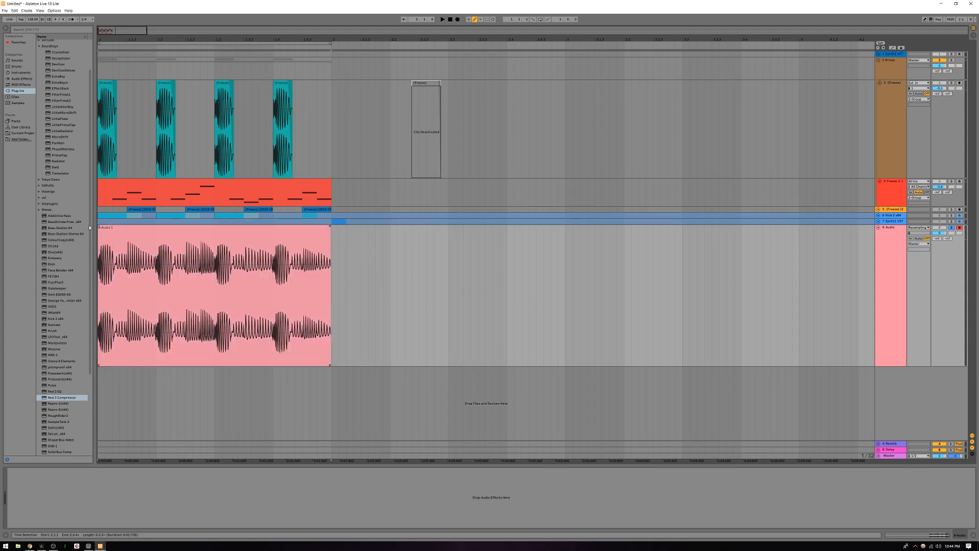
Play the first bar and examine the recorded waveform closely around the transition from bass into the fourth kick.
{"action": "key", "text": "space"}
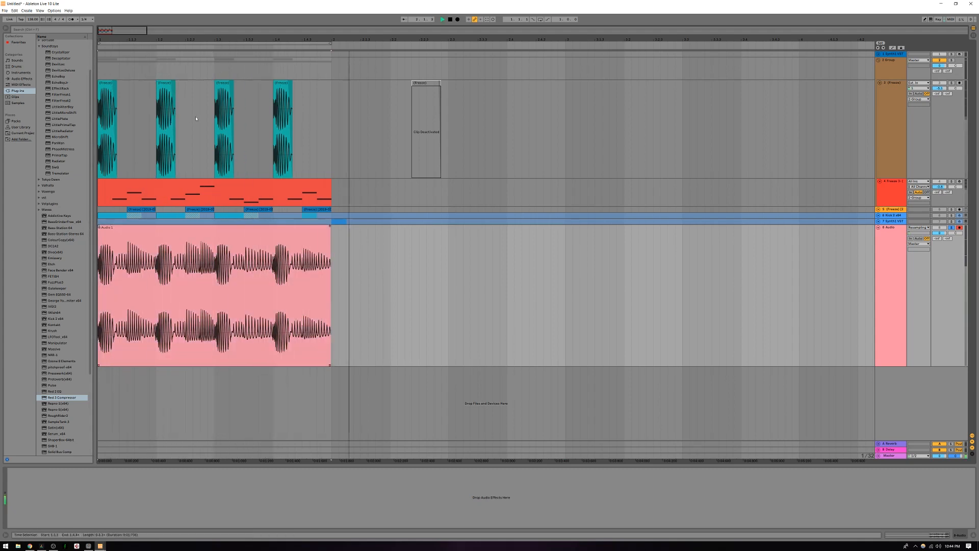
{"action": "key", "text": "space"}
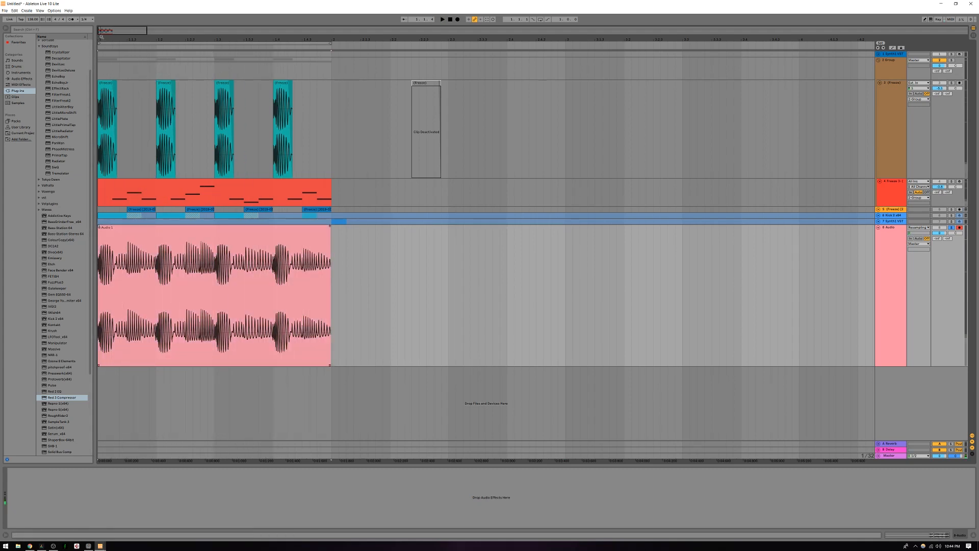
{"action": "left_click", "coordinate": [98, 65]}
{"action": "left_click_drag", "start_coordinate": [153, 39], "coordinate": [278, 79]}
{"action": "left_click", "coordinate": [304, 278]}
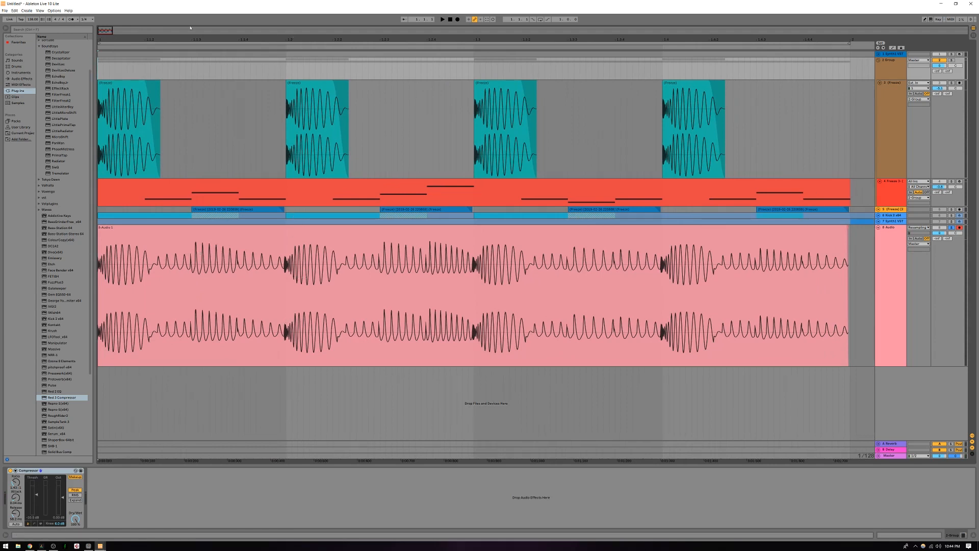
{"action": "left_click_drag", "start_coordinate": [109, 30], "coordinate": [108, 88]}
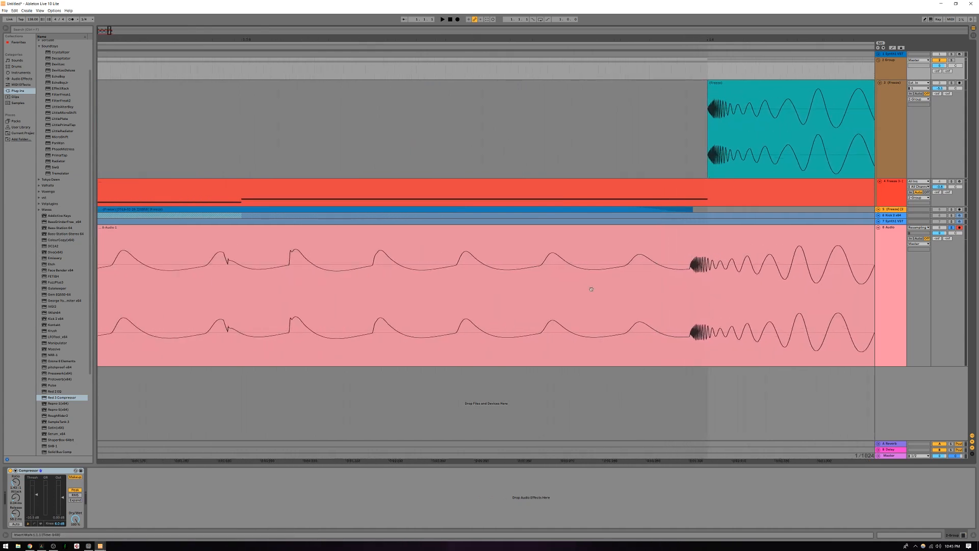
Delete the resampling audio track together with its recorded clip.
{"action": "left_click", "coordinate": [915, 278]}
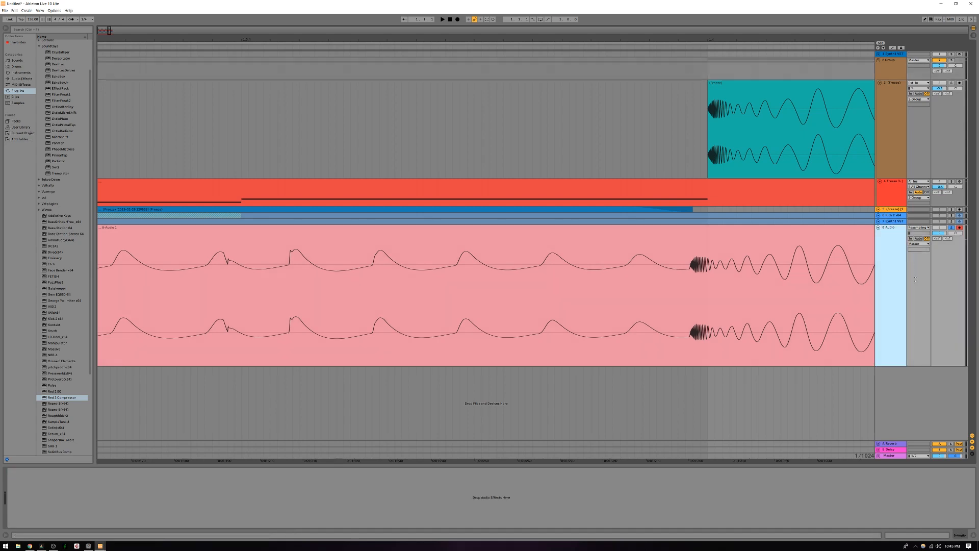
{"action": "right_click", "coordinate": [916, 278]}
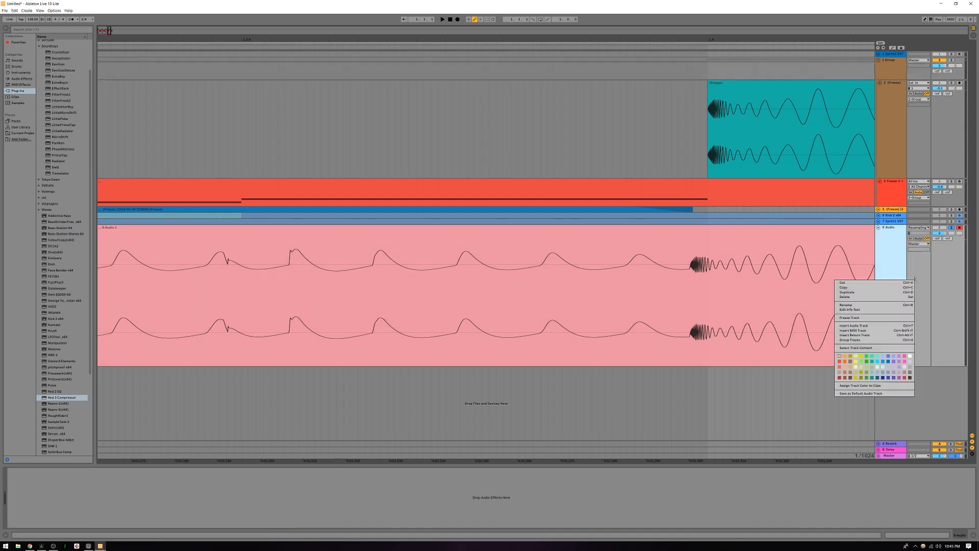
{"action": "left_click", "coordinate": [858, 297]}
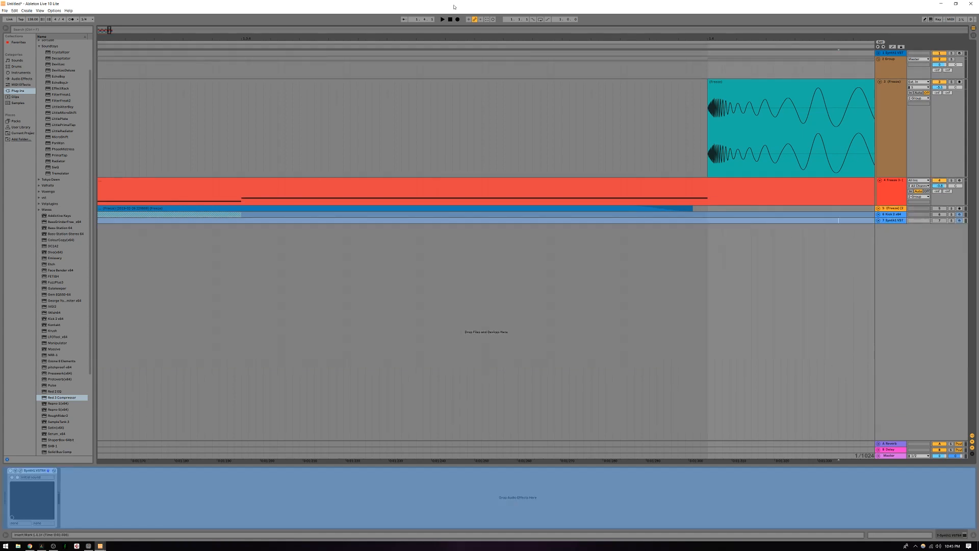
{"action": "left_click_drag", "start_coordinate": [109, 29], "coordinate": [156, 38]}
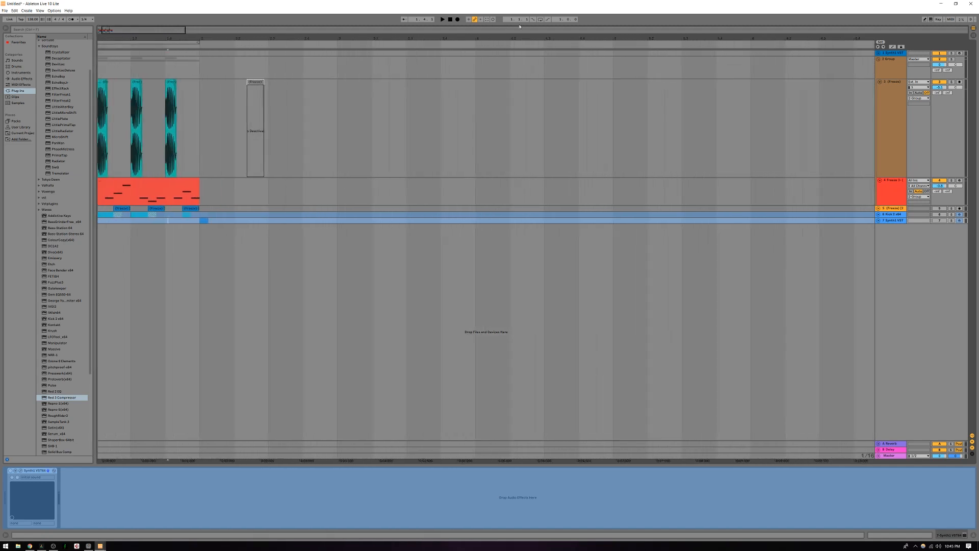